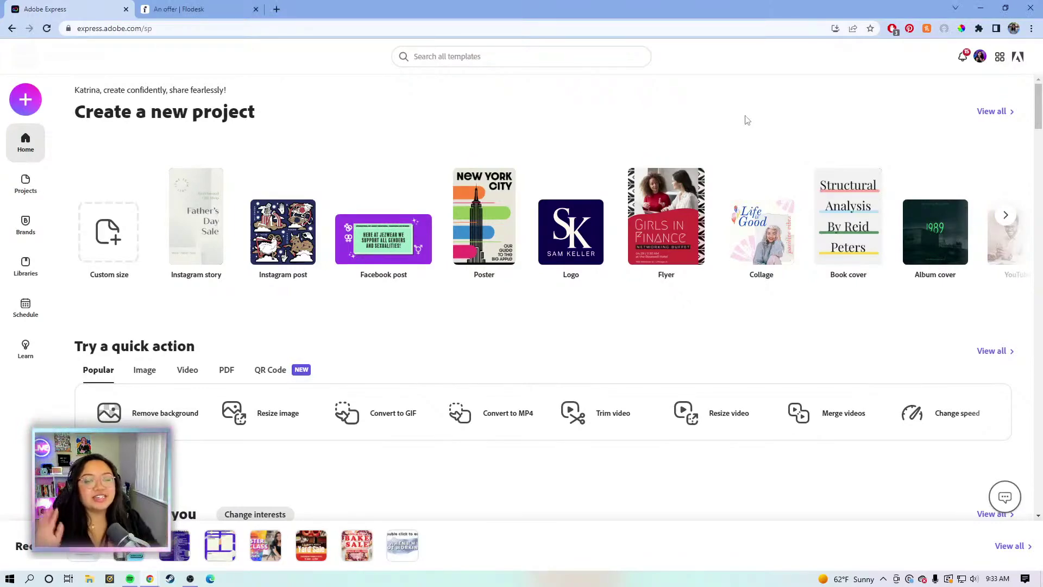
Browse the home page, then bring up the template search with recent searches and suggested categories
scroll(746, 119, down, 1)
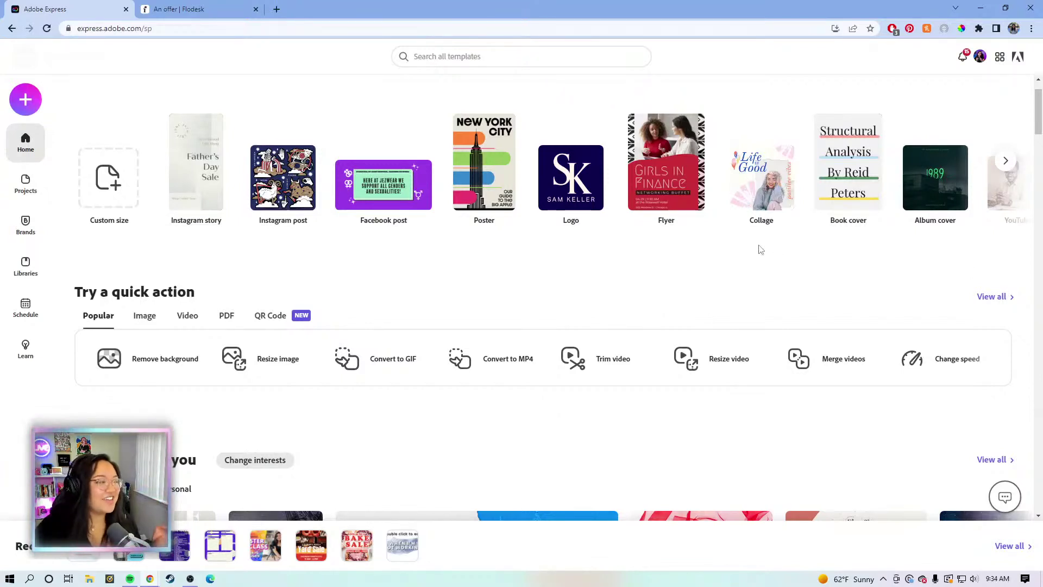
mouse_move(710, 232)
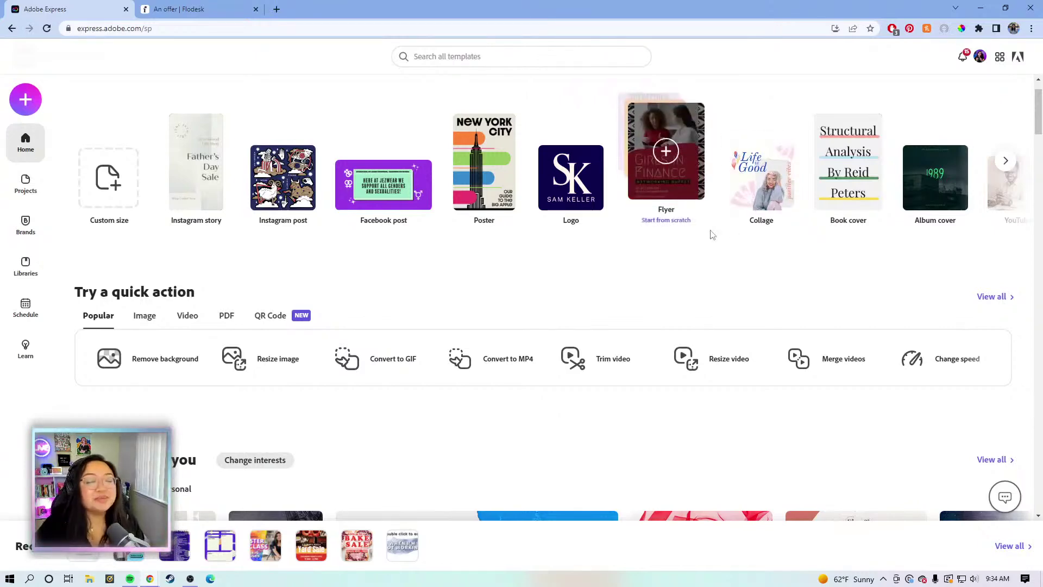
scroll(709, 270, down, 1)
scroll(709, 270, up, 2)
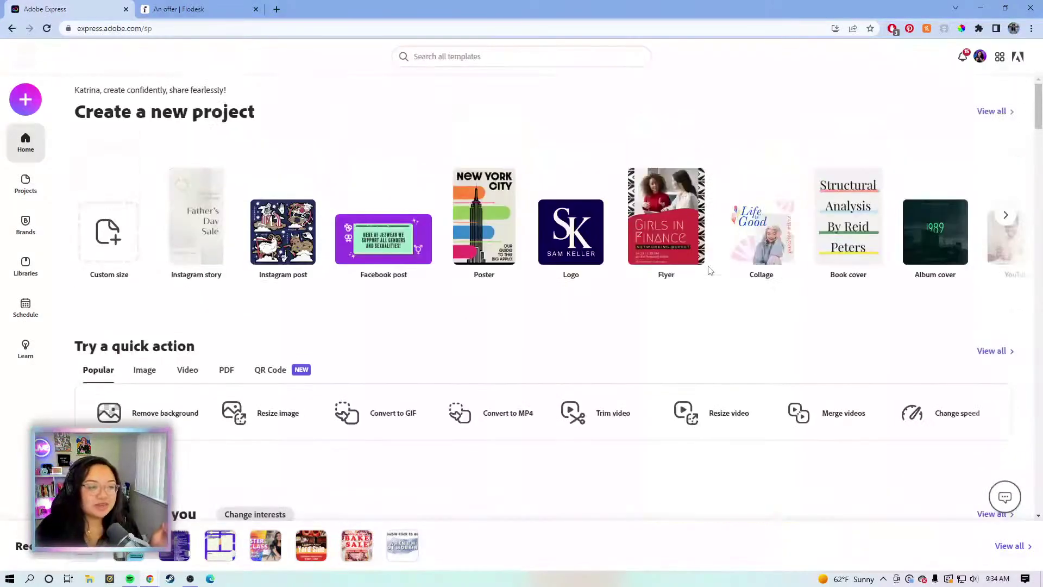
mouse_move(709, 271)
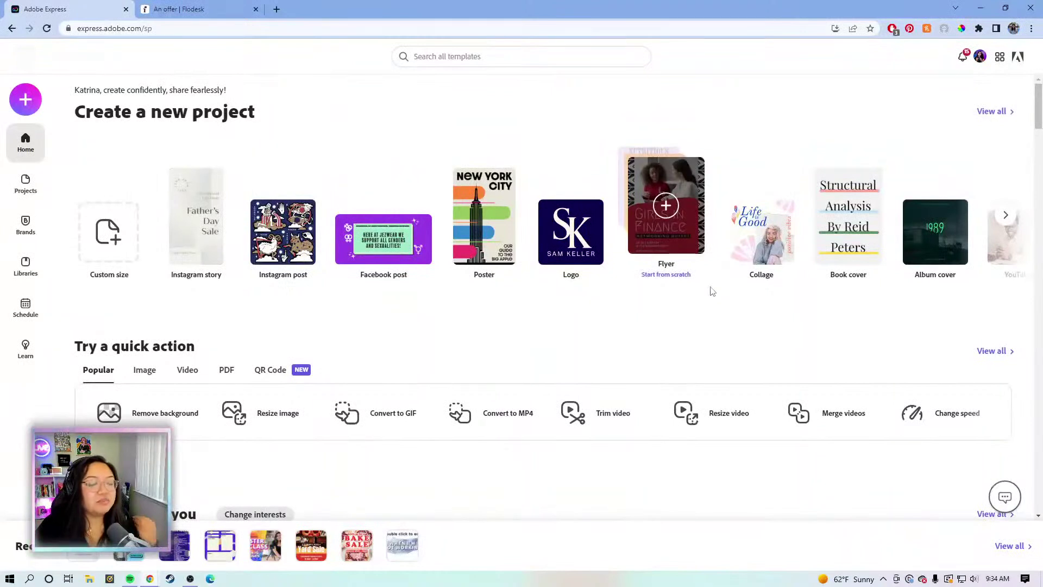
click(617, 58)
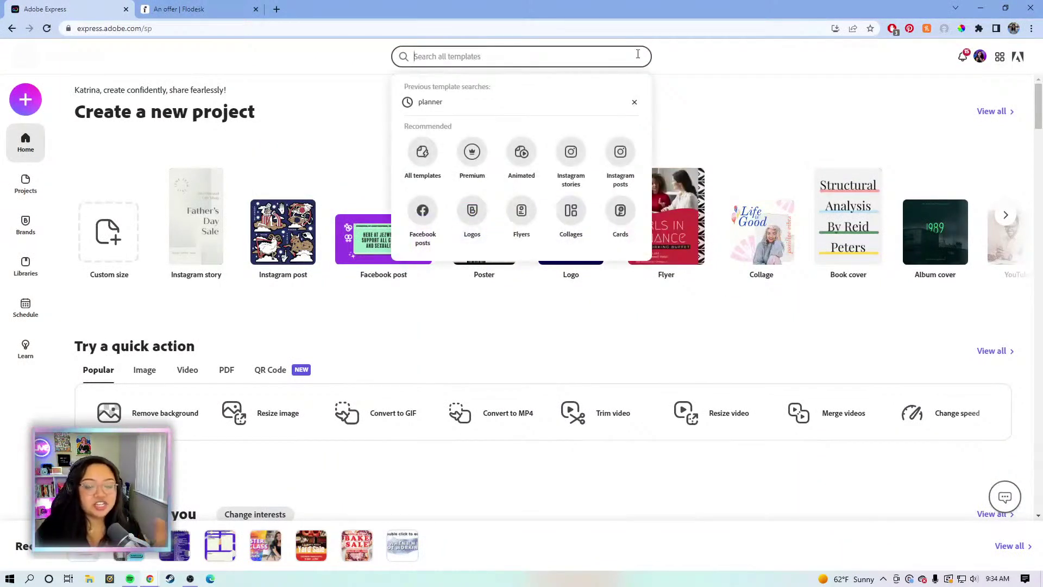
Search templates for 'checklist' and scroll through the results
click(716, 61)
click(600, 60)
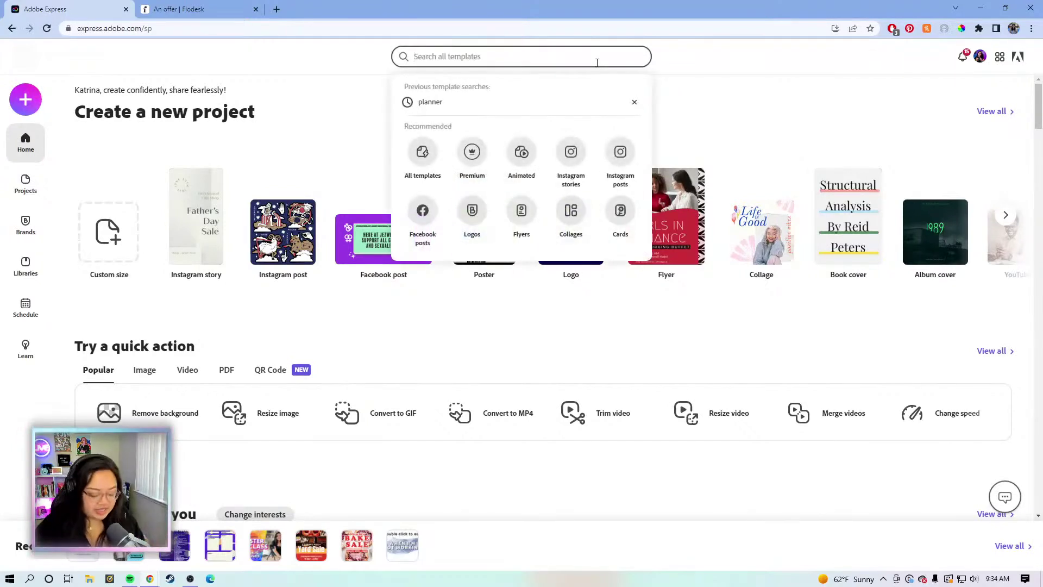
text(checklist)
key(Return)
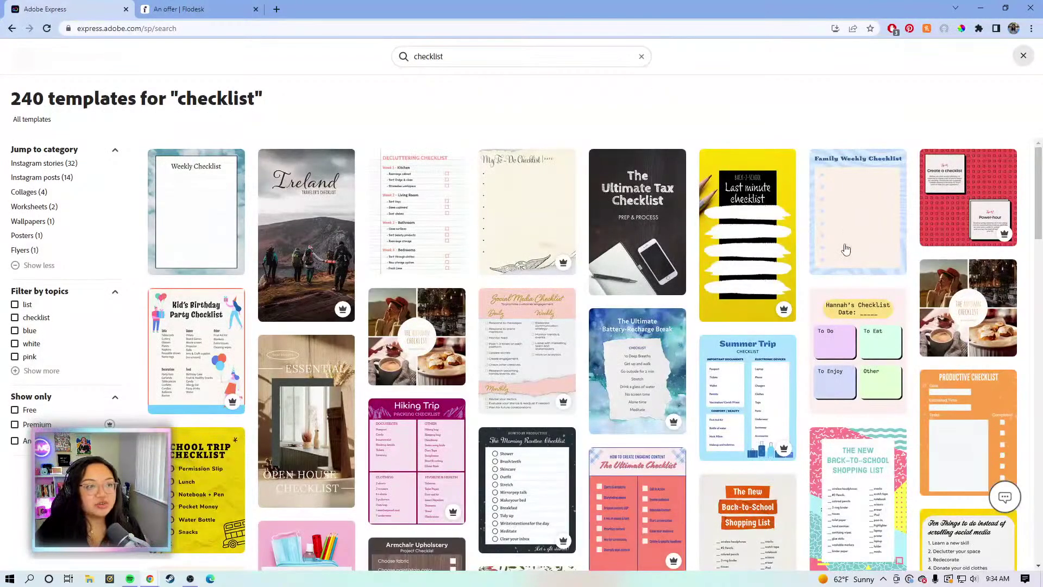
scroll(799, 284, down, 3)
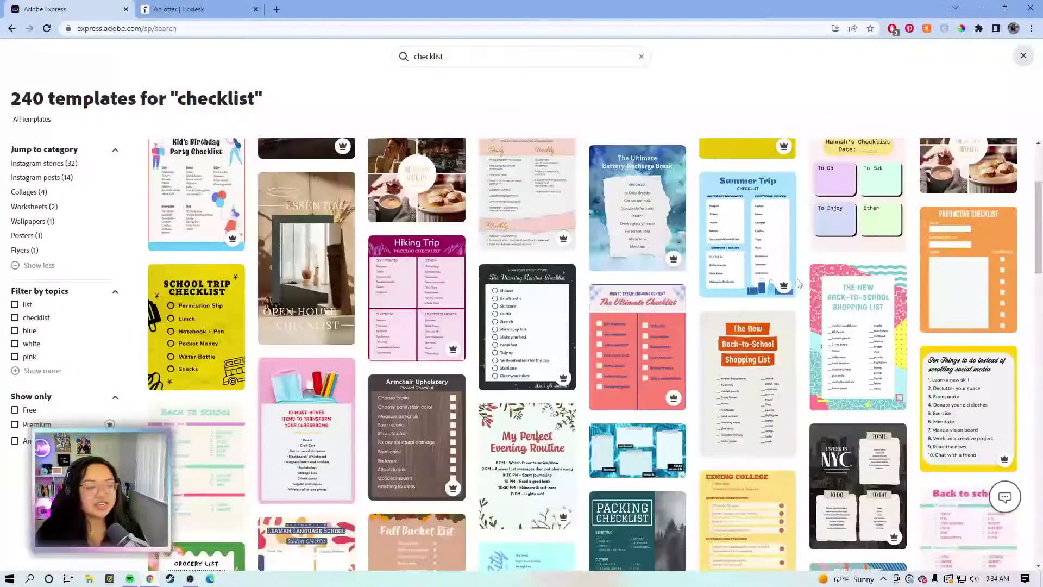
scroll(650, 296, down, 4)
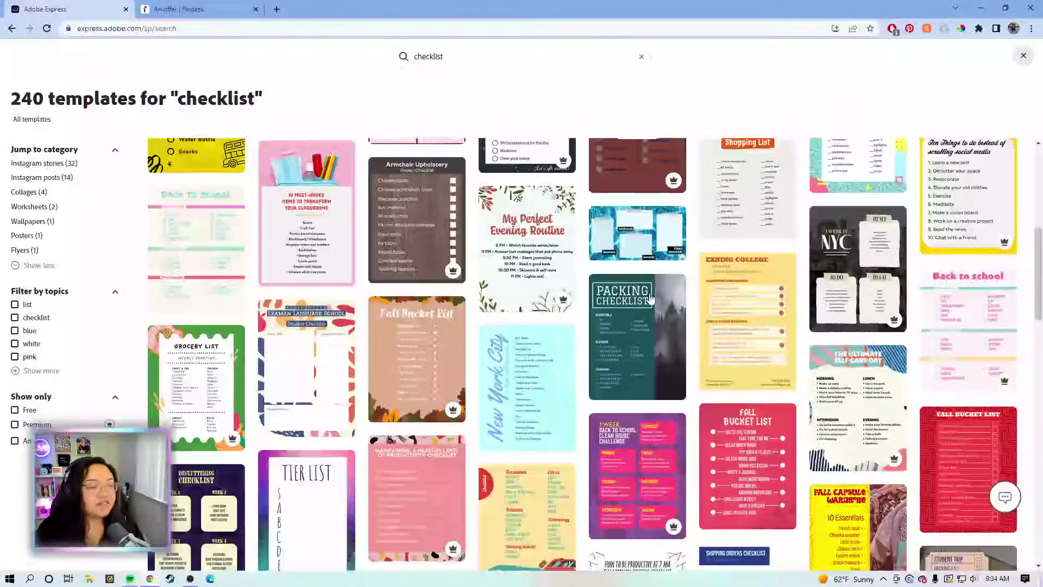
scroll(650, 298, down, 4)
scroll(652, 296, down, 6)
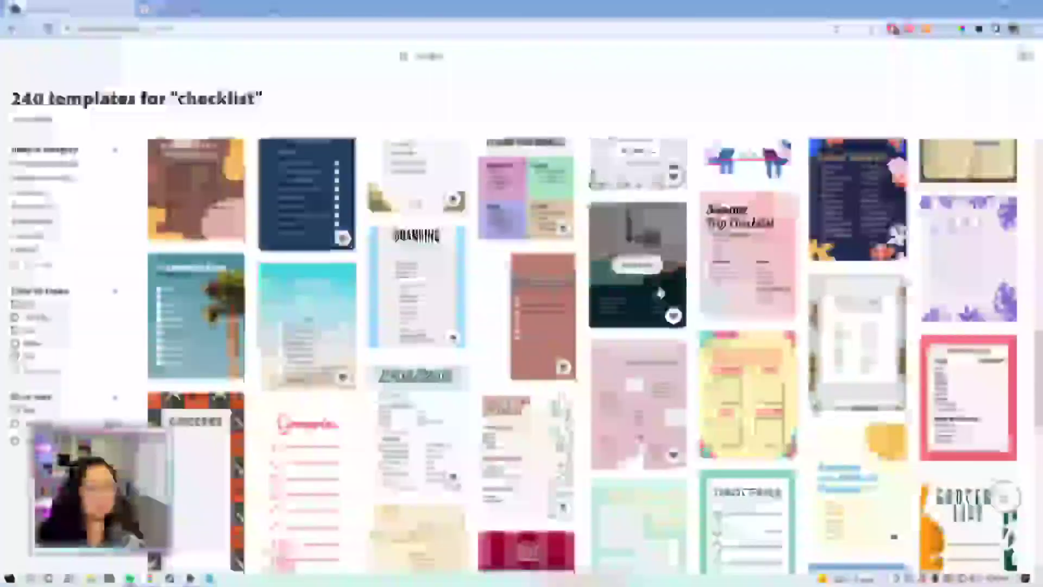
scroll(660, 294, up, 15)
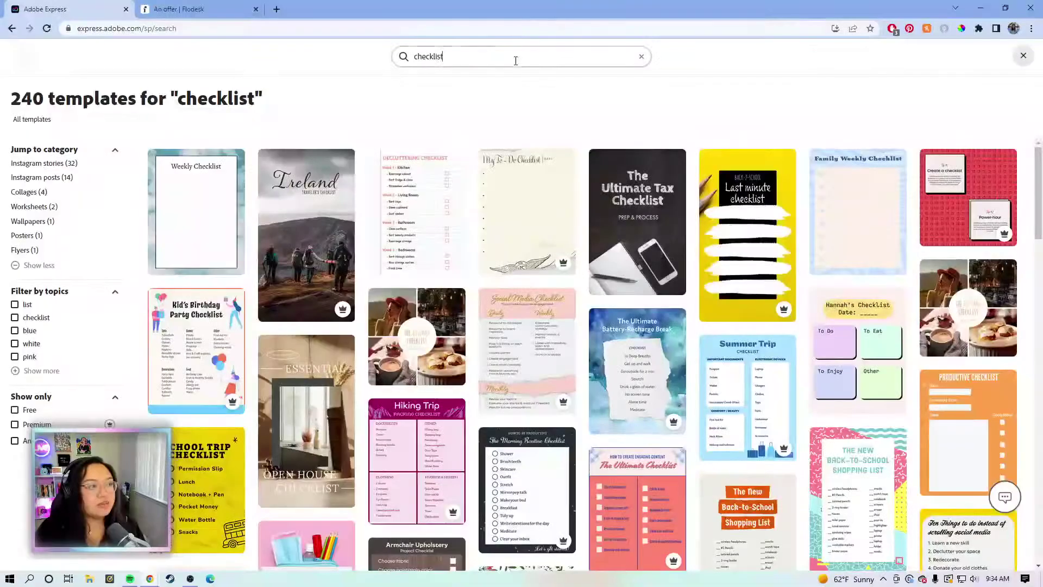
Search for 'planner' templates, look through them, then clear the search
double_click(449, 59)
text(planner)
key(Return)
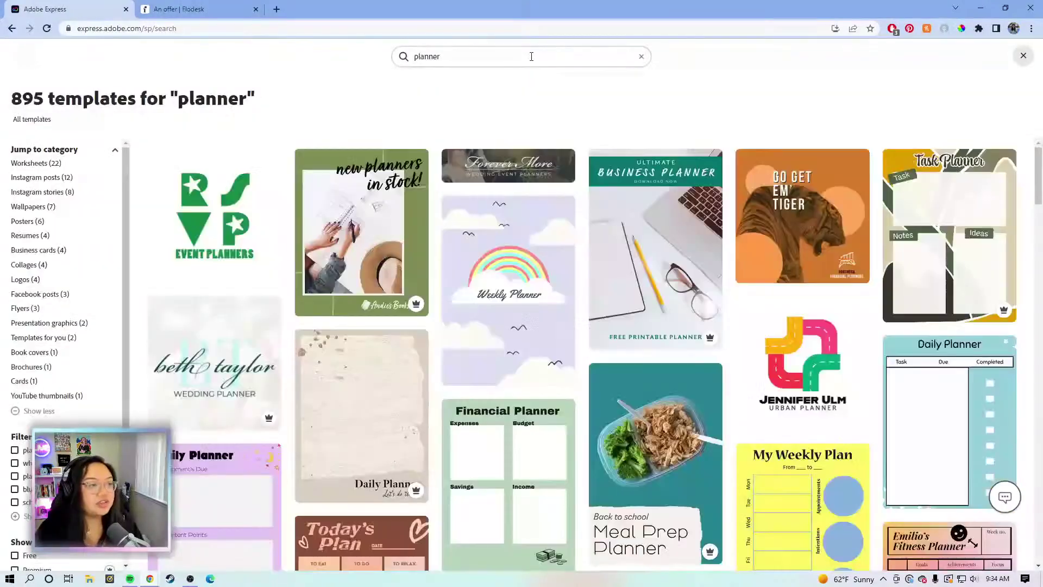
scroll(424, 302, down, 3)
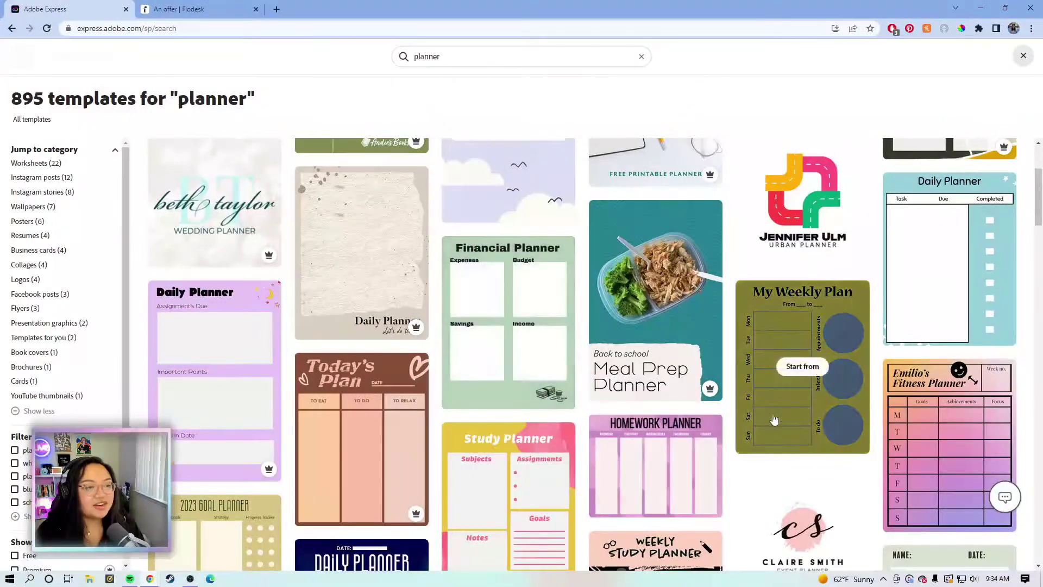
scroll(942, 212, down, 6)
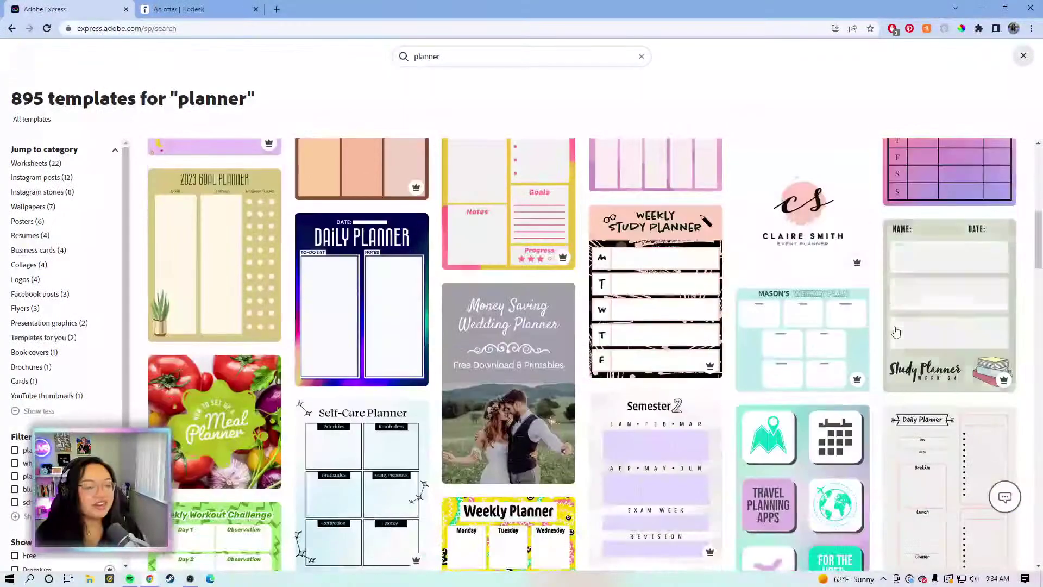
scroll(891, 331, up, 2)
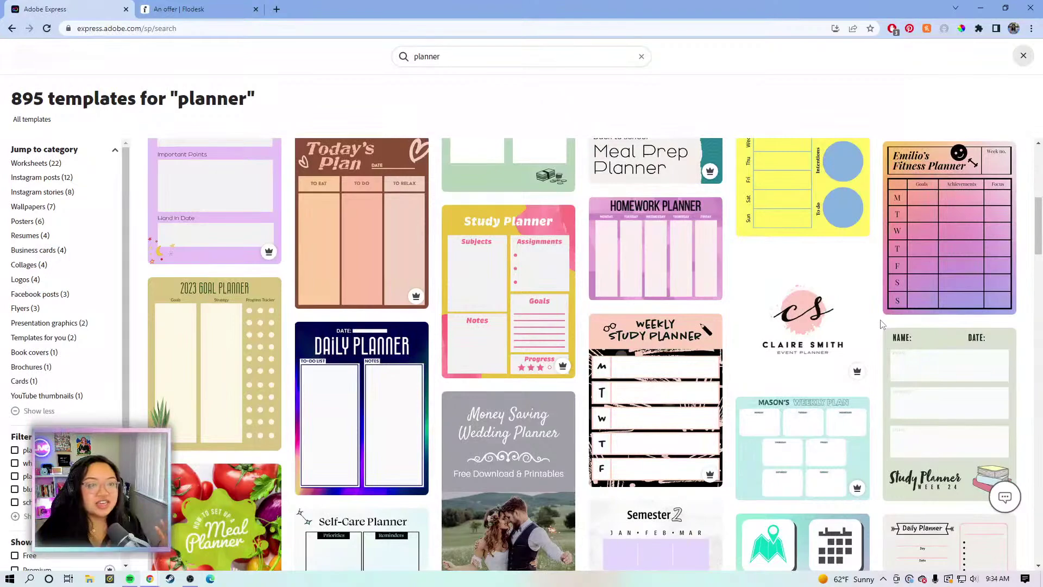
scroll(881, 324, up, 5)
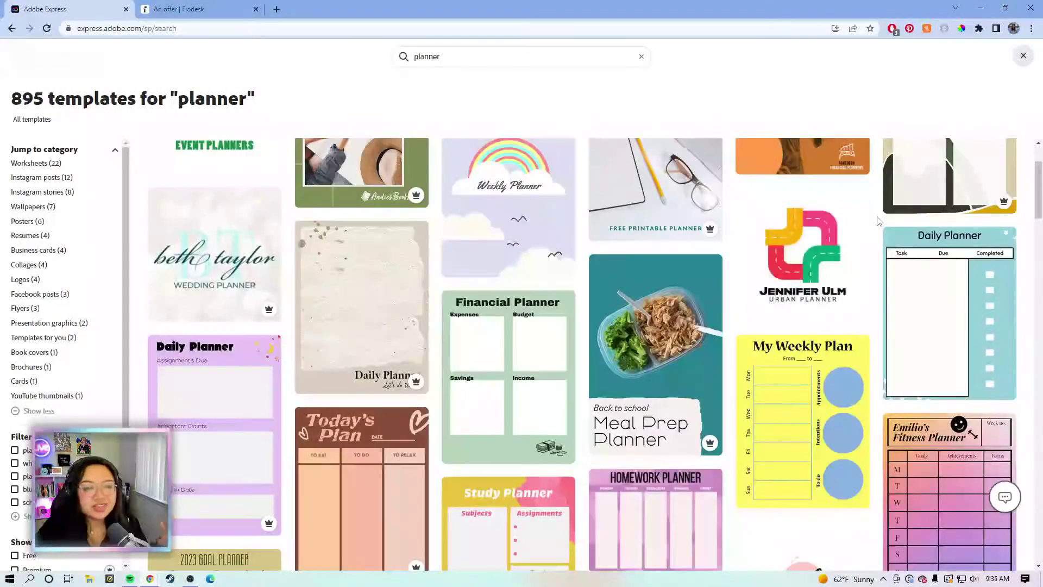
scroll(879, 220, up, 2)
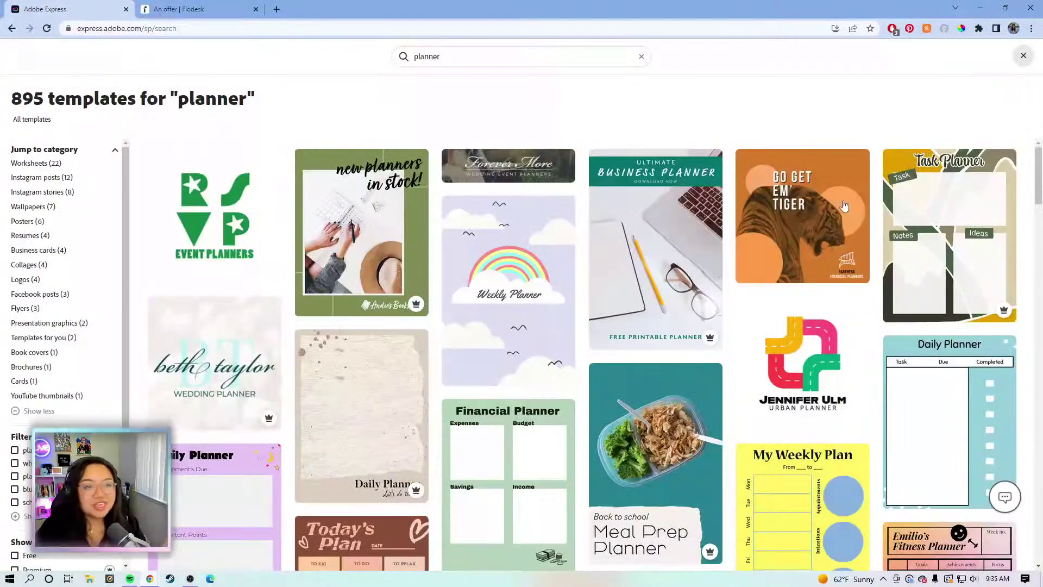
mouse_move(838, 205)
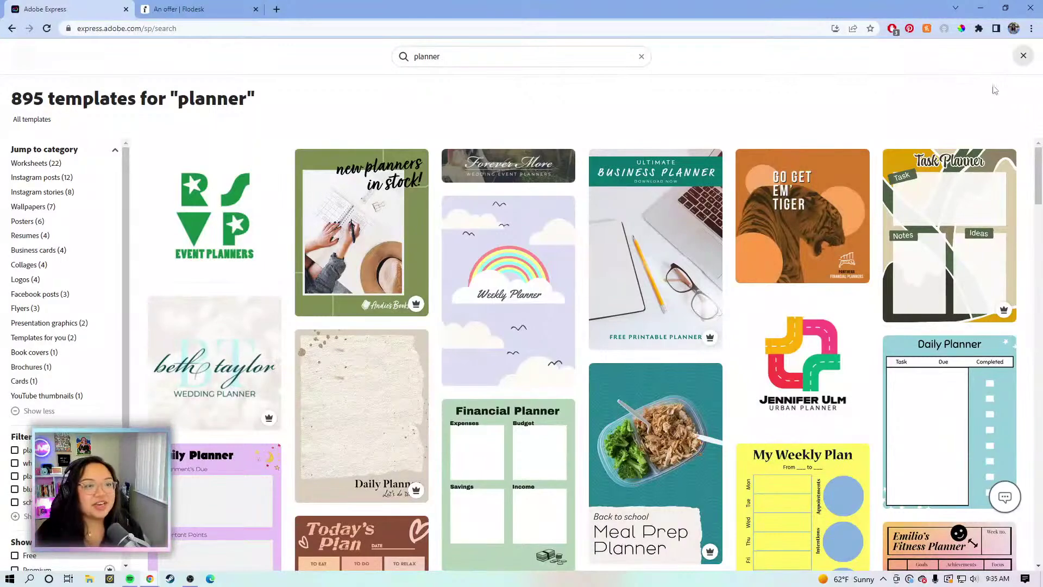
click(641, 56)
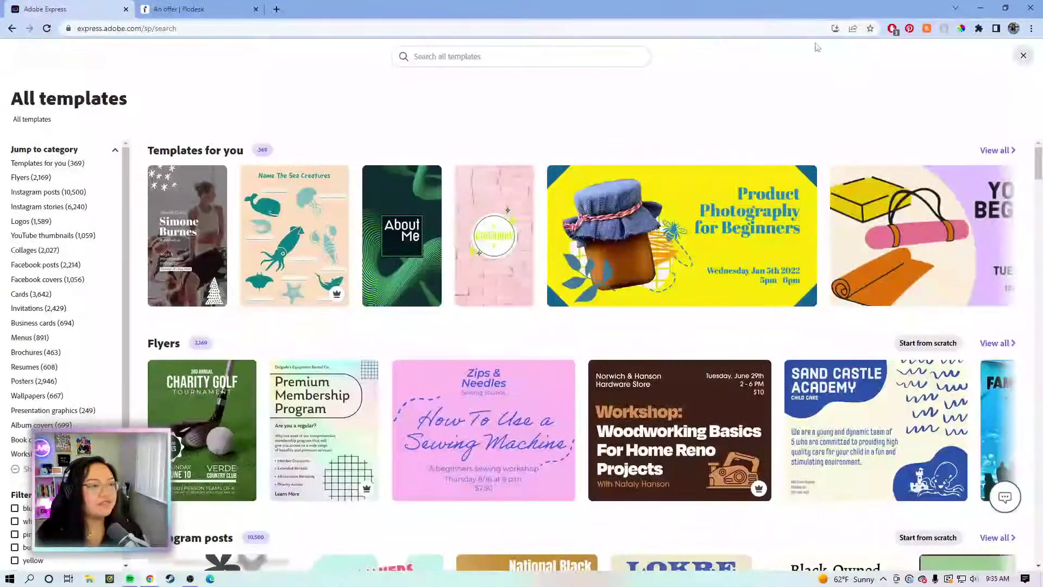
Start a new custom-size design using the Letter (8.5 x 11 in) print size
click(1023, 56)
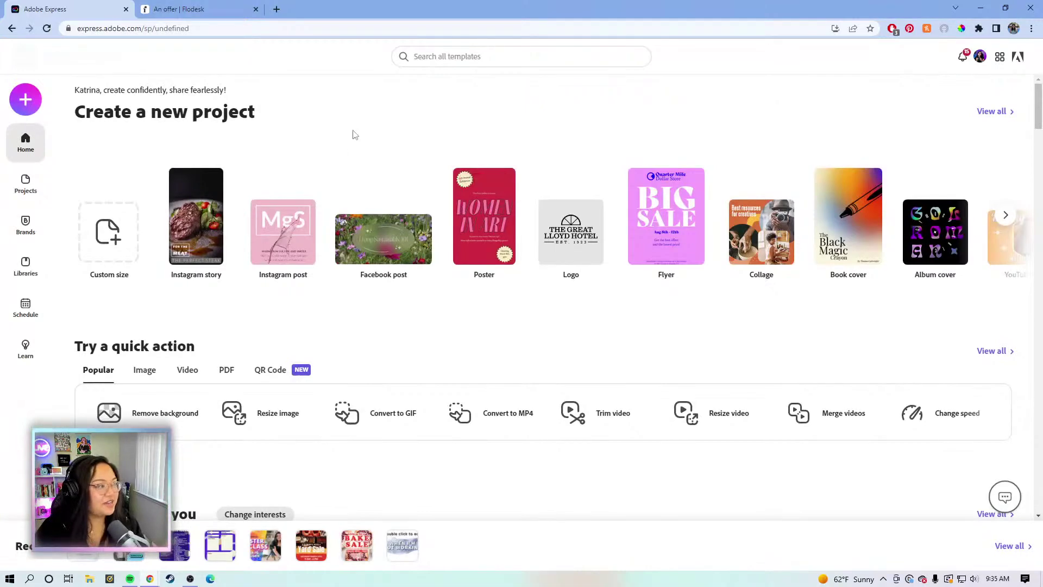
click(106, 218)
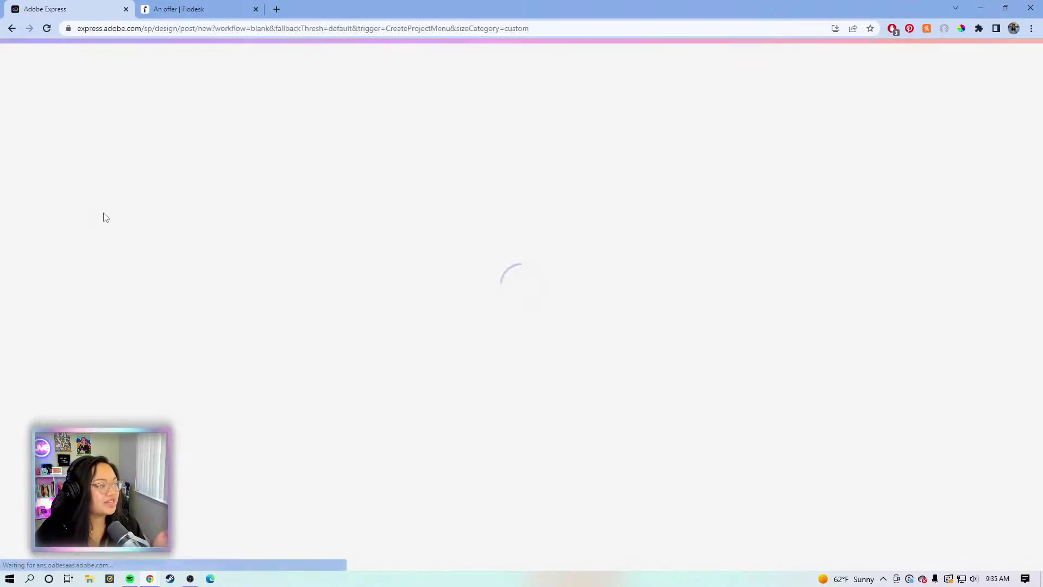
click(445, 326)
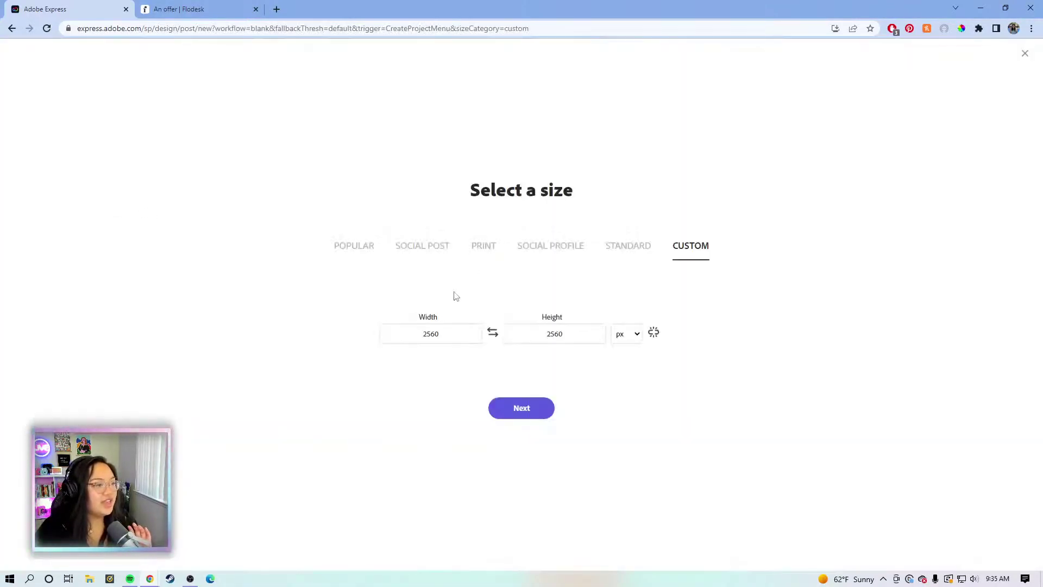
click(482, 250)
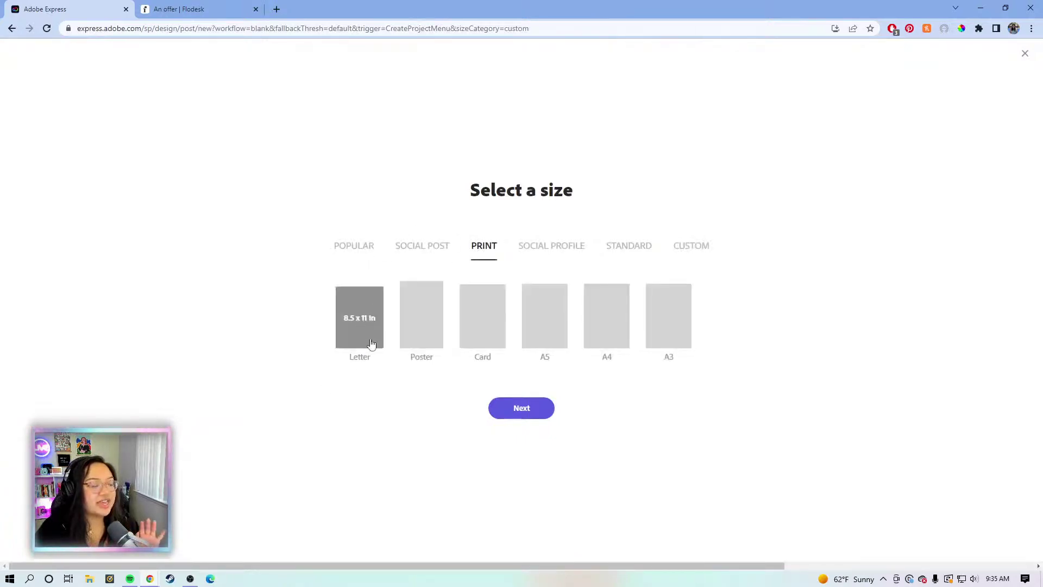
click(369, 320)
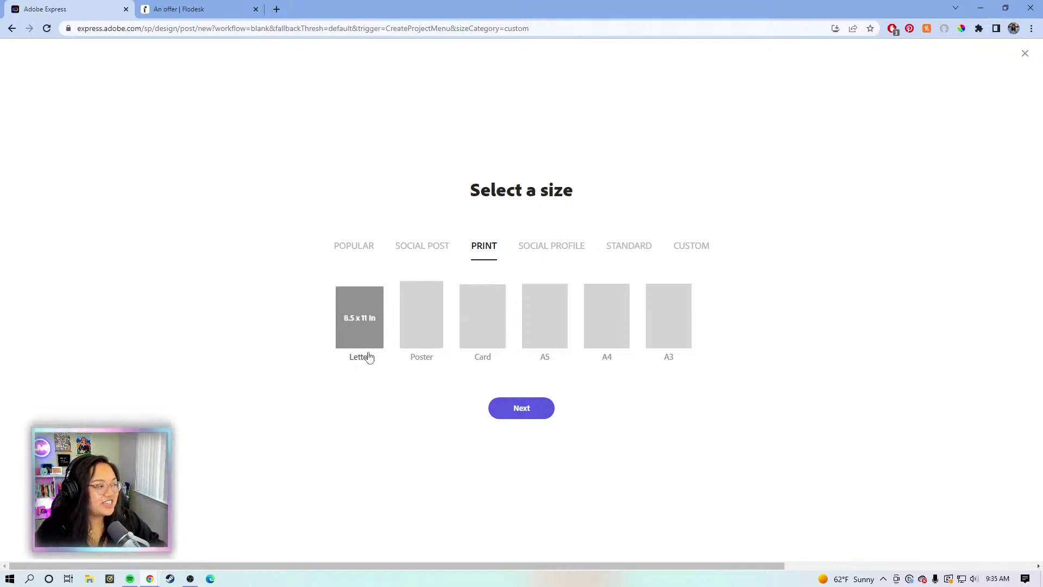
click(537, 414)
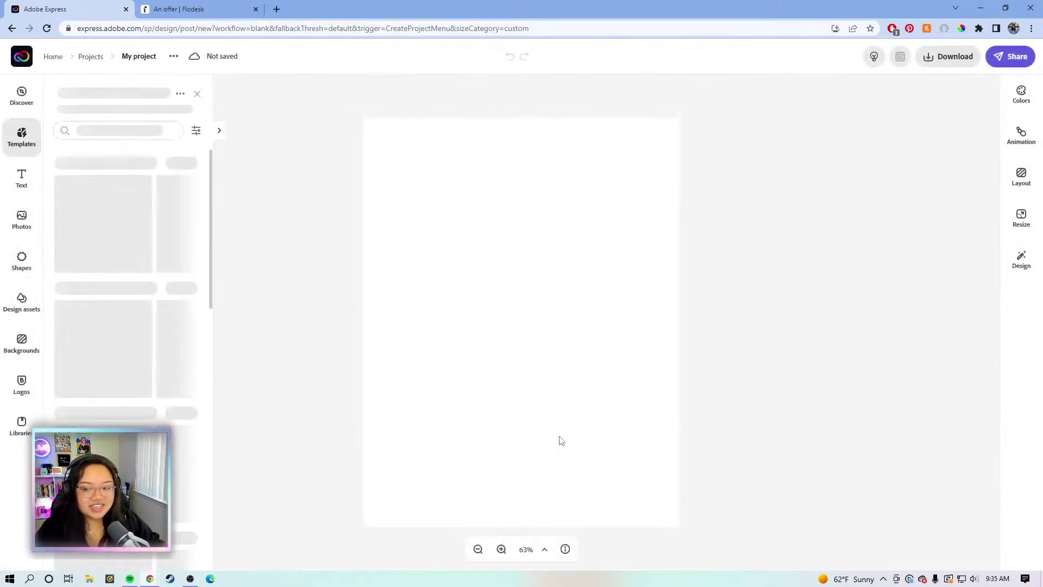
Close the templates panel and rename the project '50 Content Ideas'
click(756, 283)
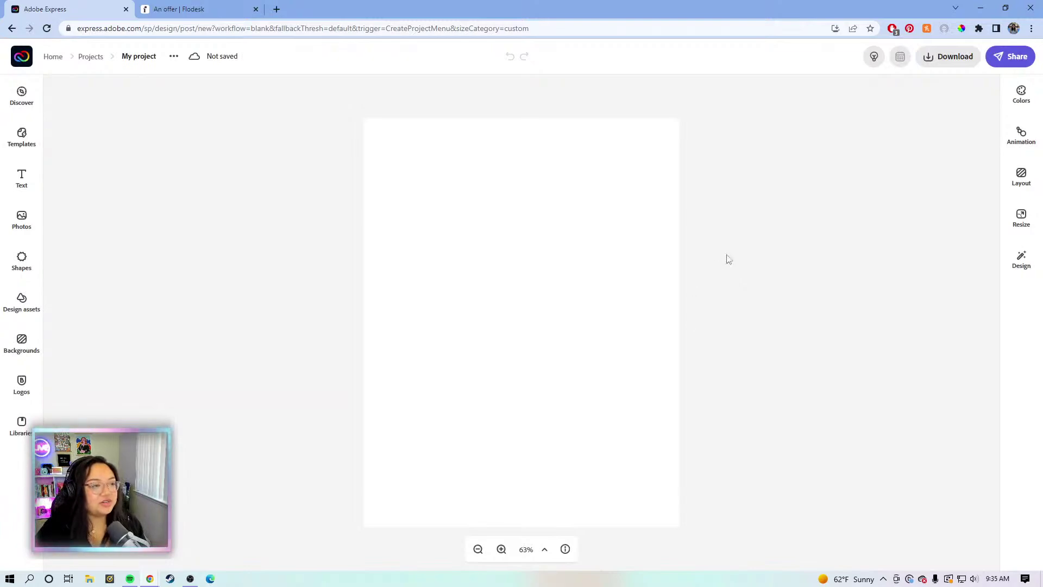
click(147, 56)
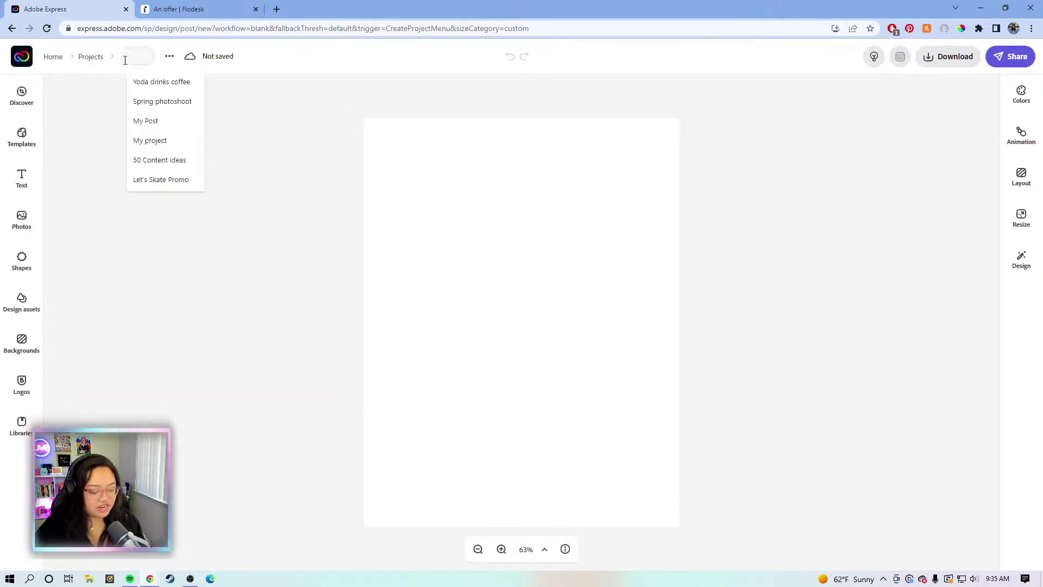
text(50)
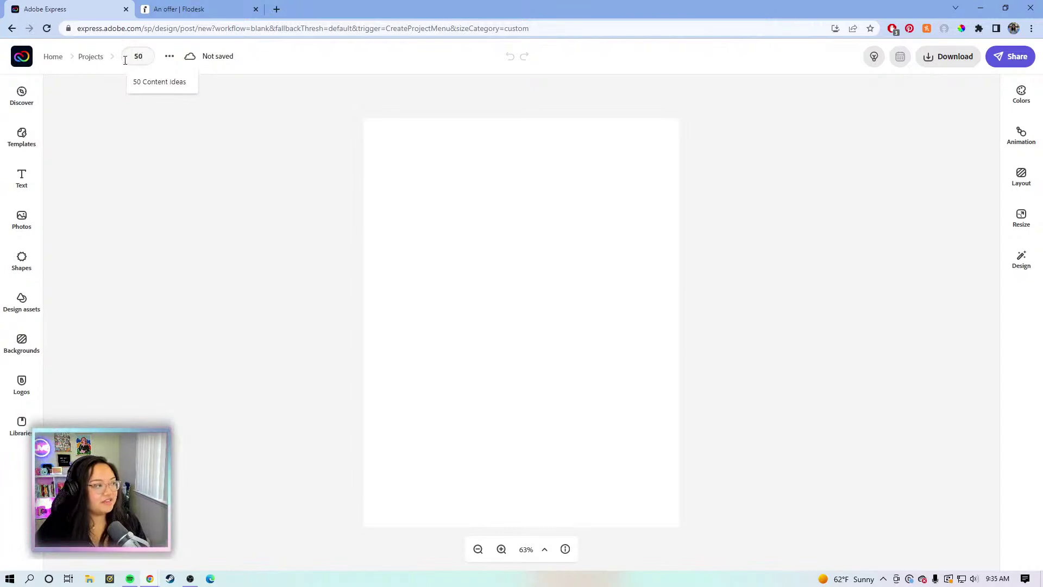
text( C)
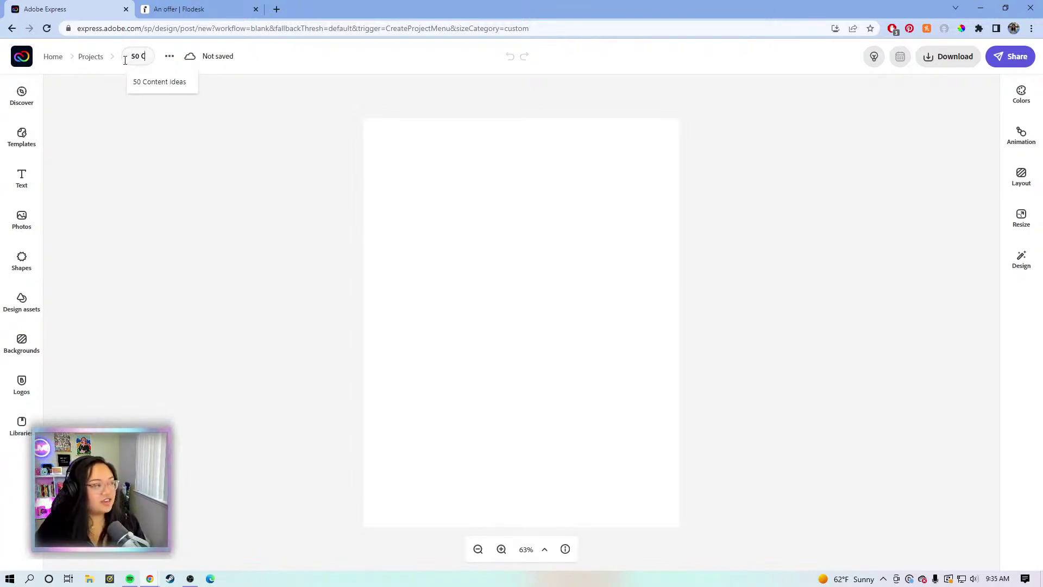
text(ontent Ideas)
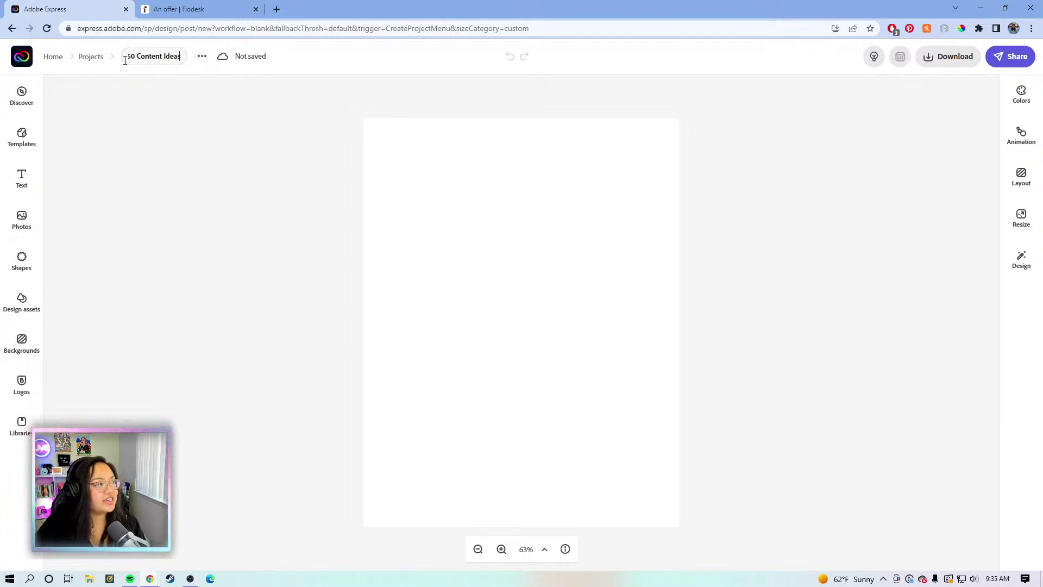
click(141, 191)
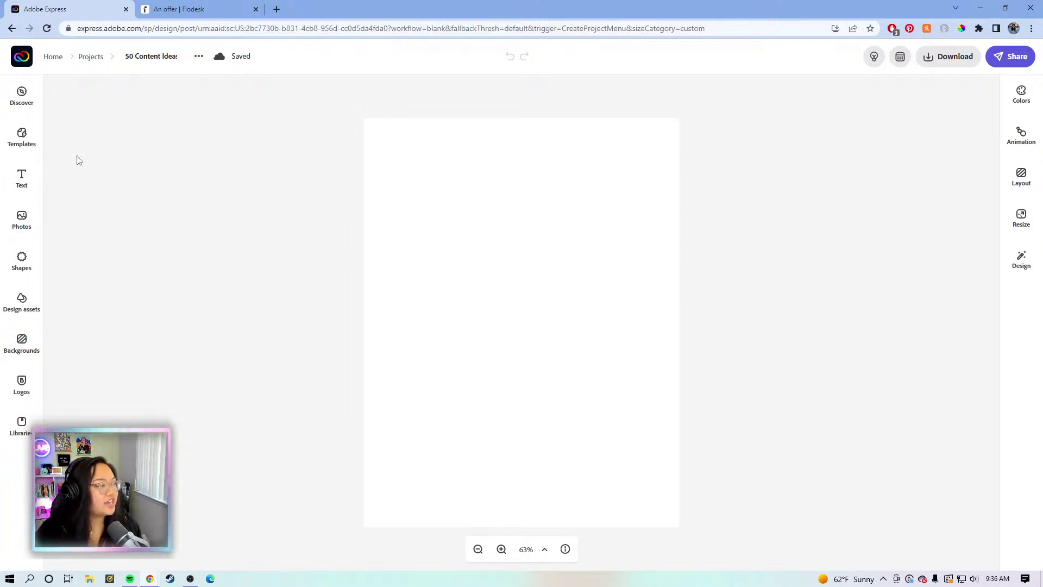
Add a text box and replace its placeholder with '50 Content Ideas'
click(22, 178)
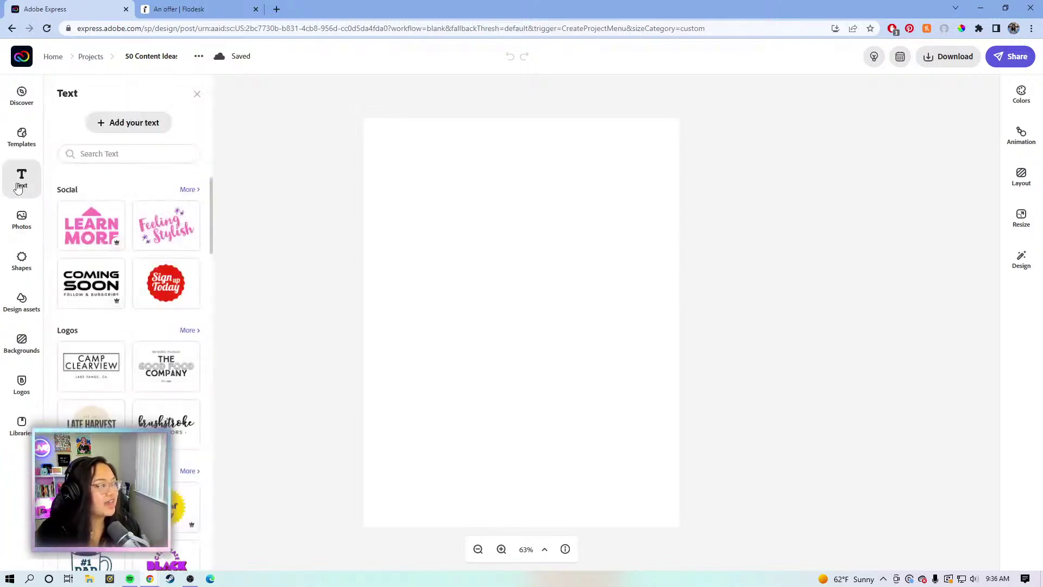
click(123, 119)
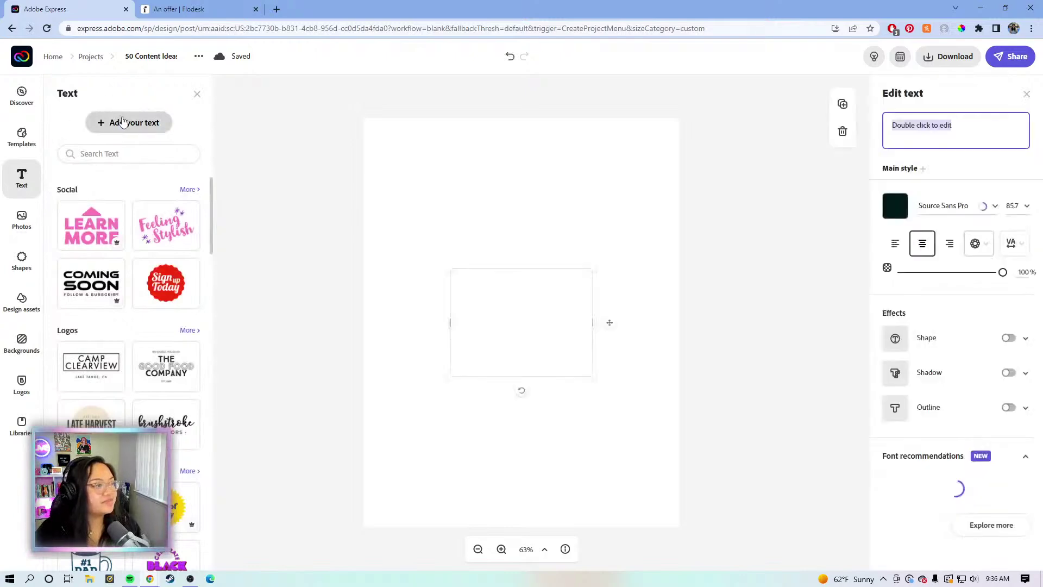
drag(499, 290, 481, 188)
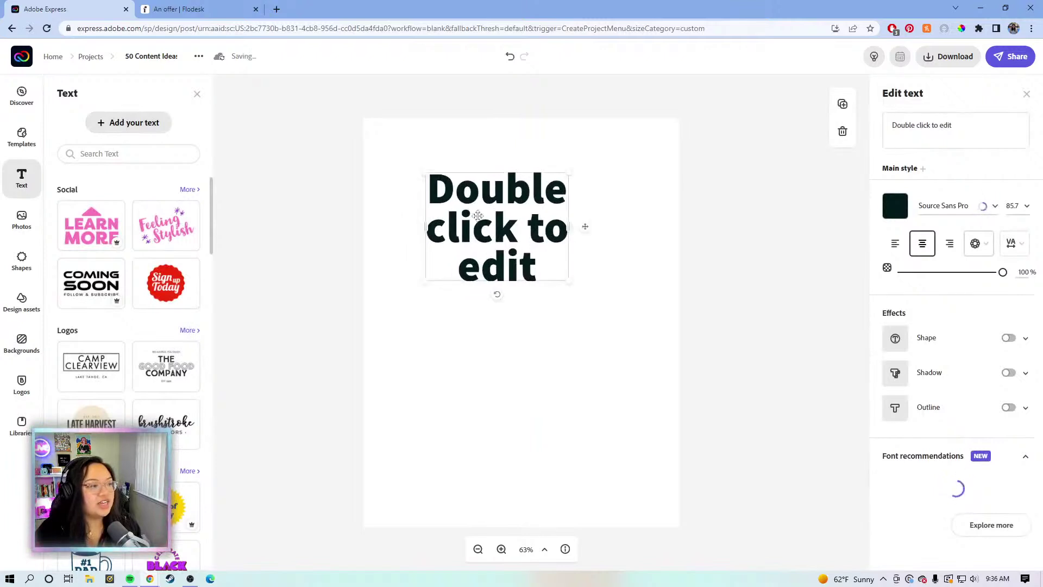
triple_click(967, 125)
click(969, 135)
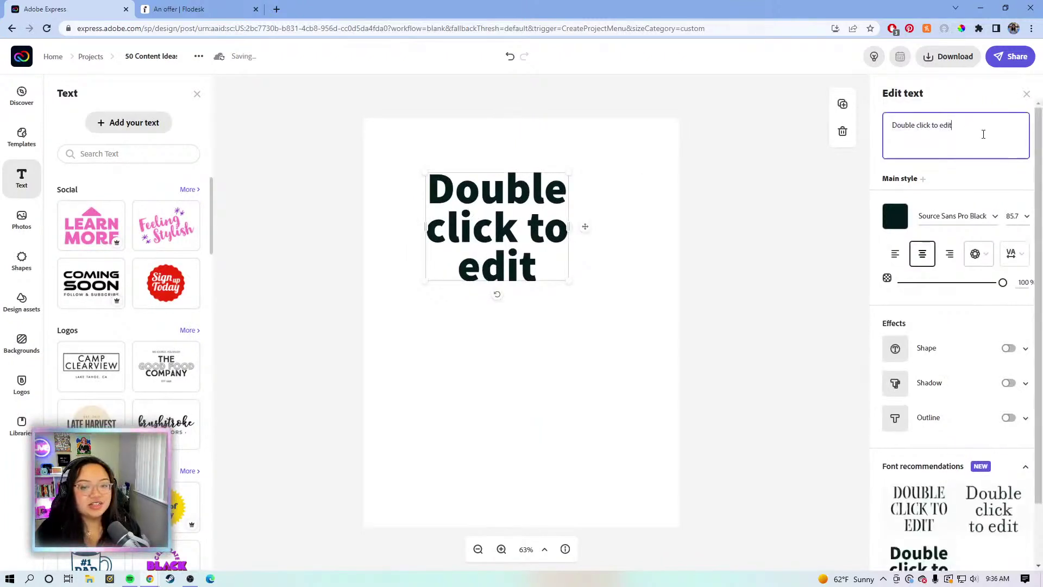
drag(985, 144, 893, 132)
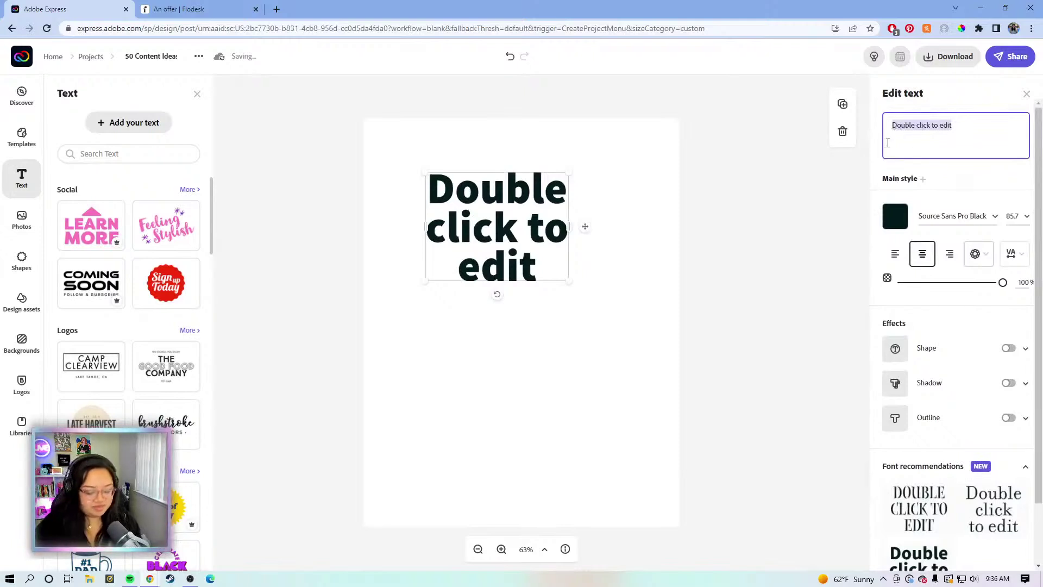
text(5)
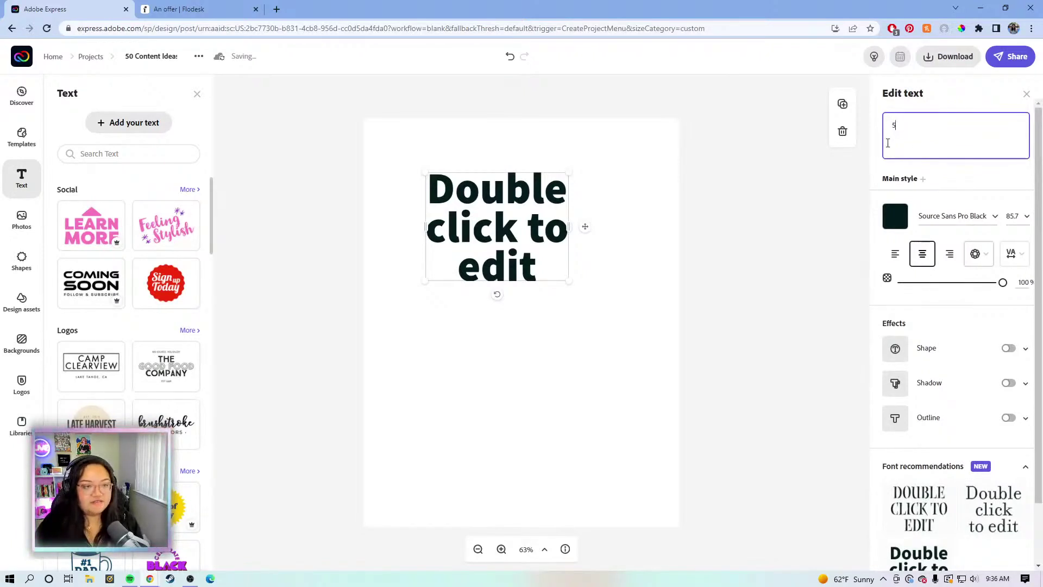
text(0 Content)
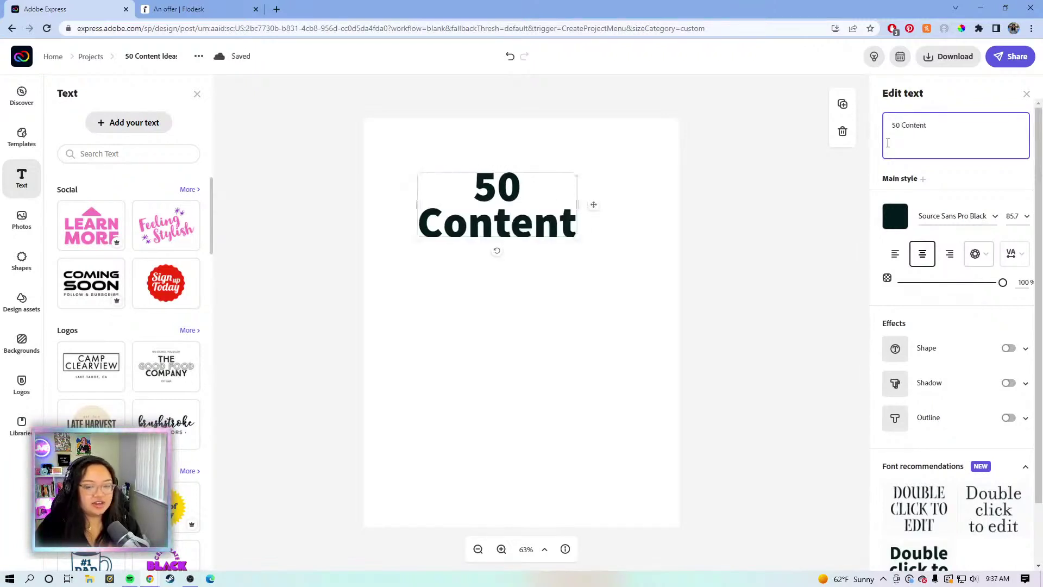
text(N)
key(BackSpace)
text(nt Ideas)
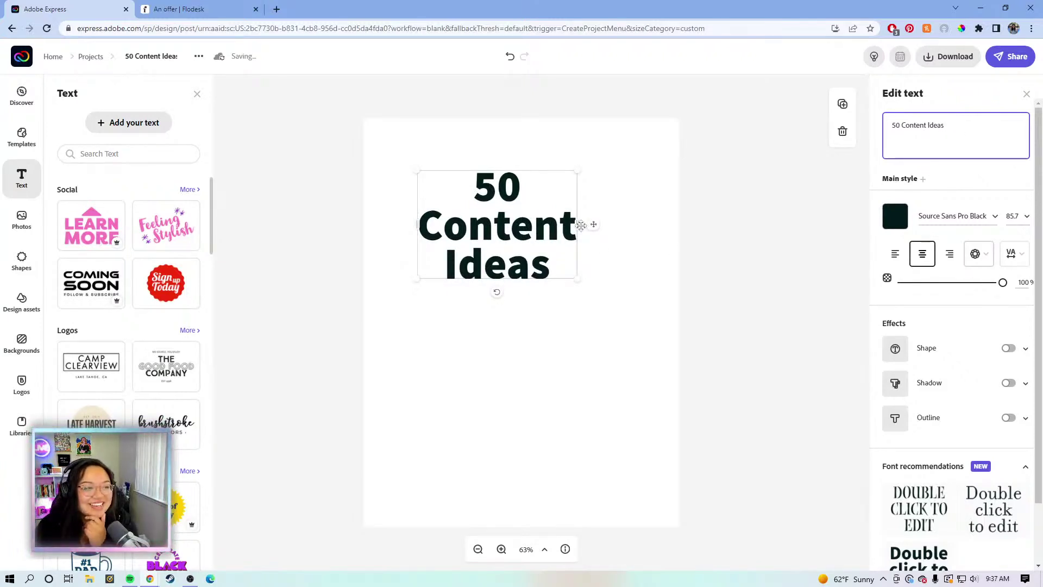
Widen the heading to one line, scale it down and centre it near the page top
drag(736, 197, 800, 212)
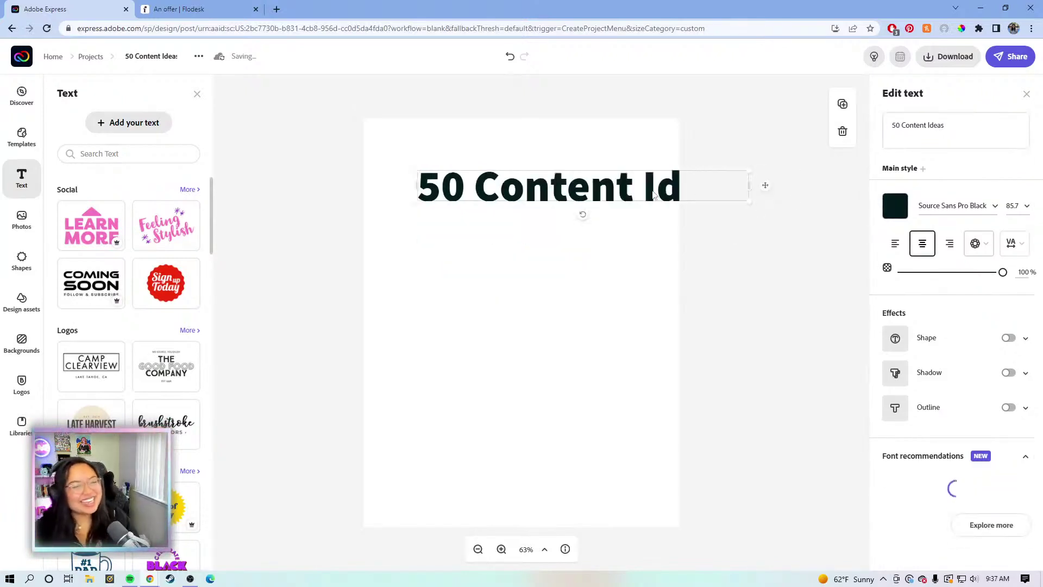
drag(582, 214, 568, 120)
drag(700, 164, 615, 160)
click(726, 116)
click(617, 166)
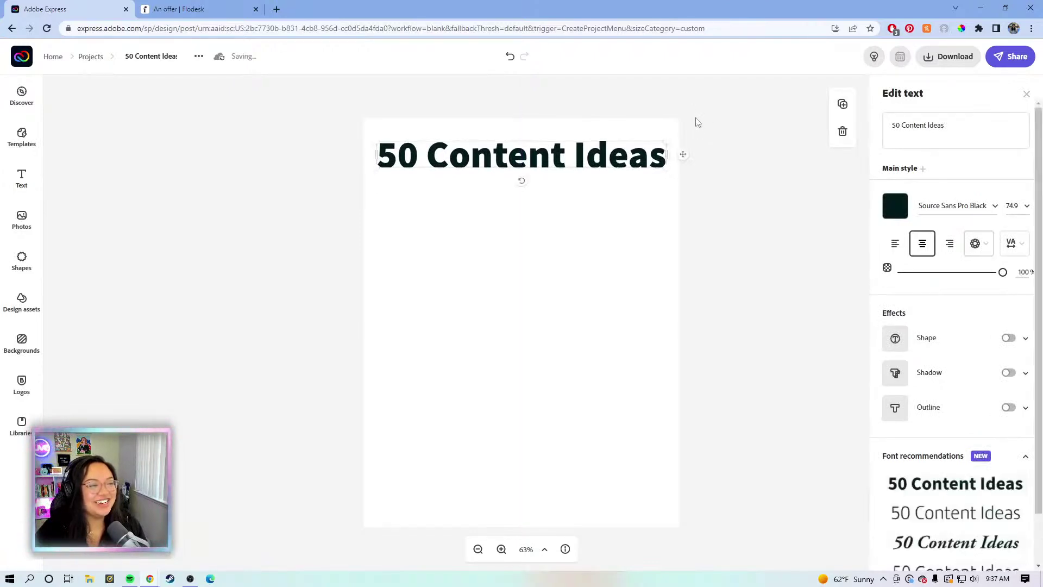
click(695, 124)
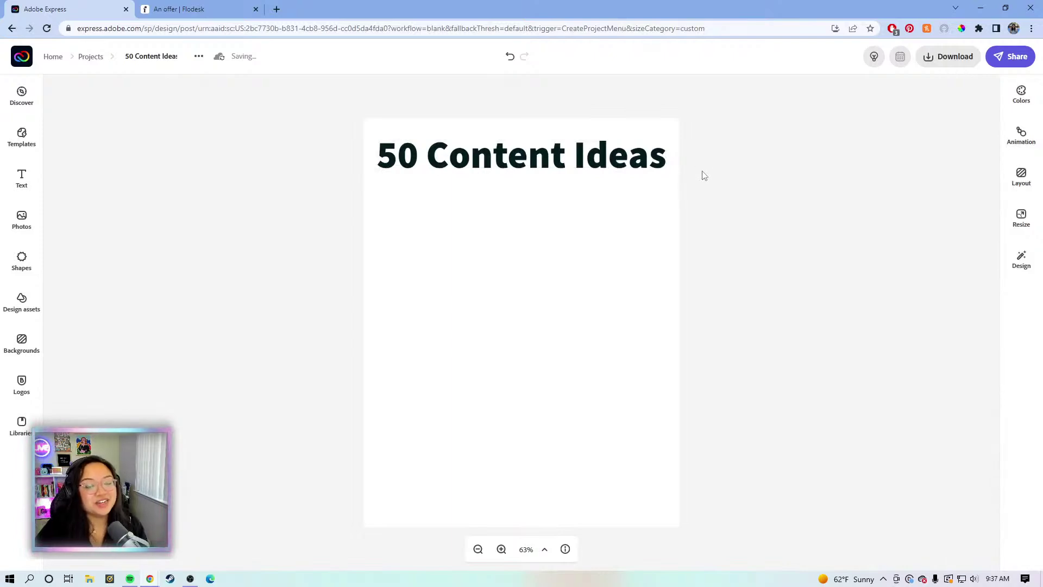
click(600, 169)
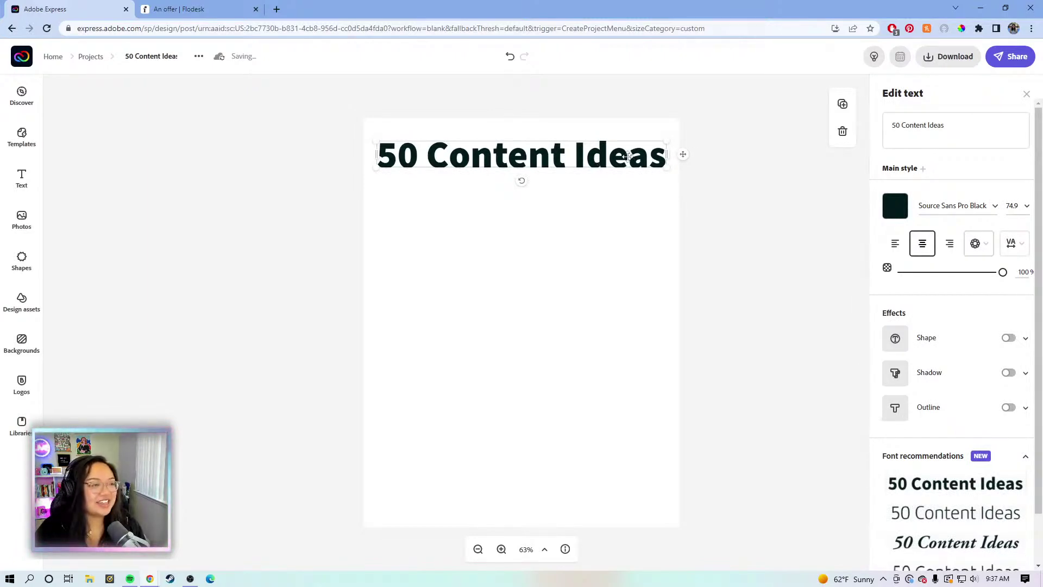
drag(624, 161, 624, 160)
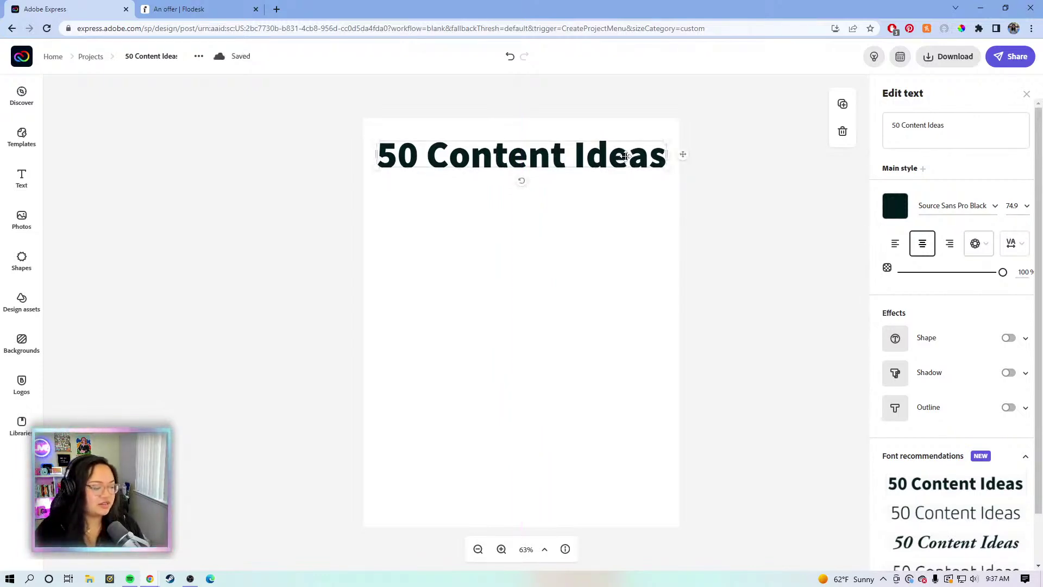
click(698, 125)
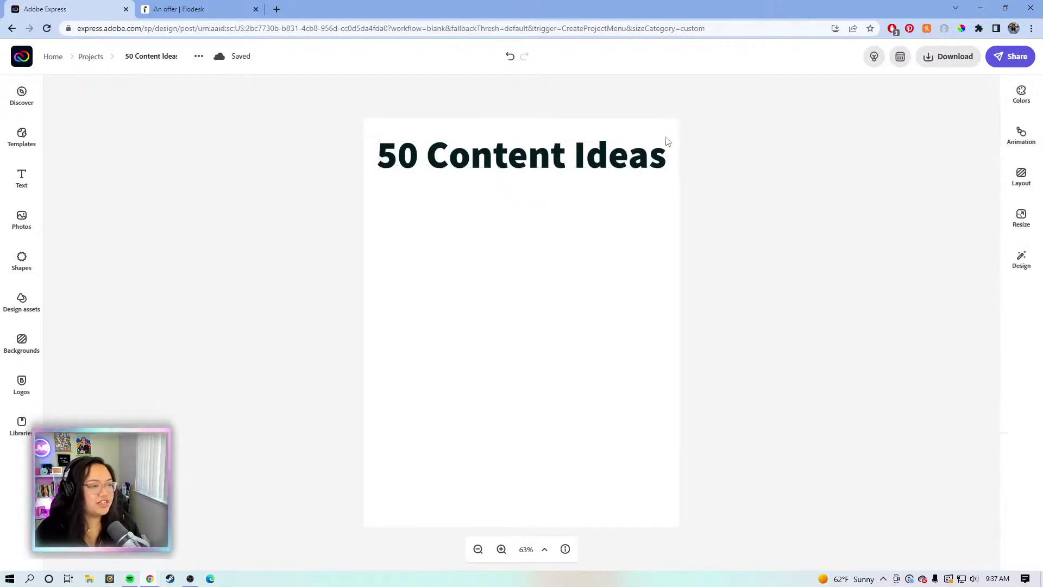
click(634, 159)
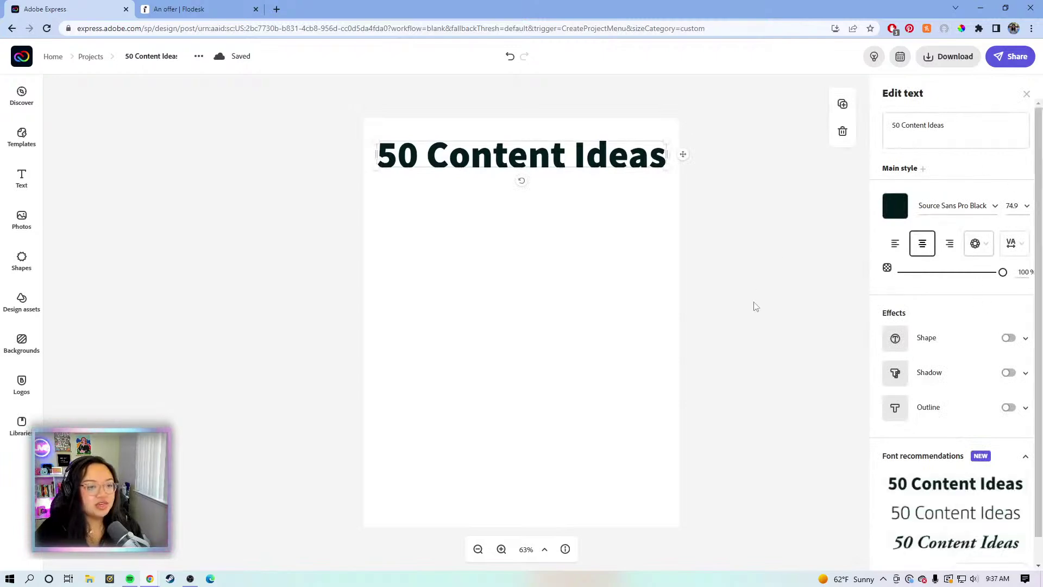
Turn on outline and shadow for the heading and make its text white
click(1008, 409)
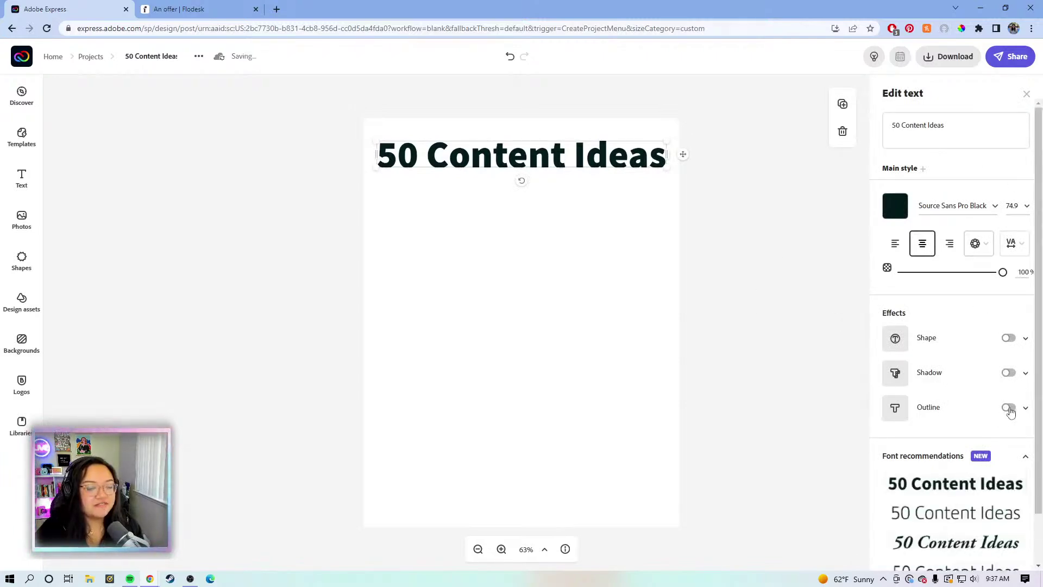
click(1009, 374)
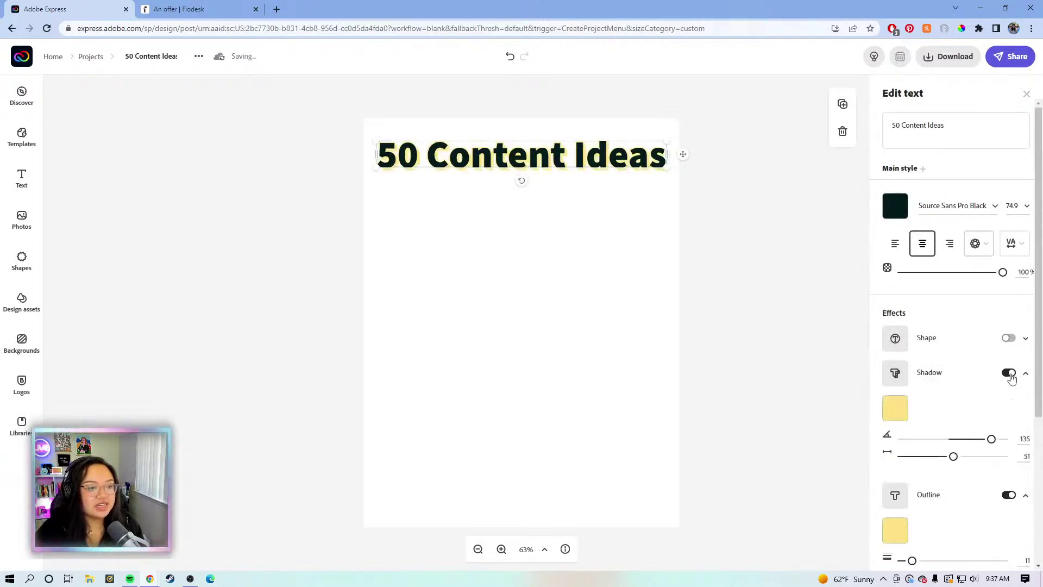
scroll(956, 381, down, 3)
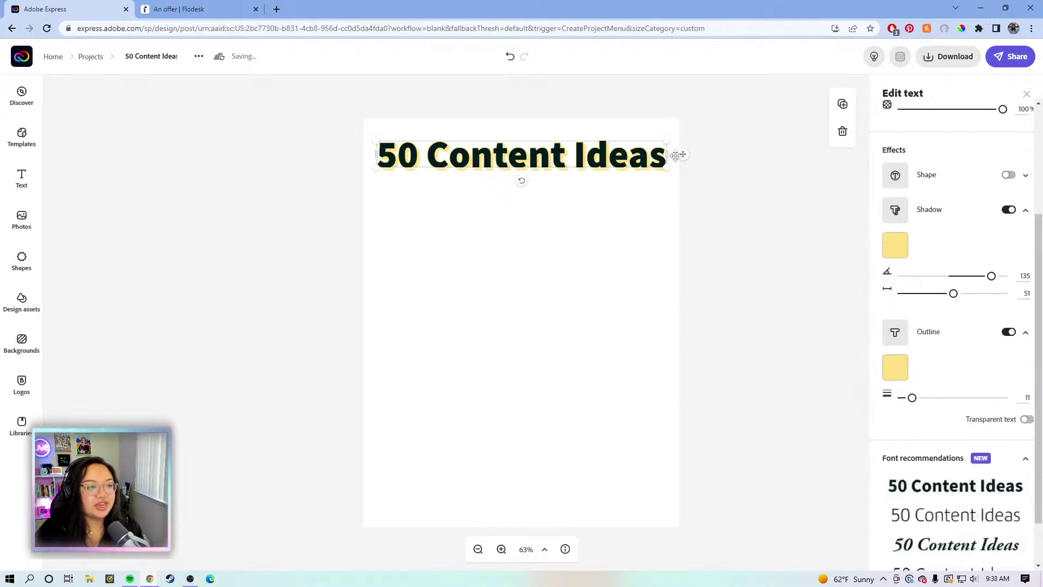
scroll(953, 163, up, 3)
click(896, 207)
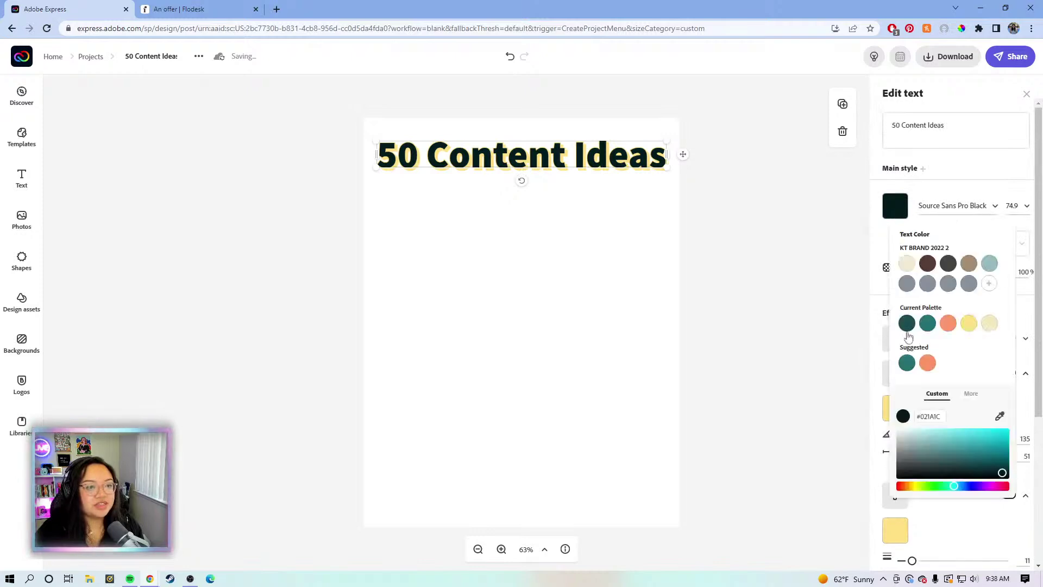
click(903, 441)
click(821, 324)
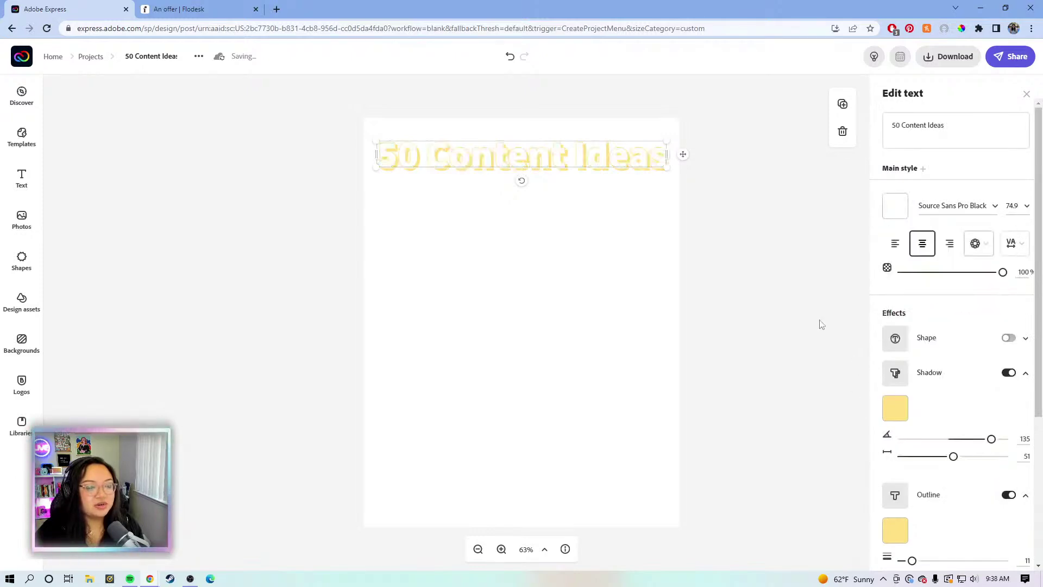
Set the shadow and outline colour to dark grey #424140
click(904, 410)
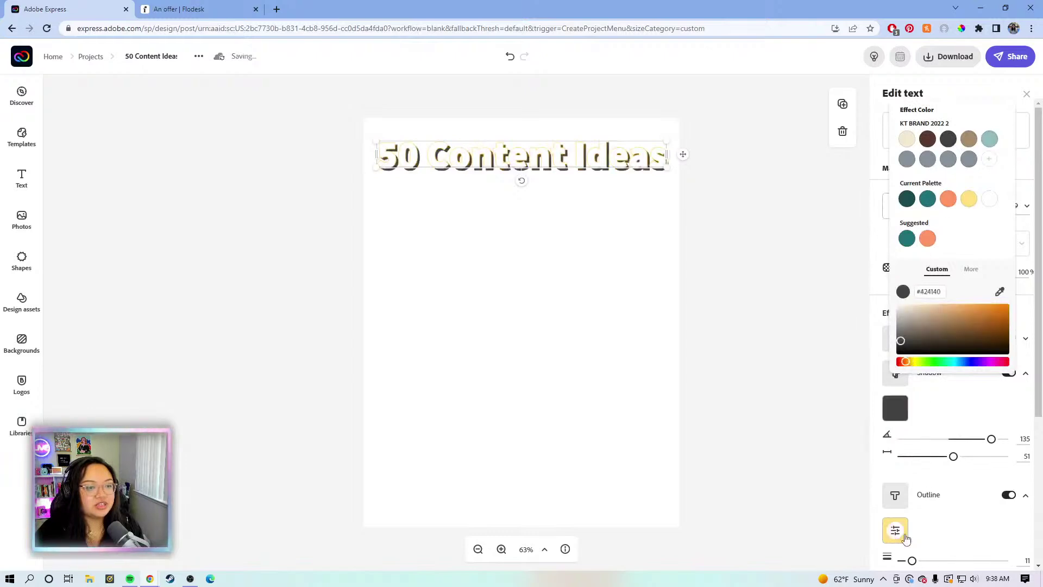
click(895, 531)
click(949, 263)
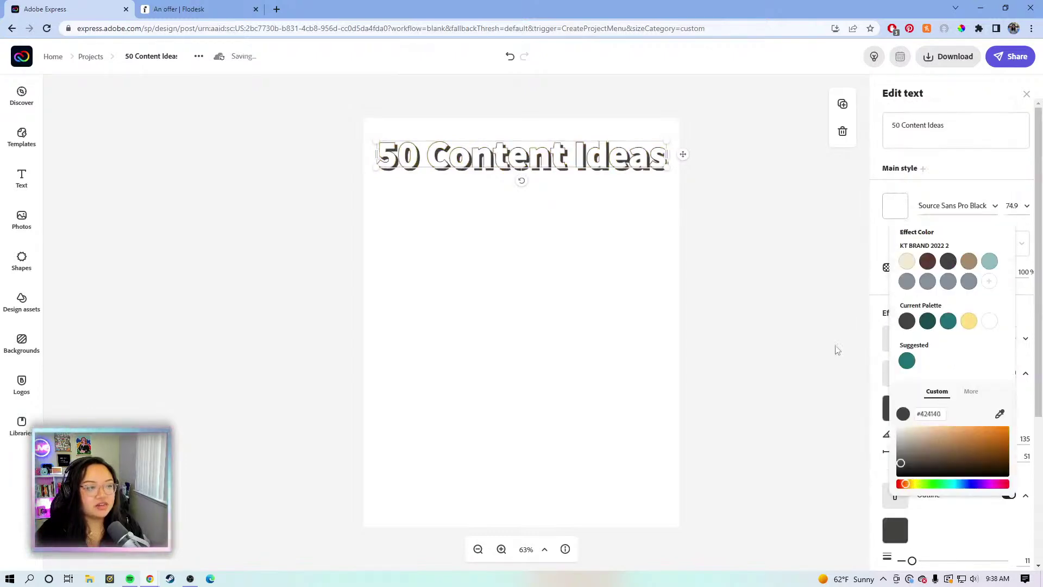
click(867, 269)
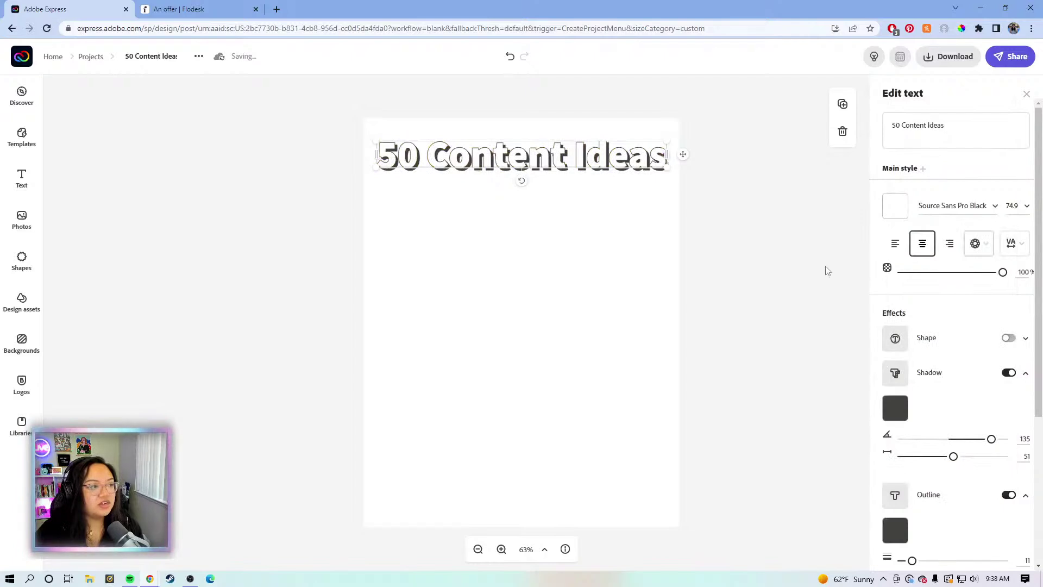
click(779, 273)
click(569, 163)
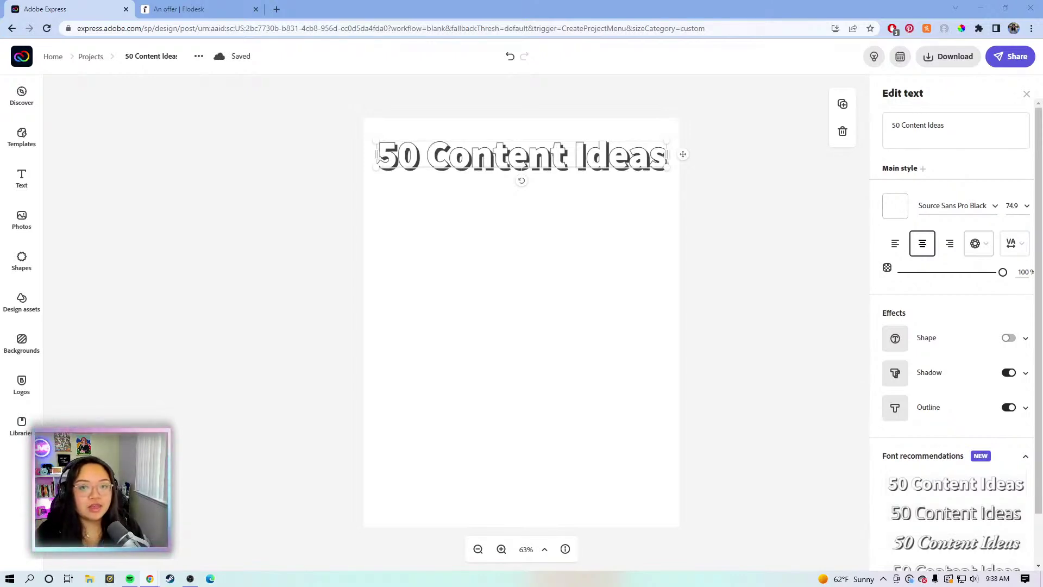
click(602, 294)
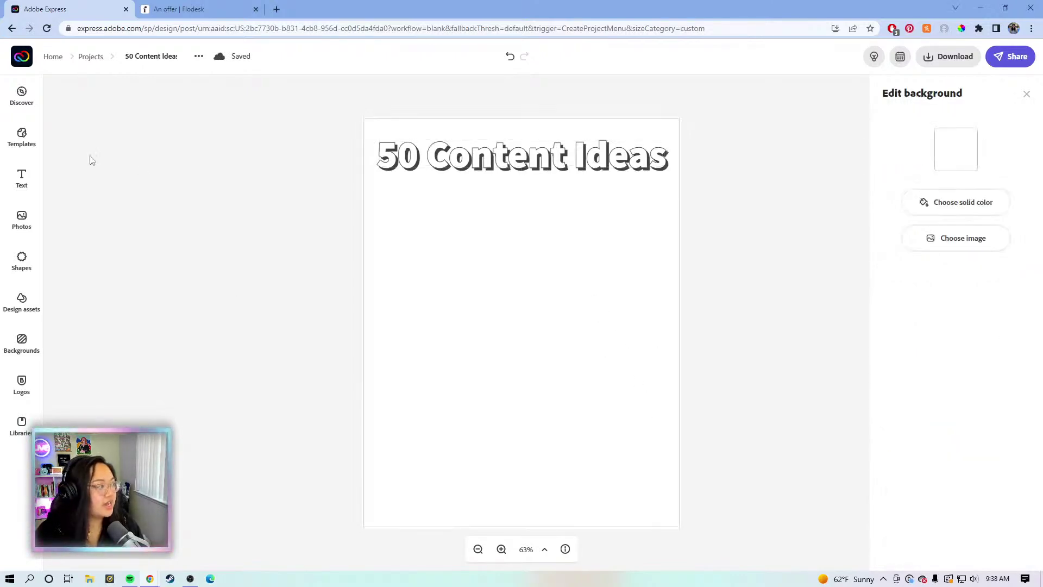
Add an extra text box and clear its placeholder text
click(22, 177)
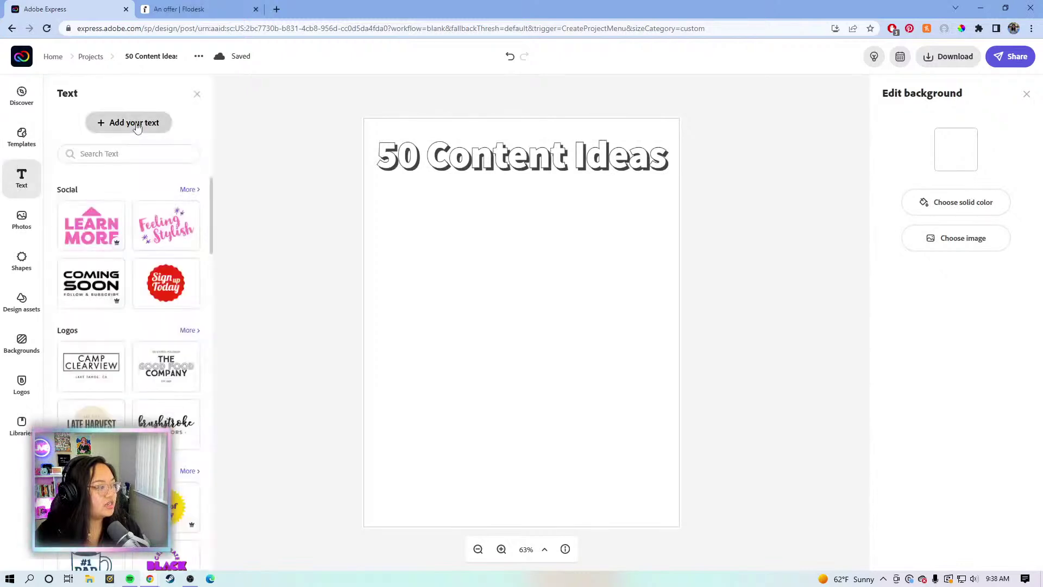
key(t)
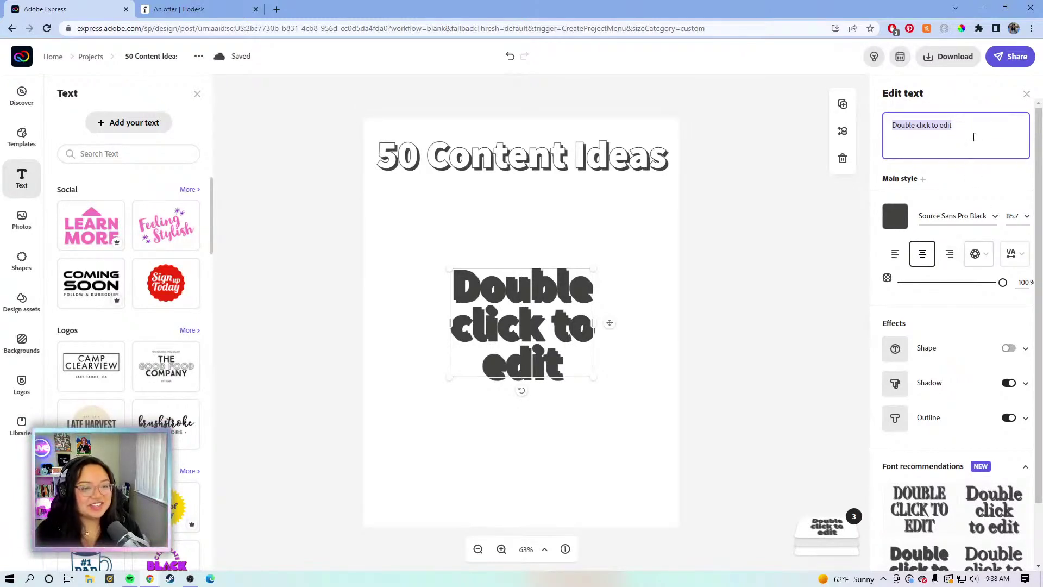
click(973, 137)
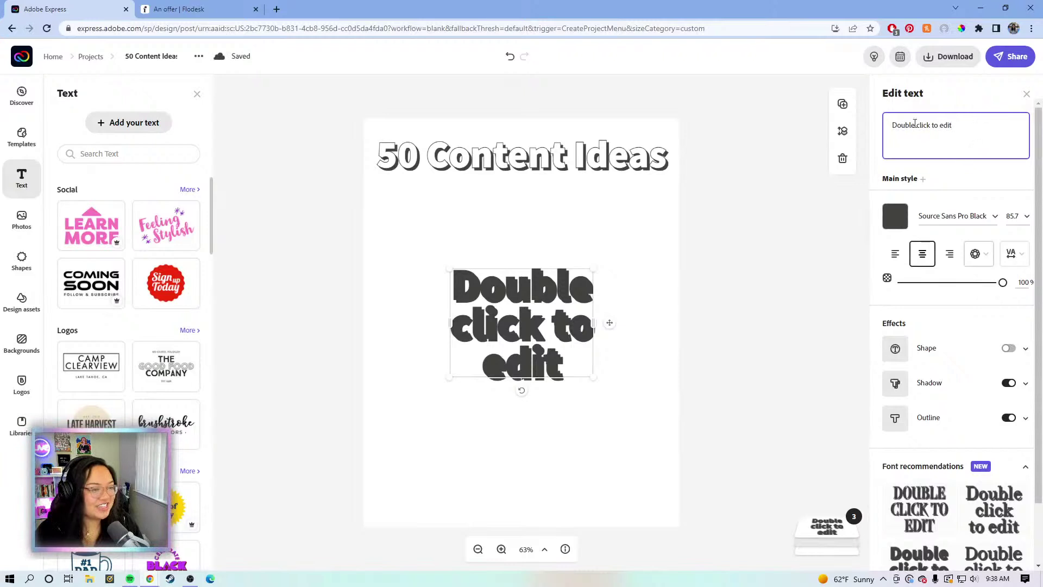
triple_click(954, 125)
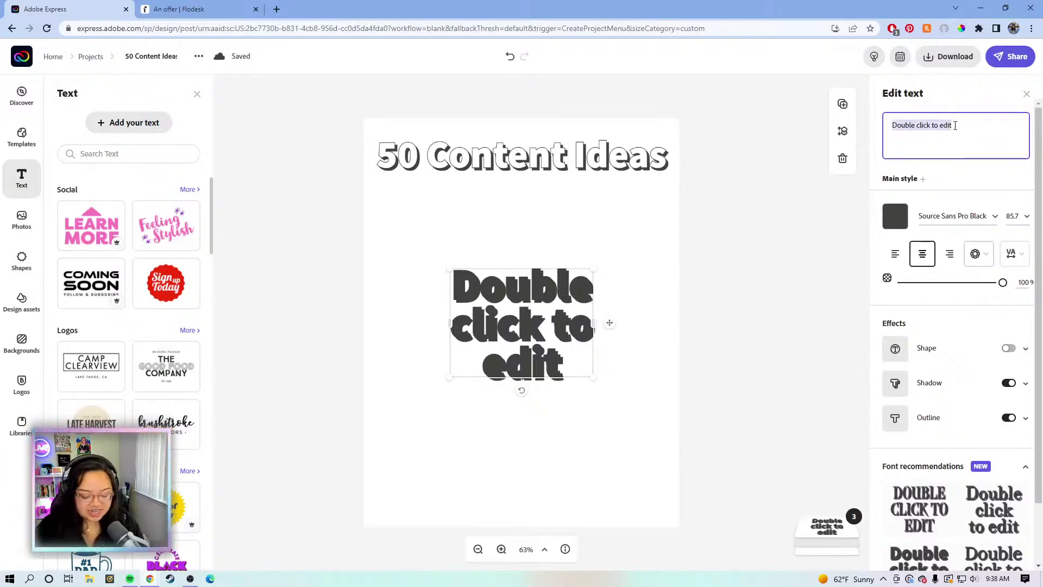
key(BackSpace)
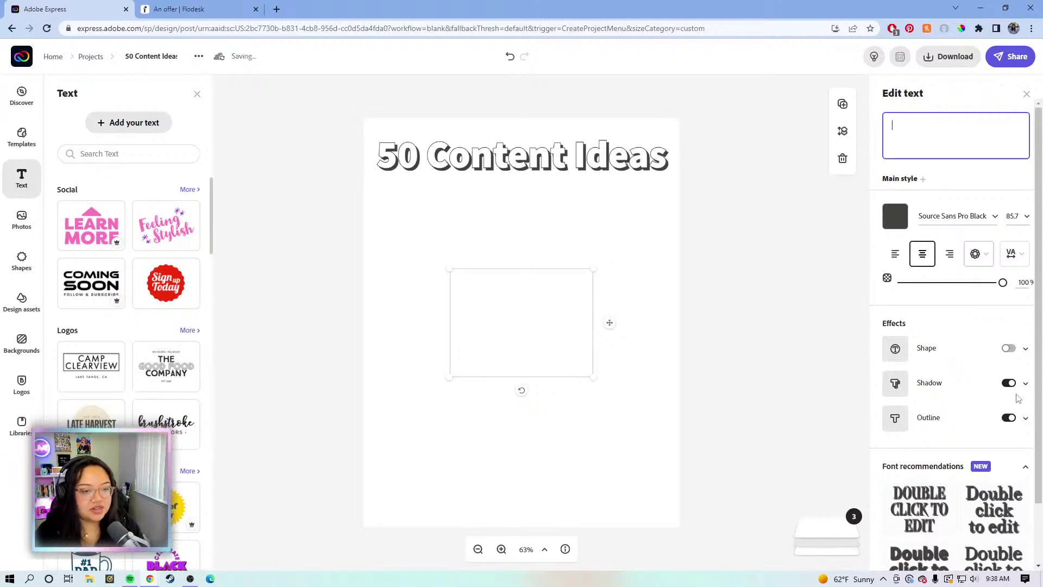
key(Escape)
click(488, 253)
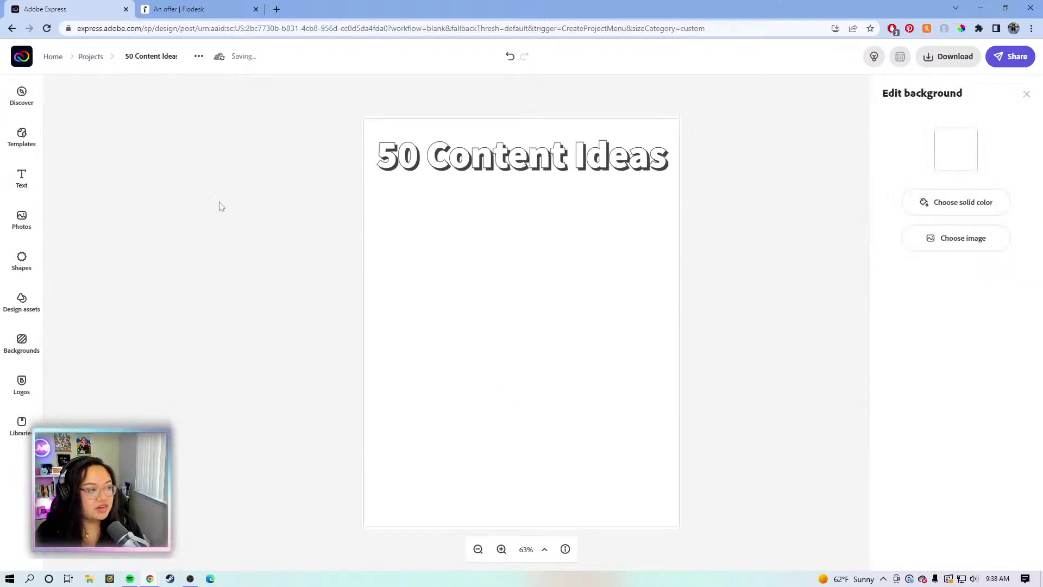
Add a text box with shadow and outline off reading 'to help you get started with making content!'
click(21, 176)
click(133, 126)
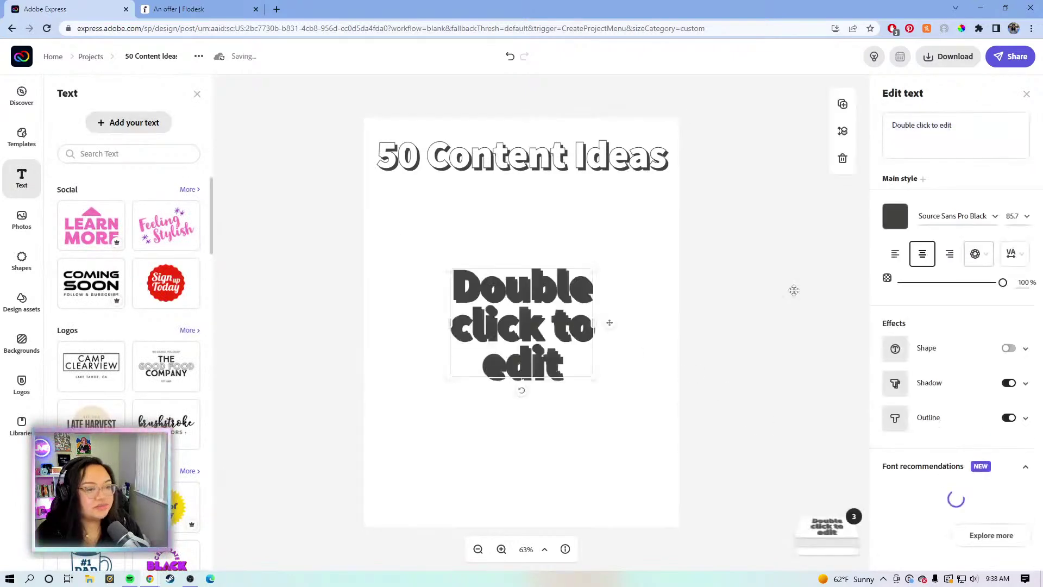
click(1006, 374)
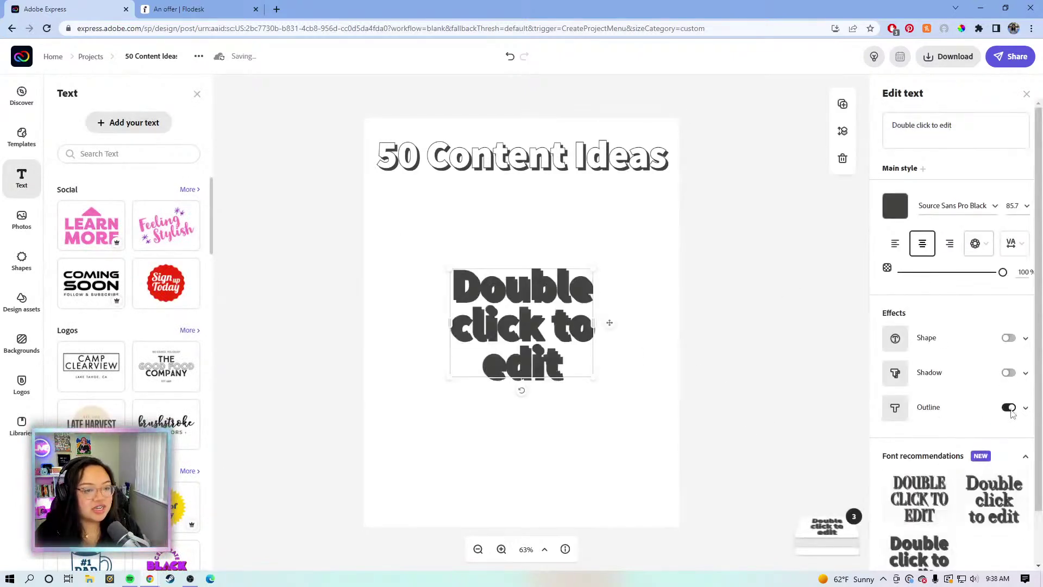
click(1009, 407)
drag(976, 118, 895, 120)
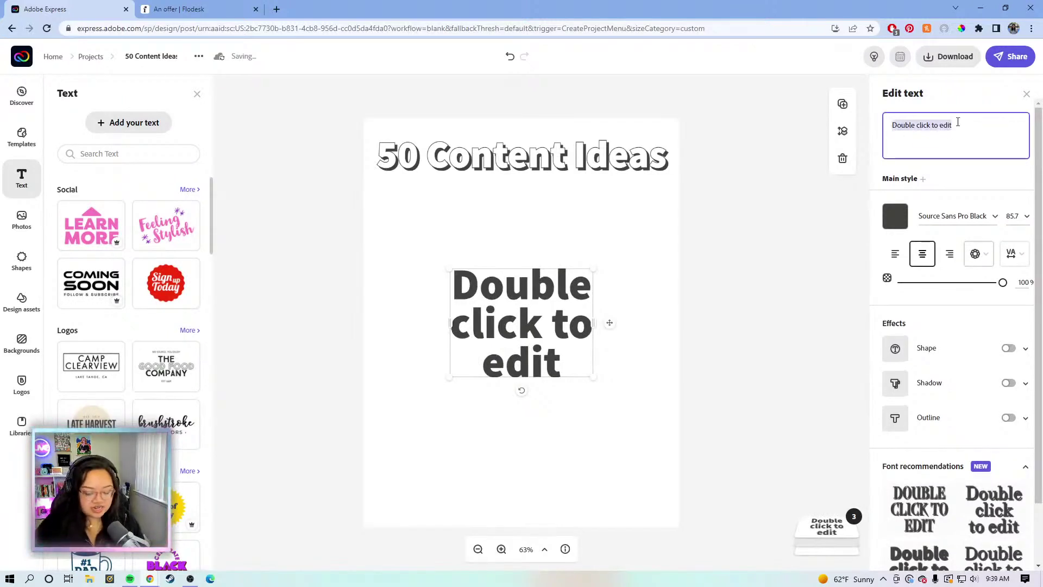
text(T)
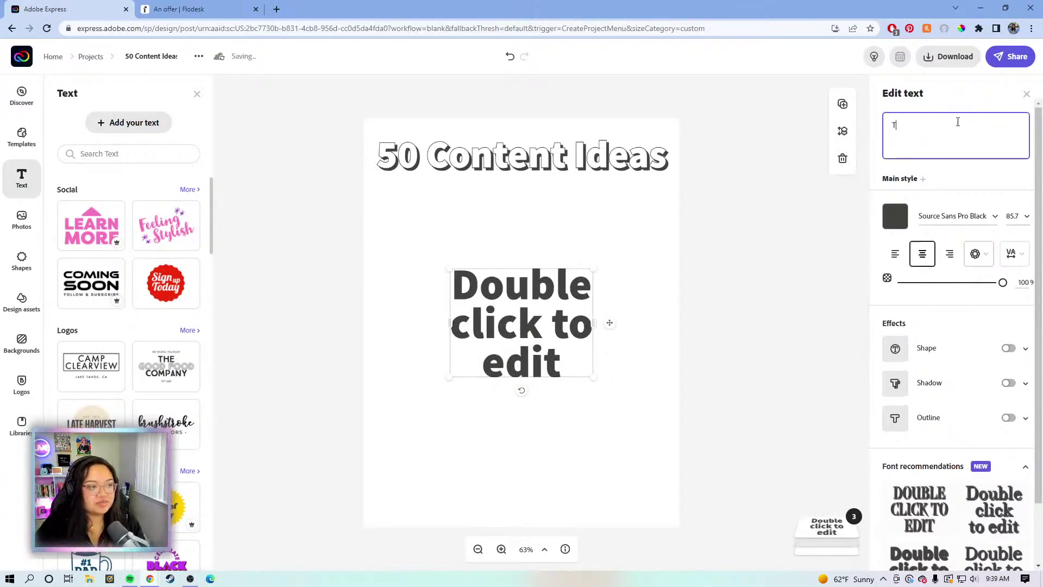
key(BackSpace)
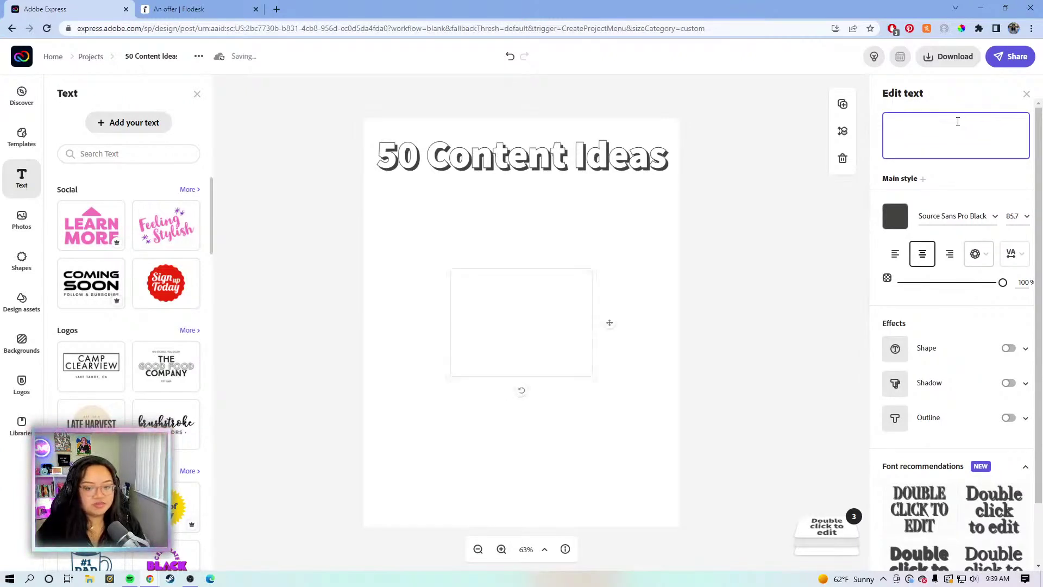
text(to help you)
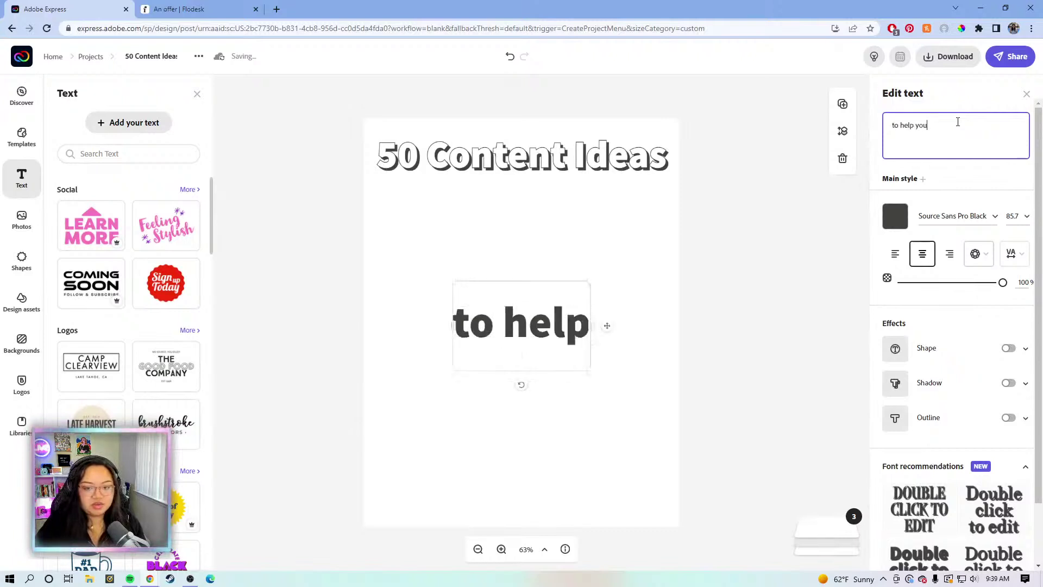
text( get started with making c)
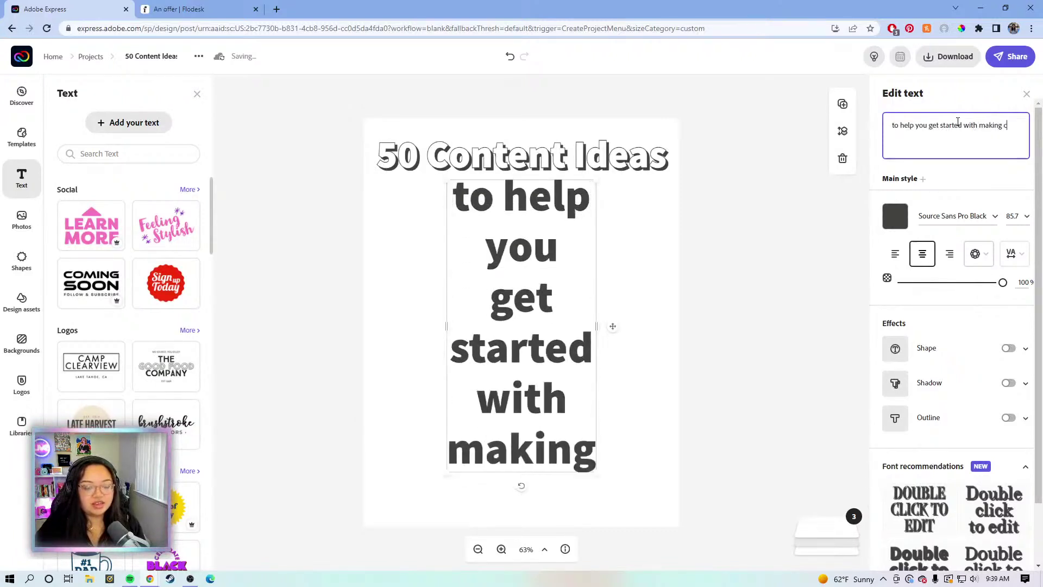
text(ontent)
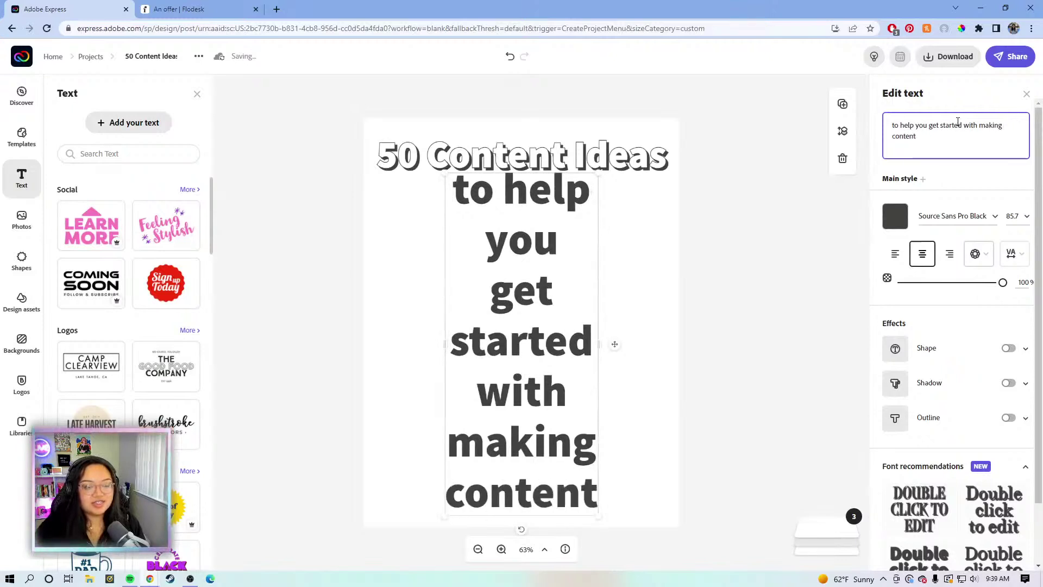
text(!)
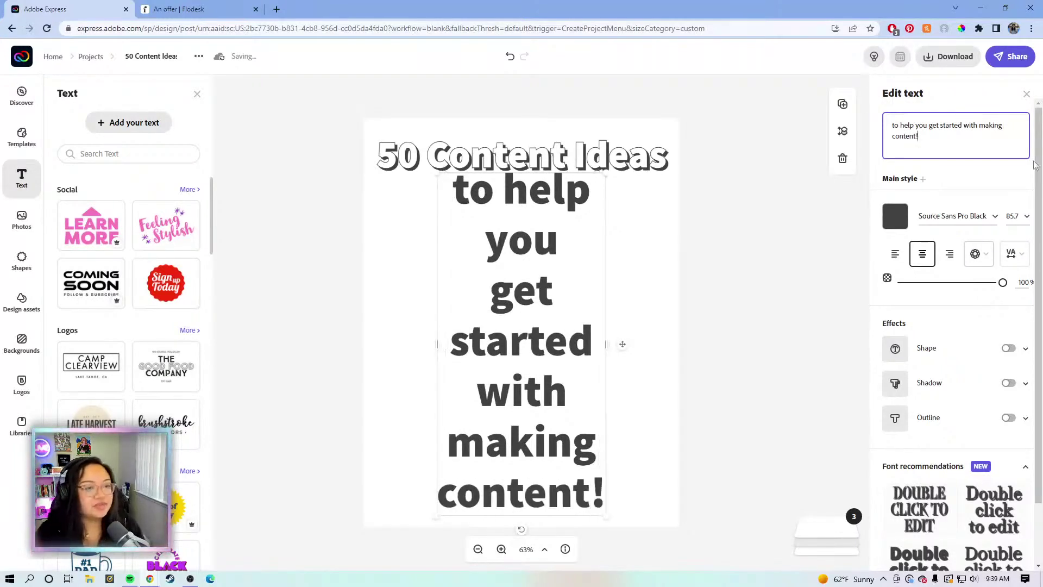
Resize the sentence to a single line at size 27.2, centred just under the heading
drag(437, 344, 525, 427)
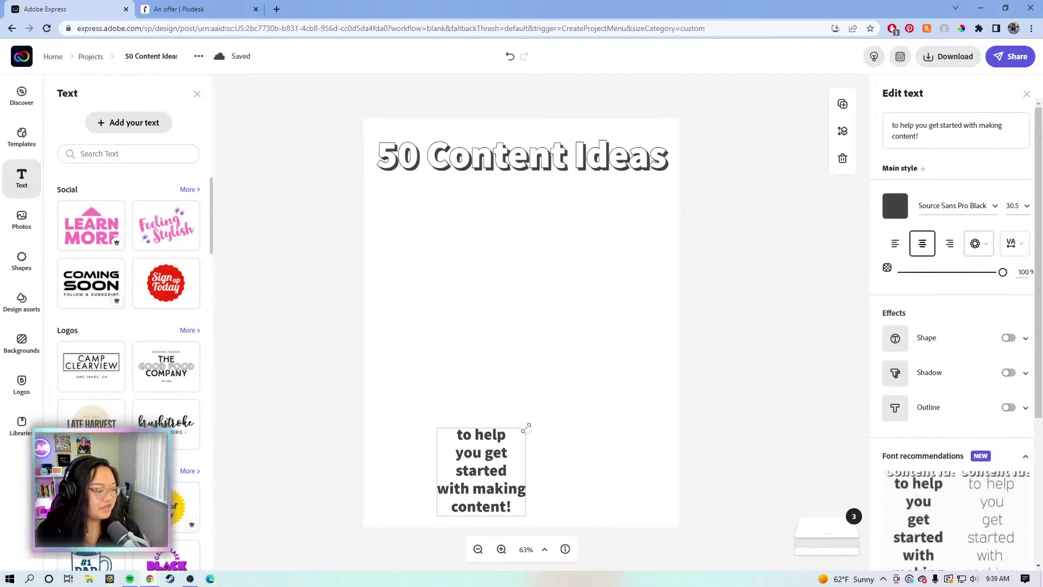
drag(526, 428, 529, 427)
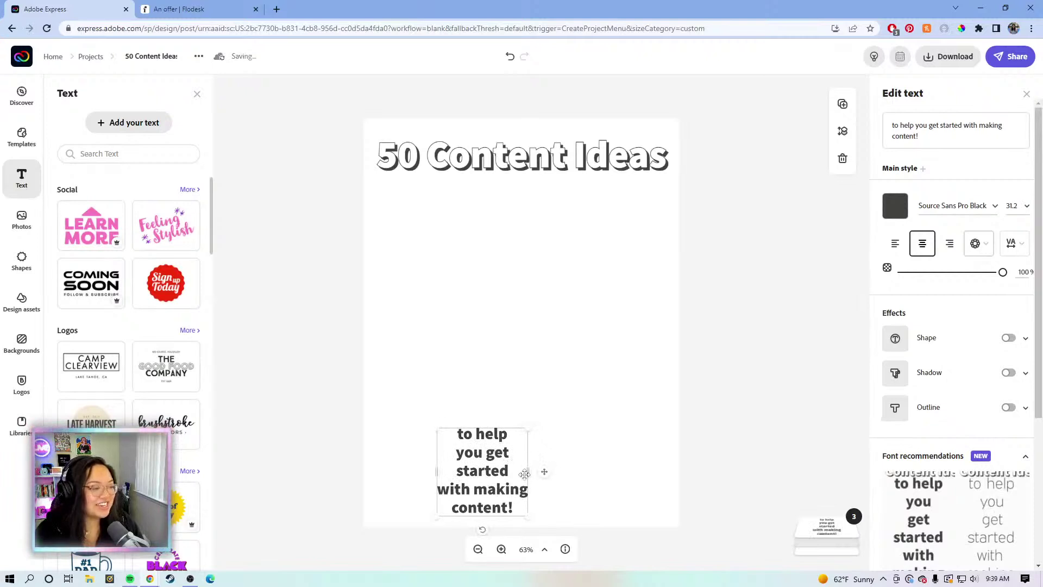
drag(527, 472, 831, 472)
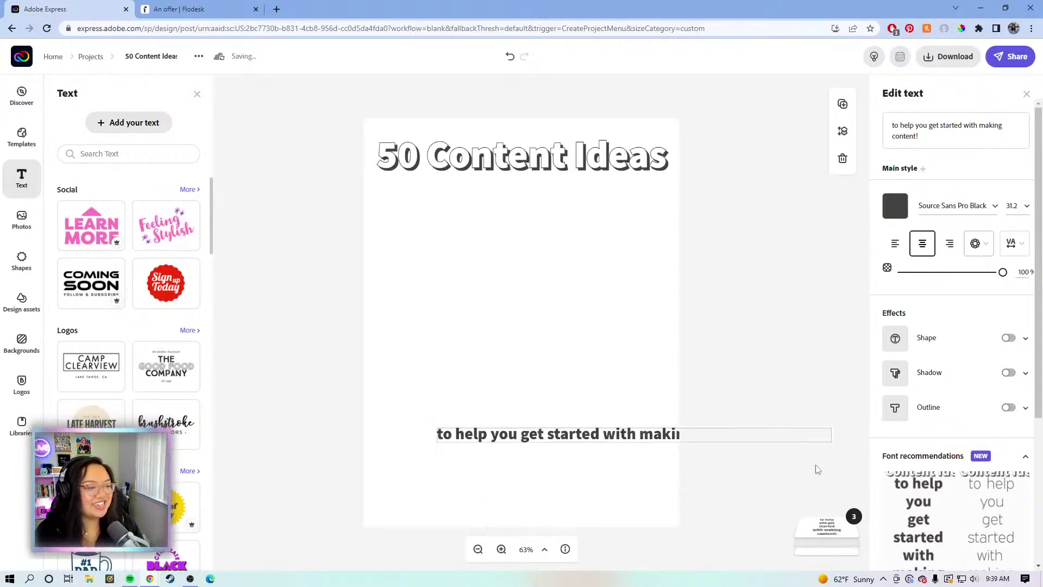
drag(629, 438, 571, 194)
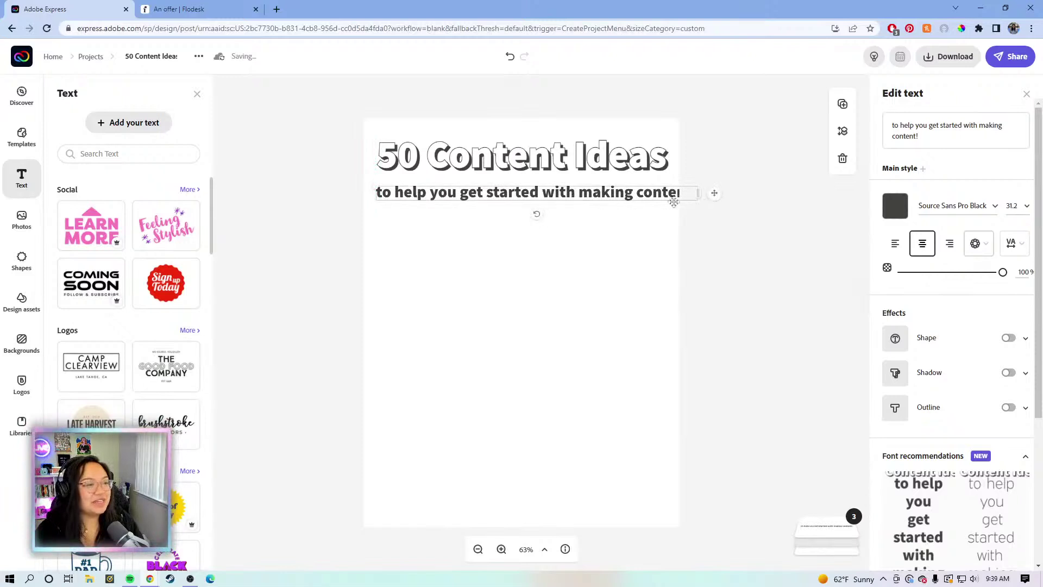
drag(379, 185, 436, 186)
drag(694, 201, 670, 194)
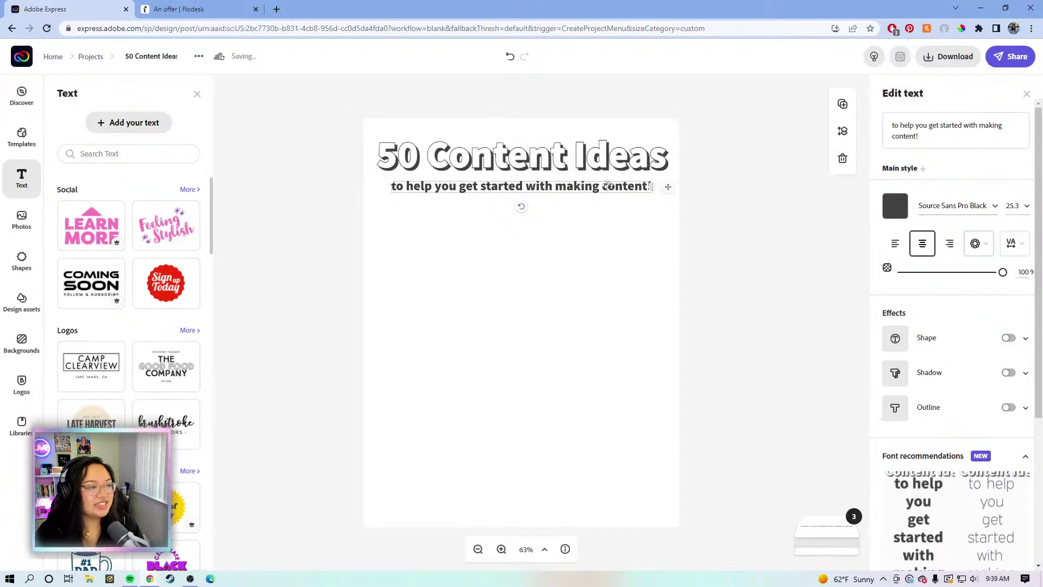
drag(668, 187, 709, 197)
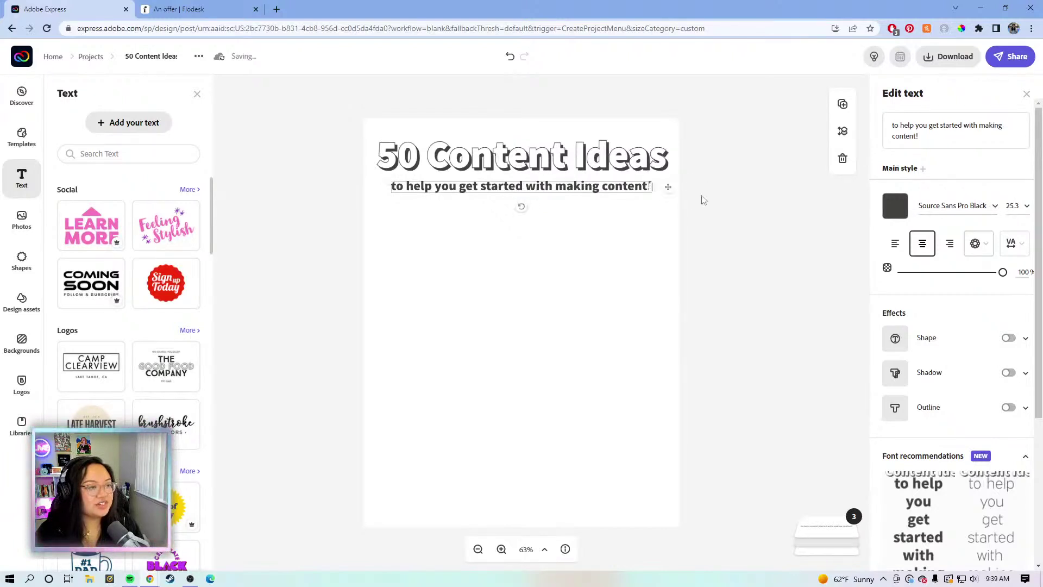
drag(385, 181, 365, 181)
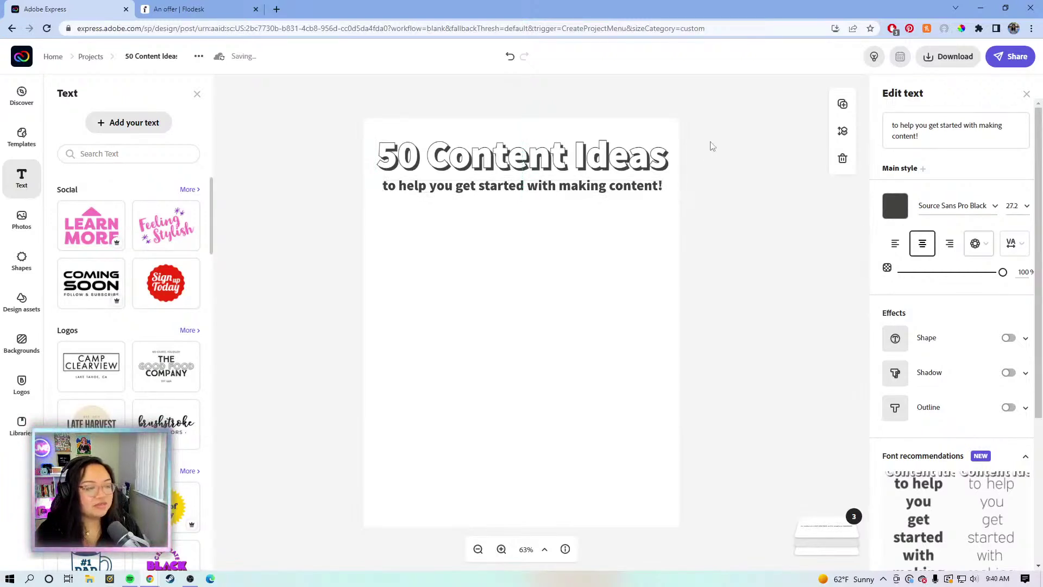
click(704, 154)
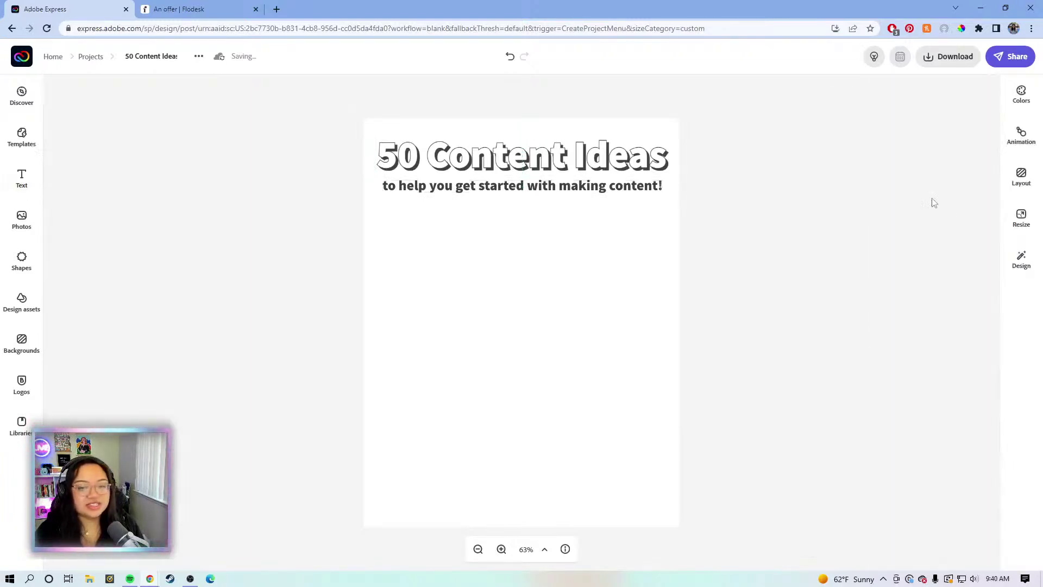
Add a new text box and paste in the numbered content ideas 1–24
click(613, 239)
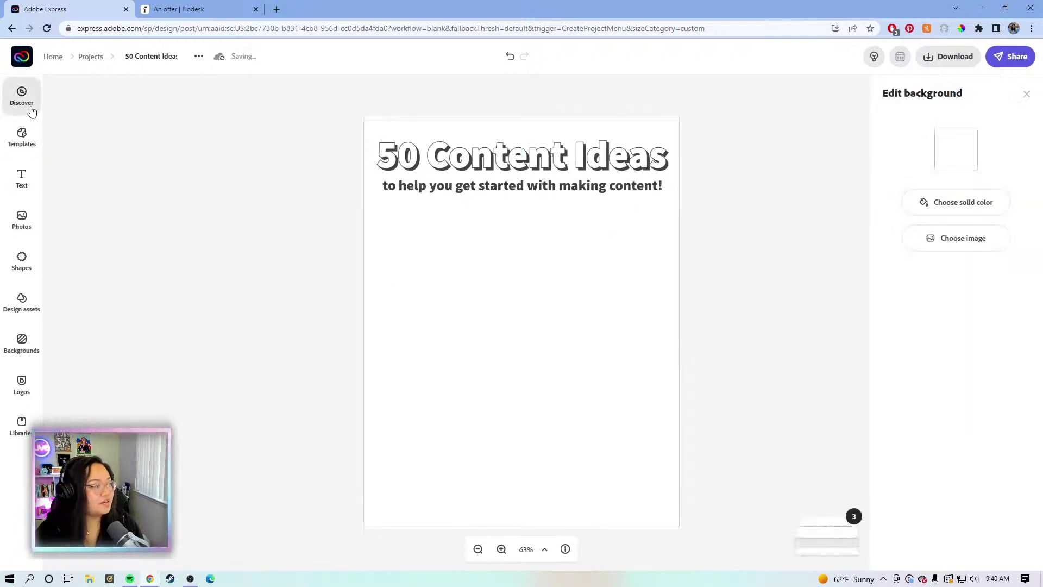
click(22, 176)
click(124, 122)
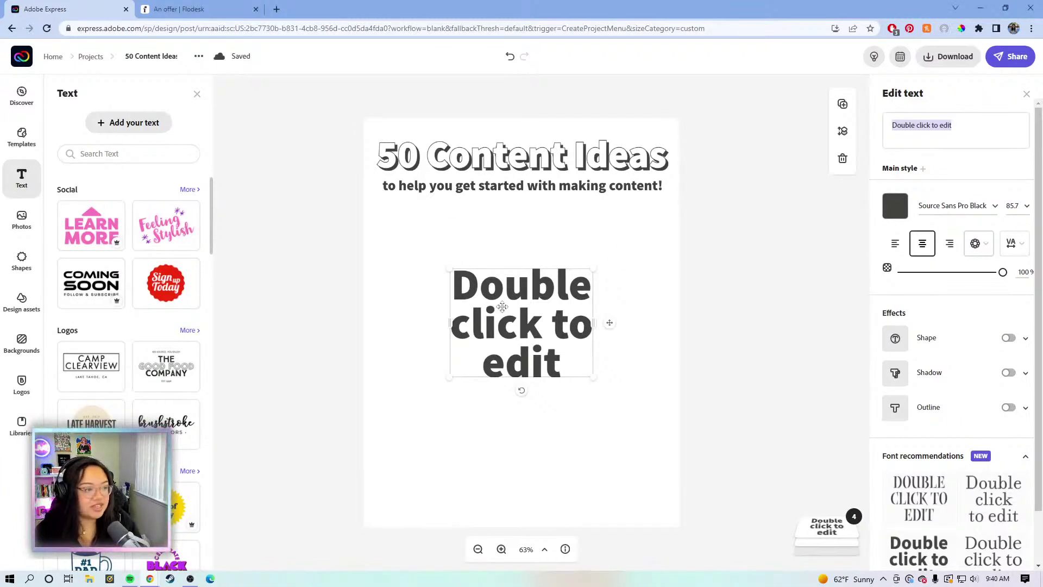
click(501, 307)
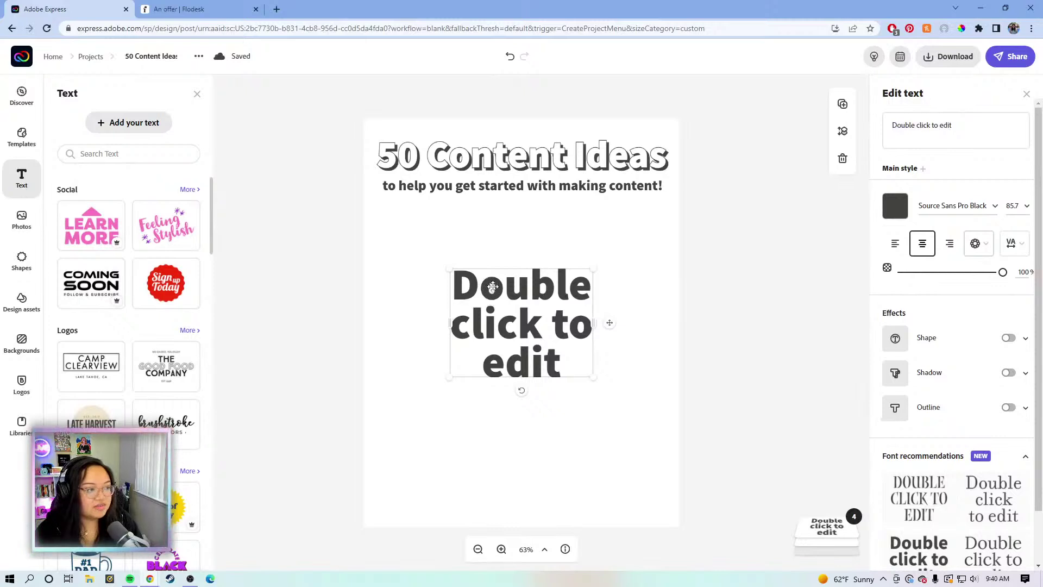
key(Escape)
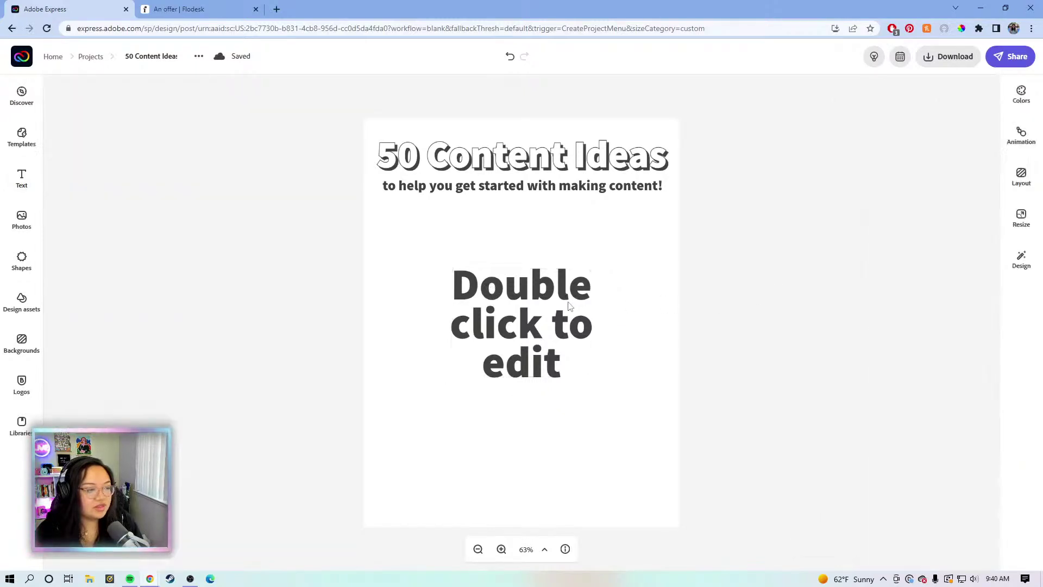
click(569, 306)
drag(955, 125, 889, 126)
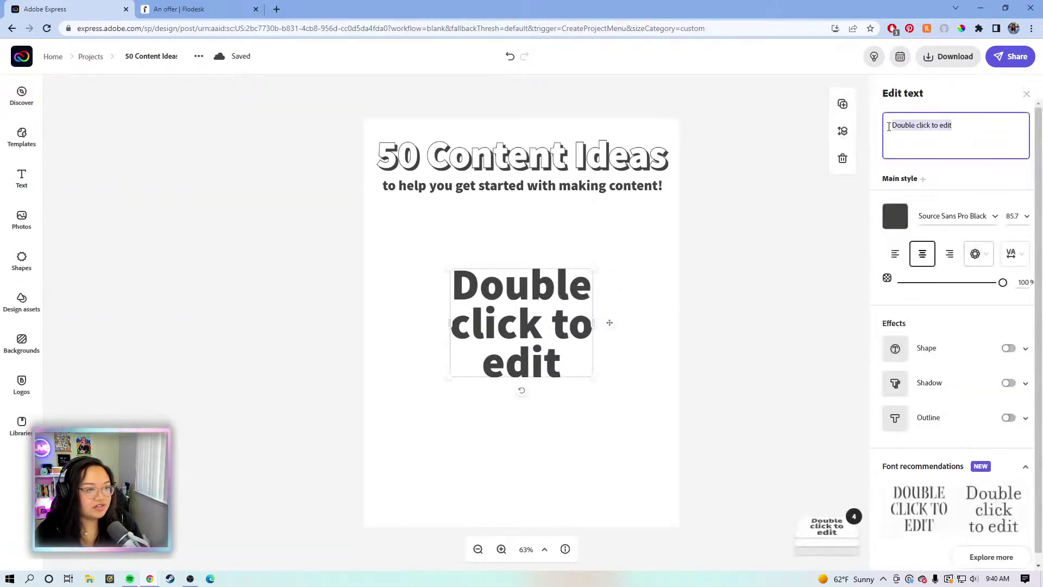
text(1. Product reviews 2. How-to's / Tutorials 3. Series / Themed content 4. First impressions 5. Reacting to video/trend 6. Behind the scenes 7. Q&A 8. Morning, Evening Routine 9. Life hacks 10. Day in the life 11. Gift ideas 12. Product comparison 13. Unboxing 14. Introduction/About me 15. Challenges 16. Storytime 17. Personal experience 18. Transformation / Before & After 19. What I eat in a day 20. Do's & Don'ts 21. Trending topic in your niche 22. Livestream 23. Livestream highlights 24. Announcement)
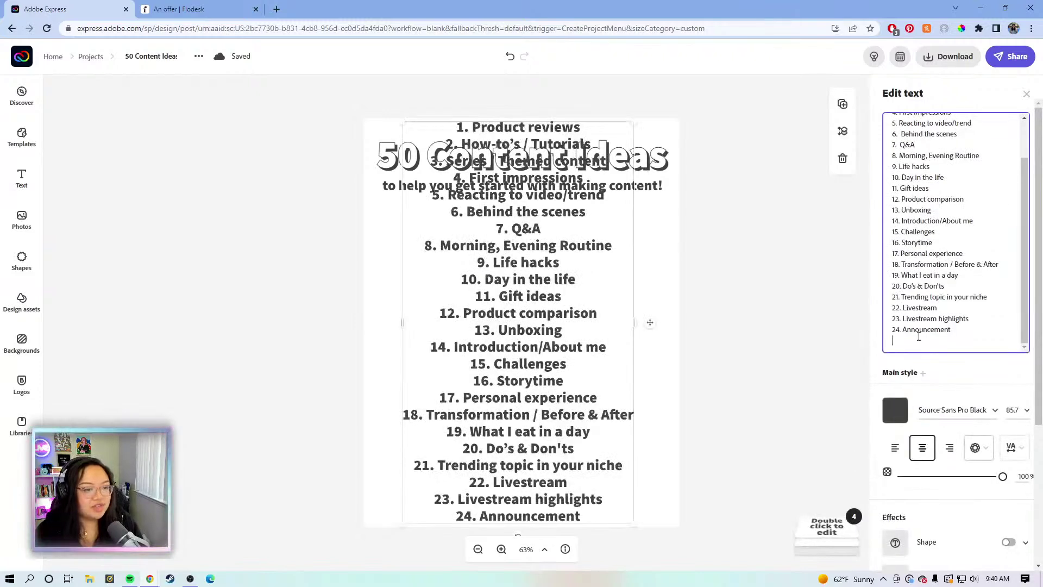
Left-align the list, fit it under the subtitle, and duplicate it beside itself
click(898, 448)
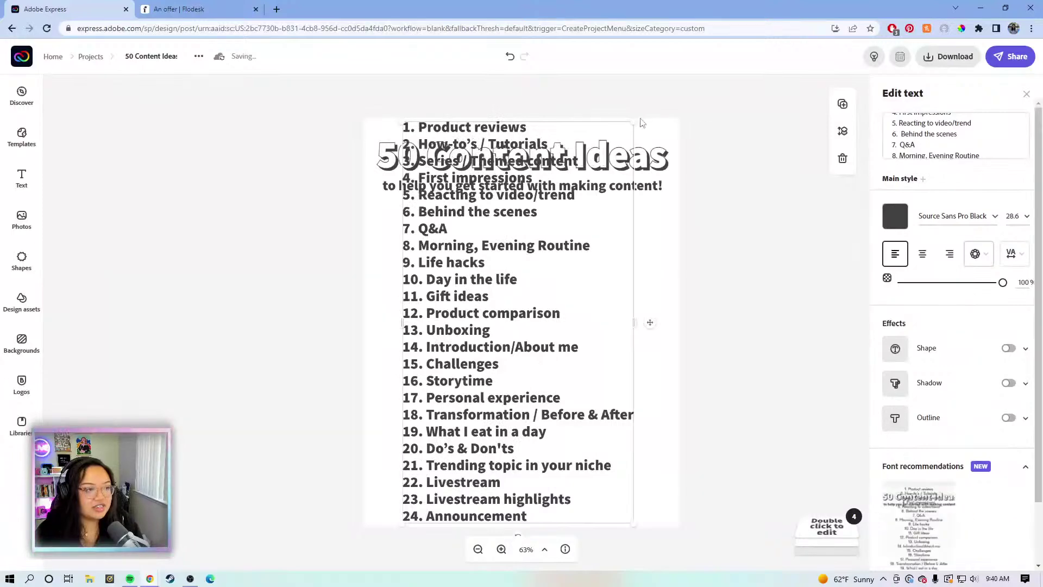
drag(635, 121, 562, 270)
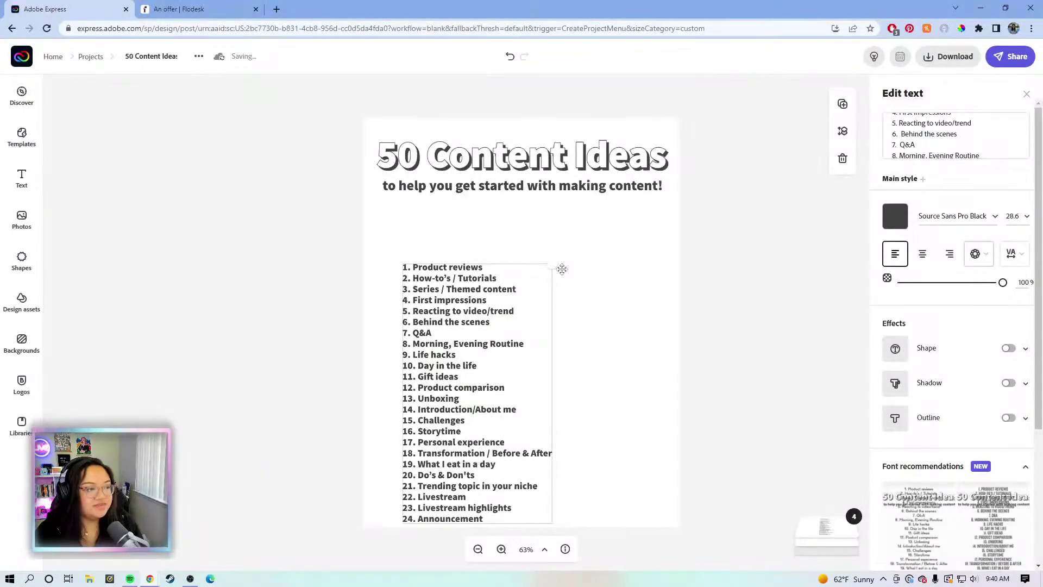
drag(482, 304, 470, 278)
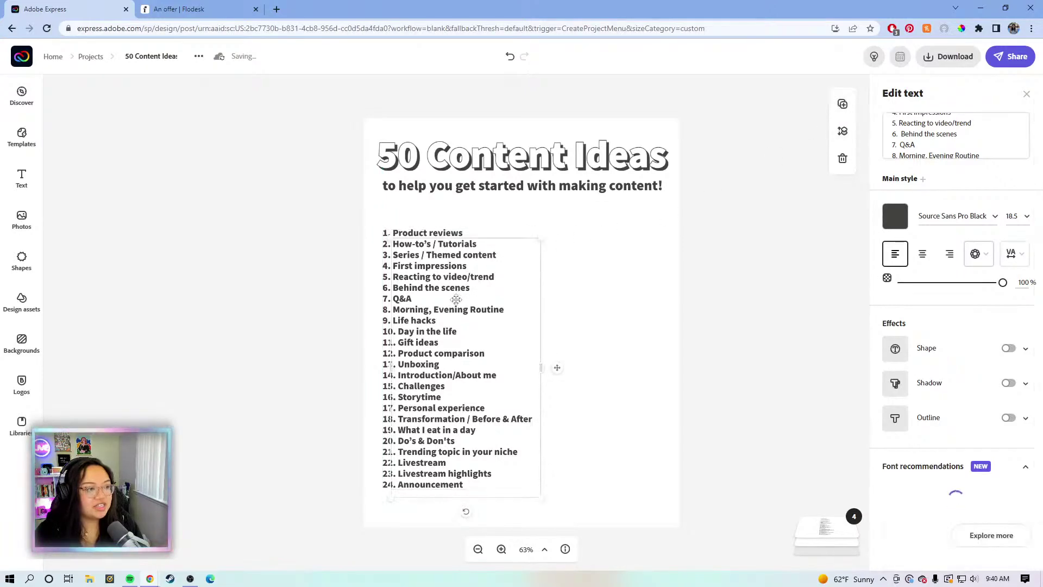
key(ctrl+d)
drag(514, 315, 667, 313)
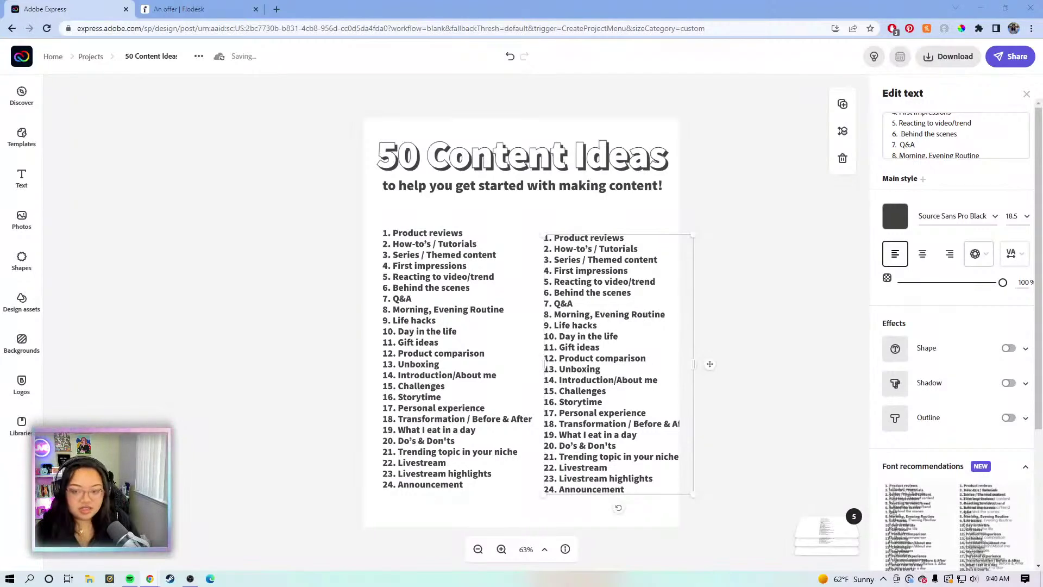
Replace the copied column's text with ideas 25–50 and reposition it
drag(589, 331, 603, 333)
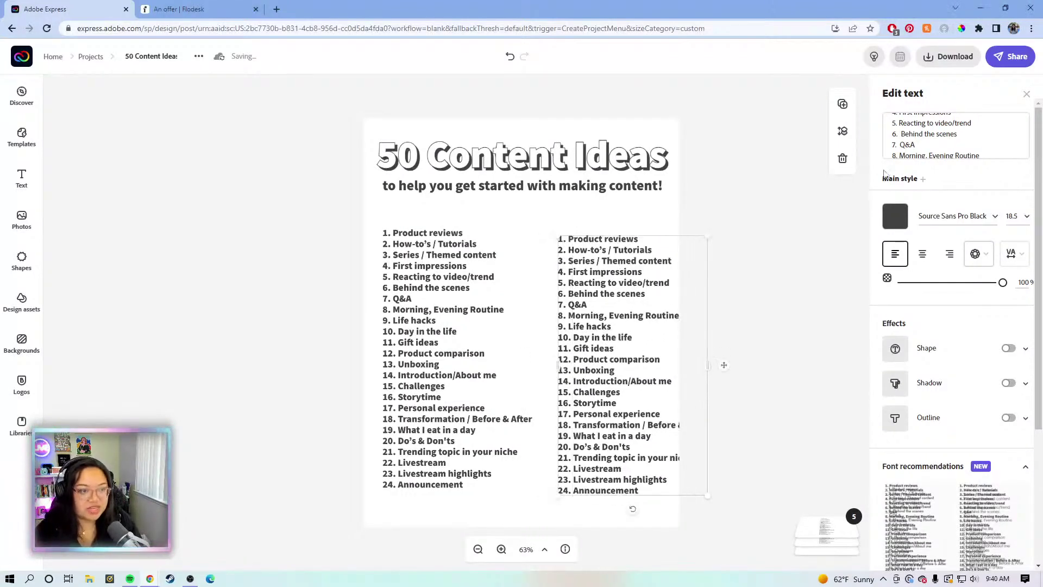
click(929, 139)
key(ctrl+a)
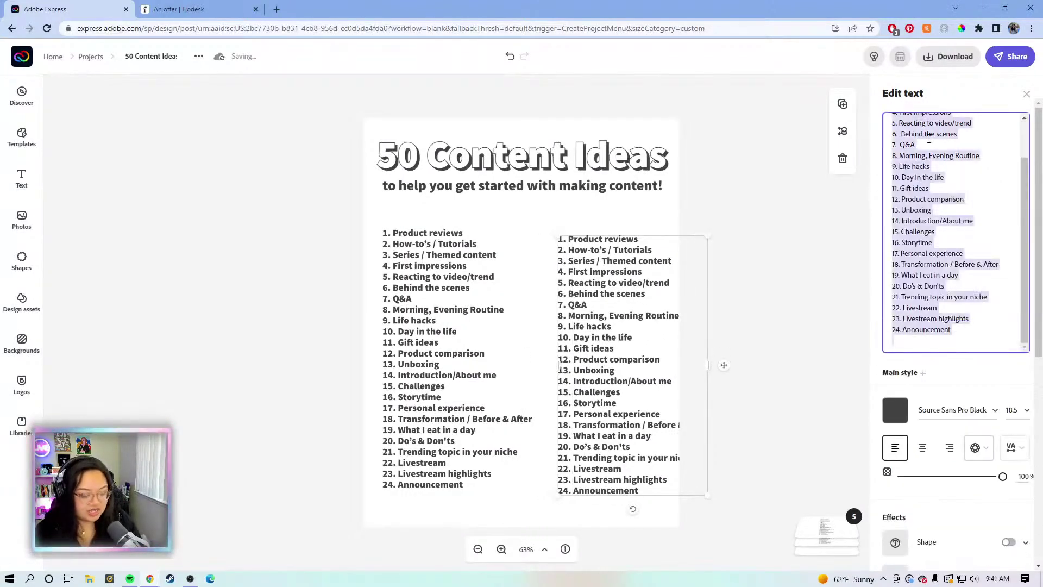
text(25. Giveaway 26. Vlog 27. Content Ideas for your niche 28. Social experiments 29. Top mistakes new people make 30. xyz for beginners 31. Cheap vs. Expensive products 32. Top 10 list 33. Top apps for your niche 34. Parody 35. Testimonial 36. How I made xyz 37. DIY tutorial 38. Best books for your niche 39. Promo video for your product 40. Productivity tips 41. What’s in my bag 42. Home tour 43. Office tour 44. Workspace / Desk tour 45. Video podcast 46. Current events / news 47. Collaborate with another creator 48. Assumptions about me 49. How I dealt with xyz 50. How to make money in your niche)
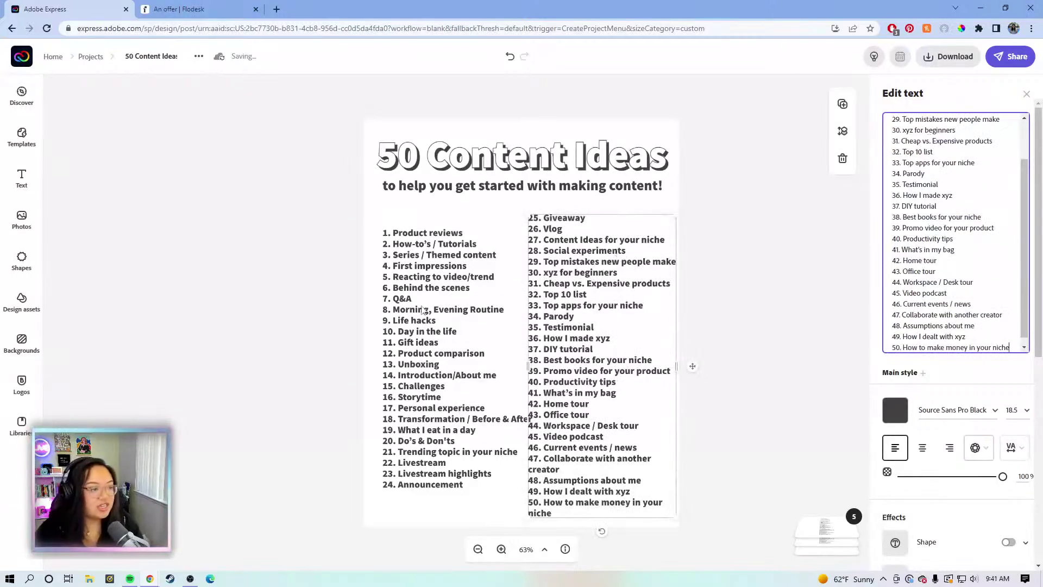
drag(398, 277, 394, 258)
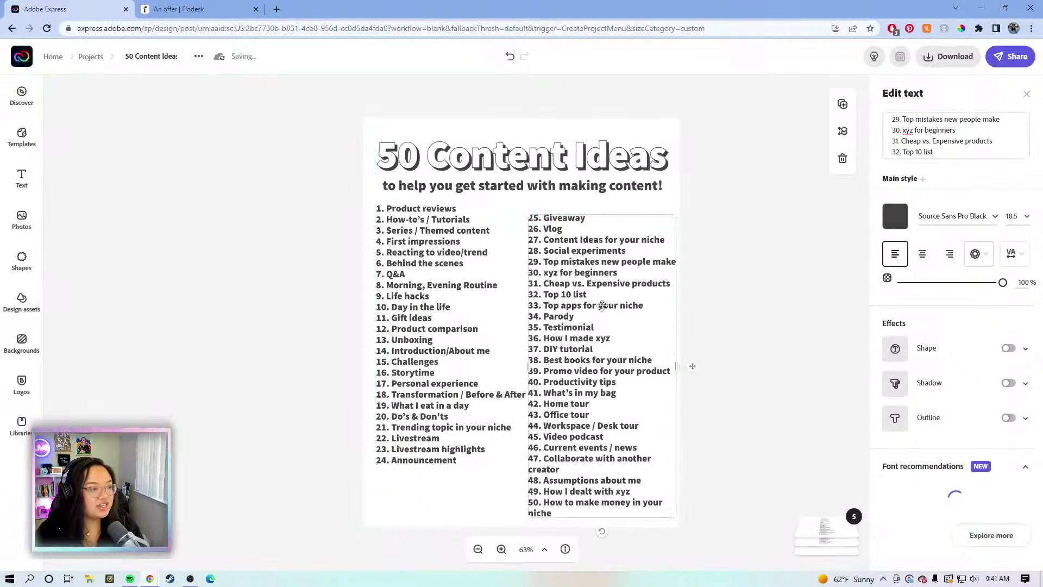
Align the 1–24 column level with item 25, undoing the accidental resize
drag(420, 341, 417, 343)
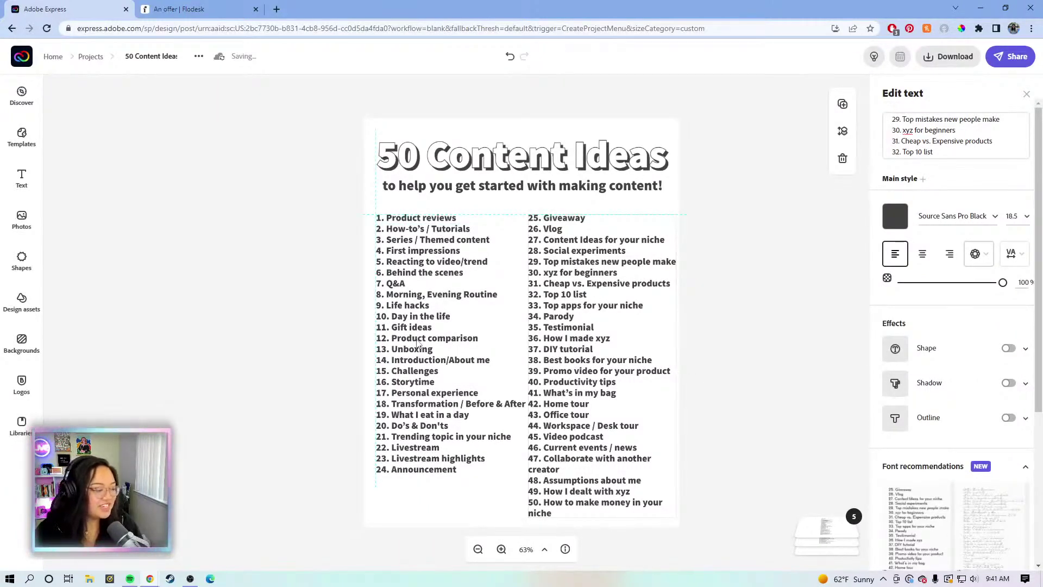
drag(417, 343, 419, 345)
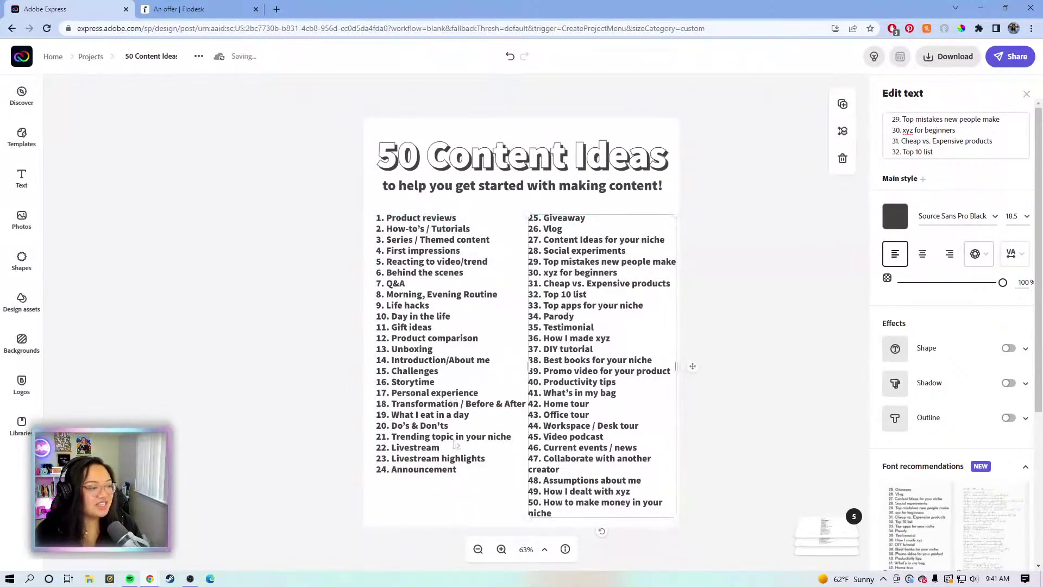
click(451, 443)
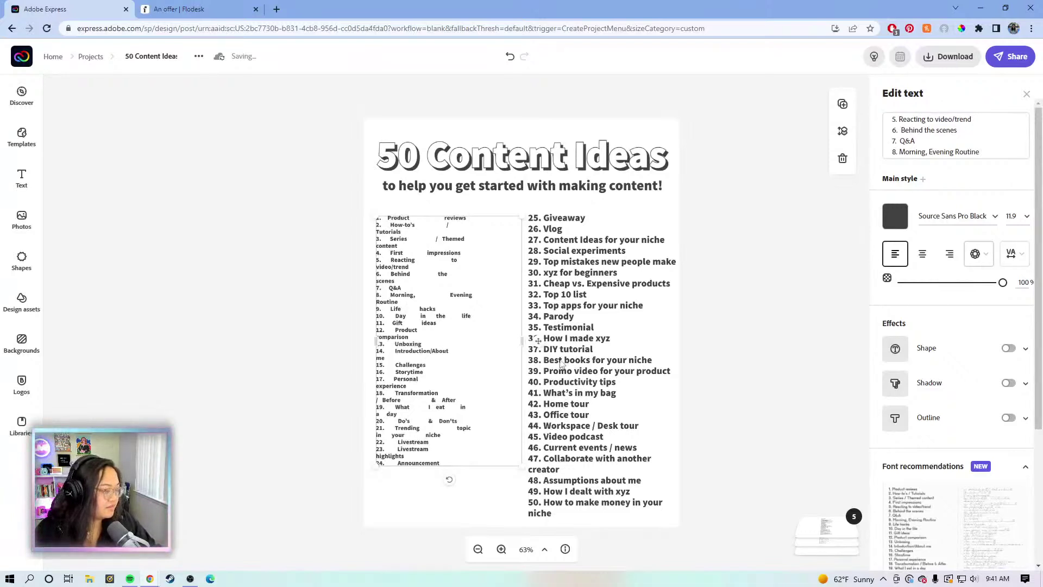
key(ctrl+z)
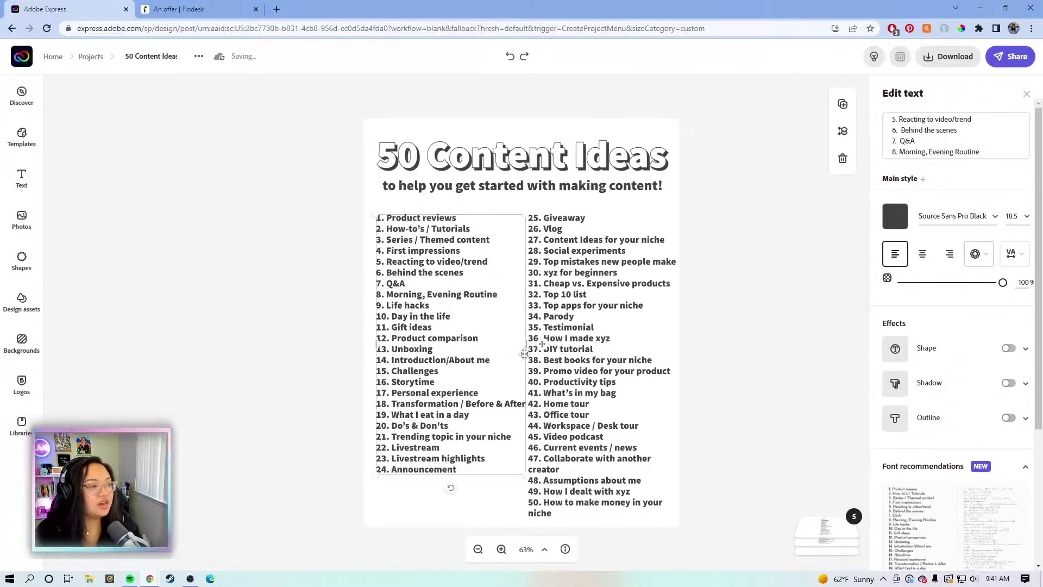
Set both idea columns to text size 17 and drag the 25–50 column level with 1–24
click(1011, 216)
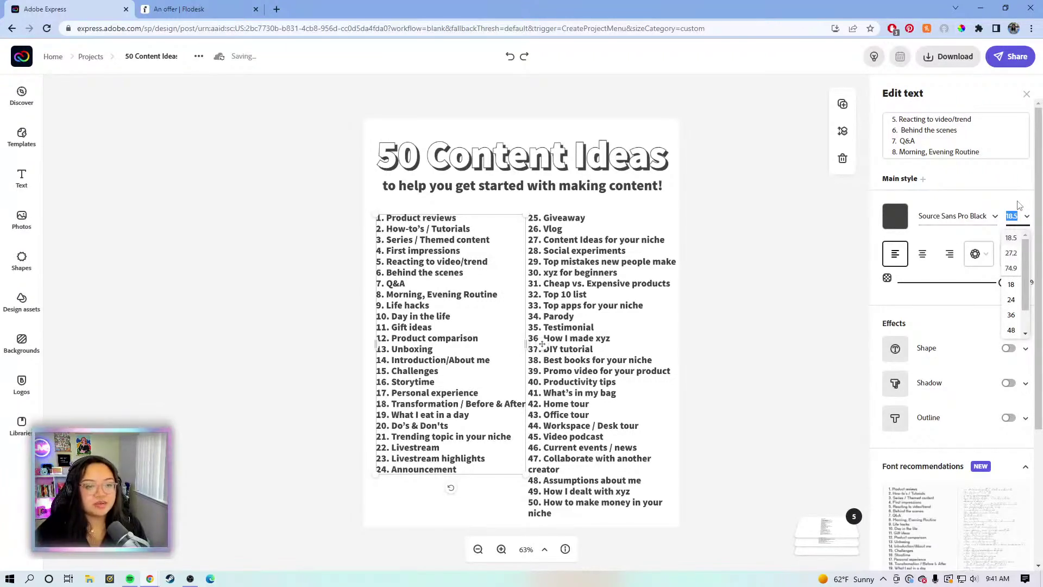
key(BackSpace)
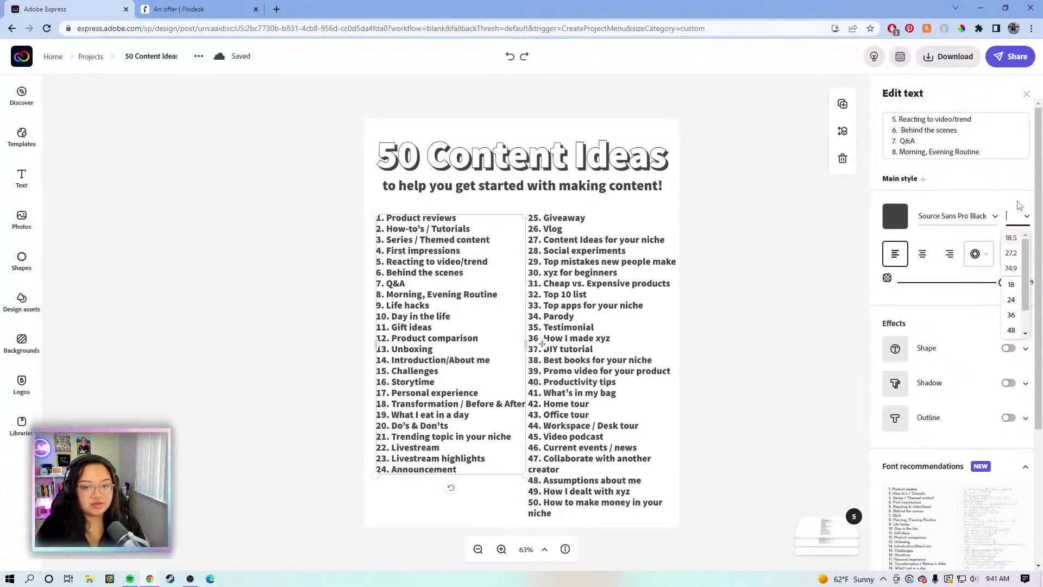
key(Return)
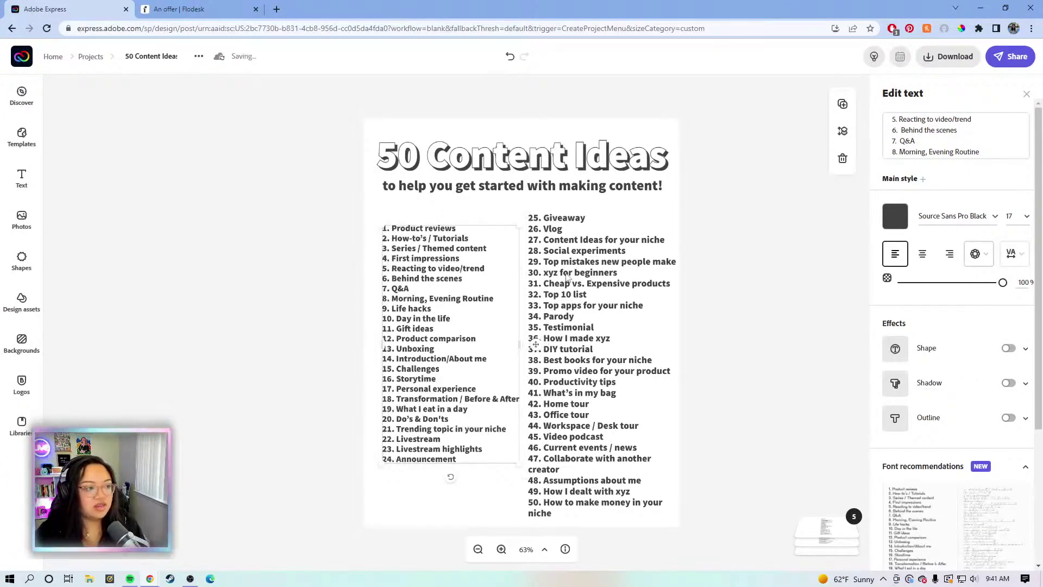
click(567, 271)
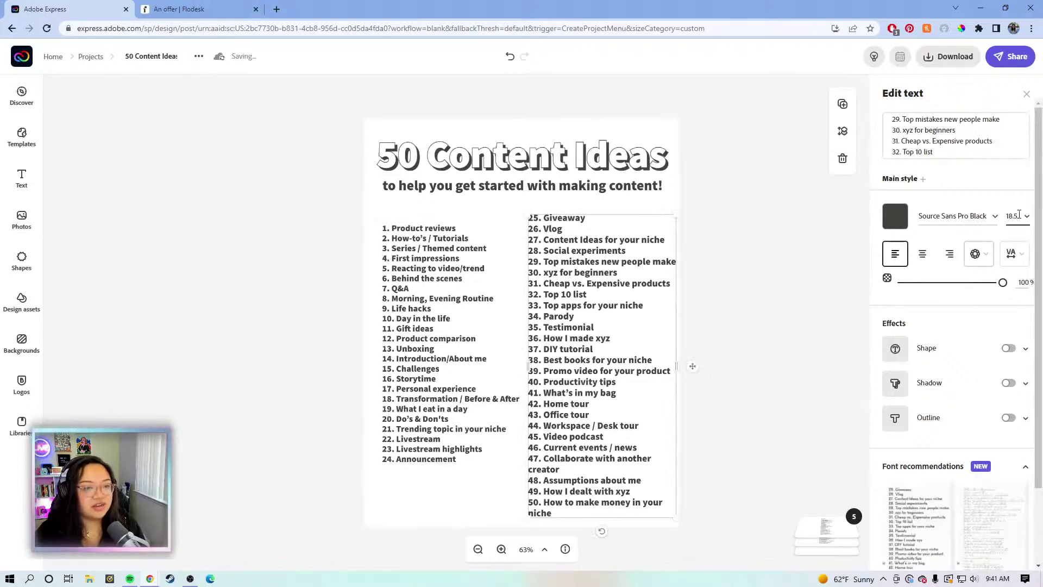
click(1014, 215)
key(BackSpace)
text(17)
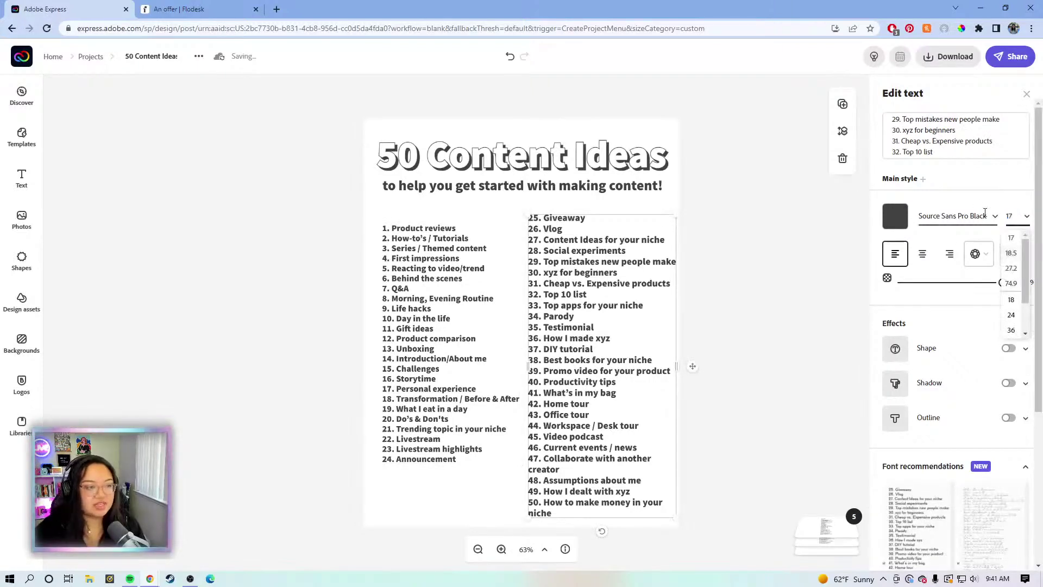
key(Return)
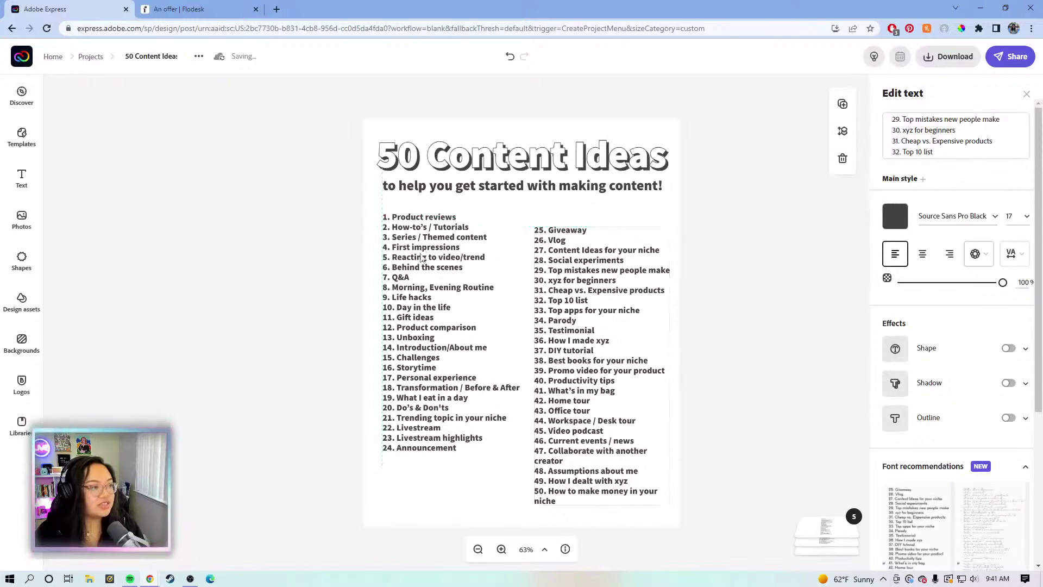
drag(577, 260, 584, 260)
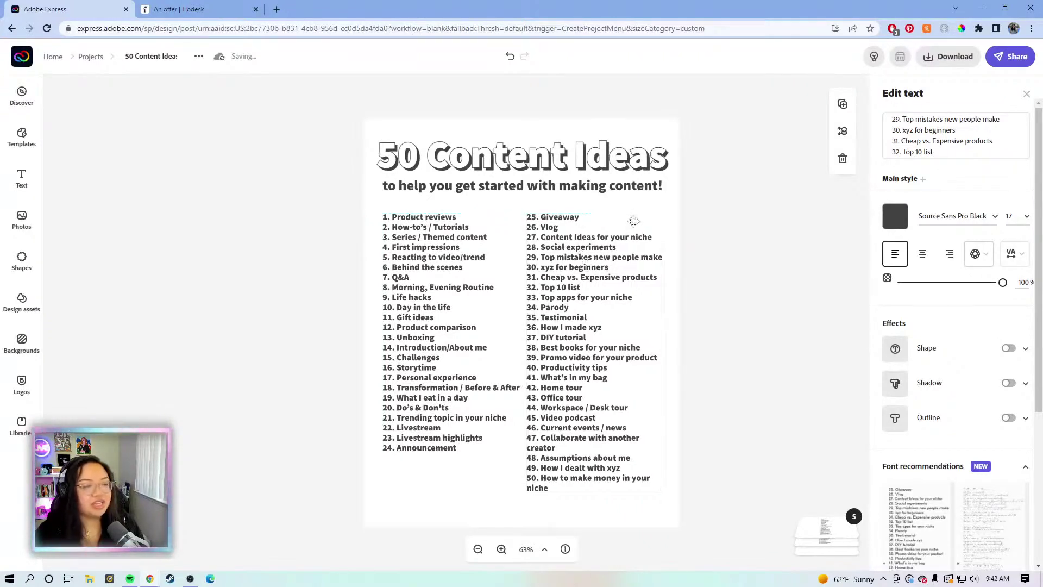
click(749, 179)
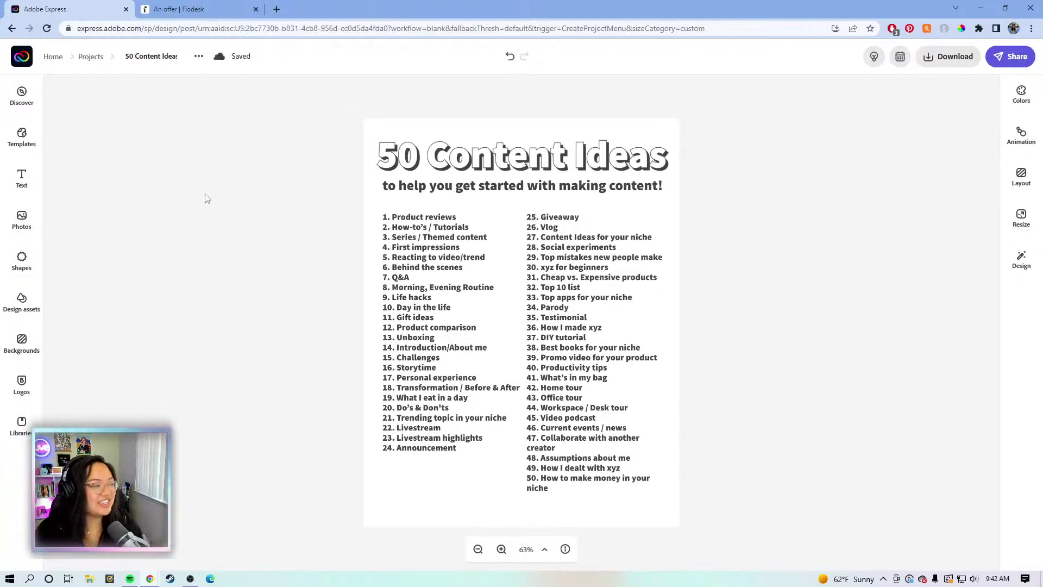
Open the Design assets library from the left sidebar, after briefly opening and closing Photos
click(21, 219)
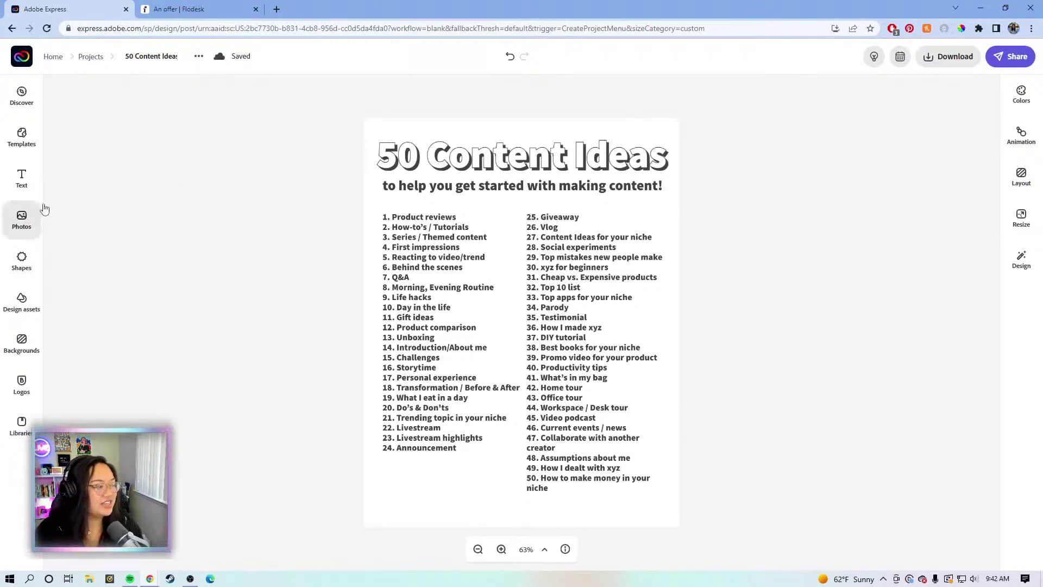
click(198, 95)
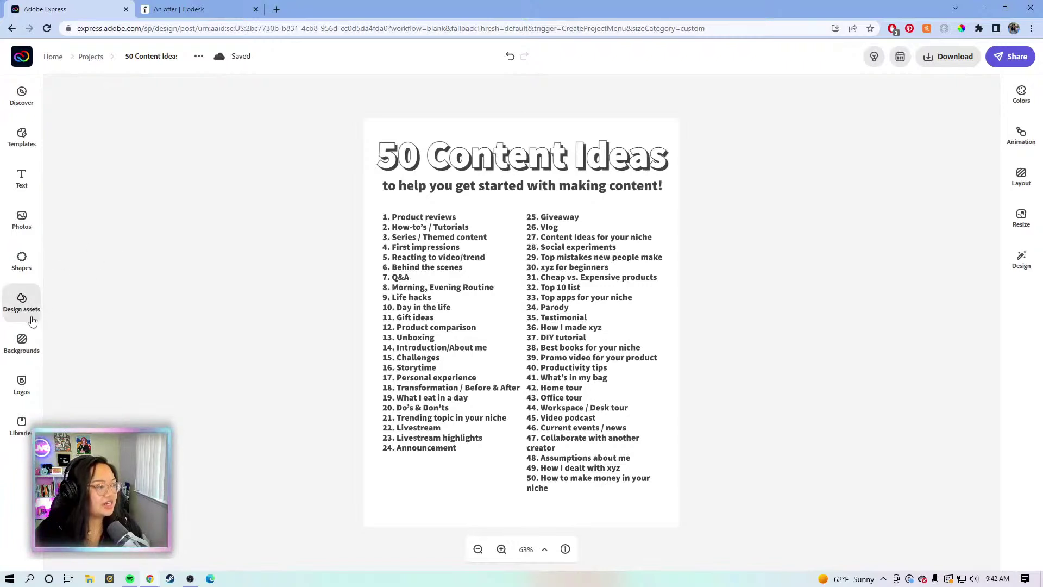
click(22, 302)
click(144, 121)
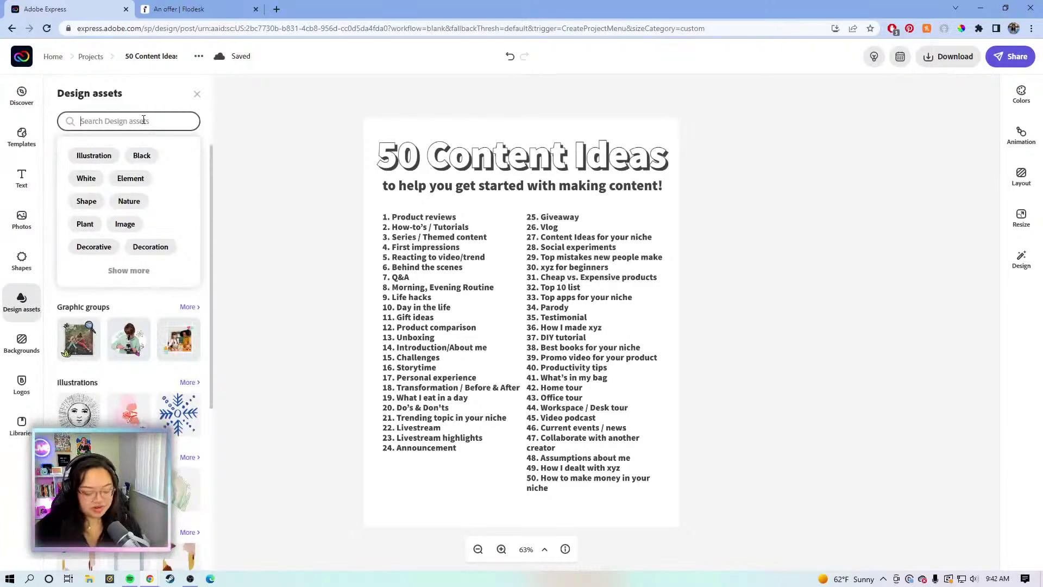
click(52, 369)
click(23, 351)
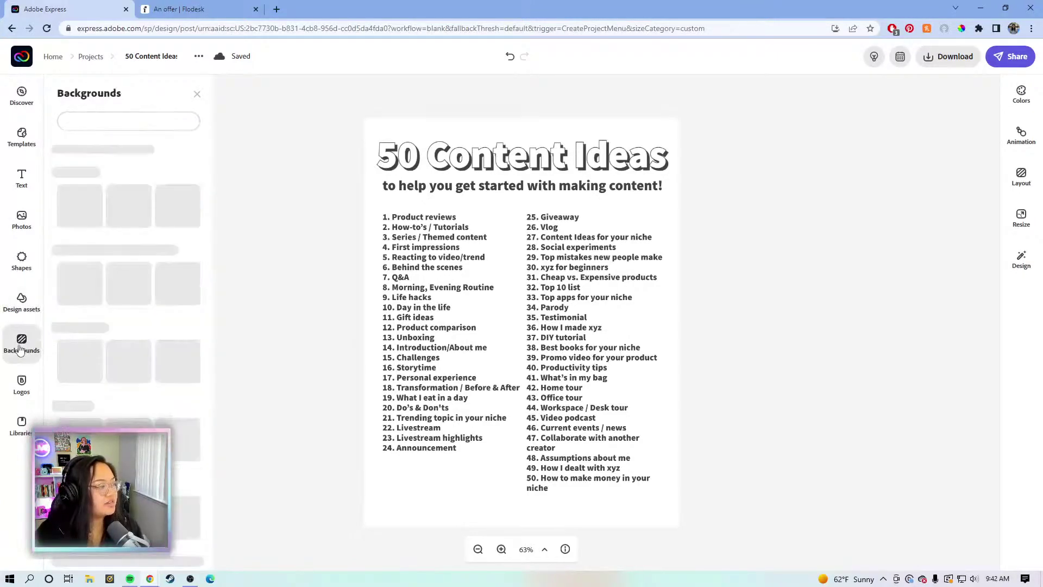
click(157, 154)
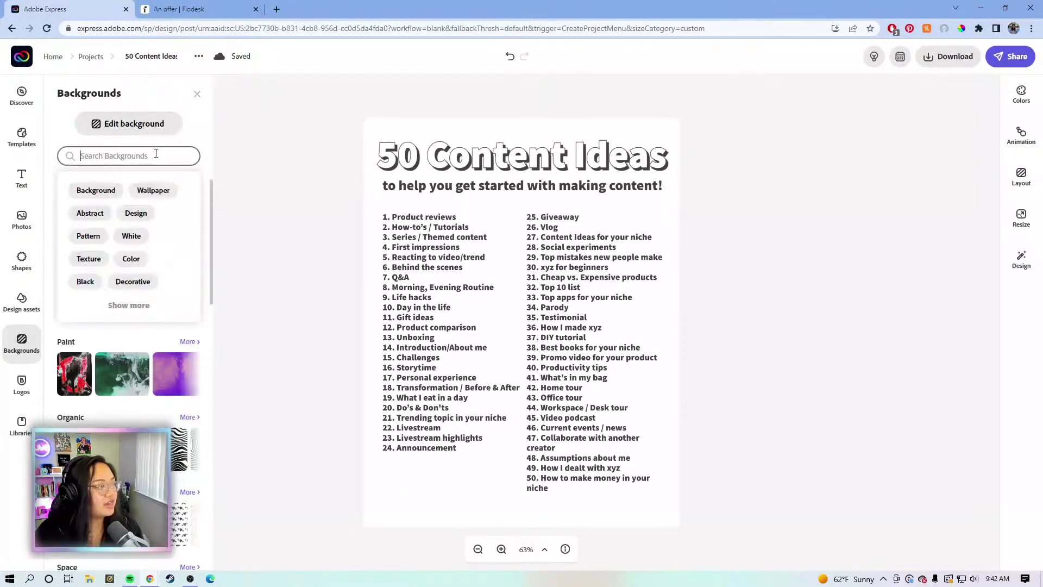
text(gradient)
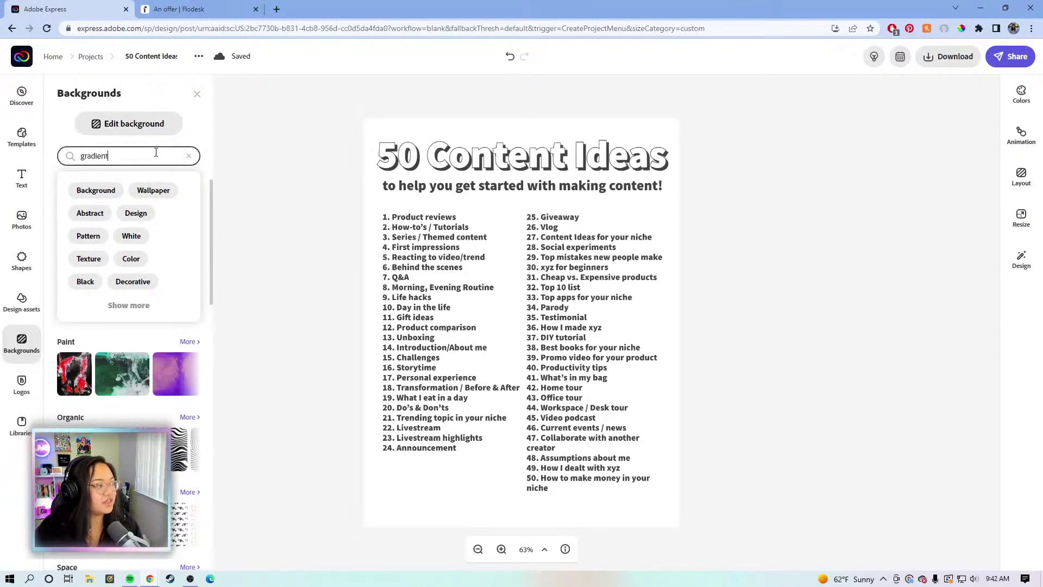
key(Return)
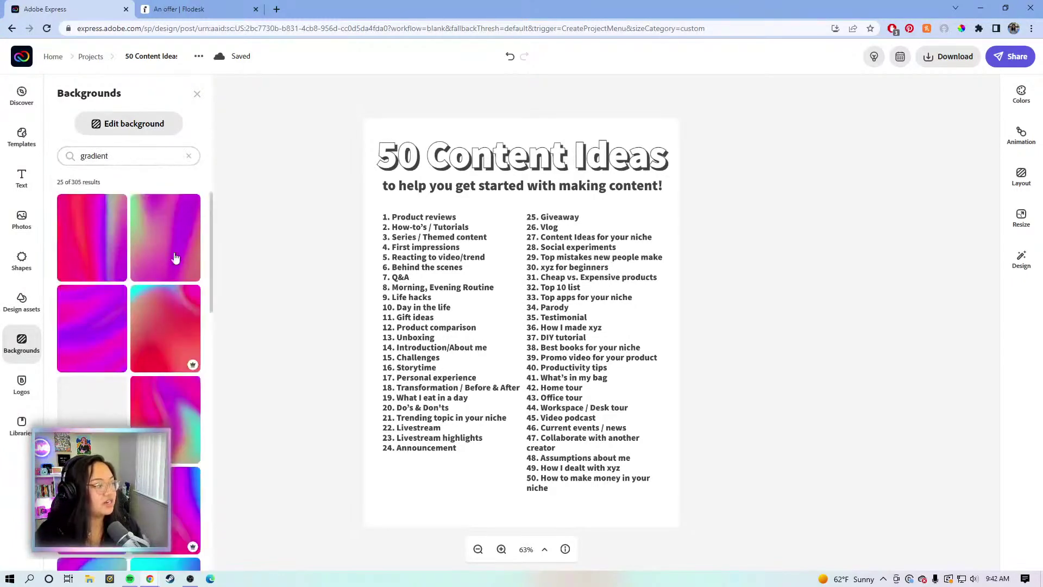
scroll(154, 250, down, 5)
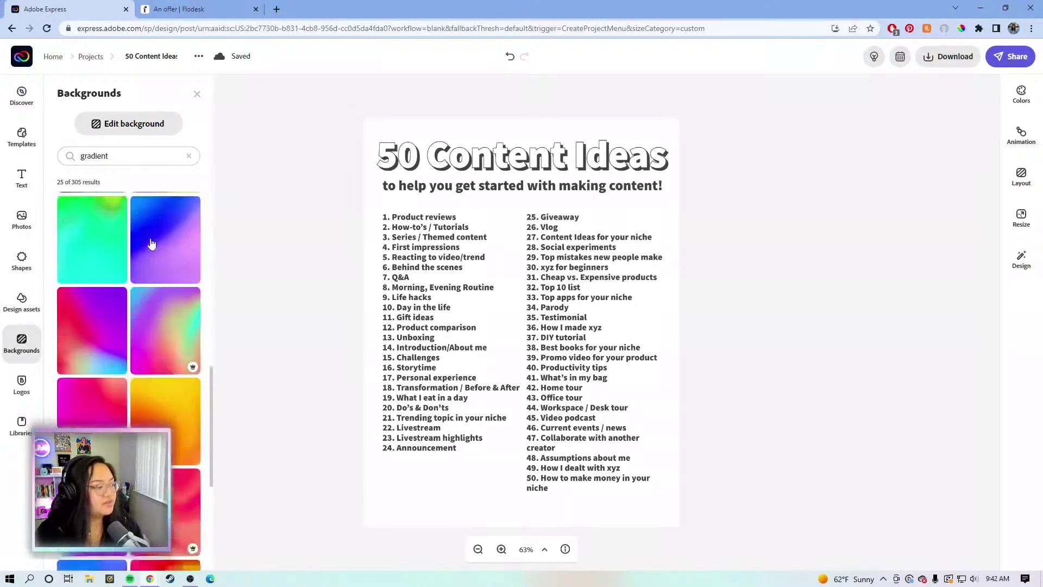
scroll(152, 243, down, 8)
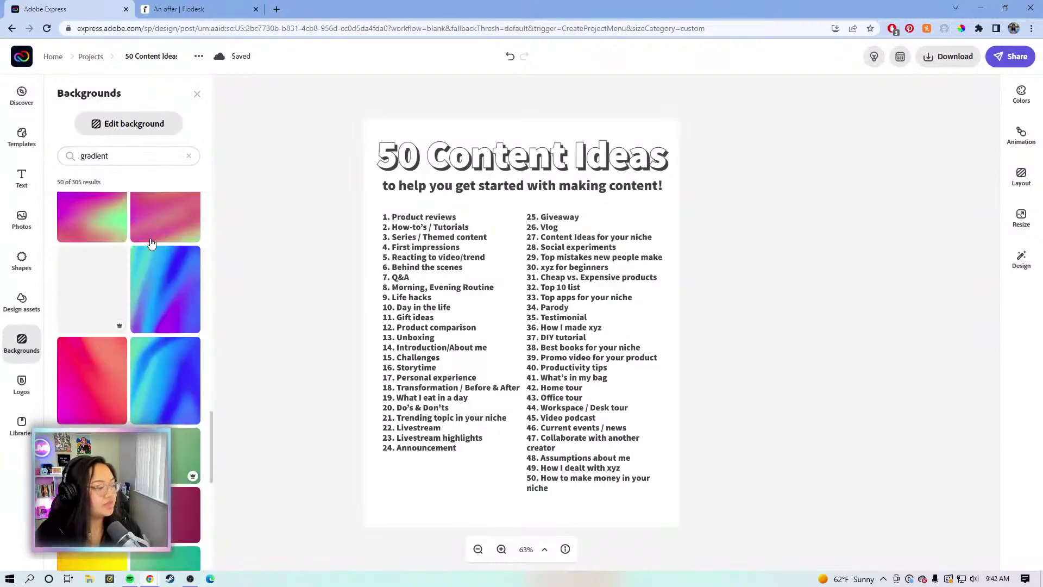
scroll(152, 244, down, 10)
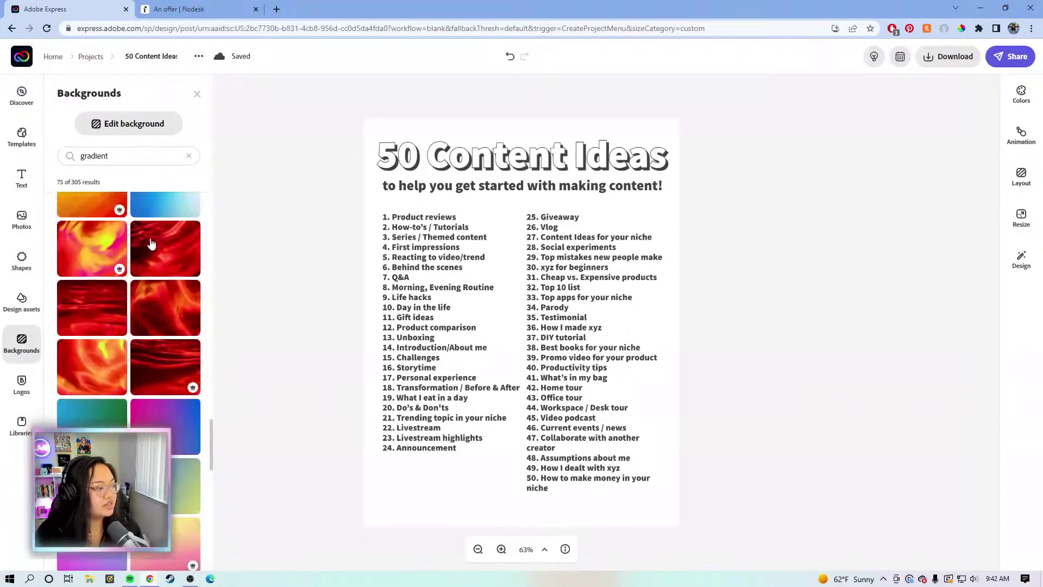
scroll(152, 243, down, 10)
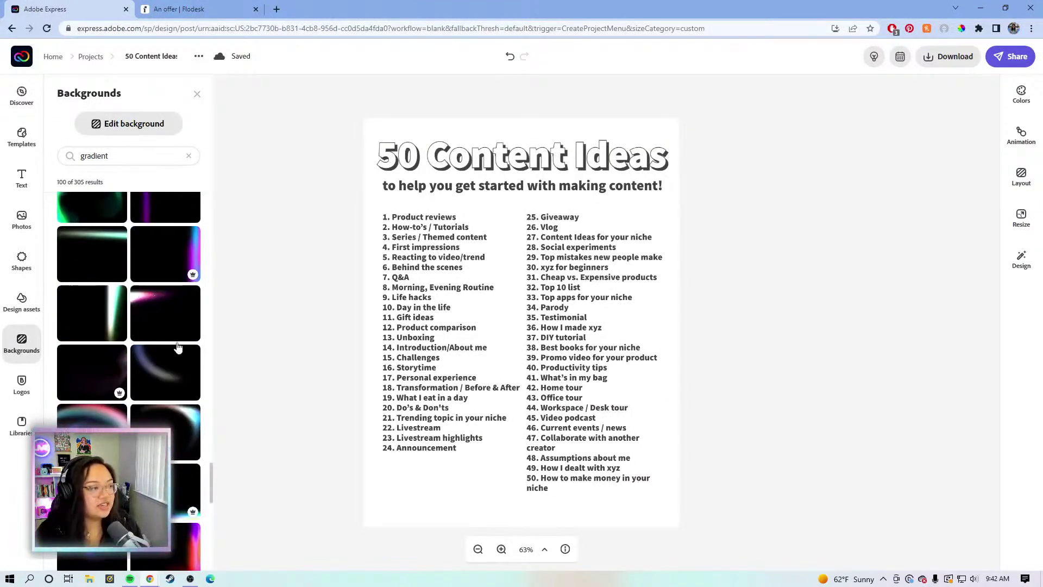
scroll(141, 343, down, 3)
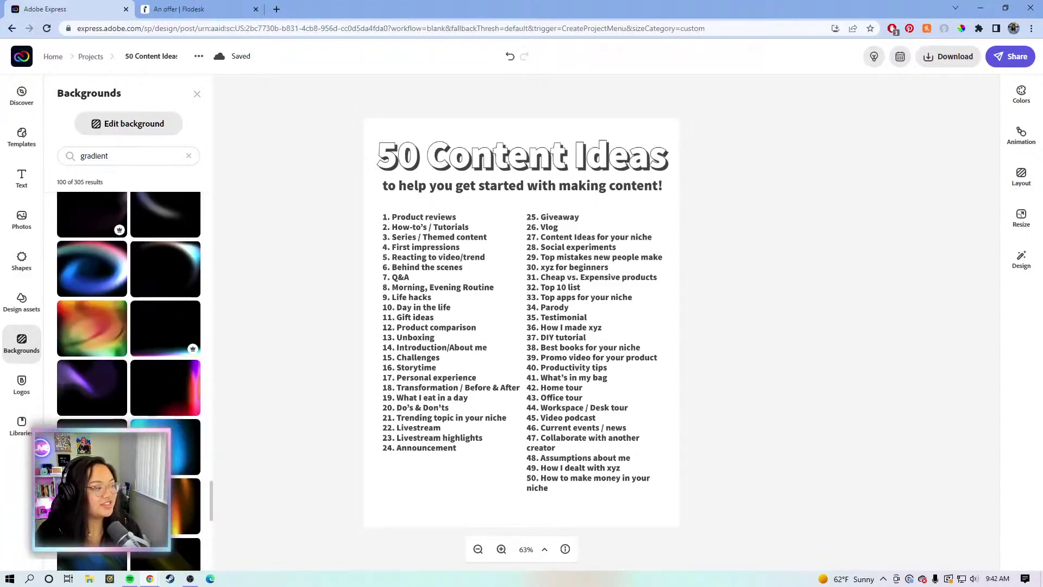
scroll(141, 383, down, 5)
scroll(141, 382, down, 5)
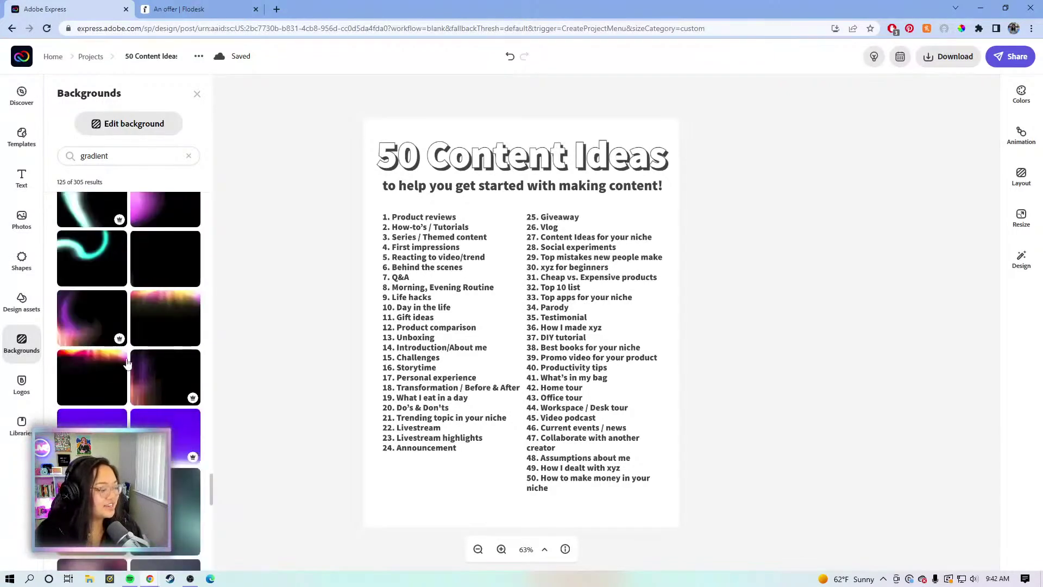
scroll(127, 363, down, 10)
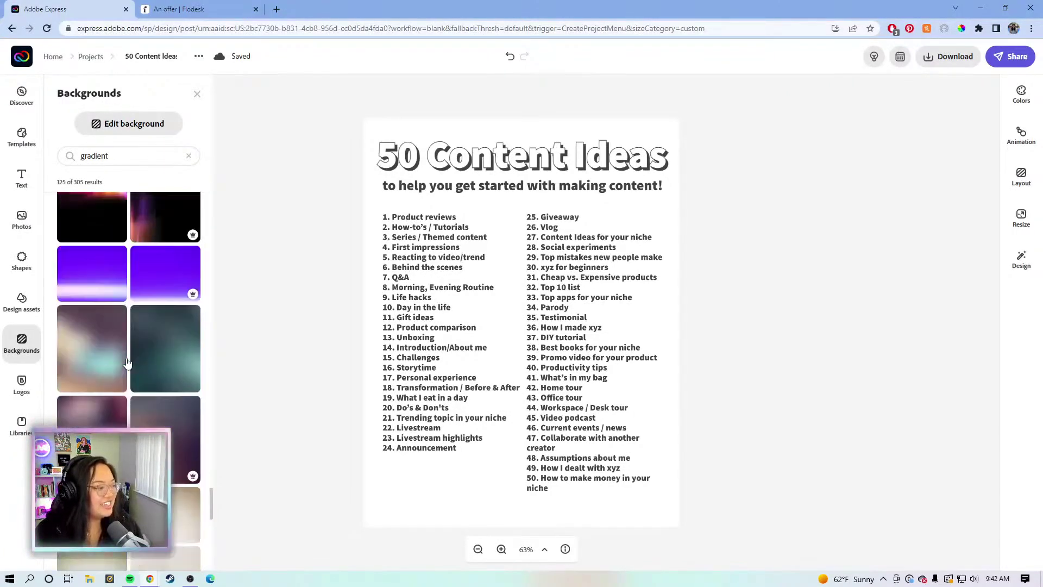
scroll(123, 365, down, 2)
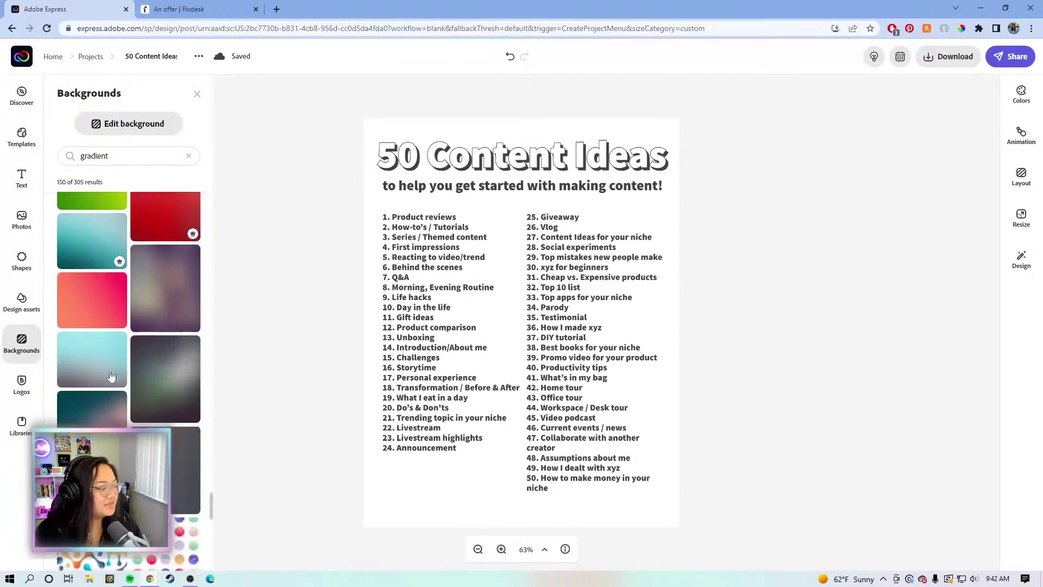
scroll(80, 326, down, 6)
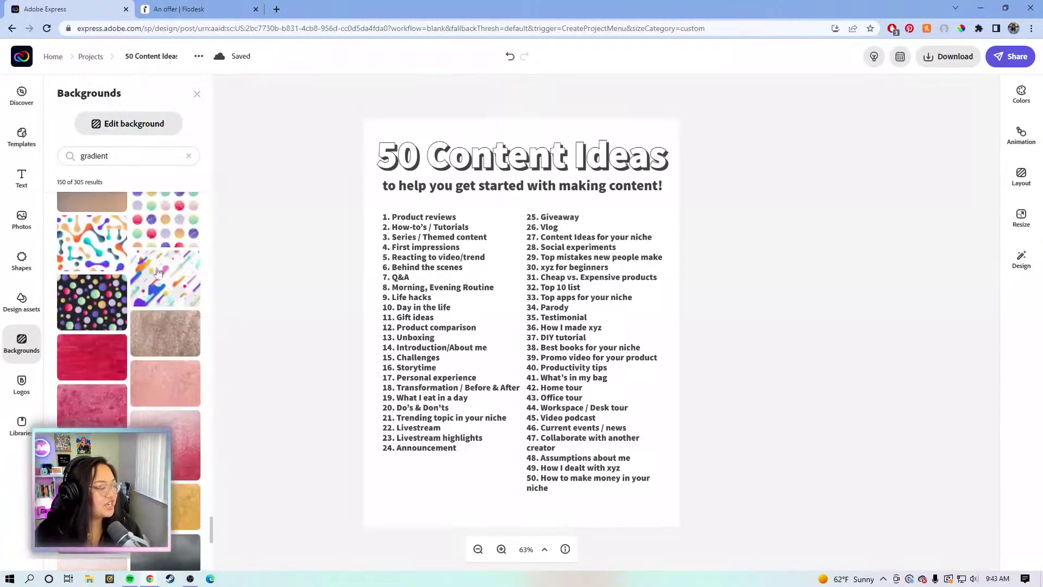
scroll(157, 272, down, 10)
scroll(157, 299, down, 10)
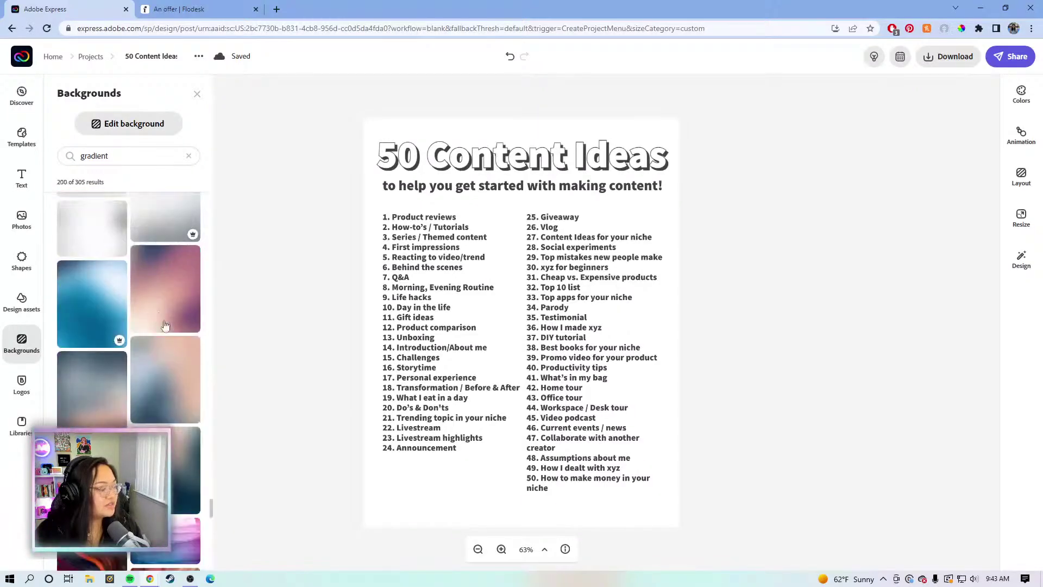
scroll(64, 268, down, 5)
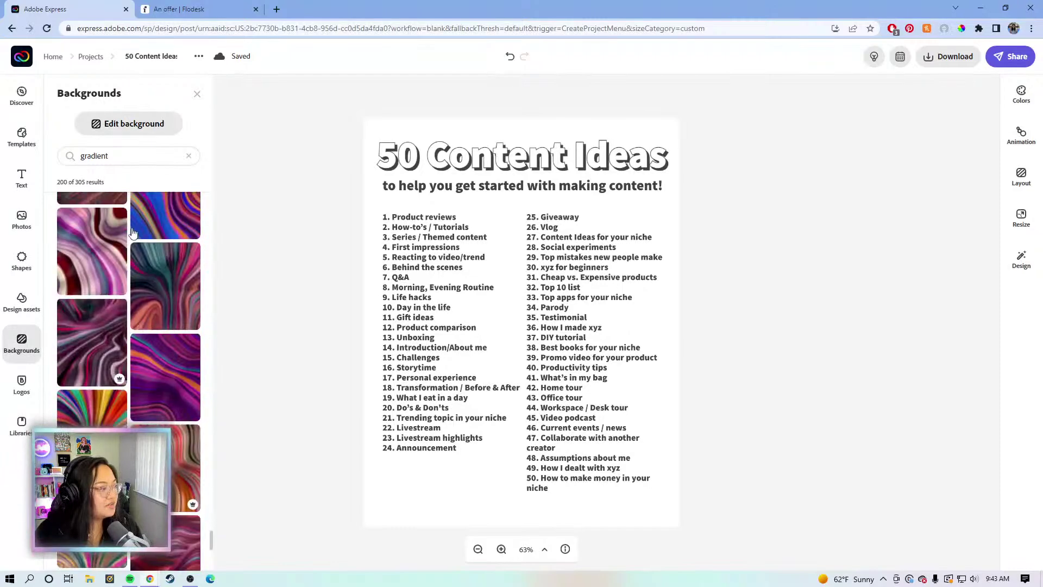
scroll(161, 327, down, 5)
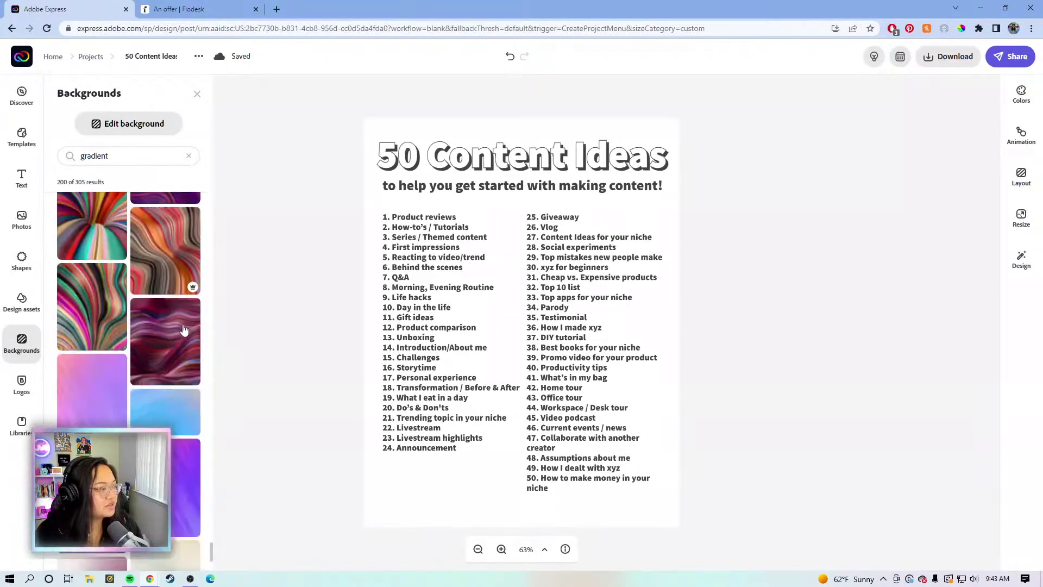
scroll(179, 330, down, 10)
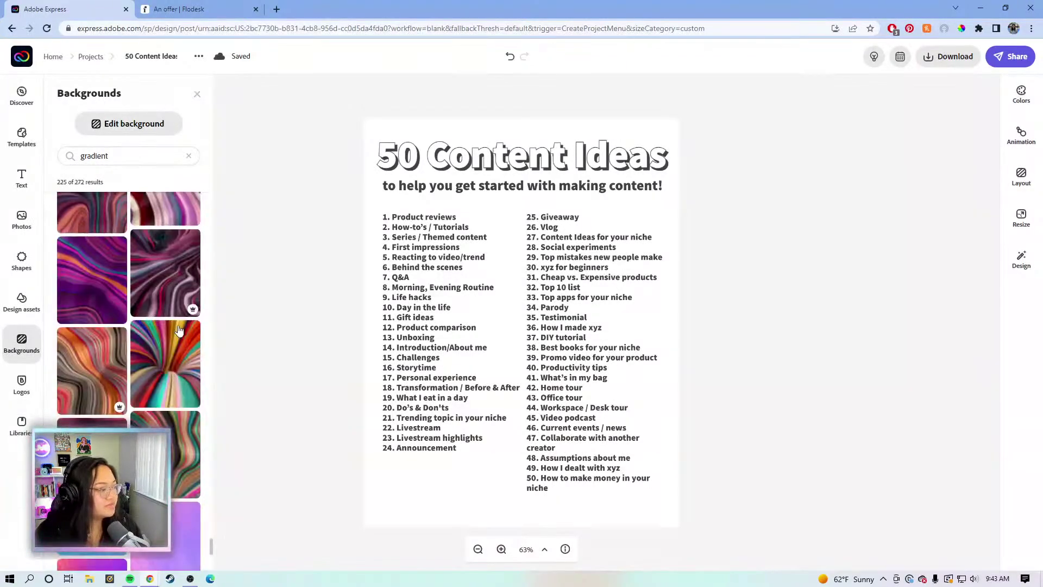
scroll(180, 330, down, 5)
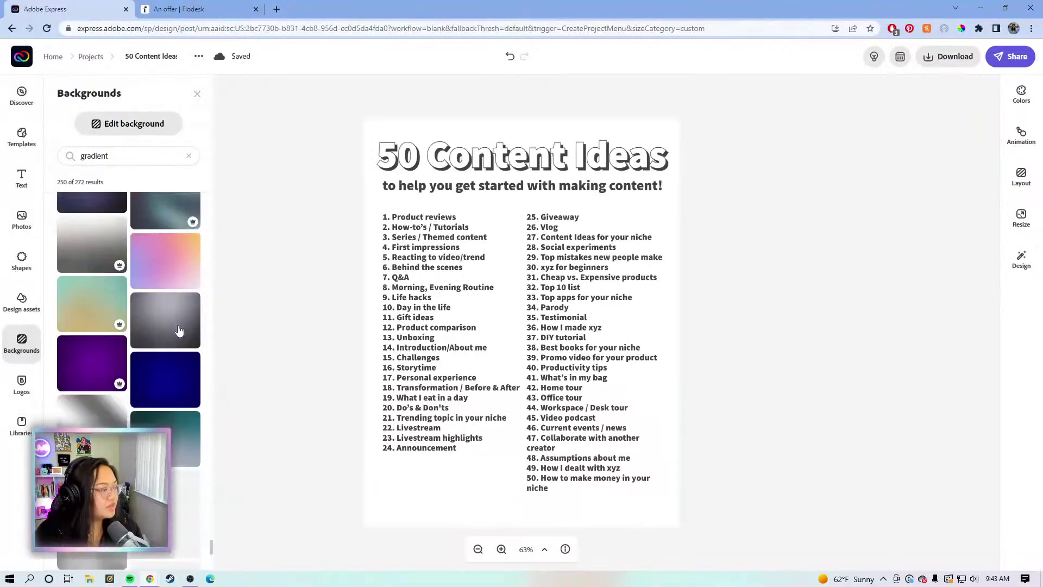
scroll(180, 330, down, 5)
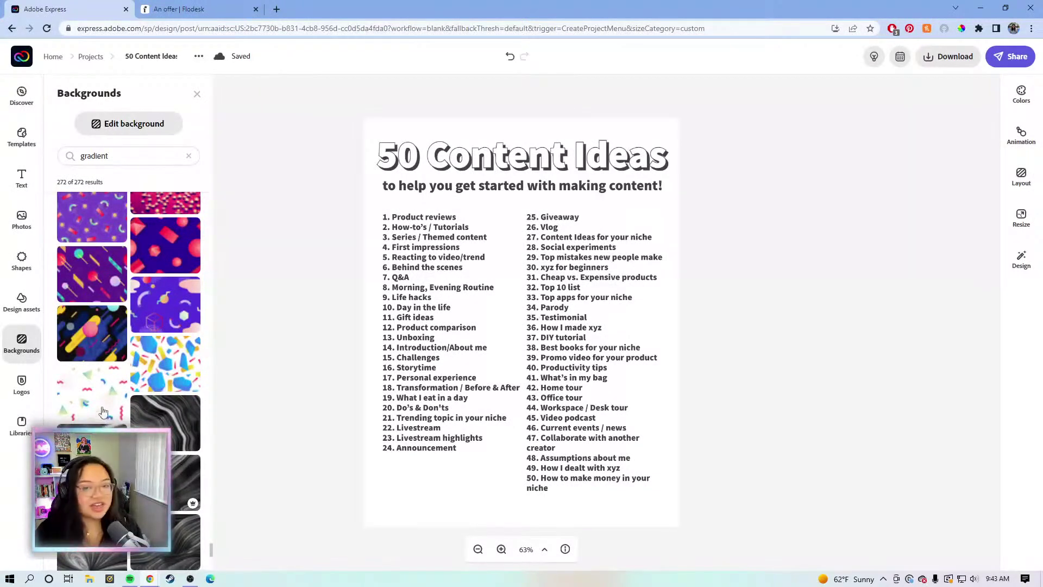
scroll(92, 344, up, 1)
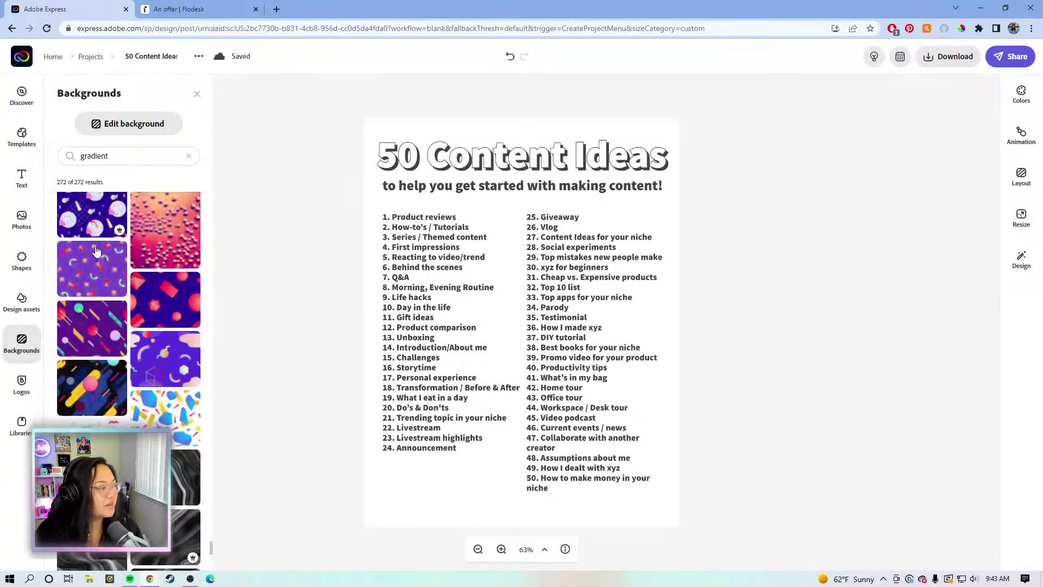
Apply the purple confetti background, fit it to the page and shift it slightly
click(162, 348)
click(456, 364)
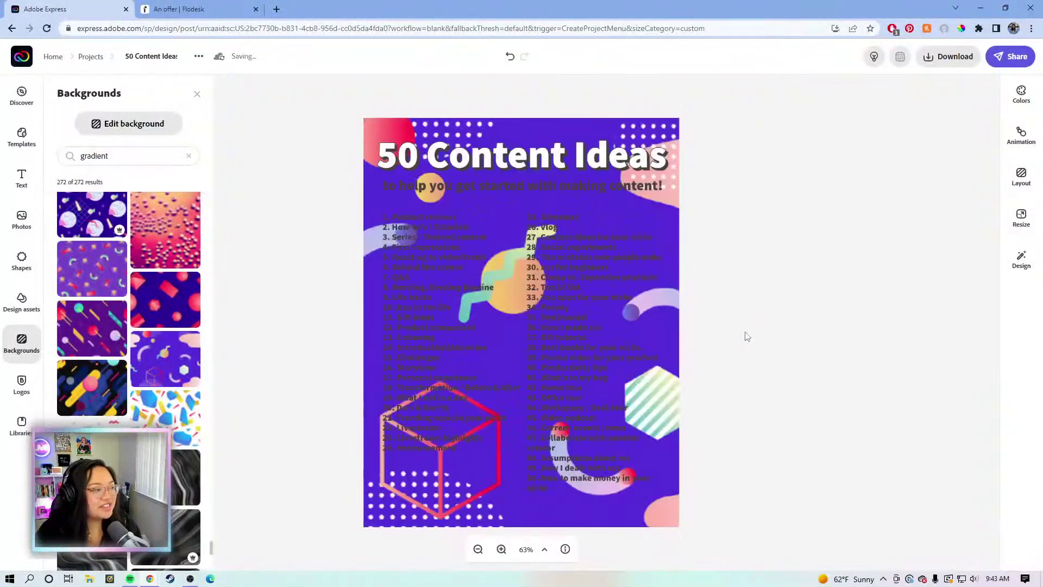
click(634, 128)
drag(619, 129, 598, 124)
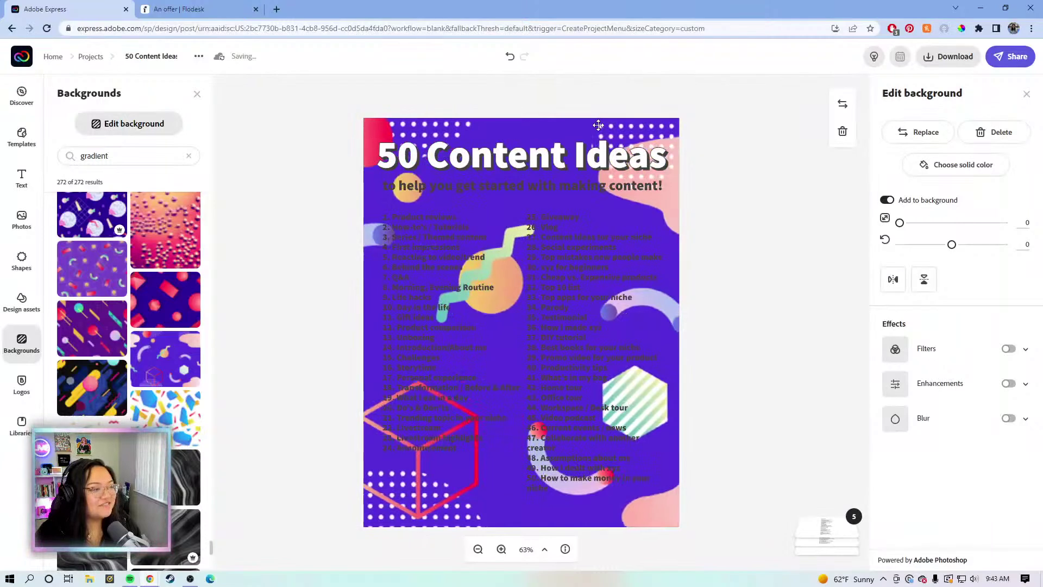
click(616, 106)
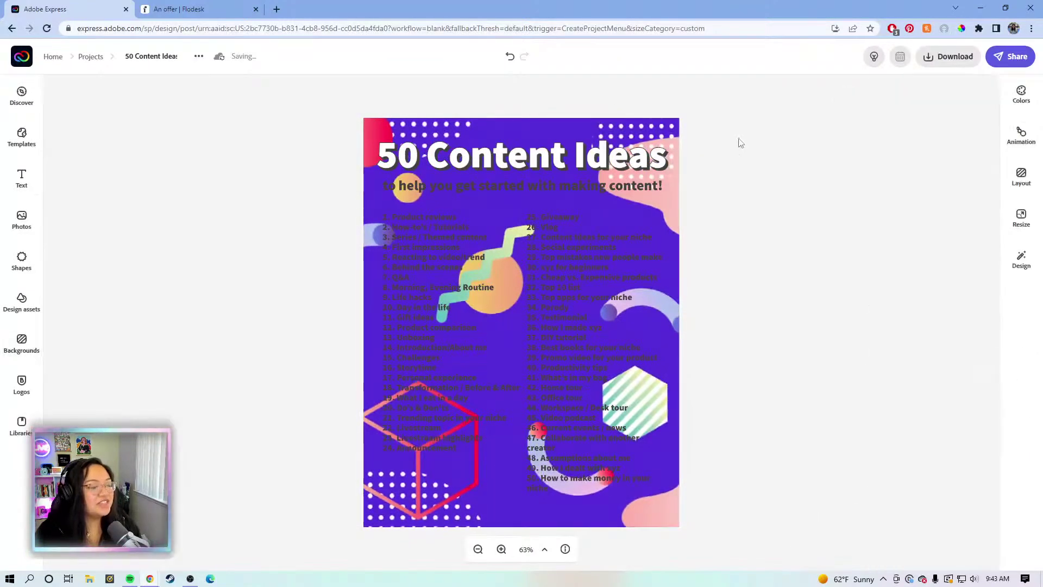
Change the subtitle's text colour to white
click(452, 190)
click(896, 215)
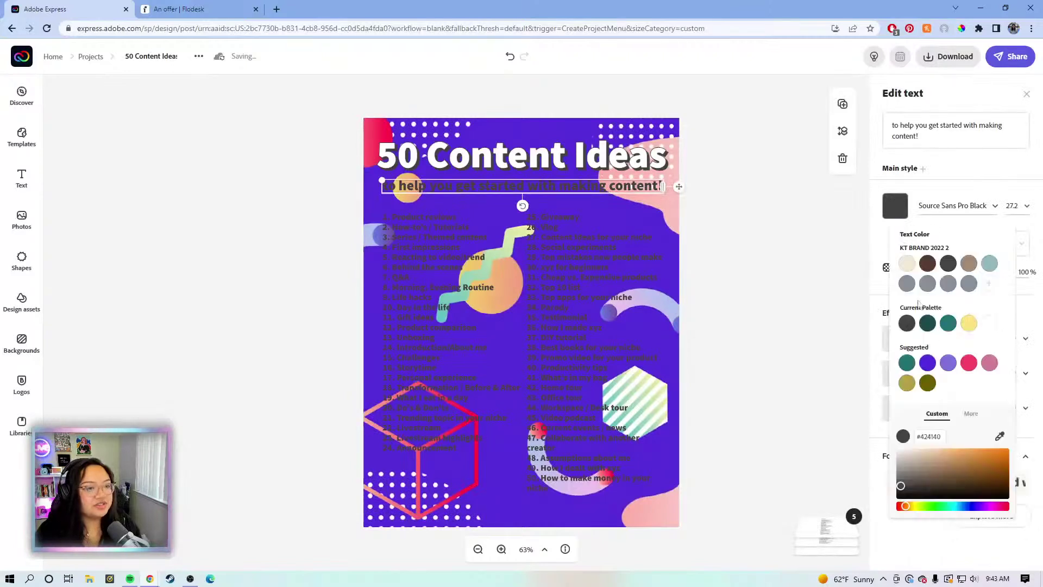
drag(903, 466, 897, 467)
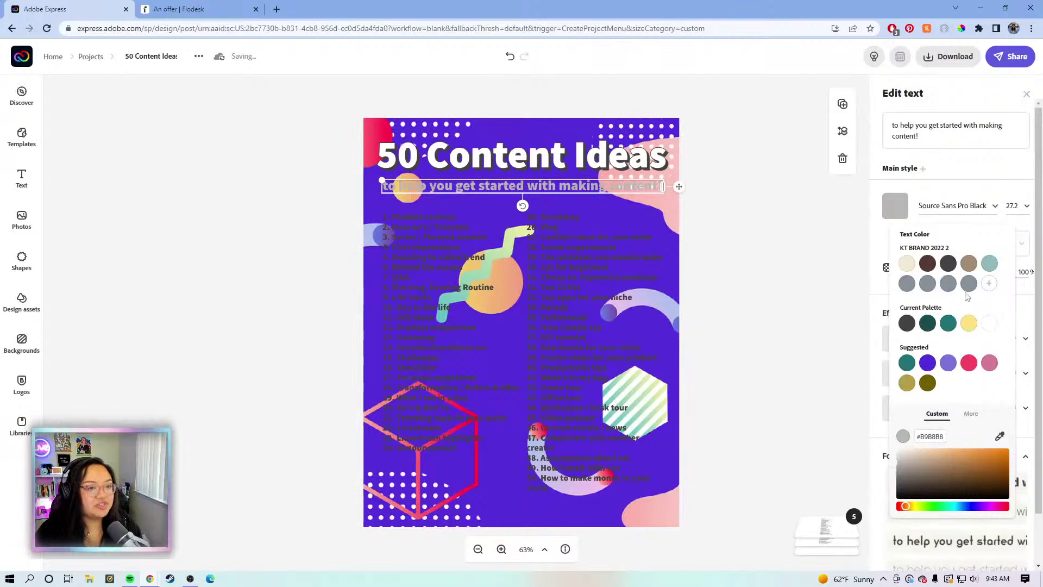
click(988, 325)
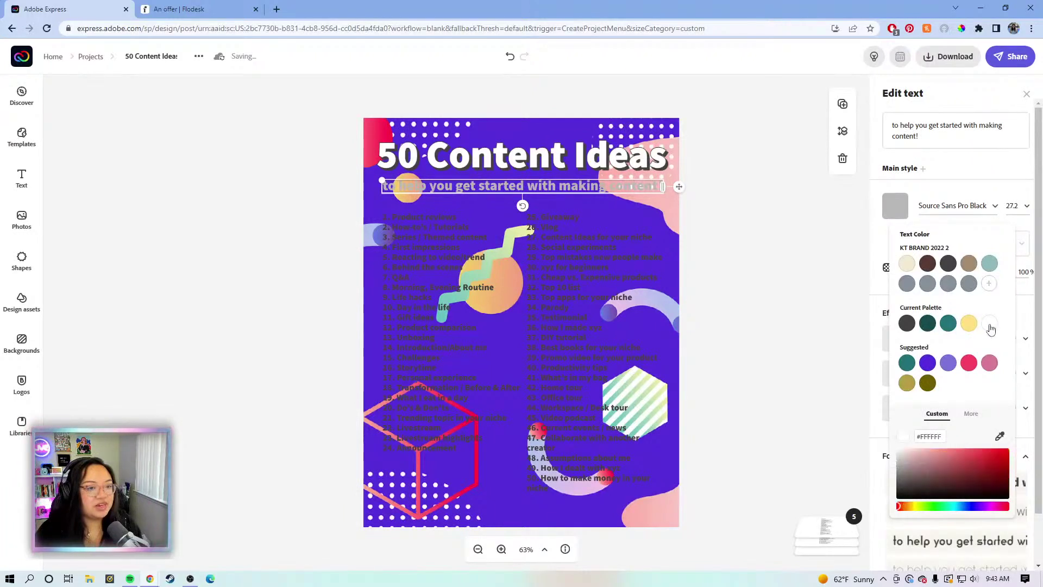
Make both list columns, ideas 1–24 and 25–50, white
click(449, 278)
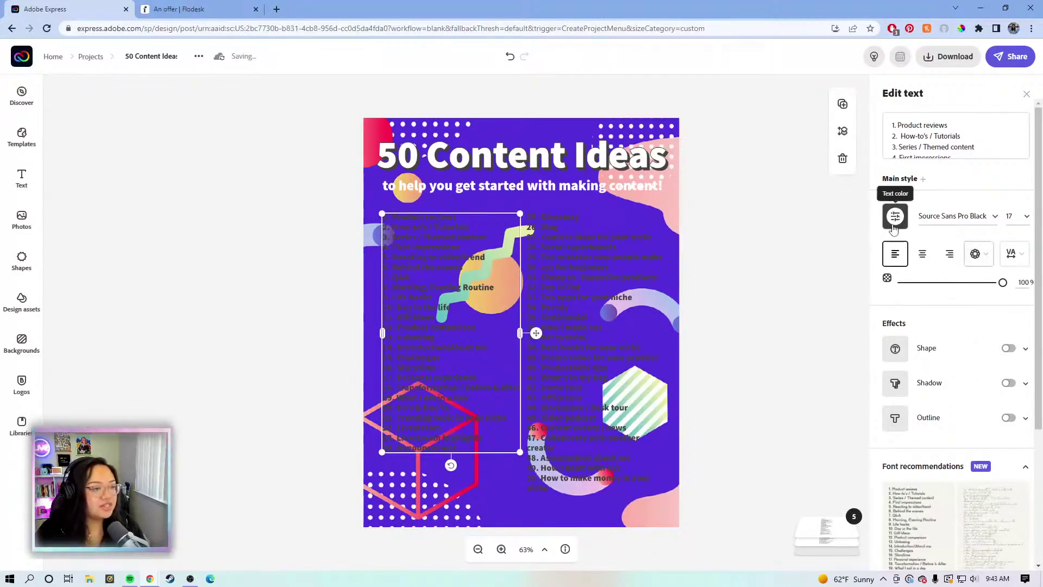
click(895, 218)
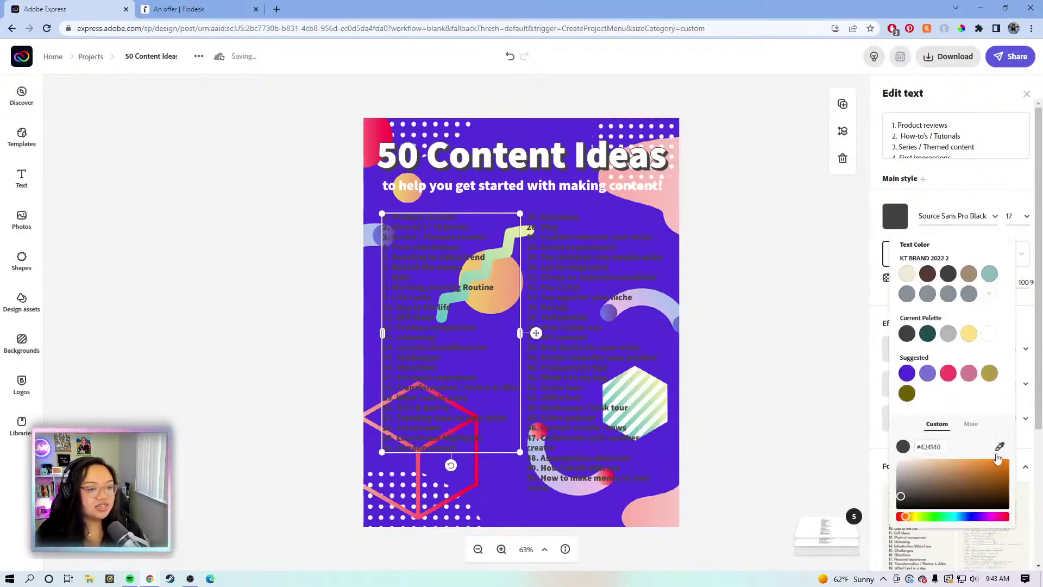
click(990, 334)
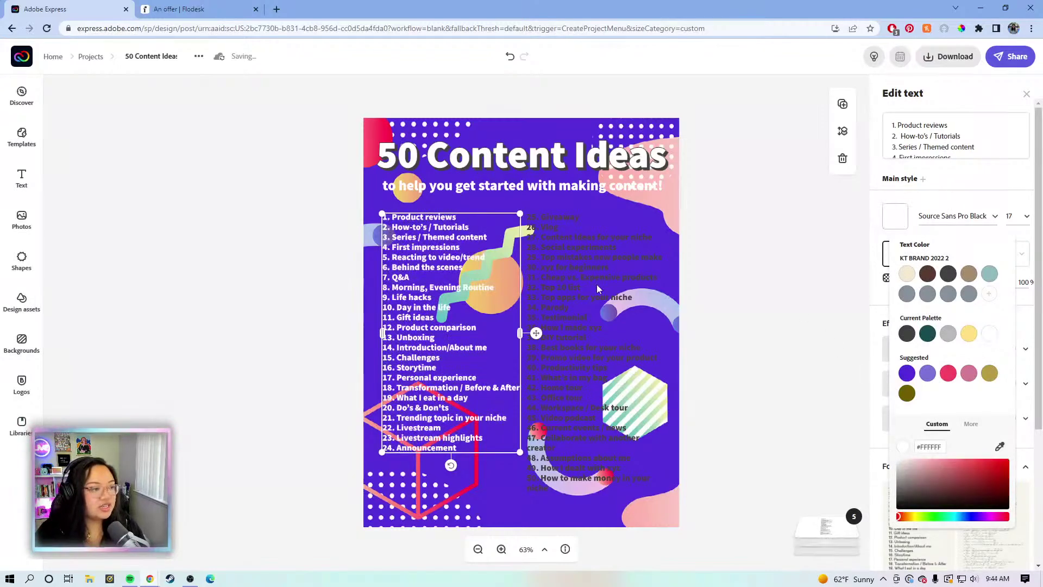
click(615, 276)
click(895, 216)
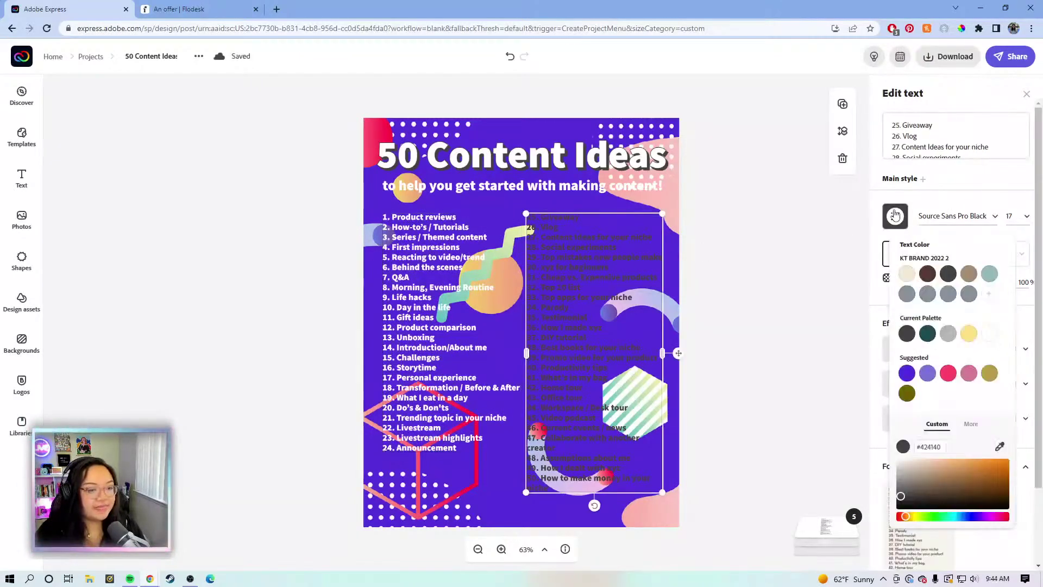
click(991, 334)
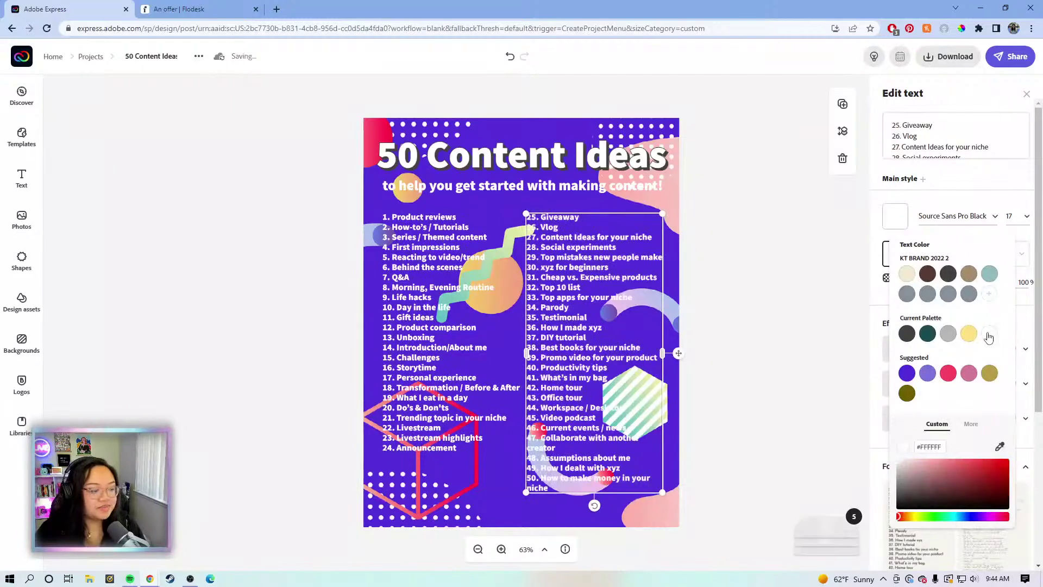
click(760, 308)
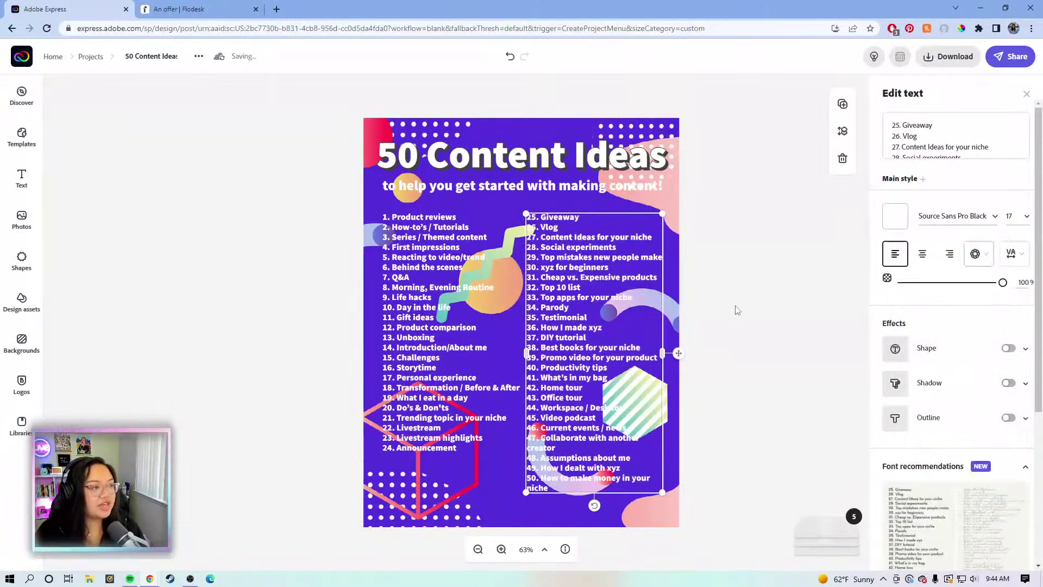
click(726, 305)
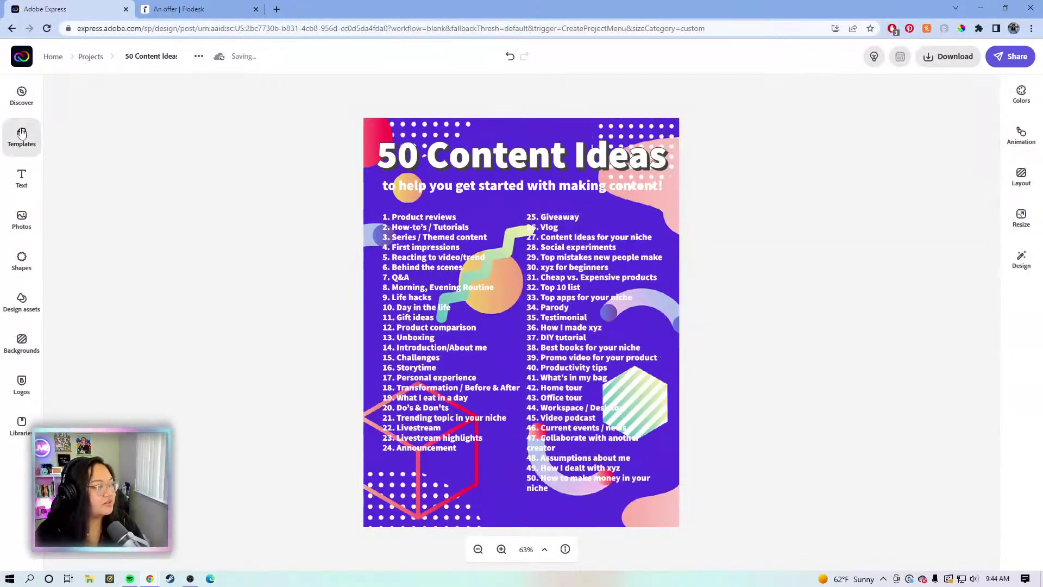
Add a square, stretch it over the list, layer it behind the text, and set opacity to 45
click(23, 261)
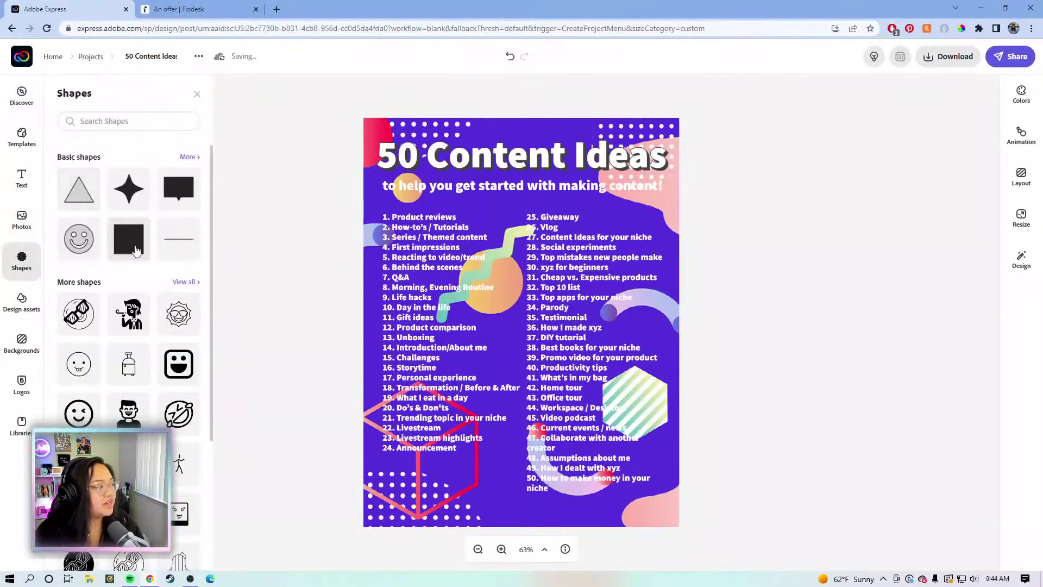
click(128, 239)
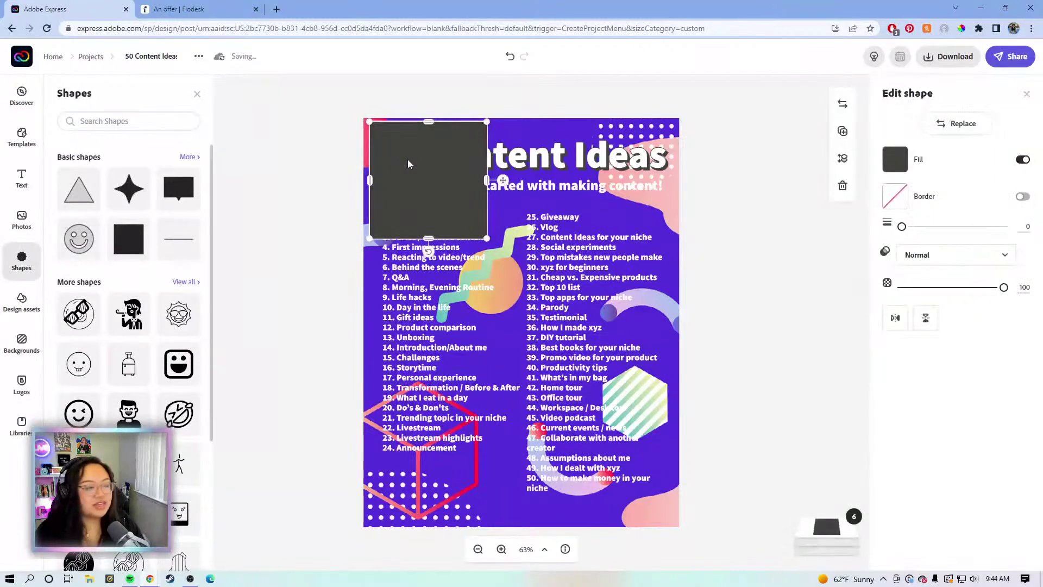
drag(407, 158, 413, 171)
drag(492, 194, 658, 193)
drag(520, 249, 520, 511)
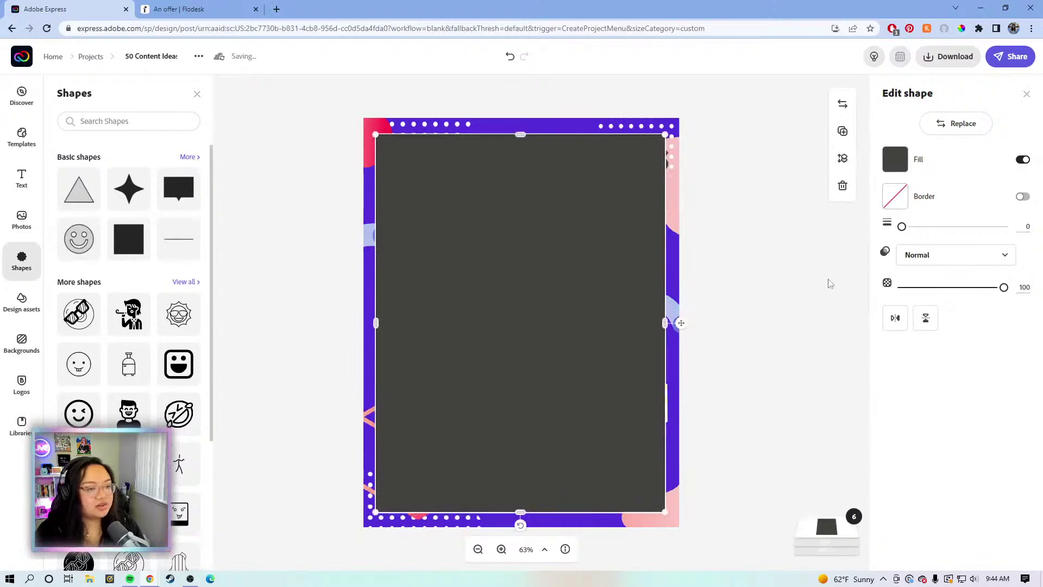
click(831, 541)
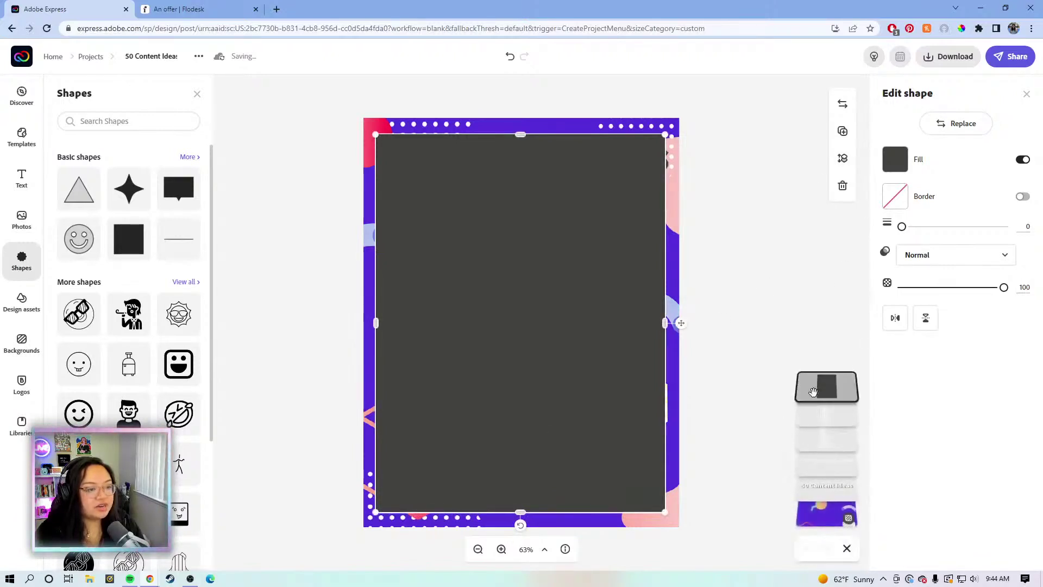
drag(821, 388, 818, 497)
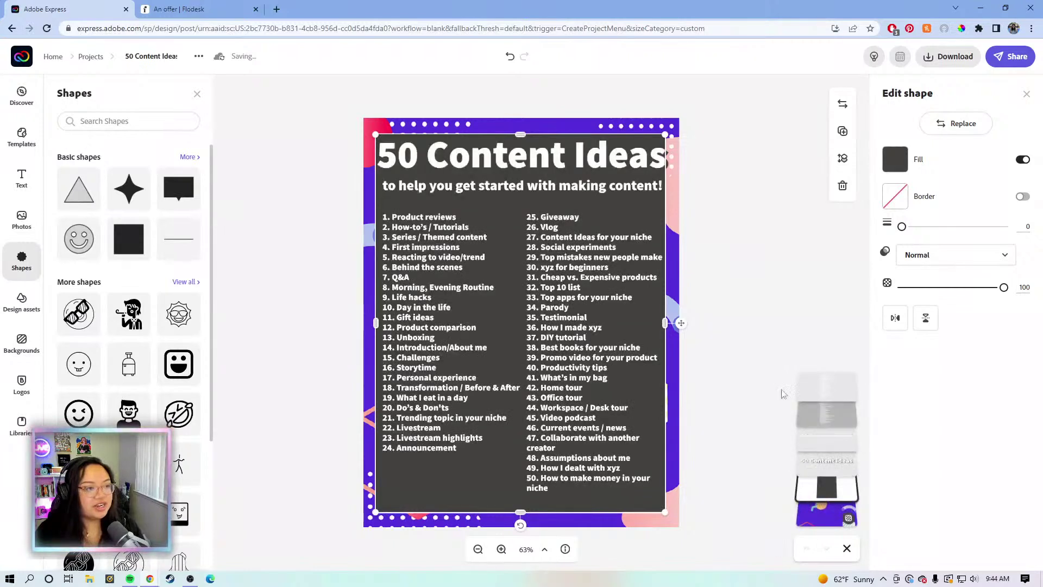
drag(1002, 287, 946, 287)
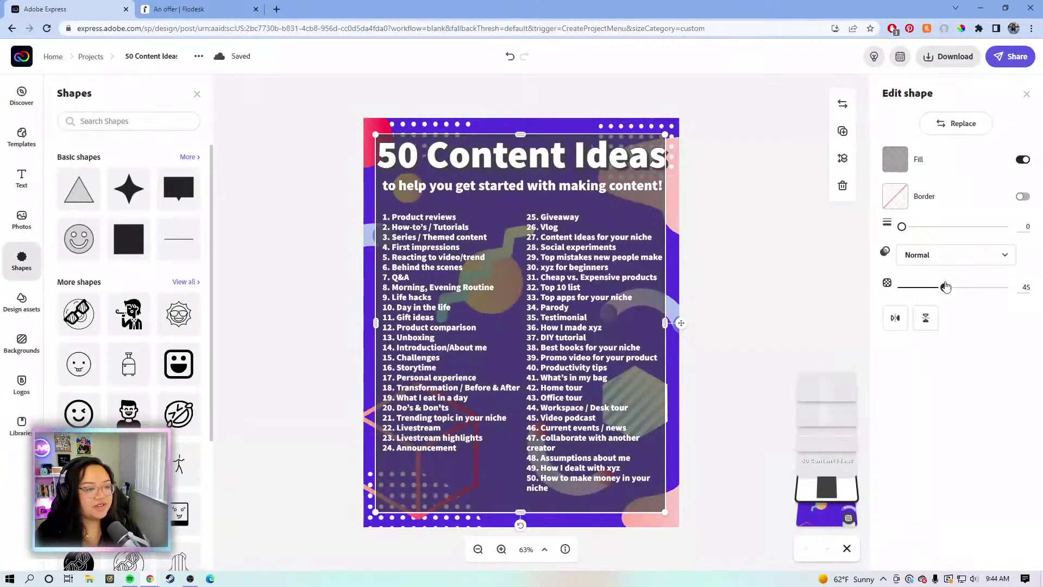
Fill the rectangle with the background purple via eyedropper, darkened slightly
click(902, 167)
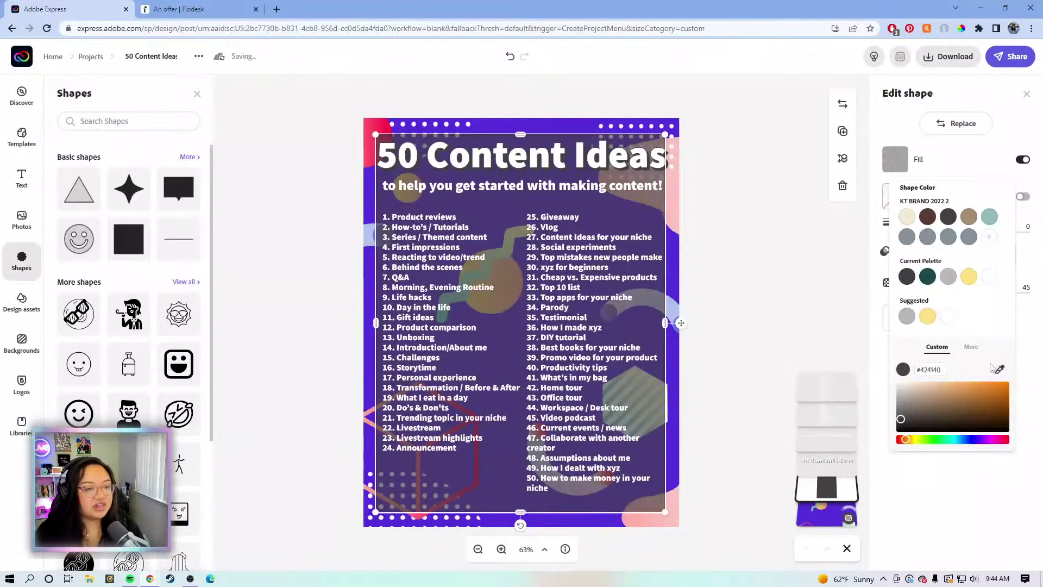
click(1000, 371)
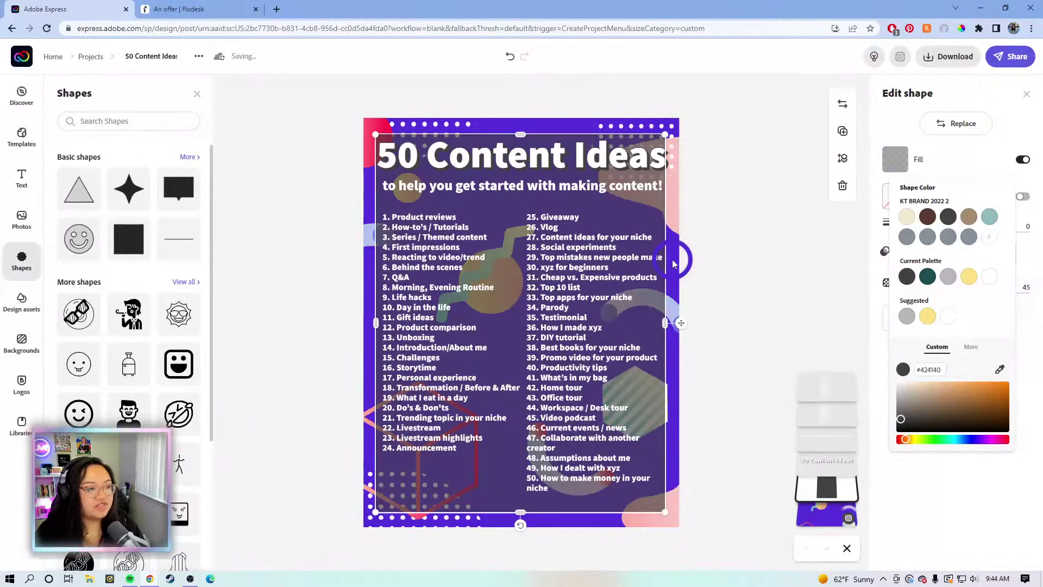
click(672, 260)
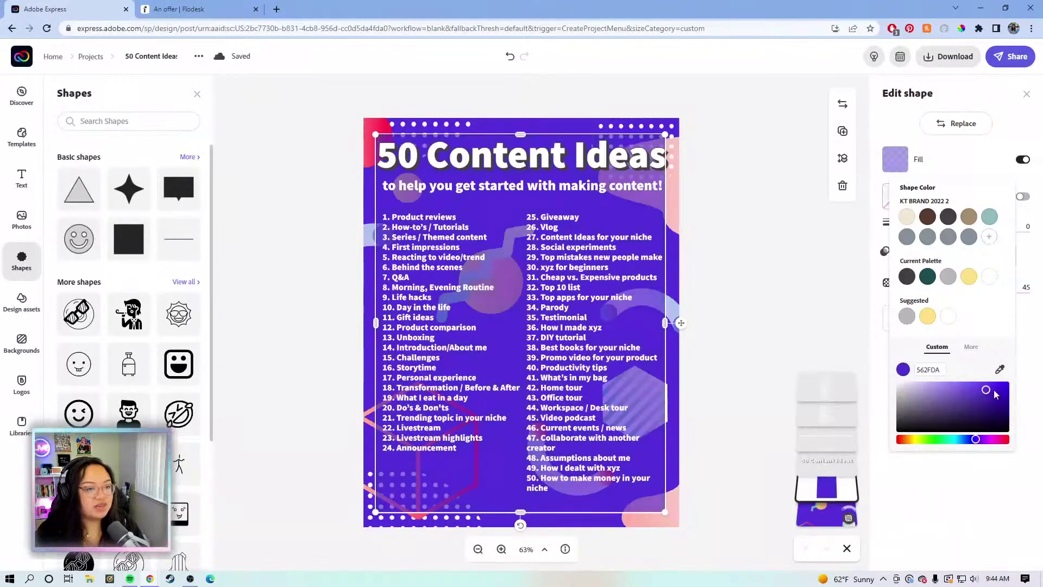
drag(986, 394, 995, 414)
click(753, 230)
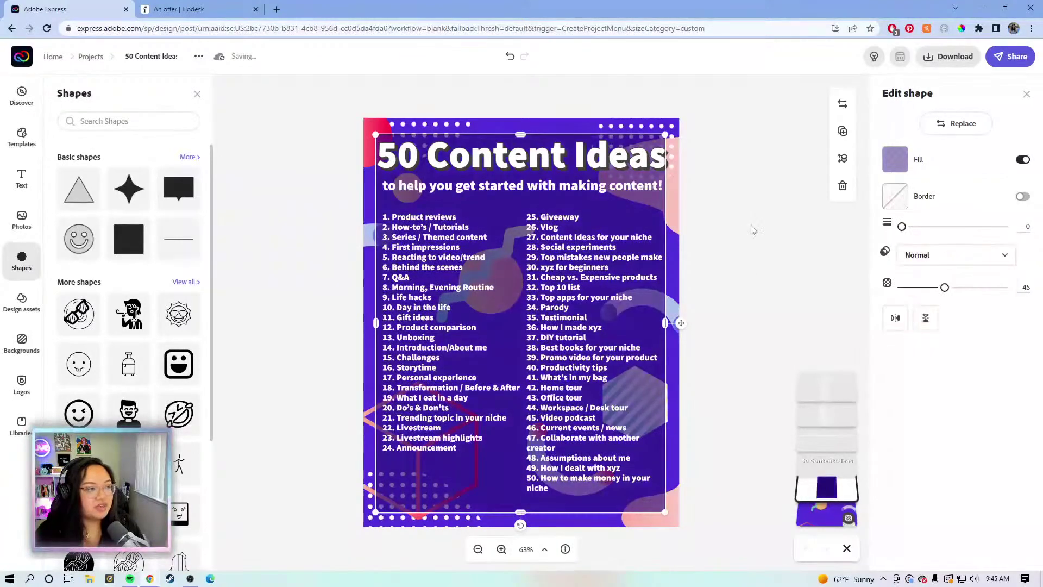
click(753, 230)
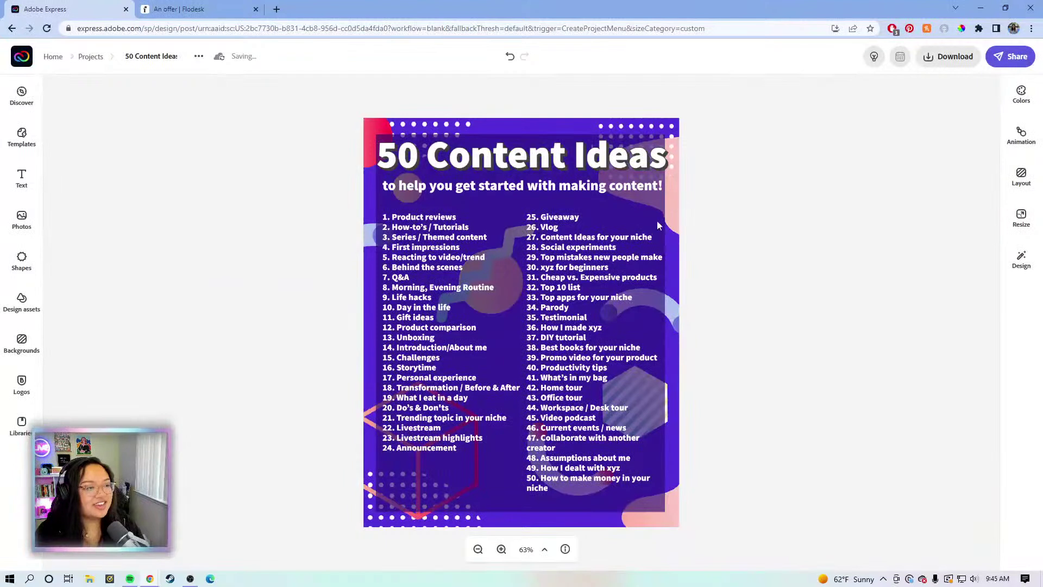
Select the purple backdrop rectangle, nudge it slightly into place, then deselect
click(553, 489)
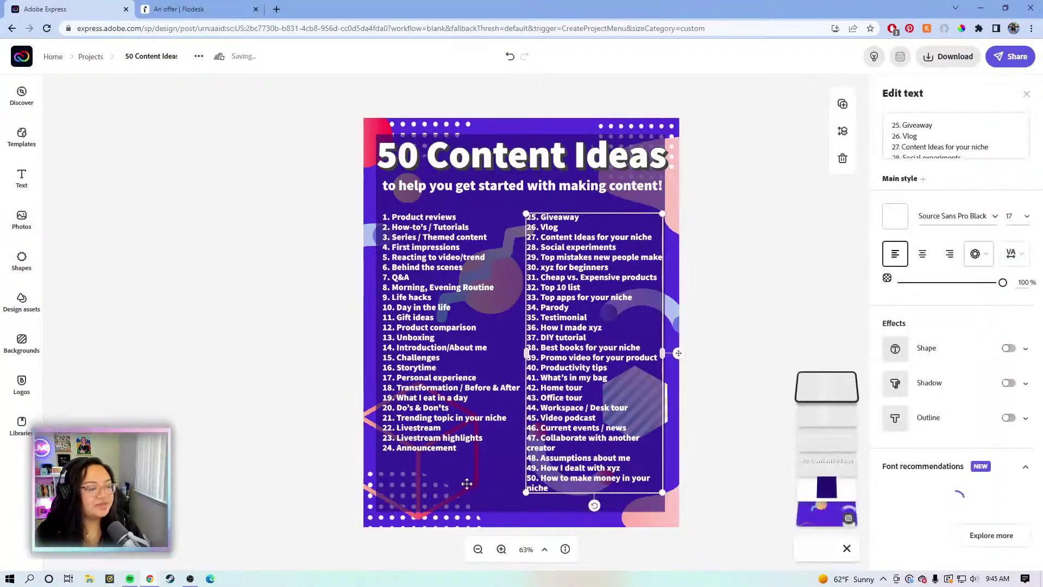
click(460, 487)
mouse_move(459, 486)
mouse_down()
mouse_move(471, 490)
mouse_move(457, 483)
mouse_up()
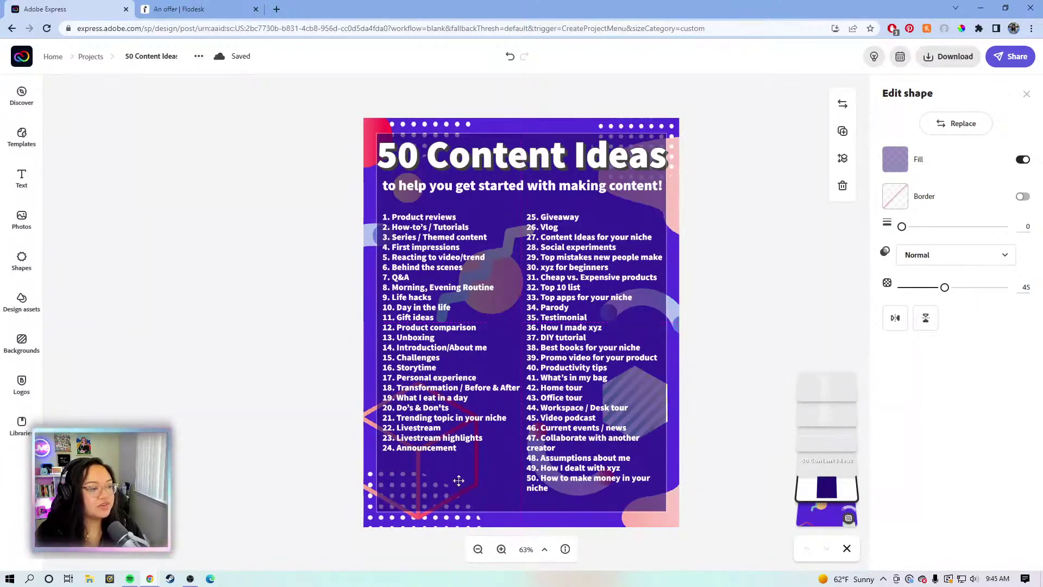
click(713, 213)
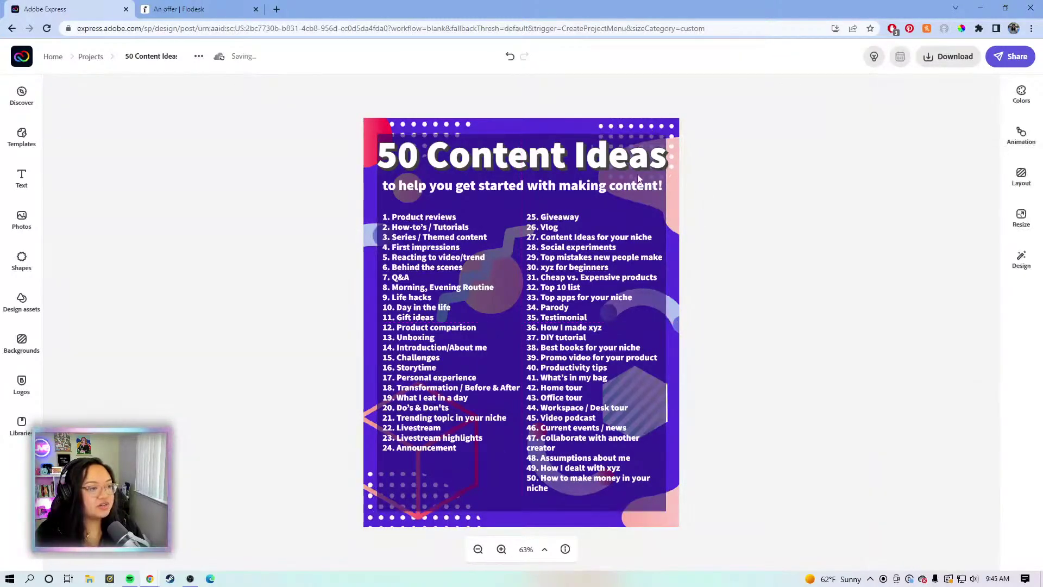
Shrink the '50 Content Ideas' title from size 70 to 60.2 and fix its box width
click(641, 158)
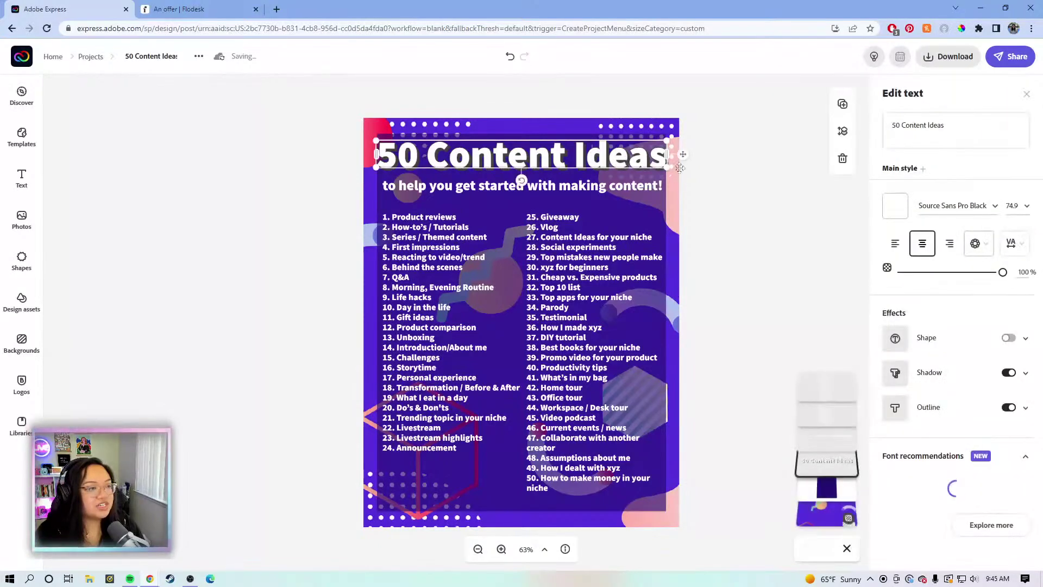
drag(657, 166, 605, 158)
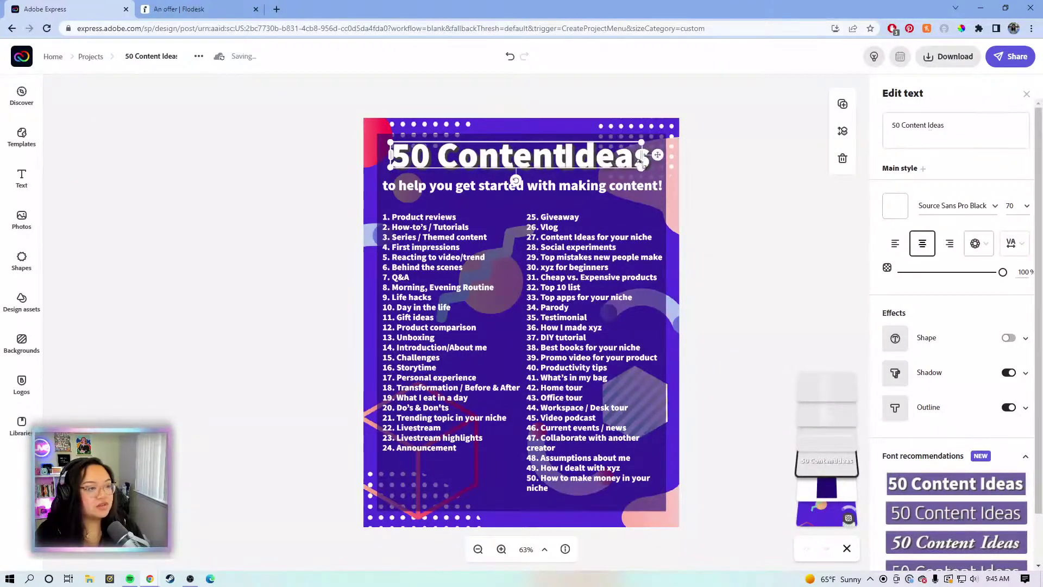
drag(643, 155, 581, 164)
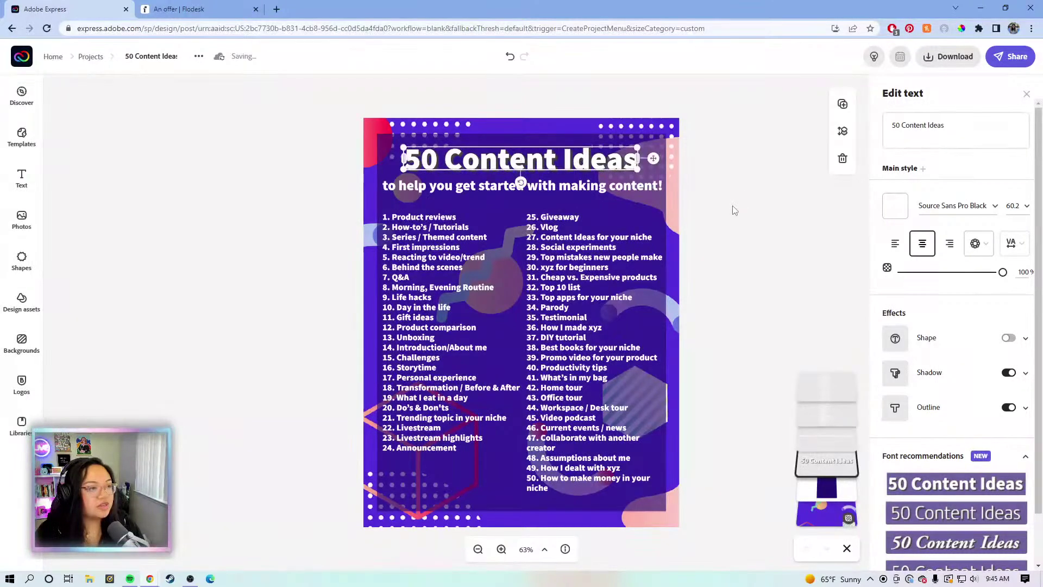
click(734, 209)
Resize the subtitle to size 24.7 and centre it on the guide below the title
click(503, 187)
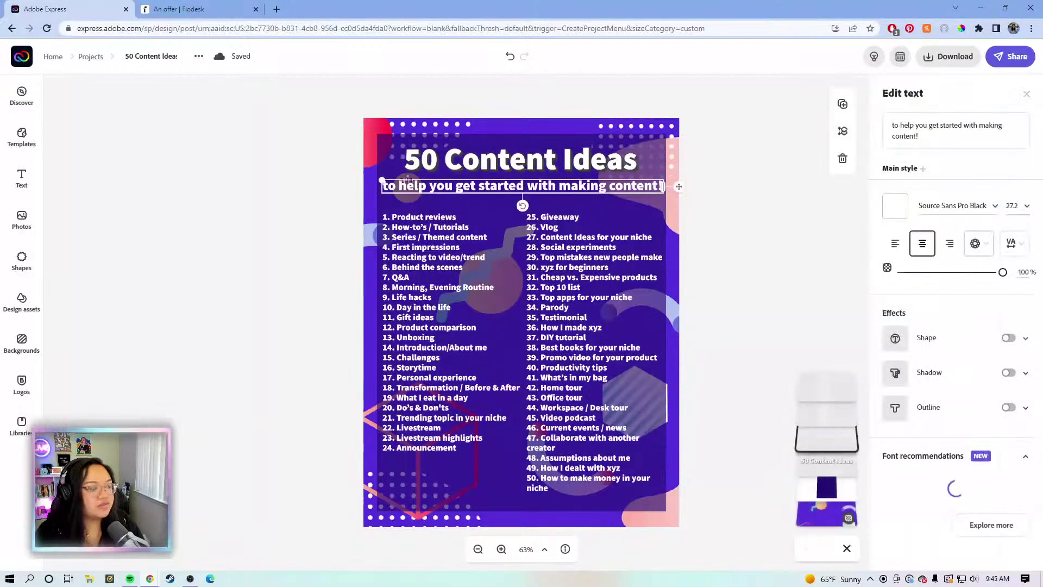
drag(382, 179, 415, 184)
drag(668, 187, 654, 187)
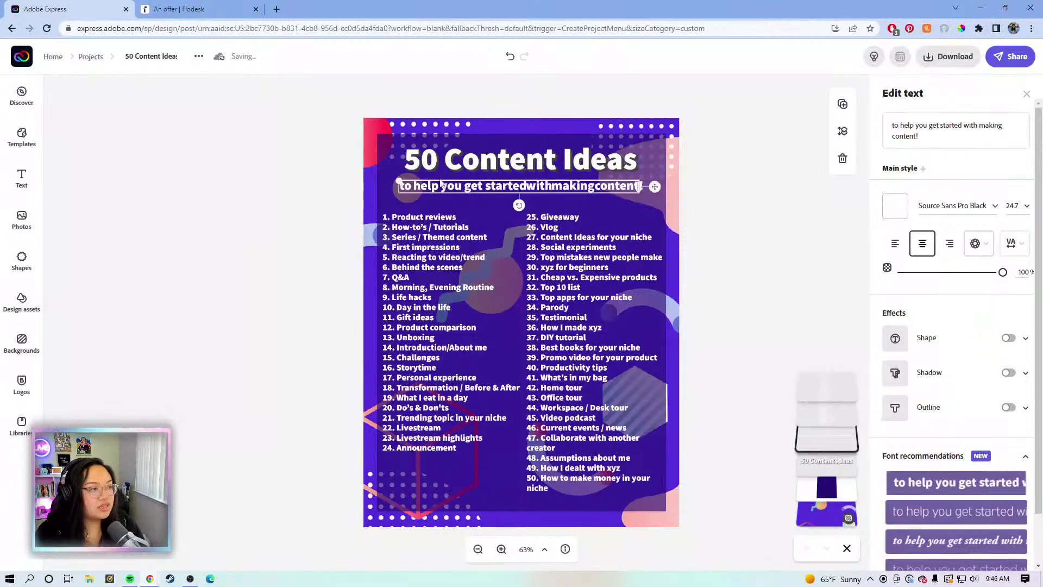
drag(398, 181, 383, 180)
drag(654, 186, 675, 185)
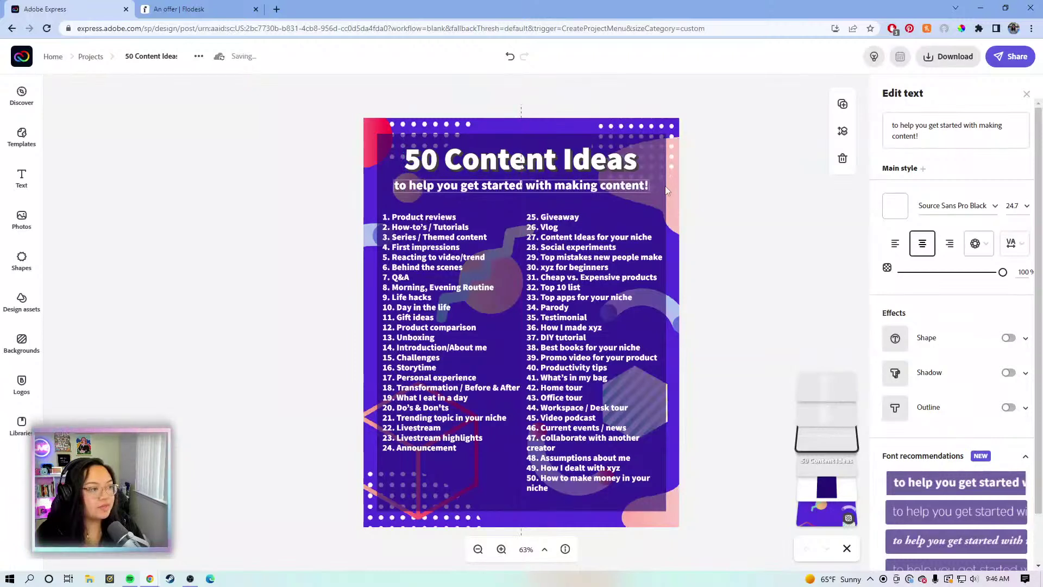
click(747, 173)
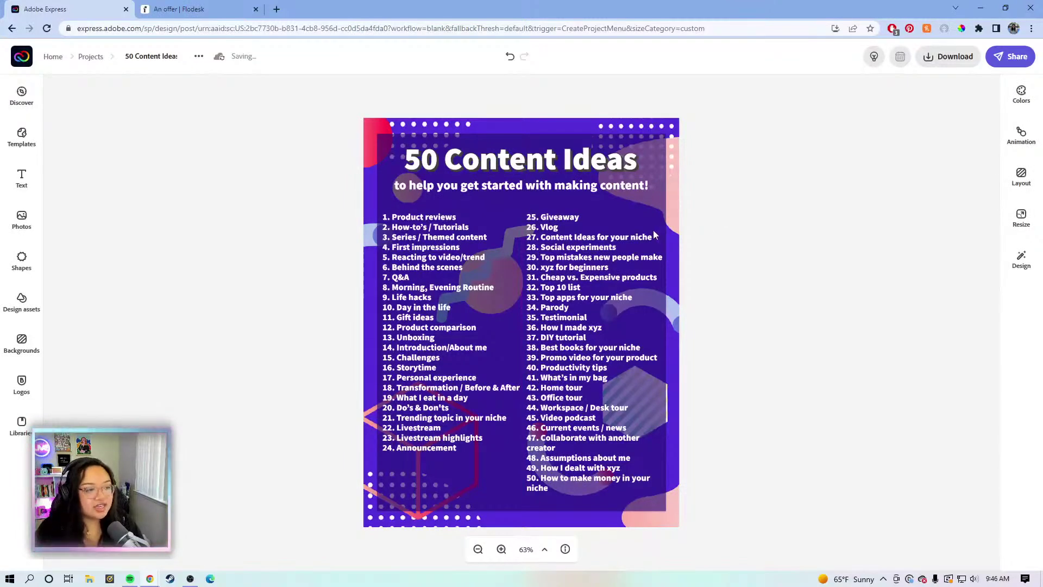
click(632, 187)
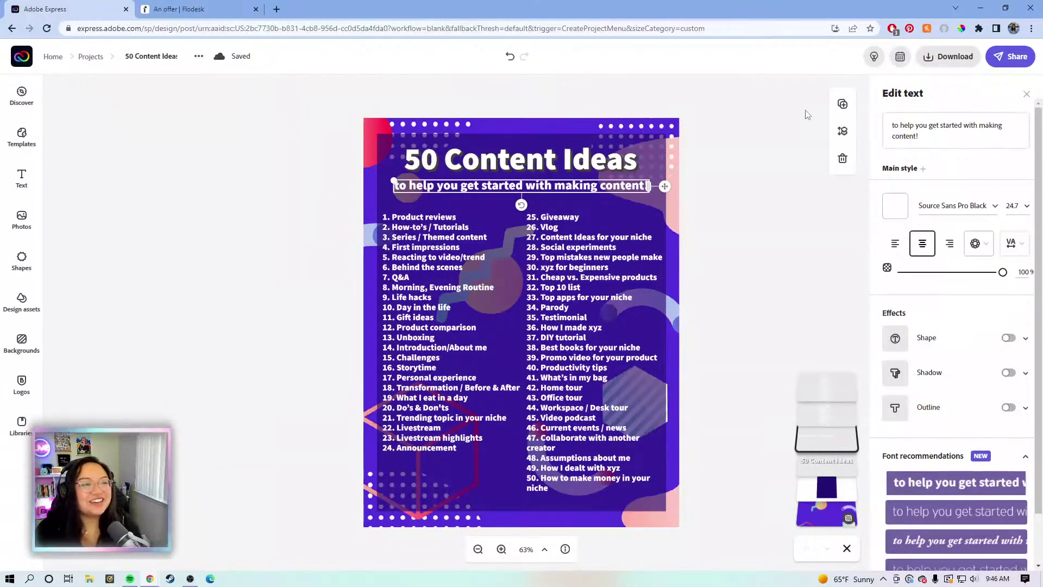
Duplicate the subtitle line and move the copy to the bottom of the page
click(817, 115)
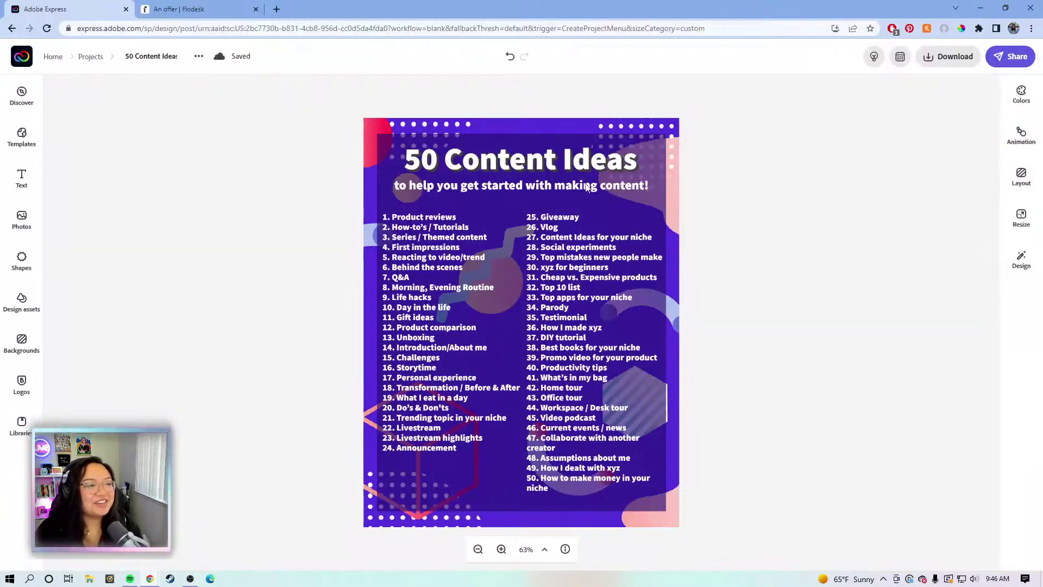
click(594, 187)
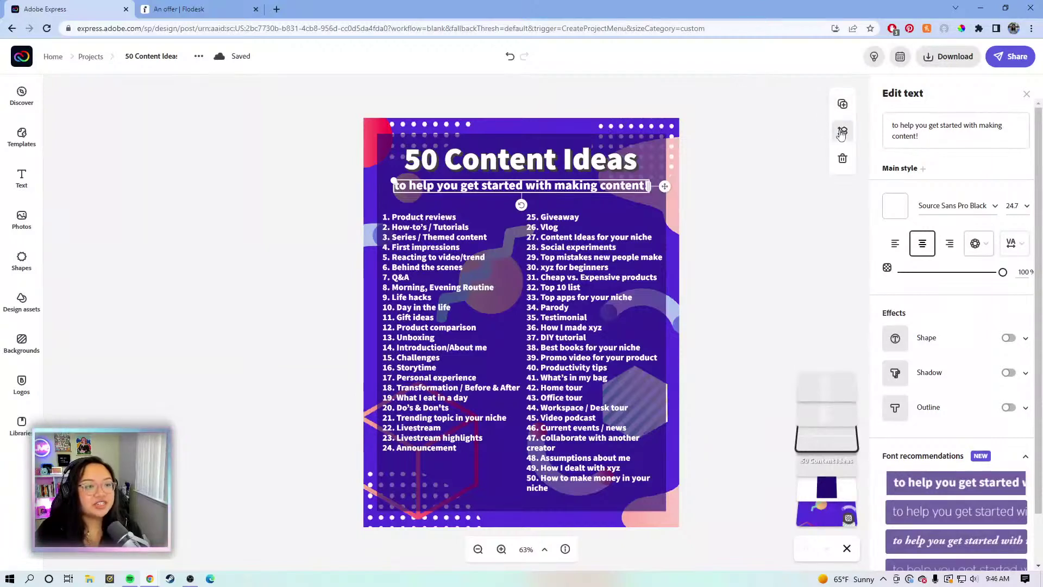
click(843, 106)
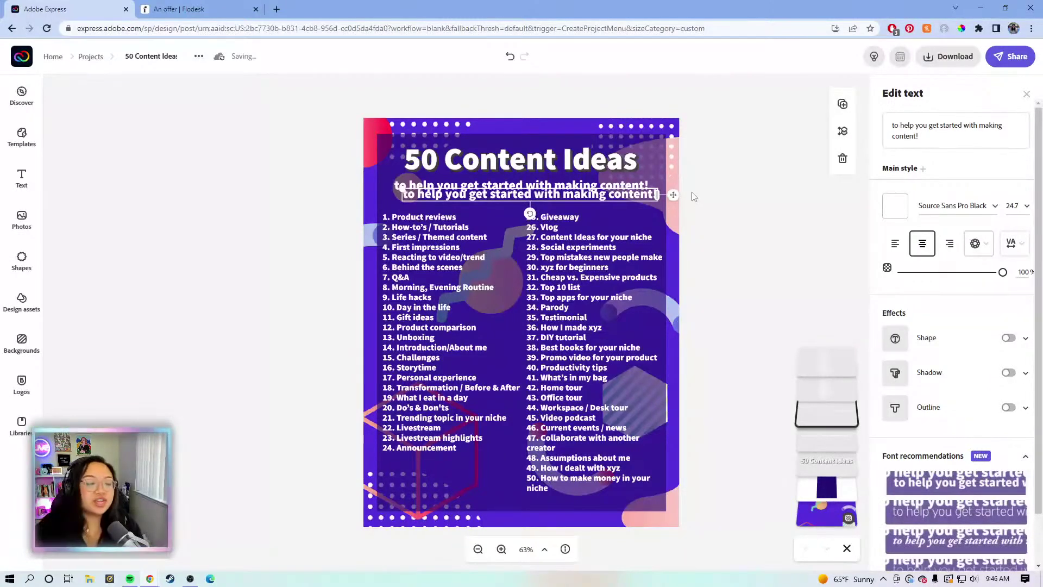
drag(673, 194, 663, 520)
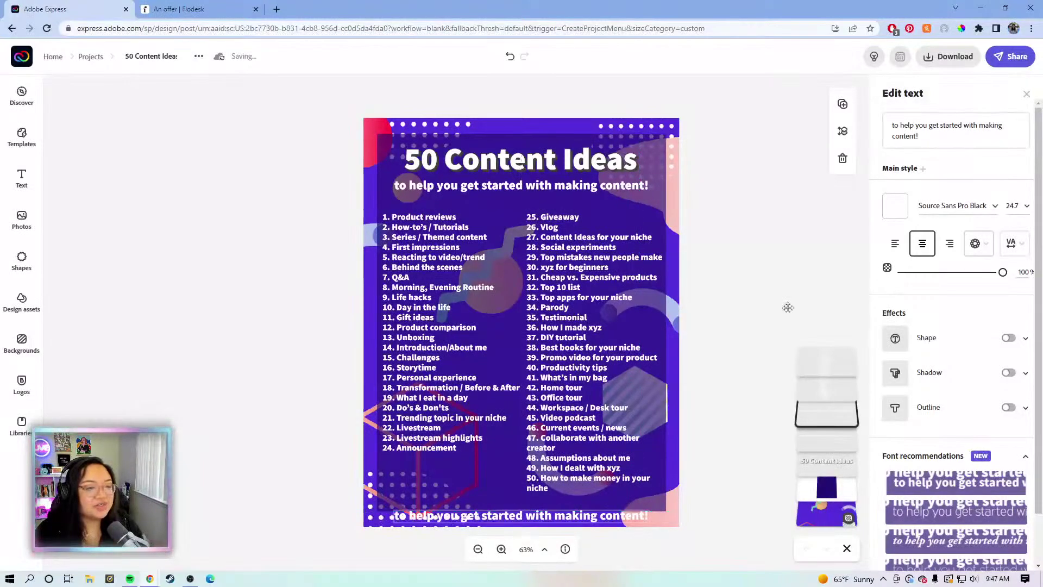
click(937, 129)
Replace the copied text with the creator's social handle and enlarge it to size 33.1
drag(999, 141, 893, 124)
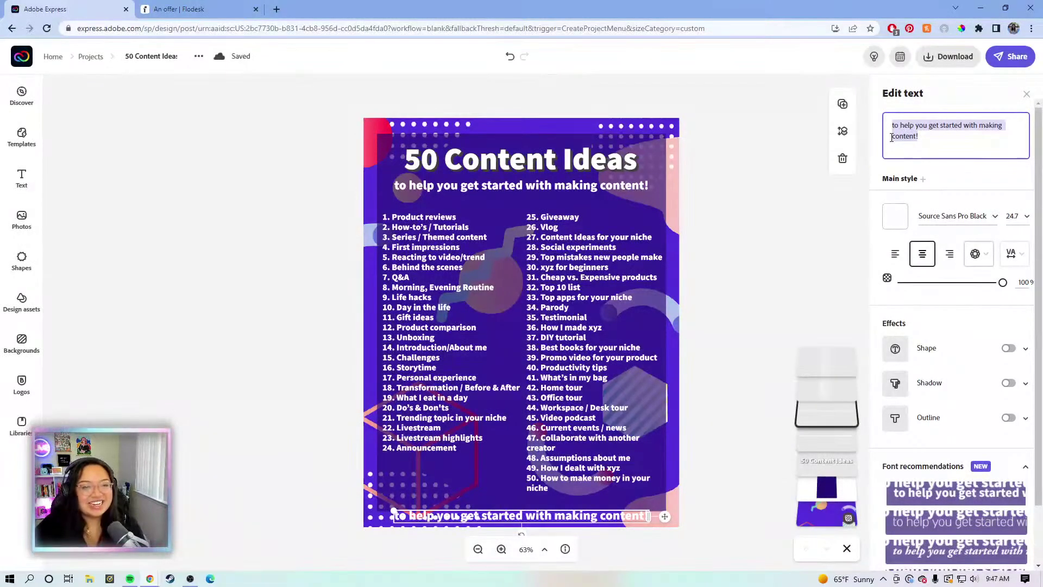
key(BackSpace)
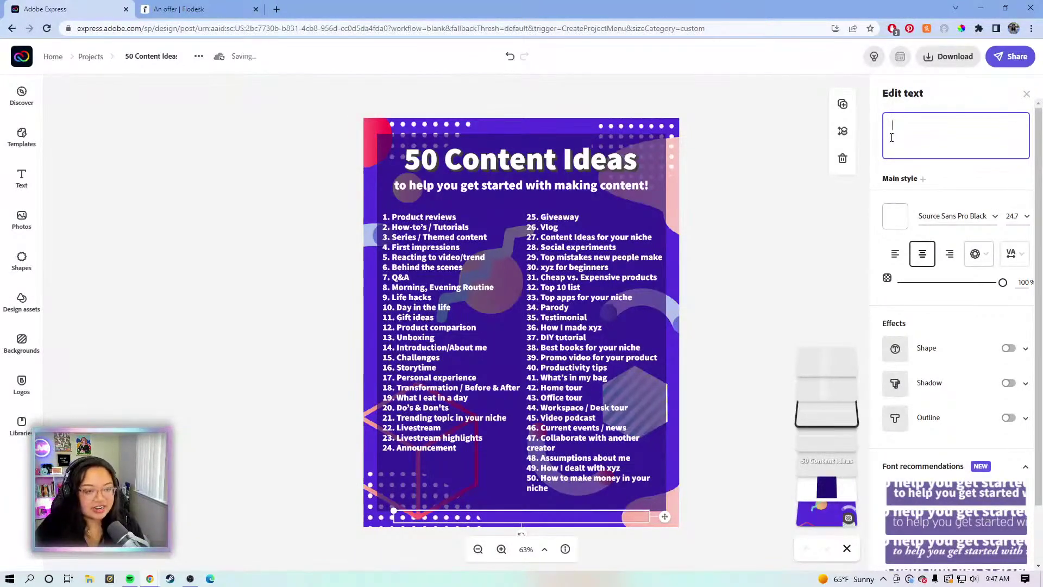
text(a)
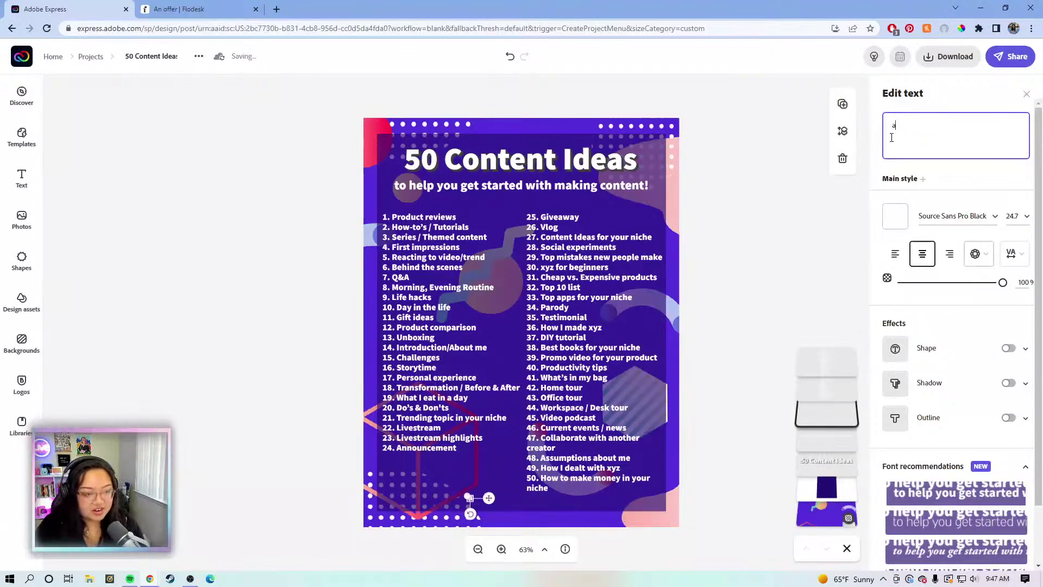
key(BackSpace)
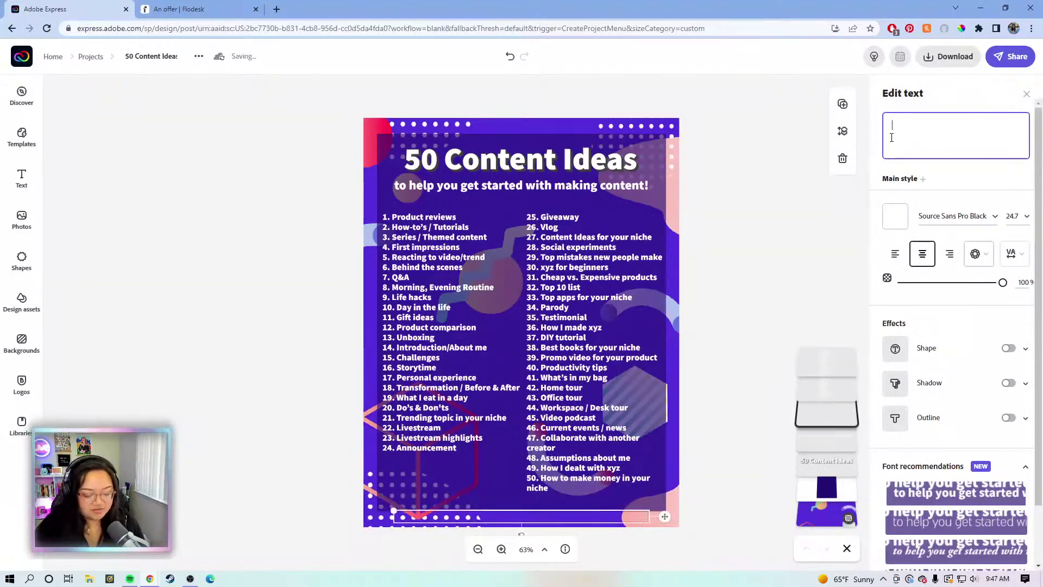
text(@ka)
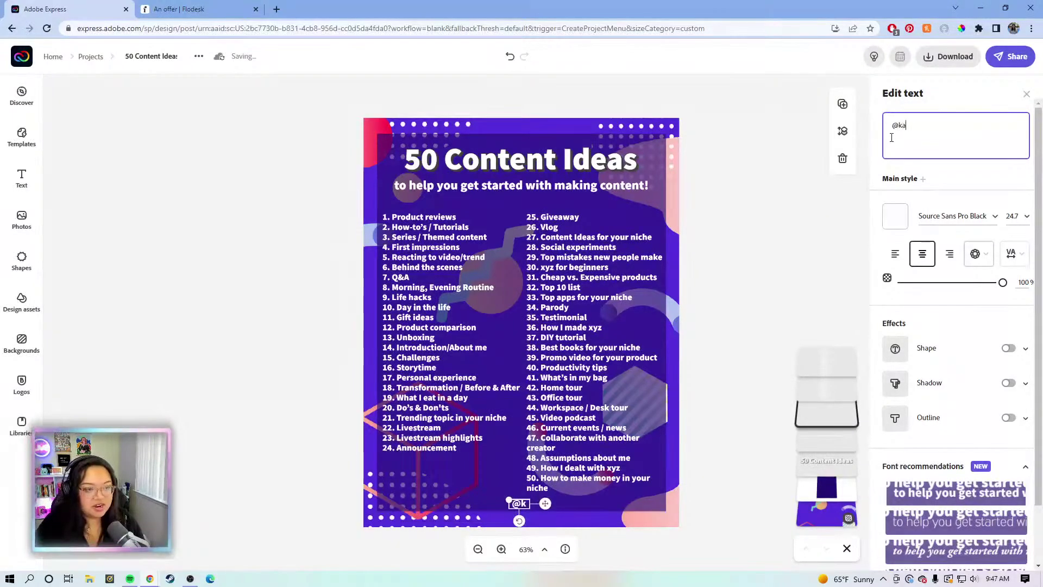
text(trinatorrijos)
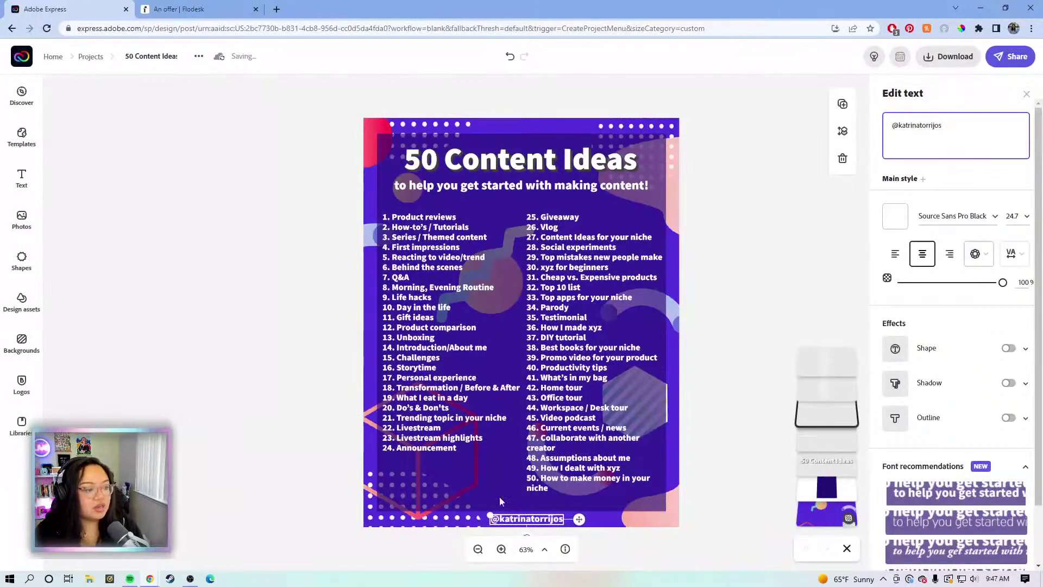
drag(485, 508, 432, 500)
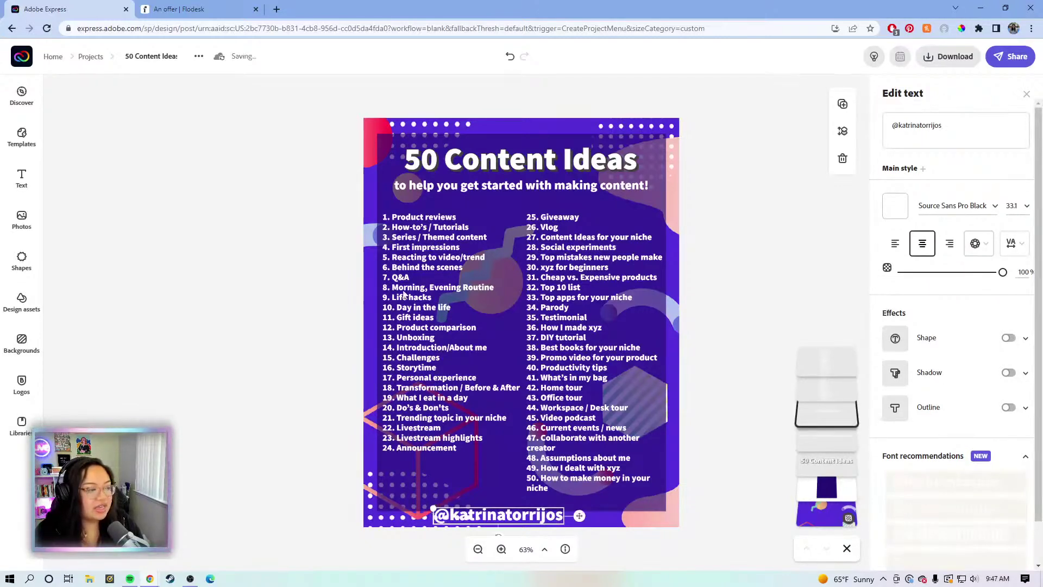
click(474, 429)
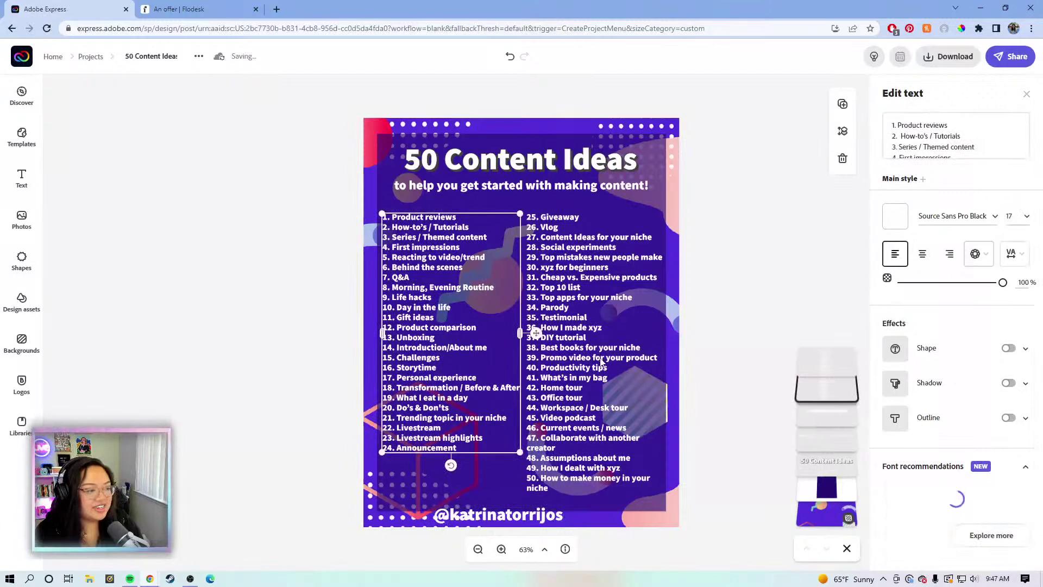
Move the handle beneath the left column and fade it to about 35% opacity
click(563, 354)
drag(498, 511, 449, 486)
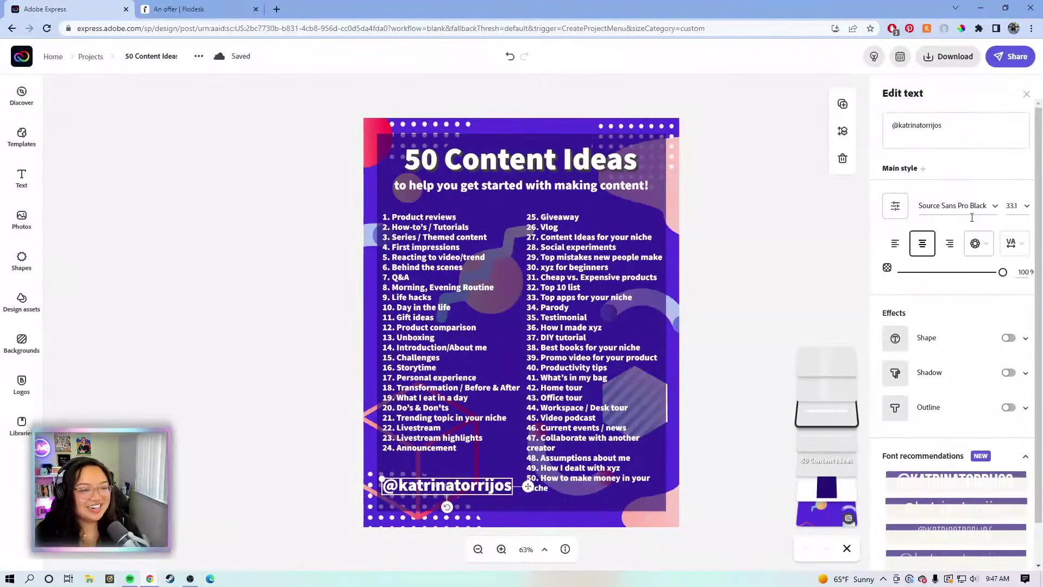
drag(999, 276, 953, 283)
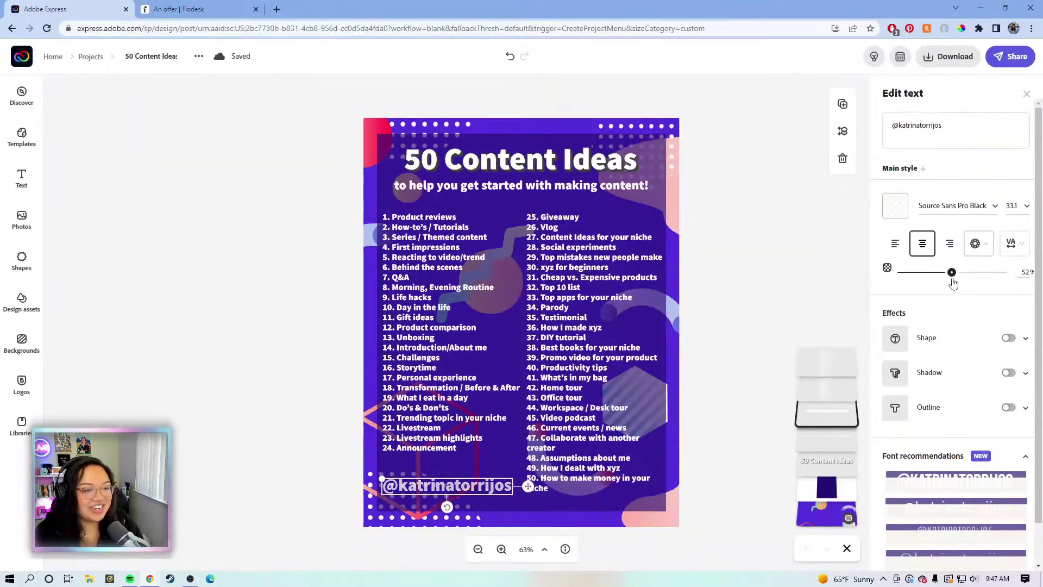
mouse_move(527, 486)
mouse_down()
mouse_move(516, 498)
mouse_move(533, 481)
mouse_up()
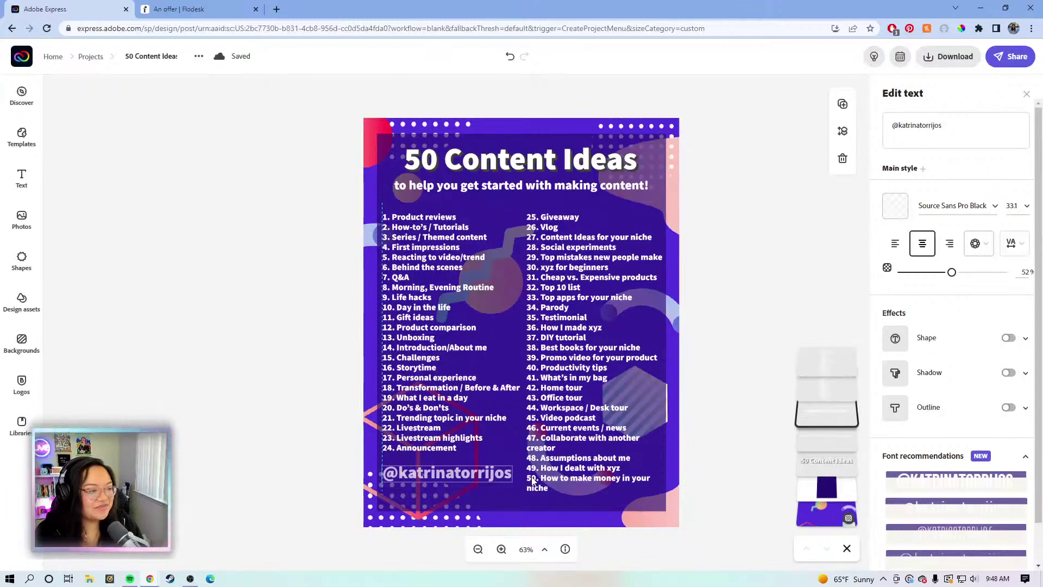
drag(944, 272, 934, 276)
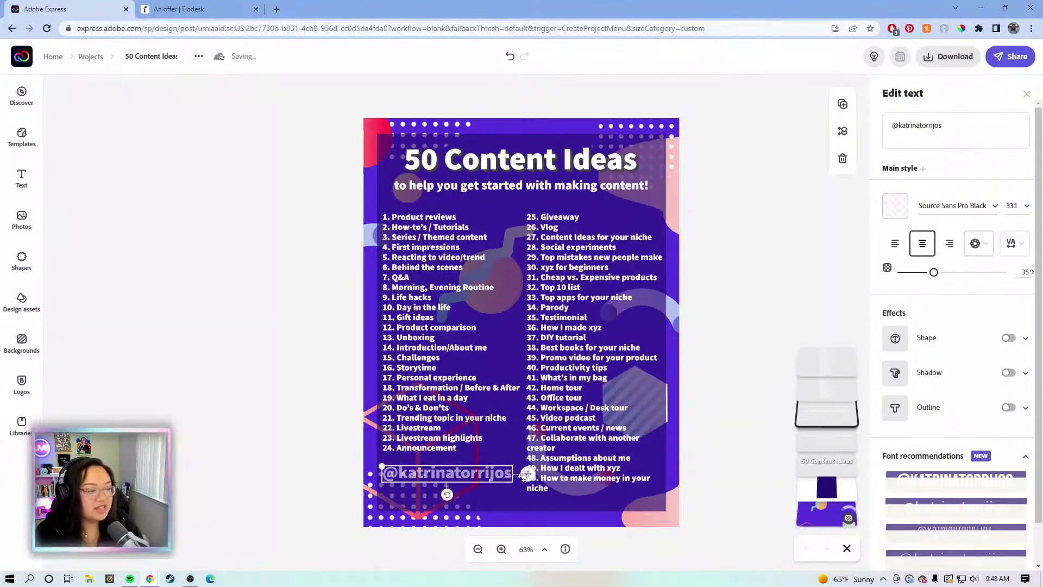
Preview the faded handle and nudge it lower to the poster's bottom-left beside ideas 48–50
click(751, 302)
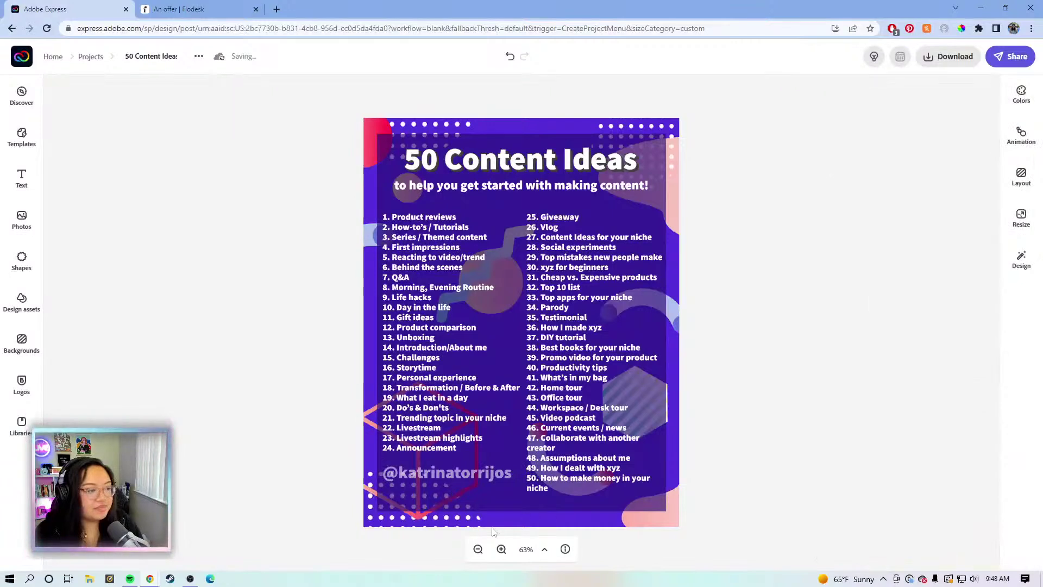
click(488, 473)
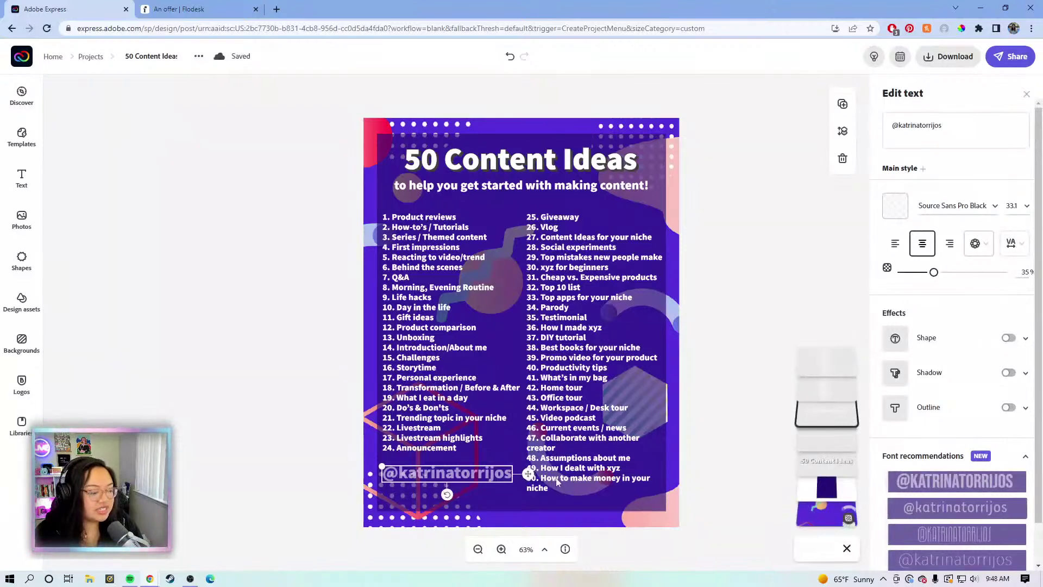
click(753, 299)
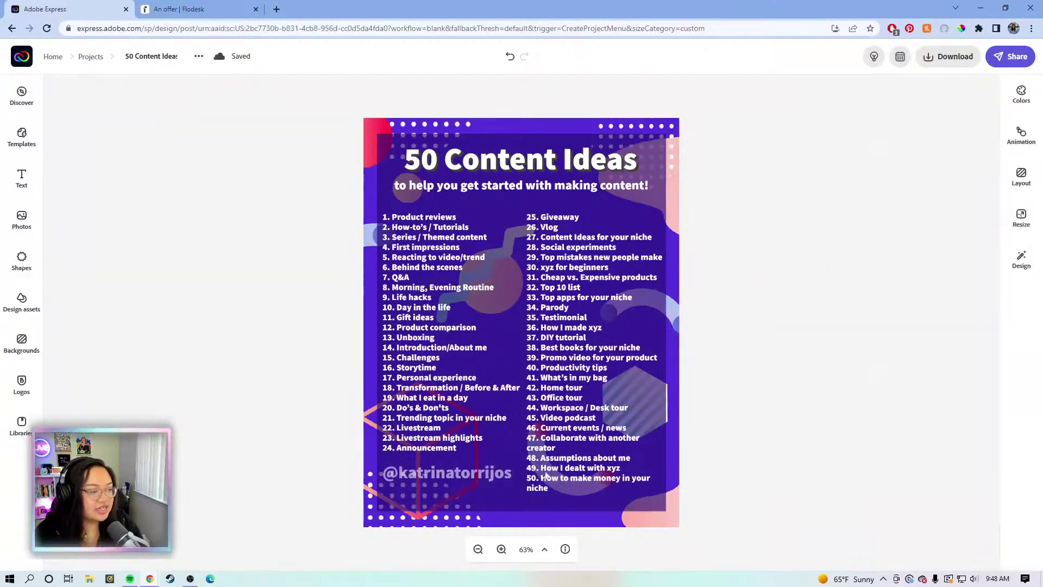
click(484, 471)
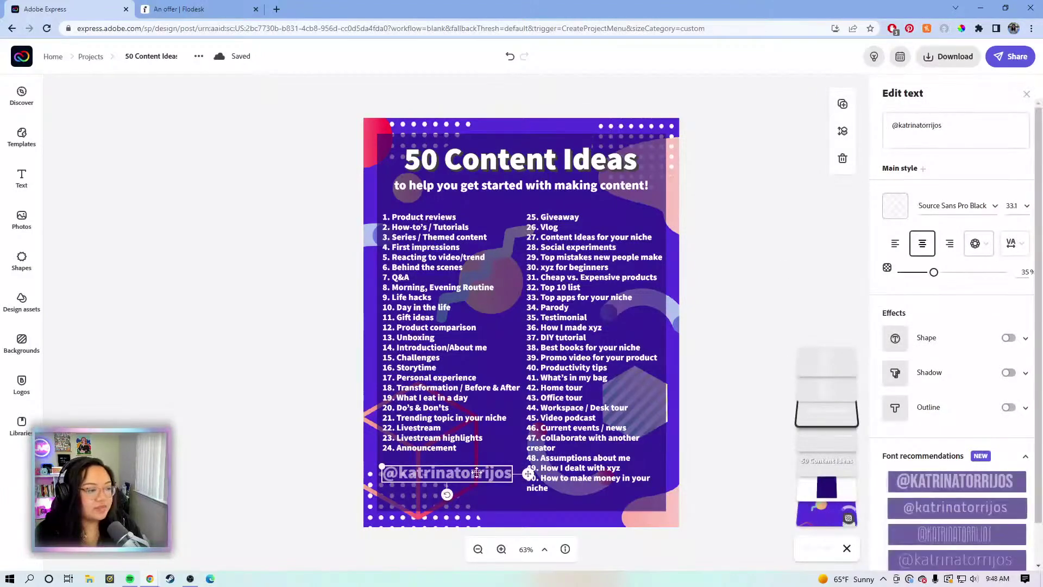
drag(482, 478, 475, 486)
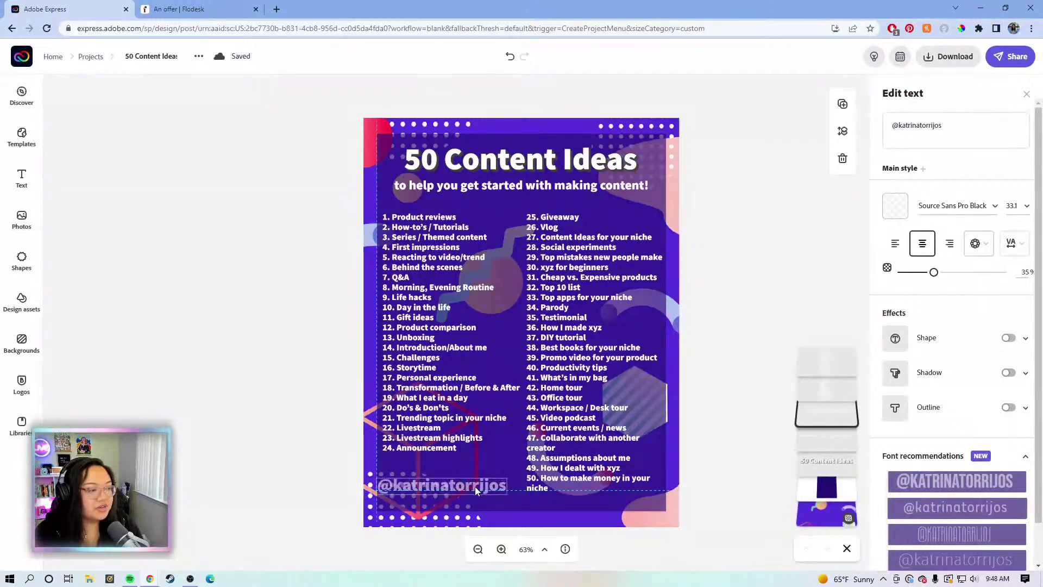
click(549, 188)
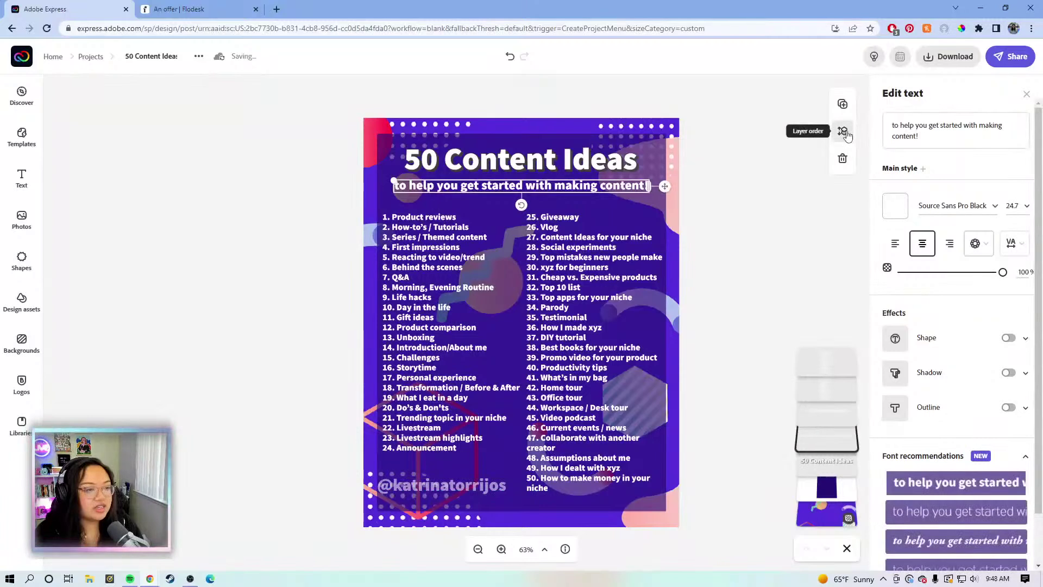
Duplicate the subtitle and change the copy to read 'follow for more tips and advice'
click(842, 104)
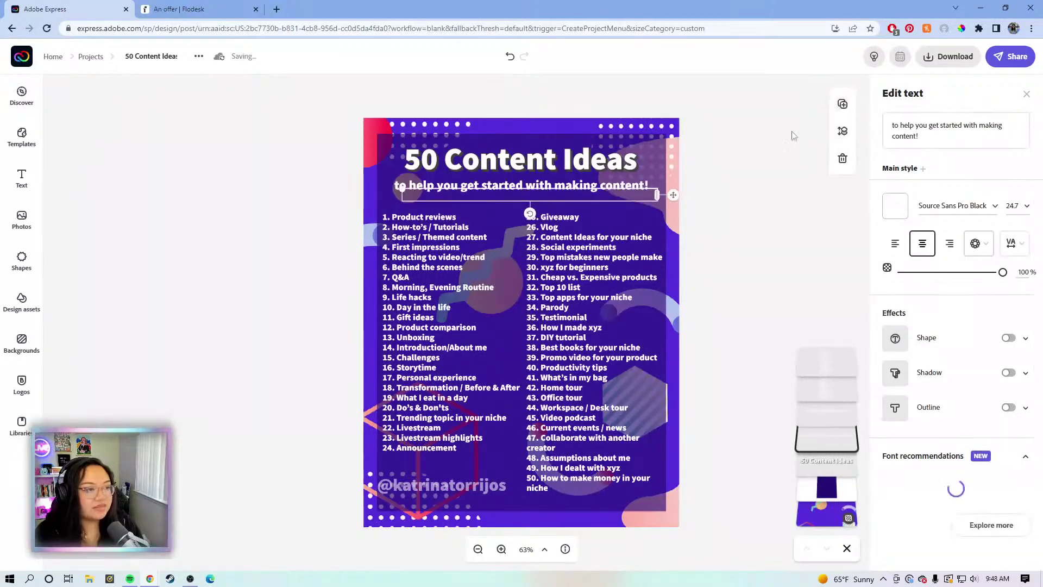
drag(927, 134, 877, 131)
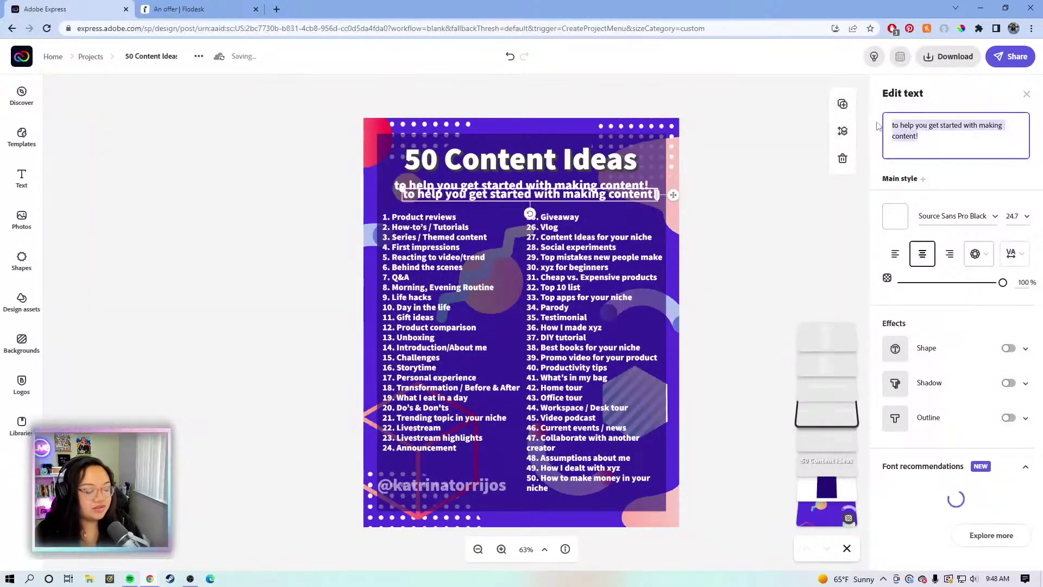
text(follow m)
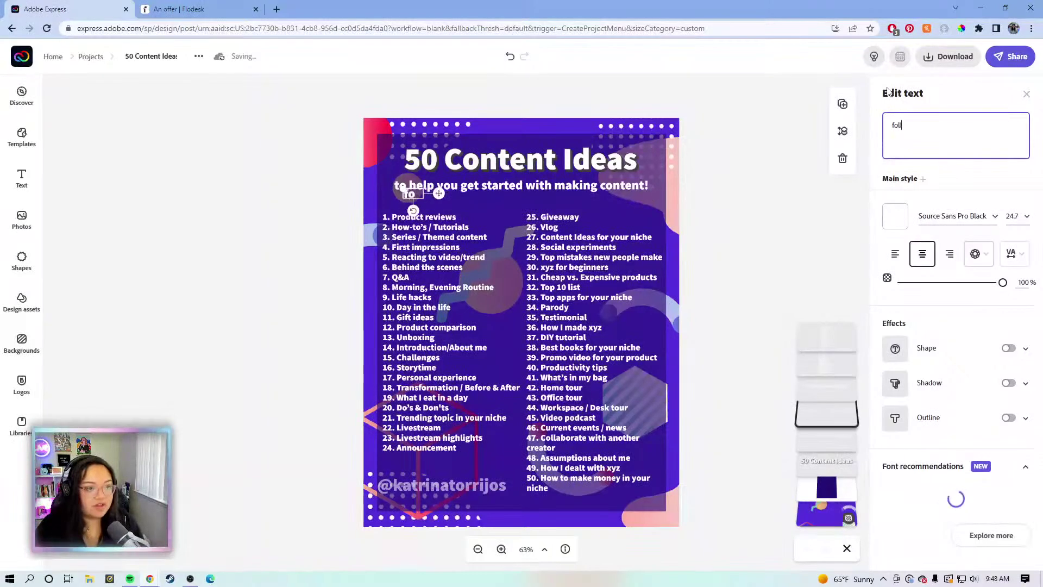
text(ore)
key(BackSpace)
key(BackSpace)
key(BackSpace)
key(BackSpace)
text(for more )
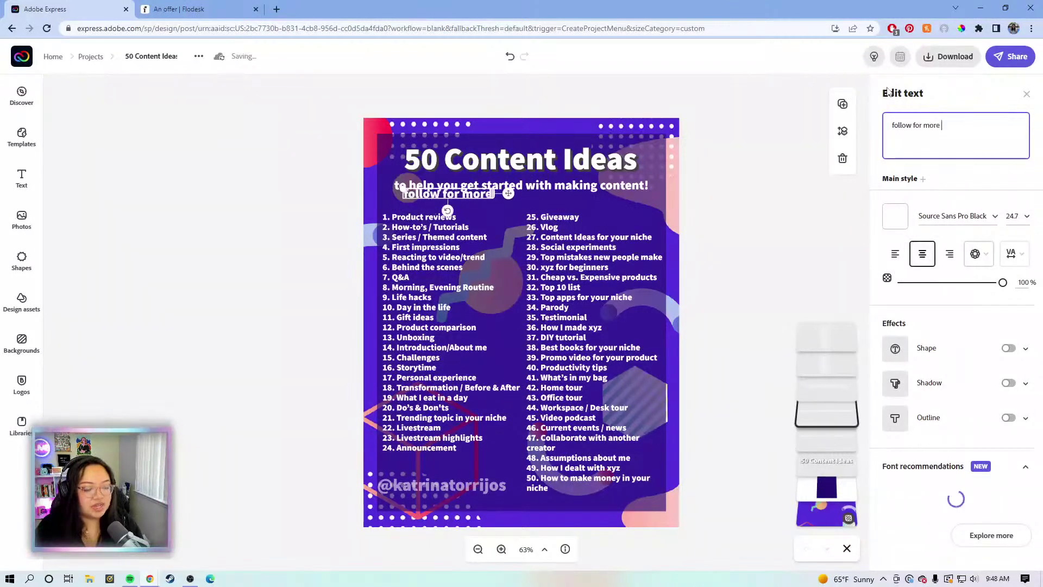
text(l)
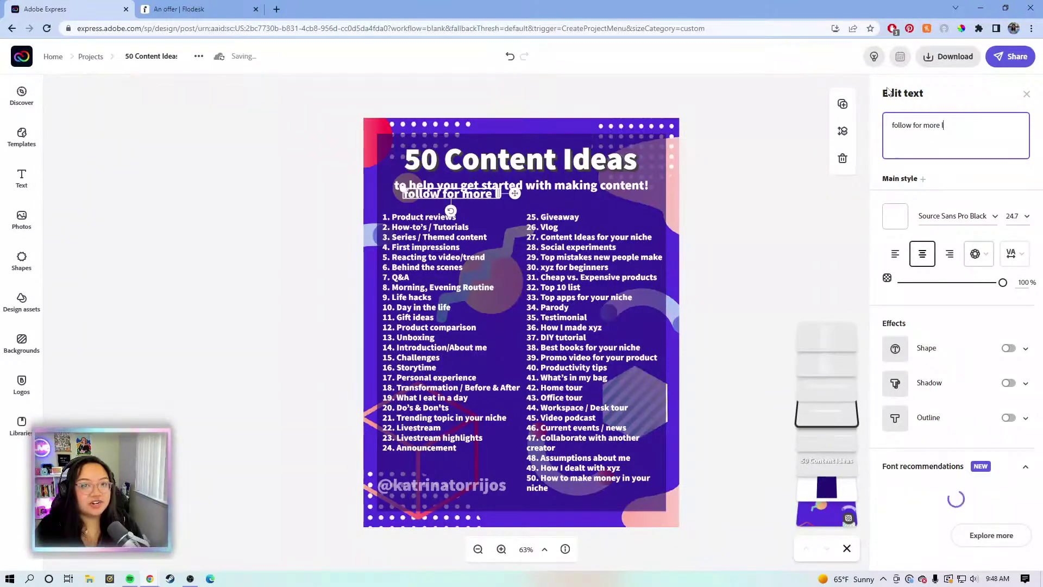
key(BackSpace)
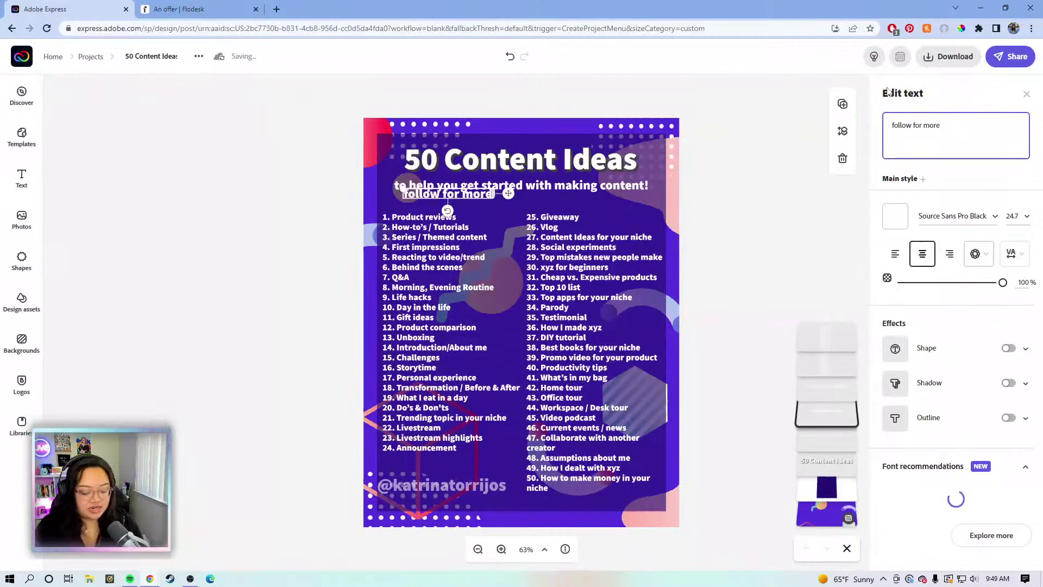
text(c)
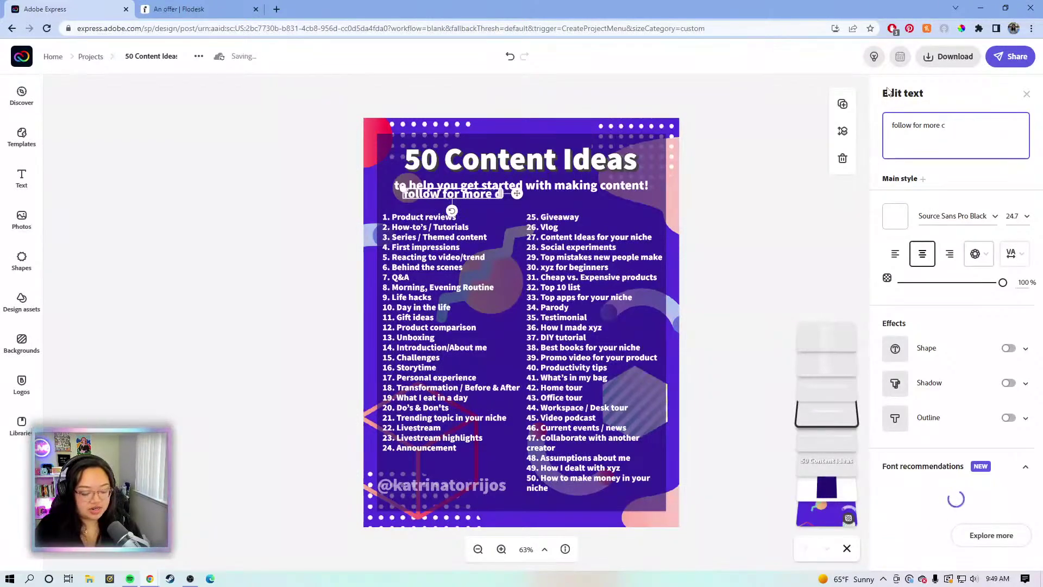
key(BackSpace)
text(tip)
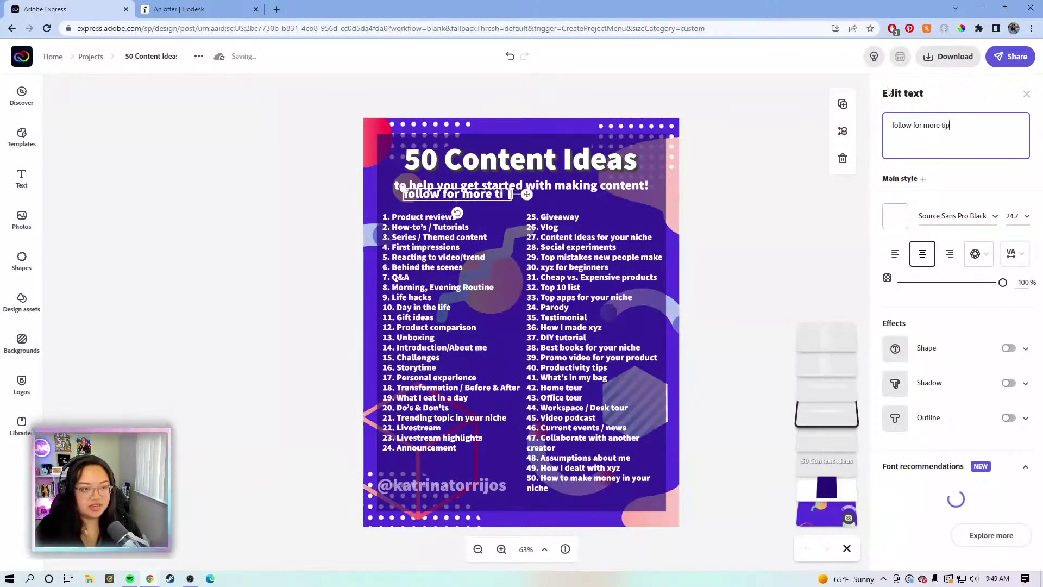
text(s and advice)
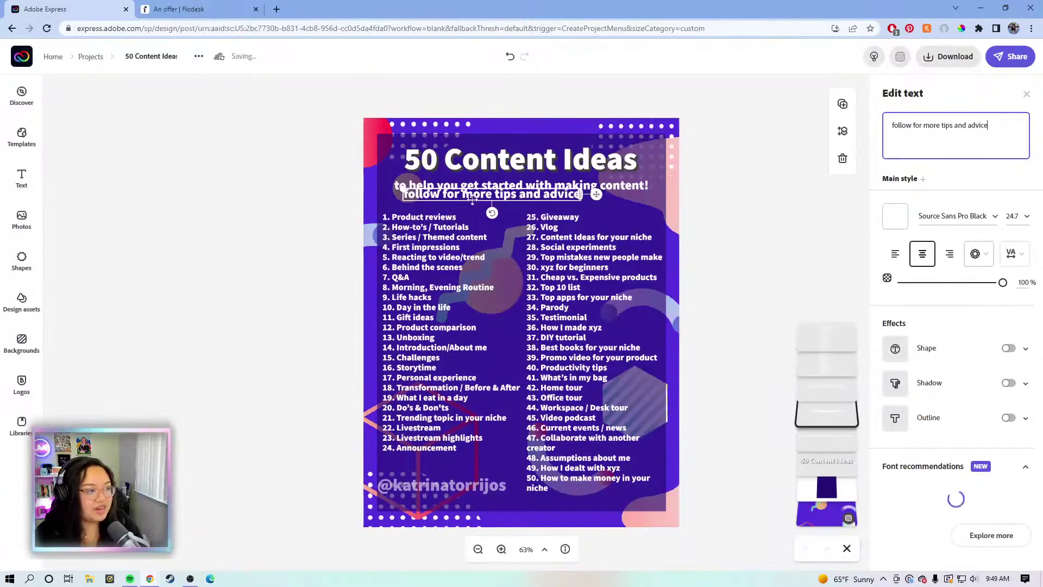
click(523, 197)
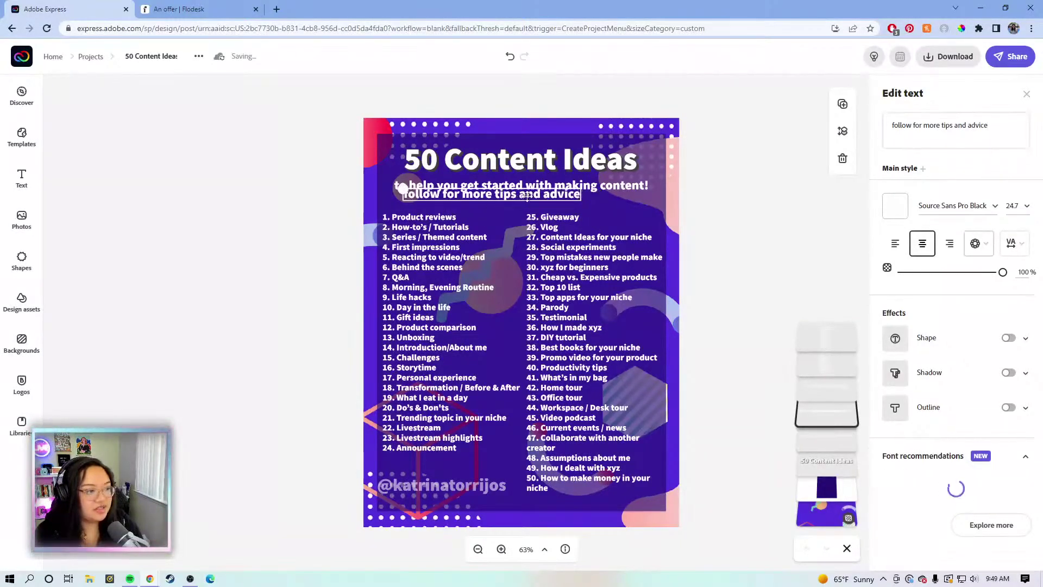
Shrink the follow line to size 11 above the handle; set both to about 55% opacity
drag(597, 194, 566, 471)
drag(377, 463, 521, 473)
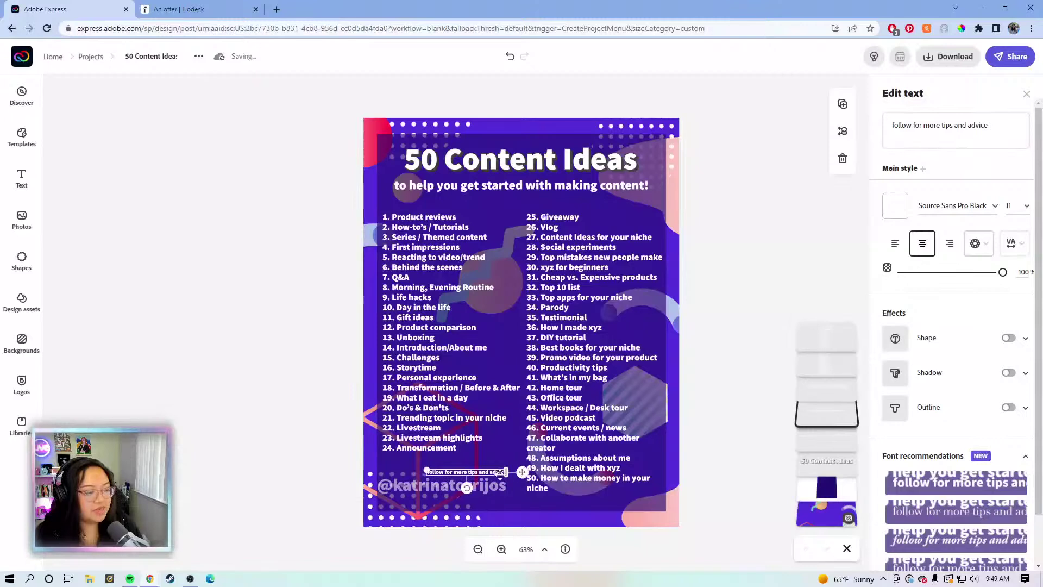
click(421, 485)
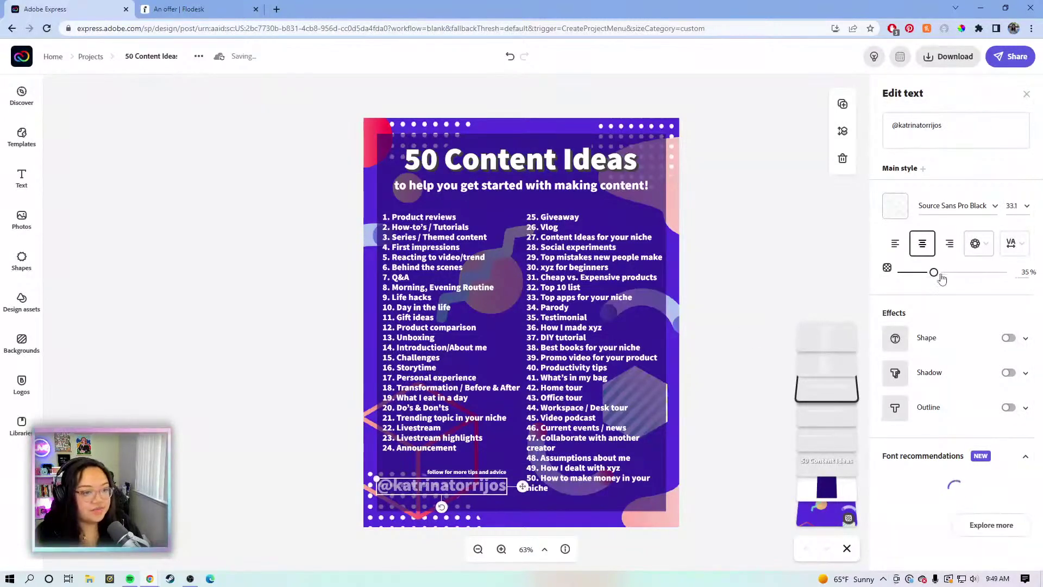
drag(932, 272, 956, 283)
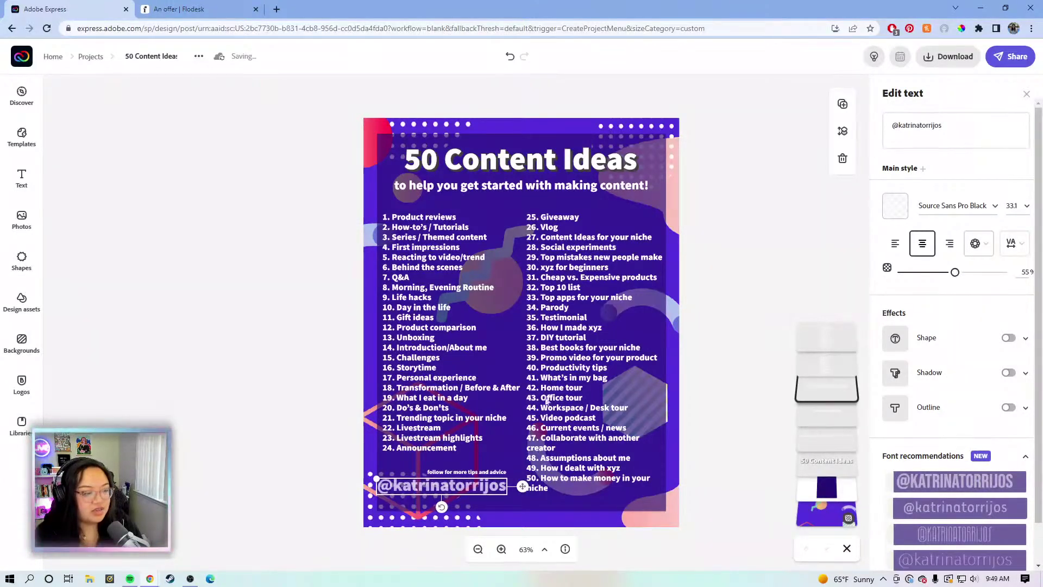
click(500, 477)
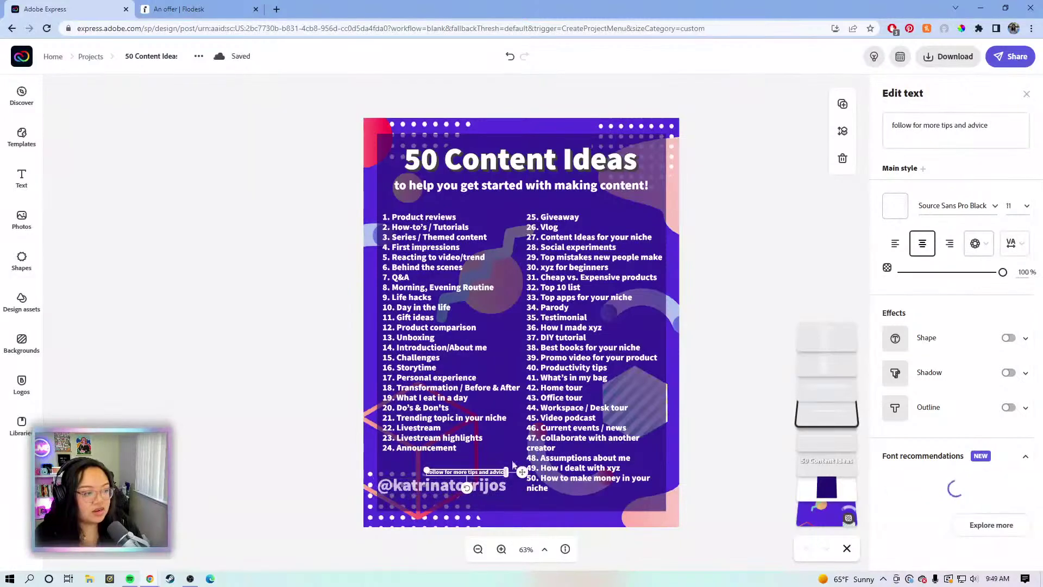
click(955, 274)
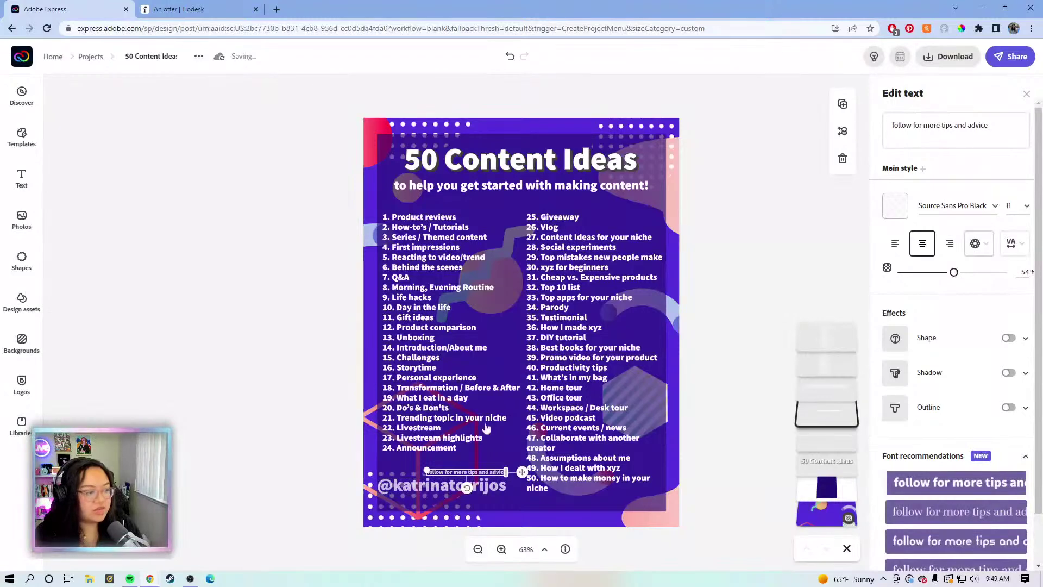
Zoom in to 100% and pan around to inspect the list and footer
click(501, 551)
click(501, 551)
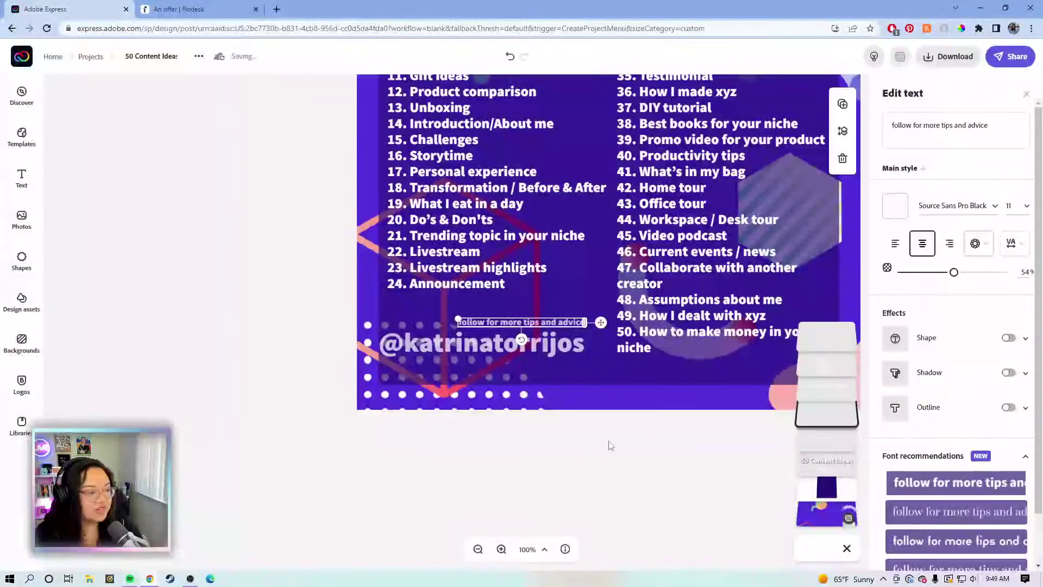
drag(746, 206, 646, 406)
drag(729, 207, 734, 344)
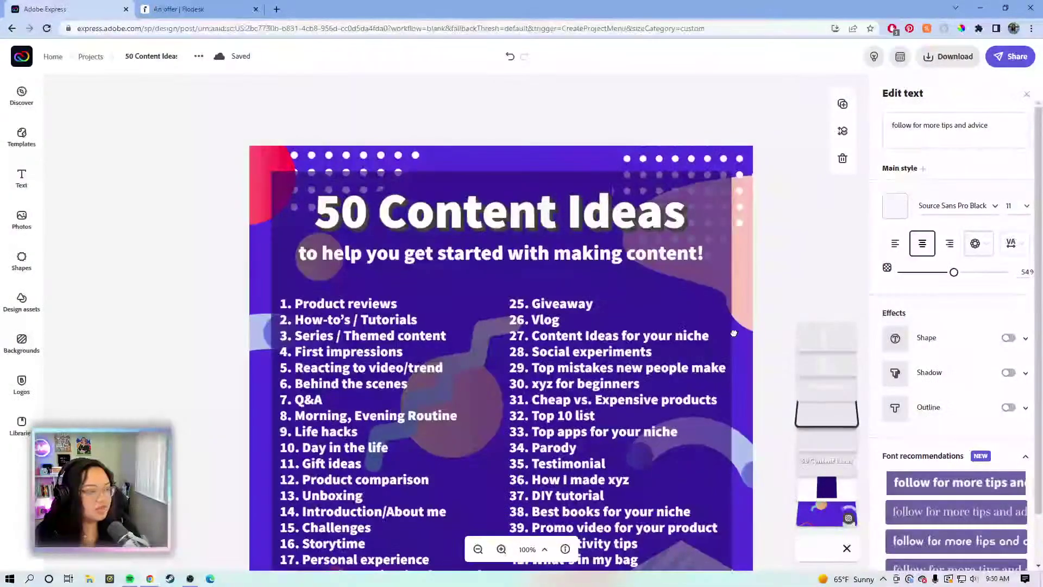
scroll(734, 343, down, 3)
scroll(683, 384, down, 1)
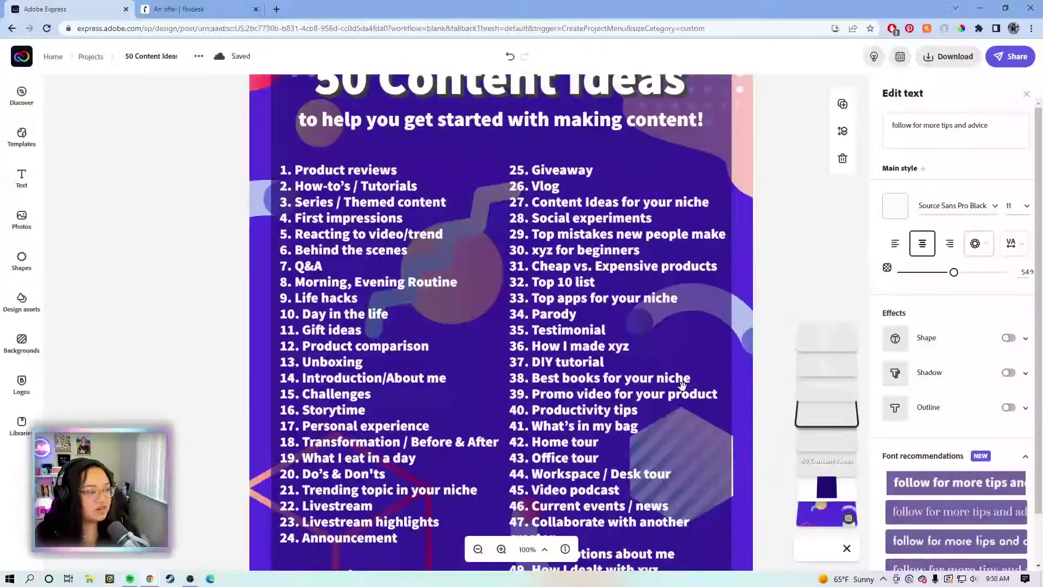
scroll(682, 383, down, 2)
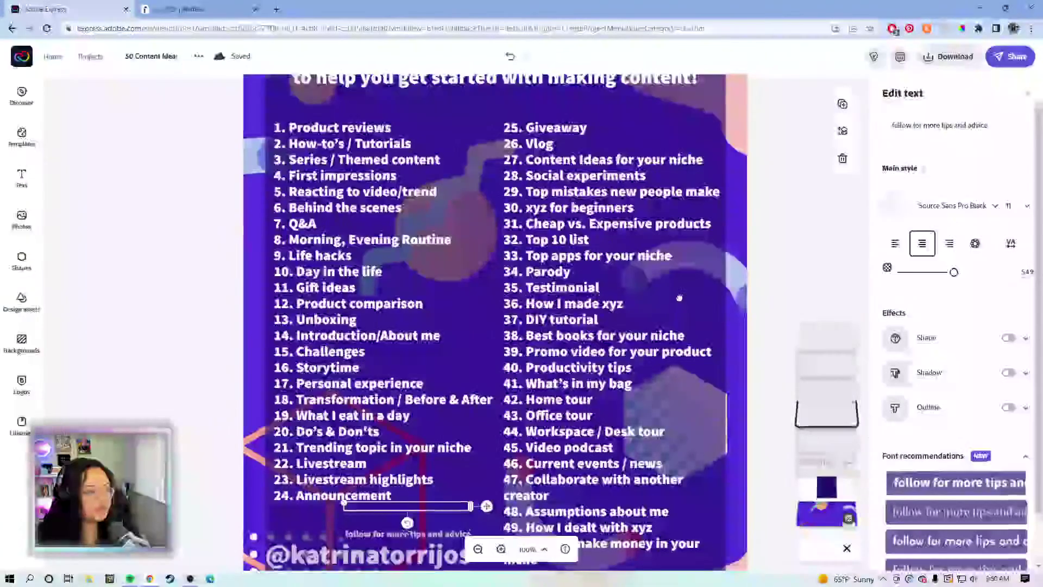
scroll(687, 276, down, 3)
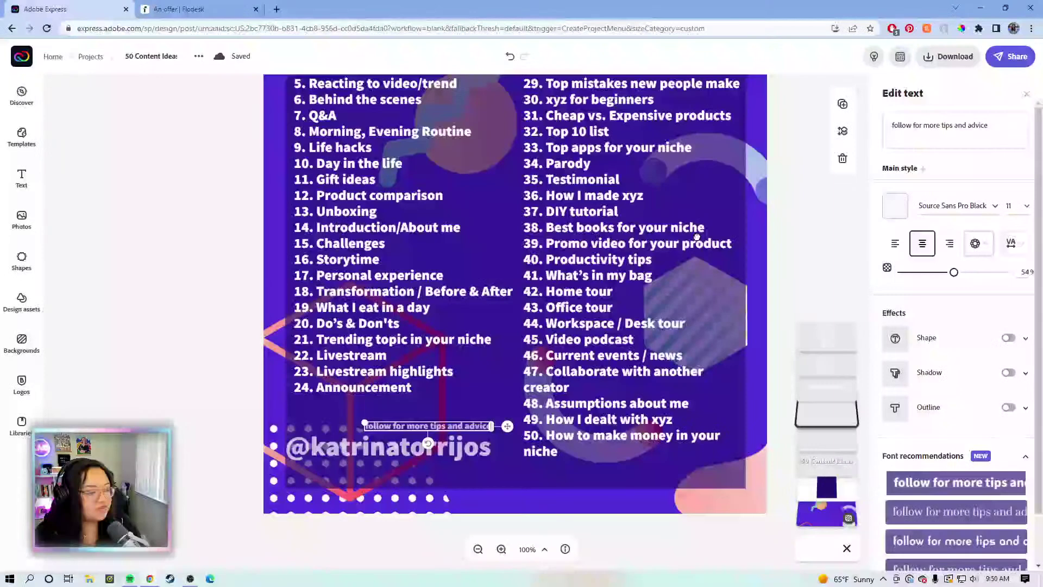
Bring the footer into view and raise the social handle's opacity to about 60%
scroll(689, 255, up, 1)
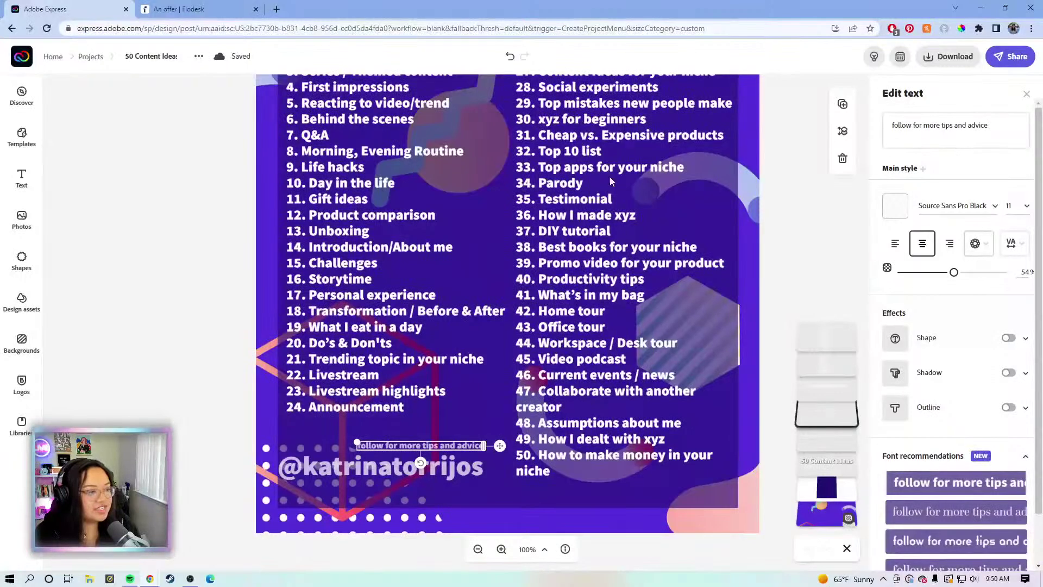
scroll(681, 234, up, 3)
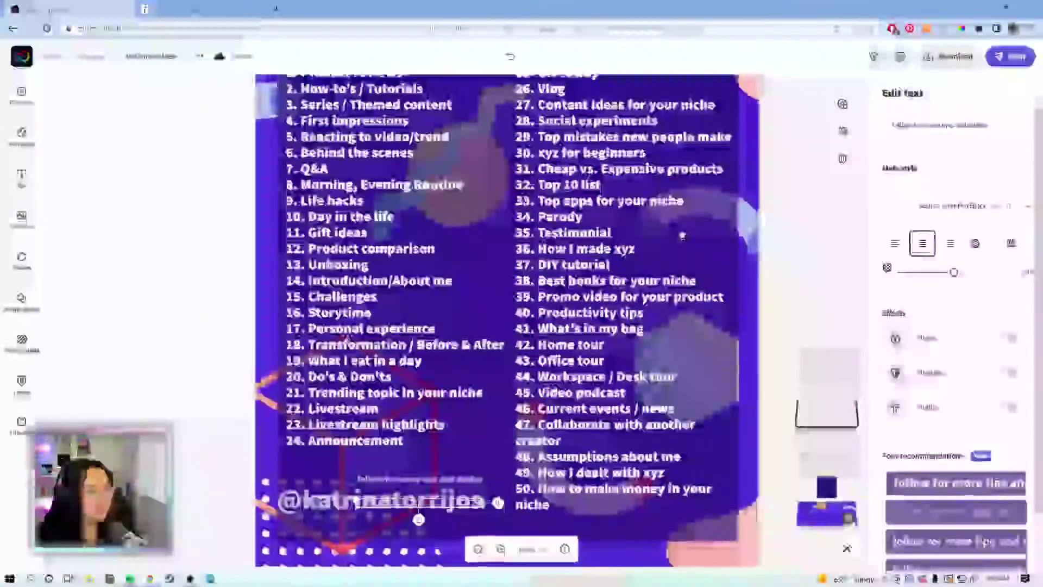
drag(681, 234, 683, 190)
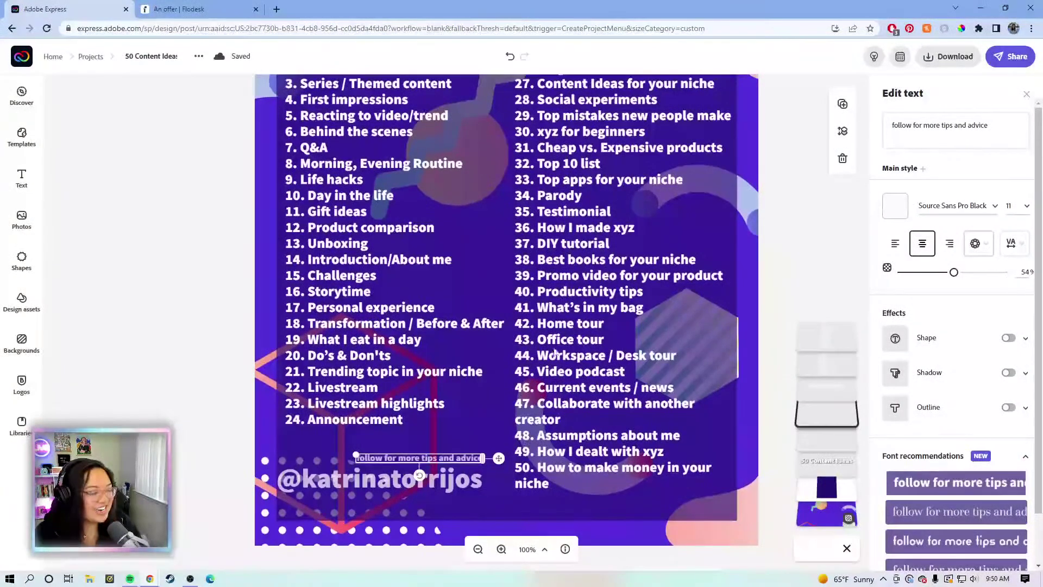
click(328, 490)
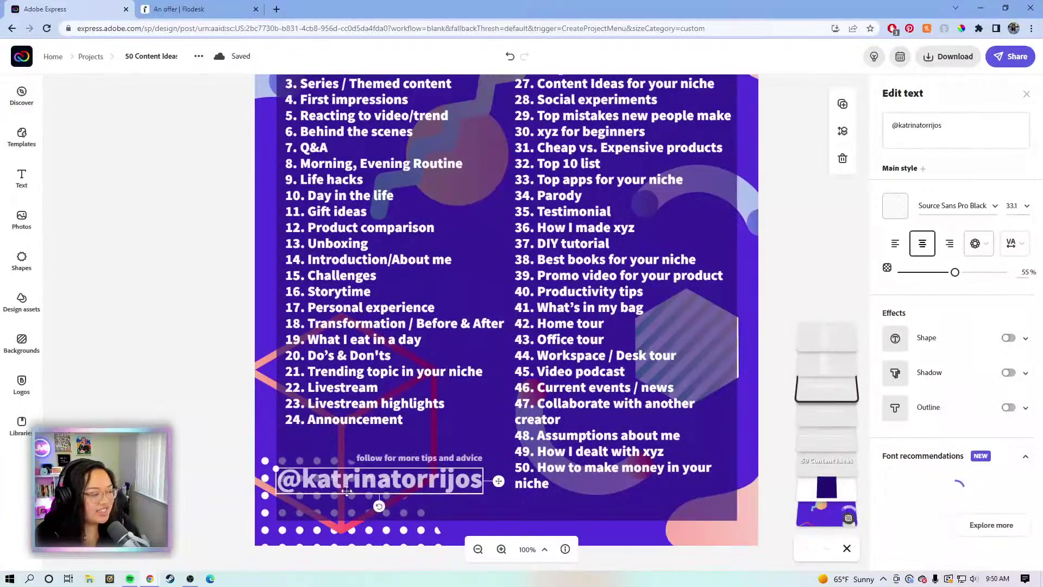
click(962, 273)
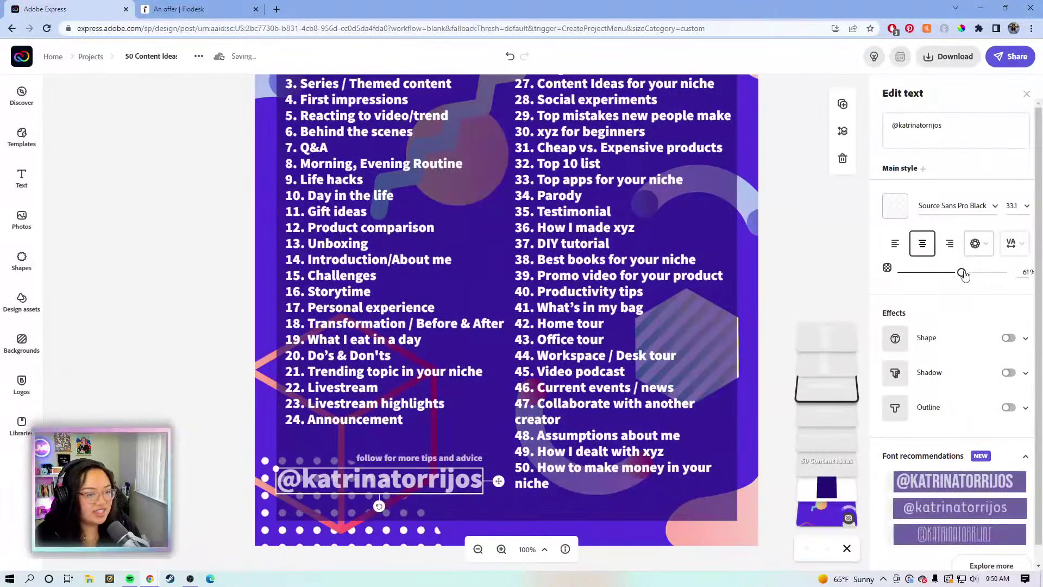
drag(964, 275, 962, 276)
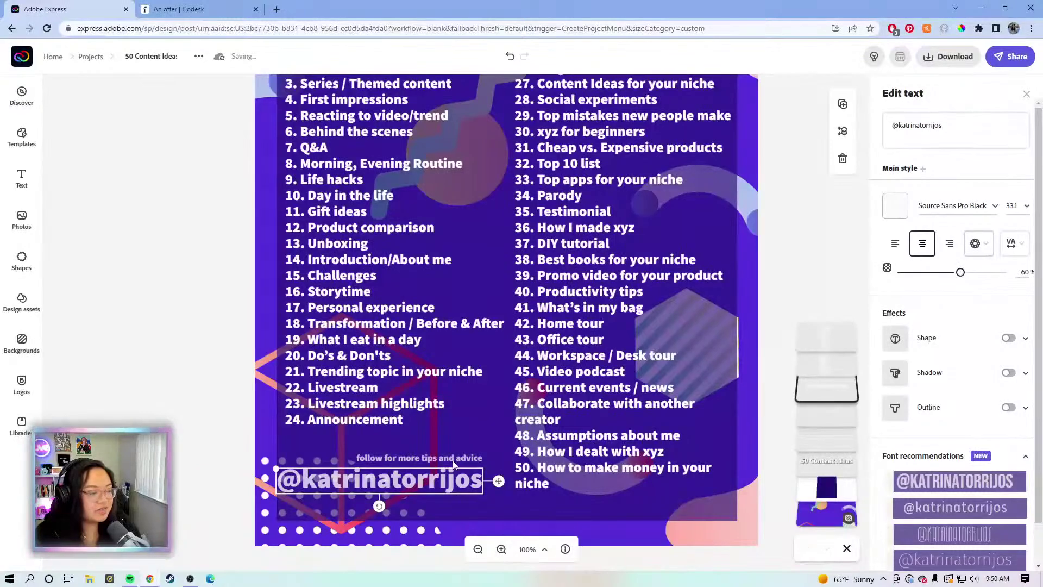
Settle the follow line just above the handle and raise its opacity to 75%
click(467, 459)
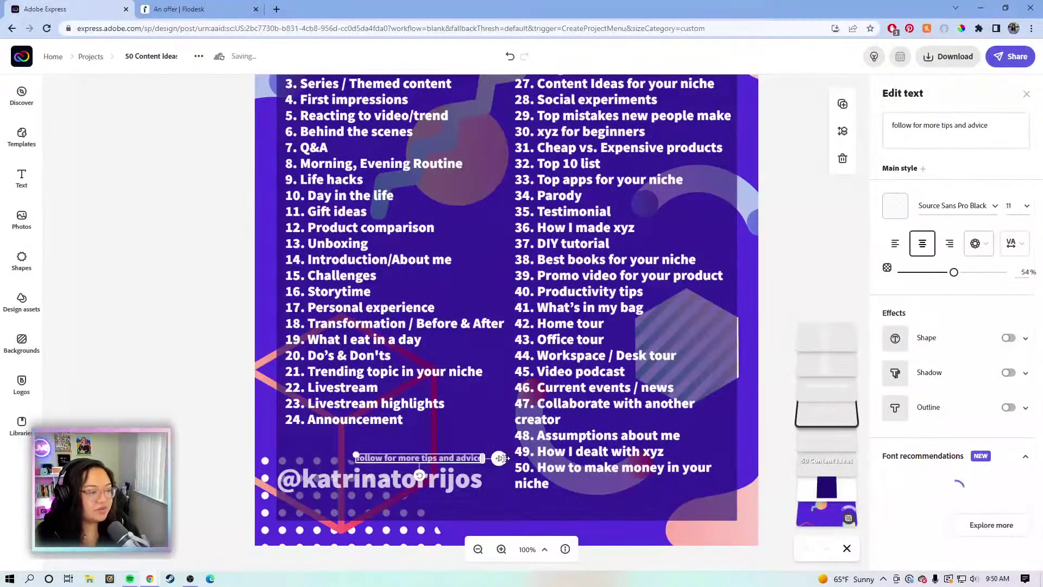
drag(356, 454, 348, 454)
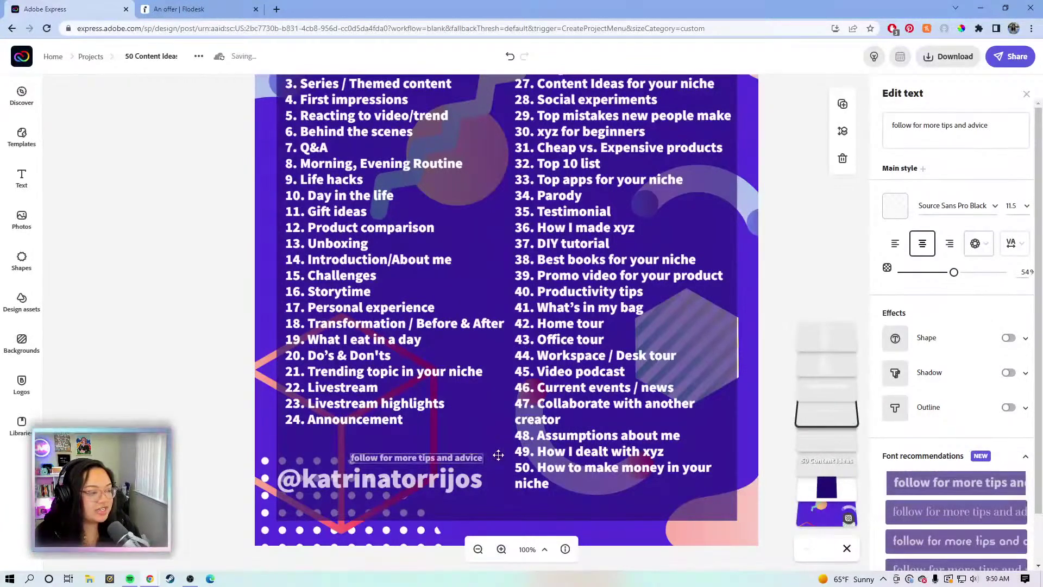
drag(496, 457, 495, 454)
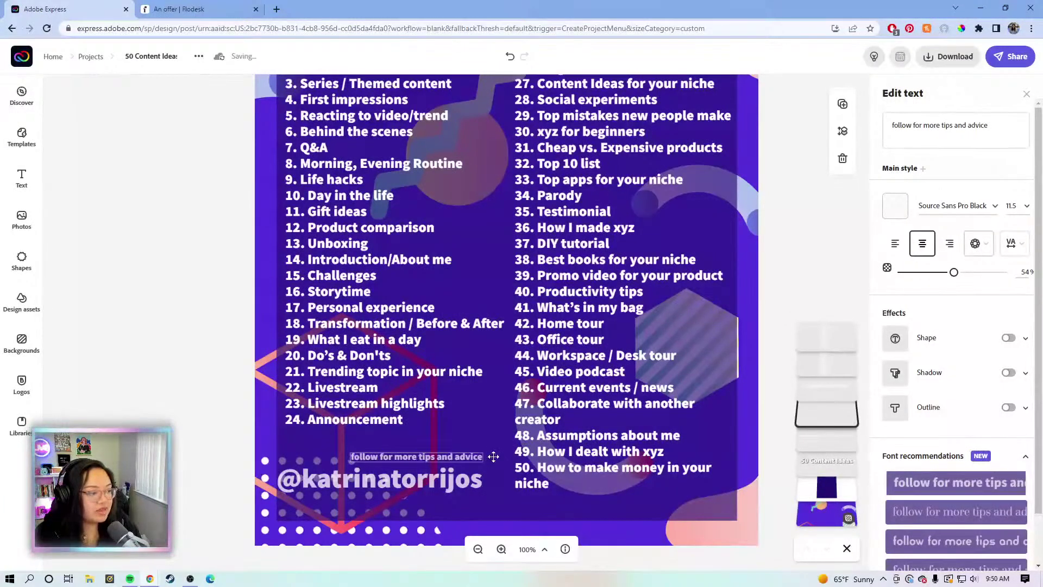
drag(490, 459, 490, 461)
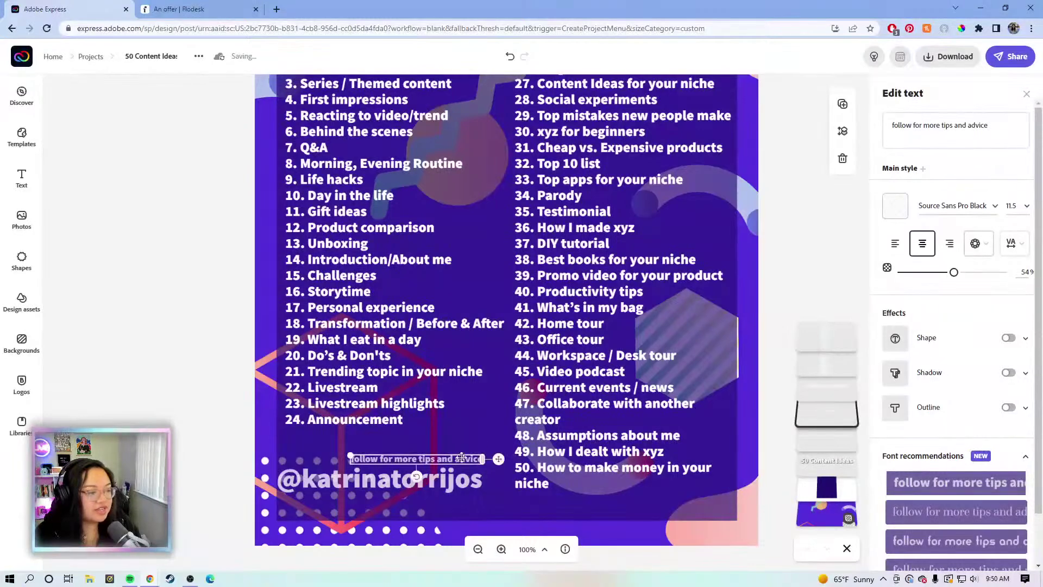
drag(969, 278, 978, 280)
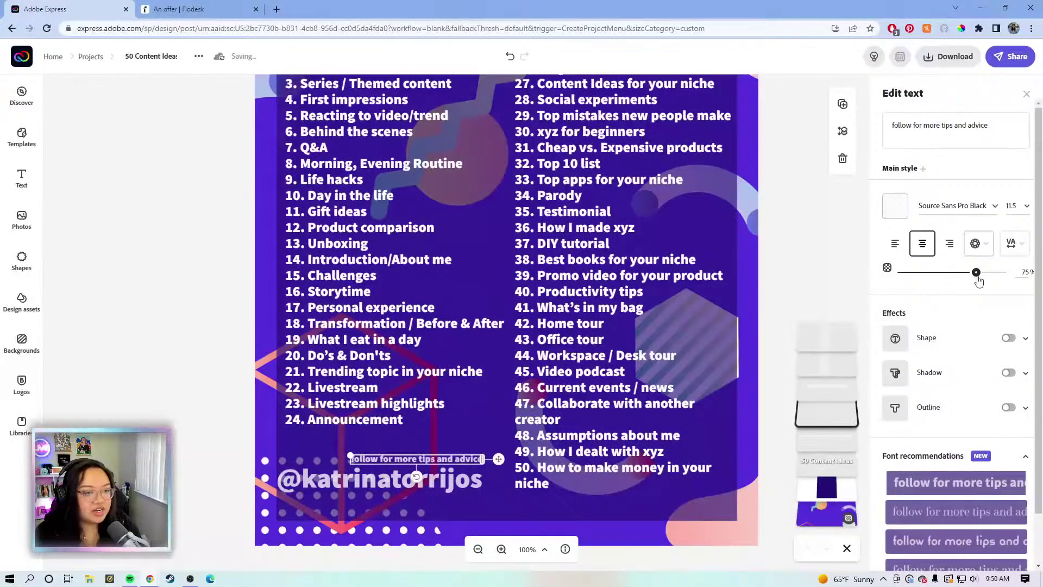
Raise the social handle and the follow line to 100% opacity
click(335, 481)
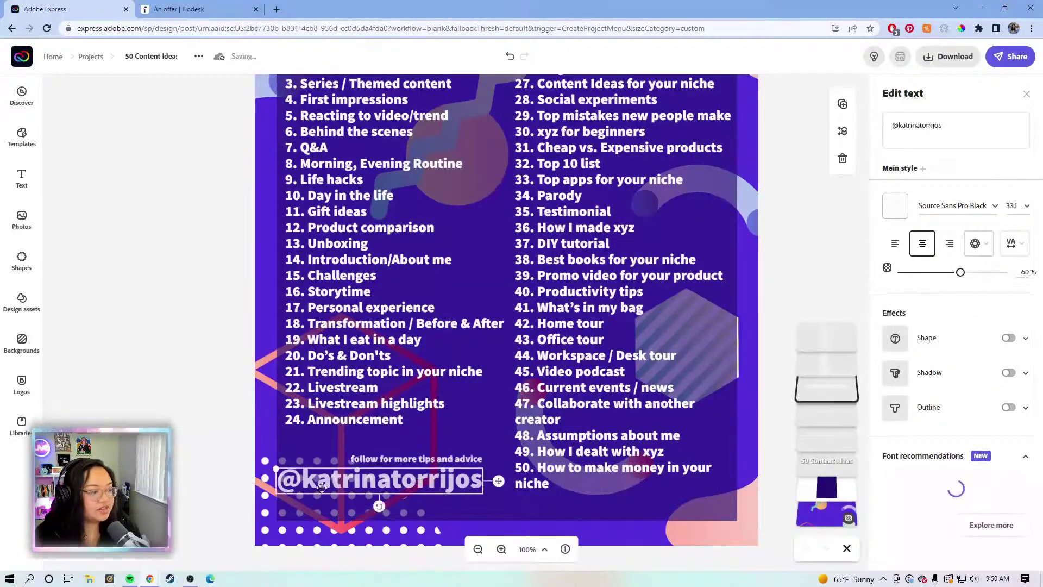
click(983, 277)
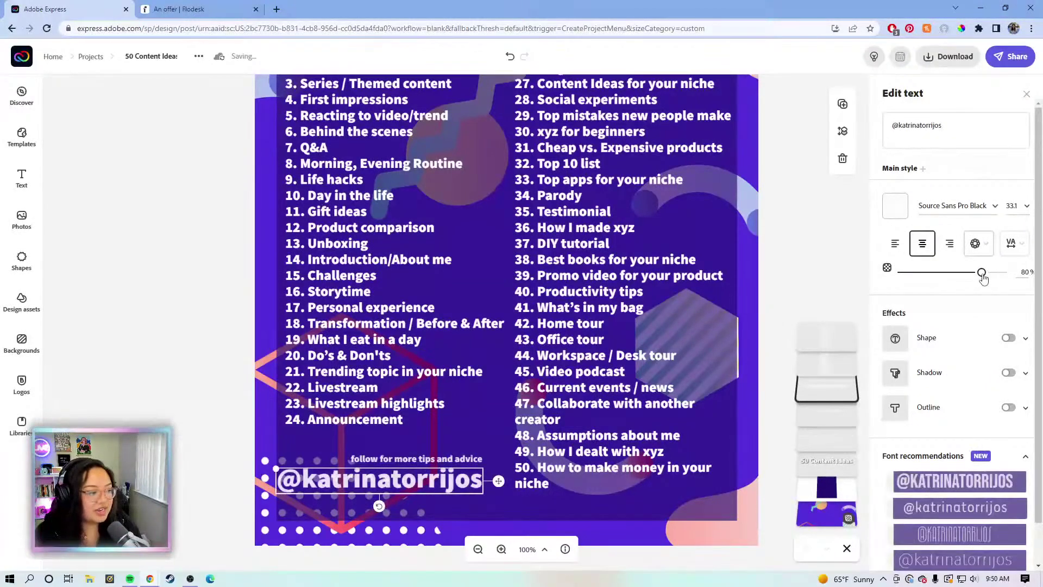
click(413, 459)
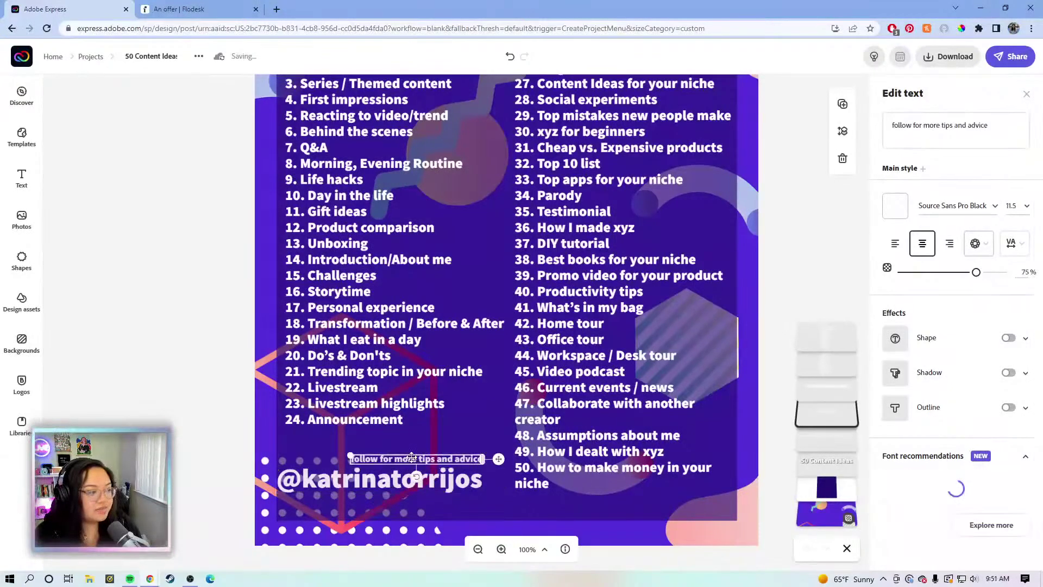
click(364, 482)
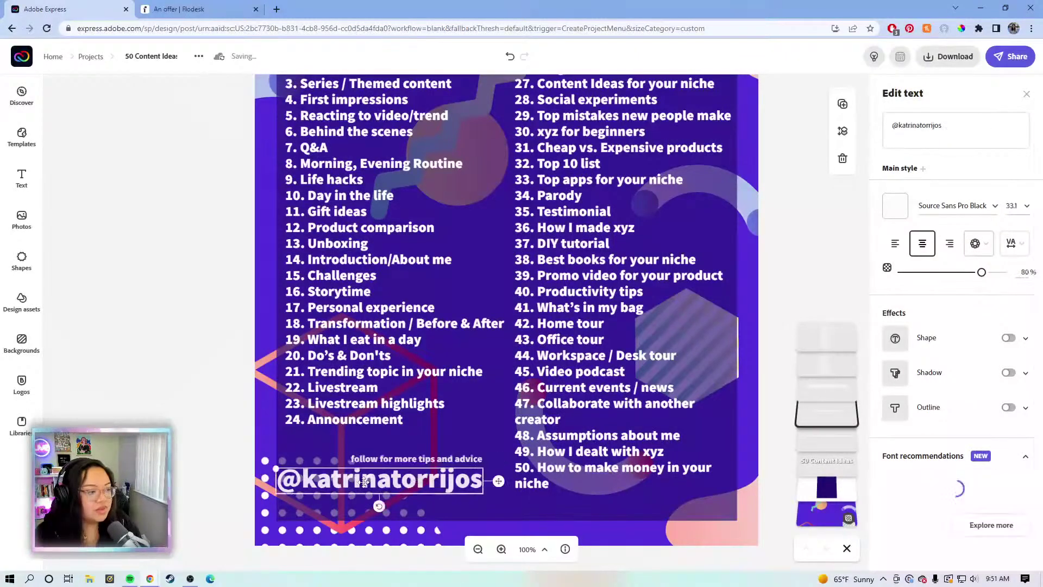
click(1003, 272)
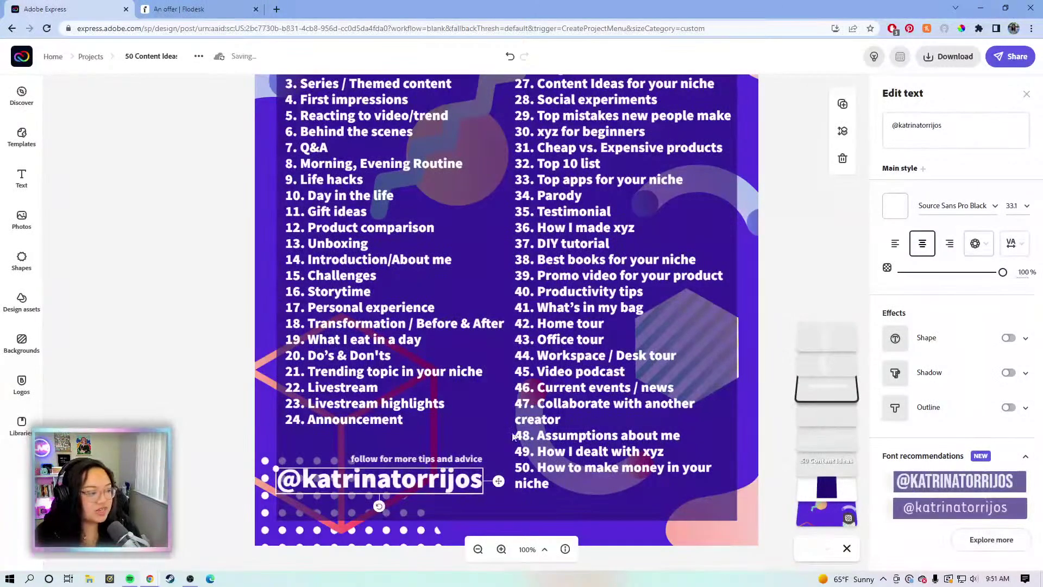
click(443, 460)
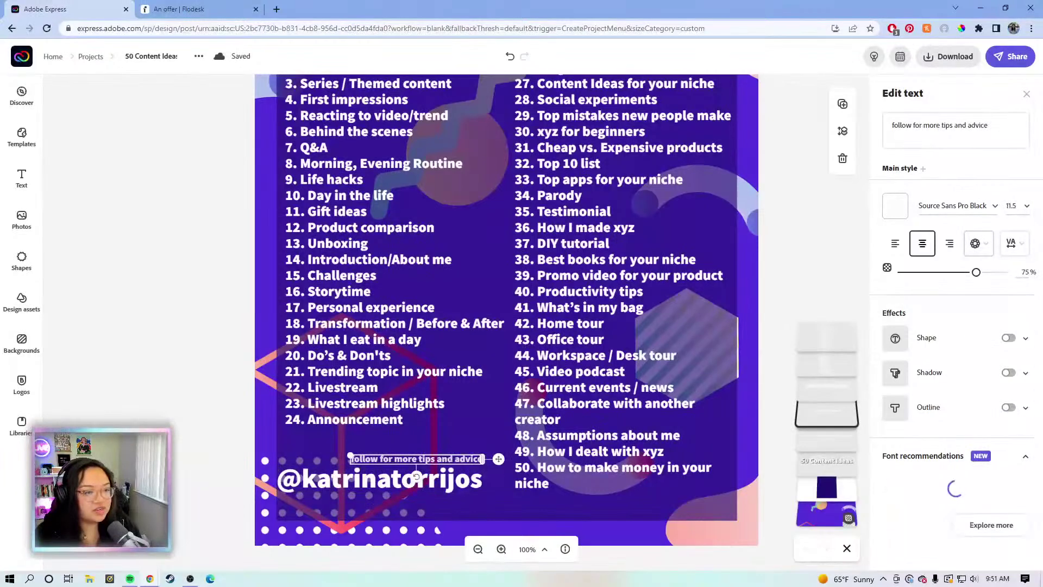
click(816, 247)
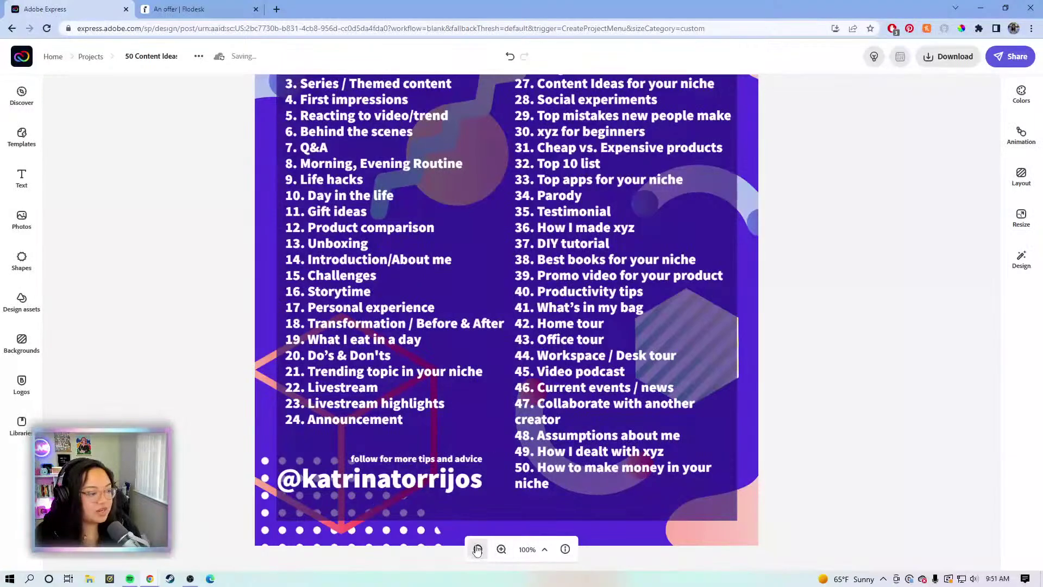
click(478, 550)
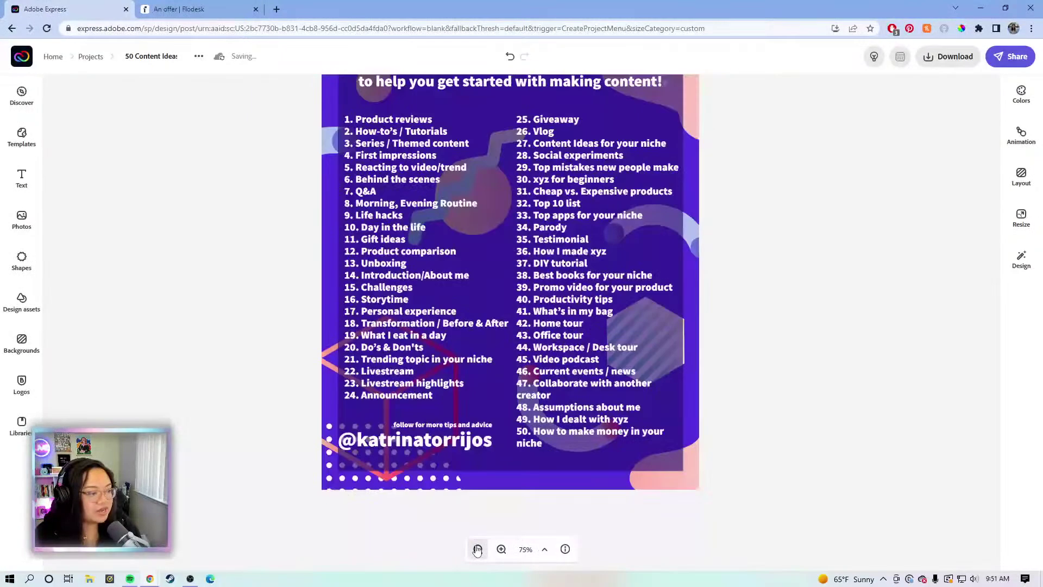
Align the follow line and handle with the list's left edge, scaling the handle down slightly
click(481, 428)
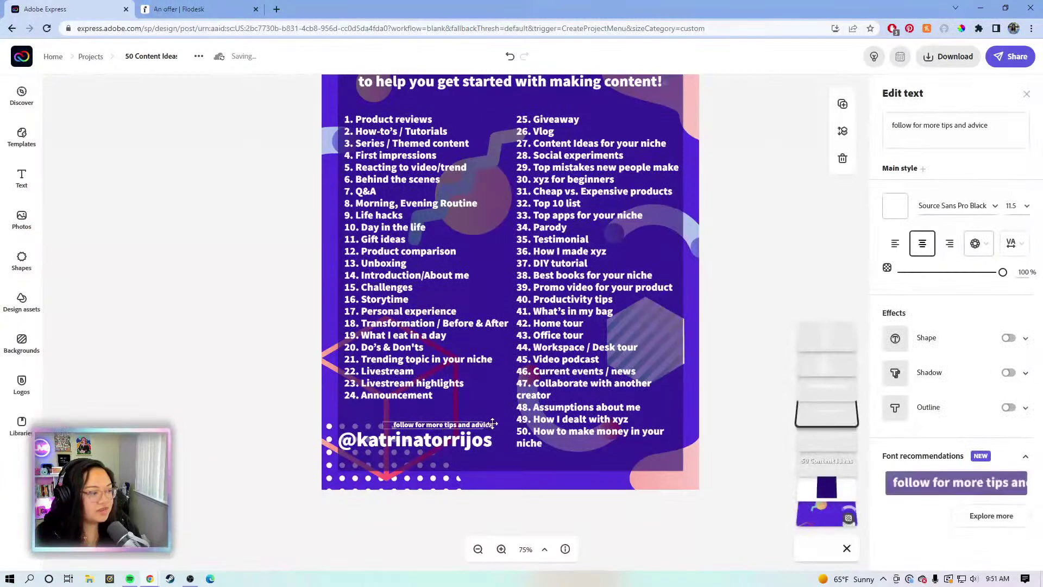
drag(478, 428, 466, 427)
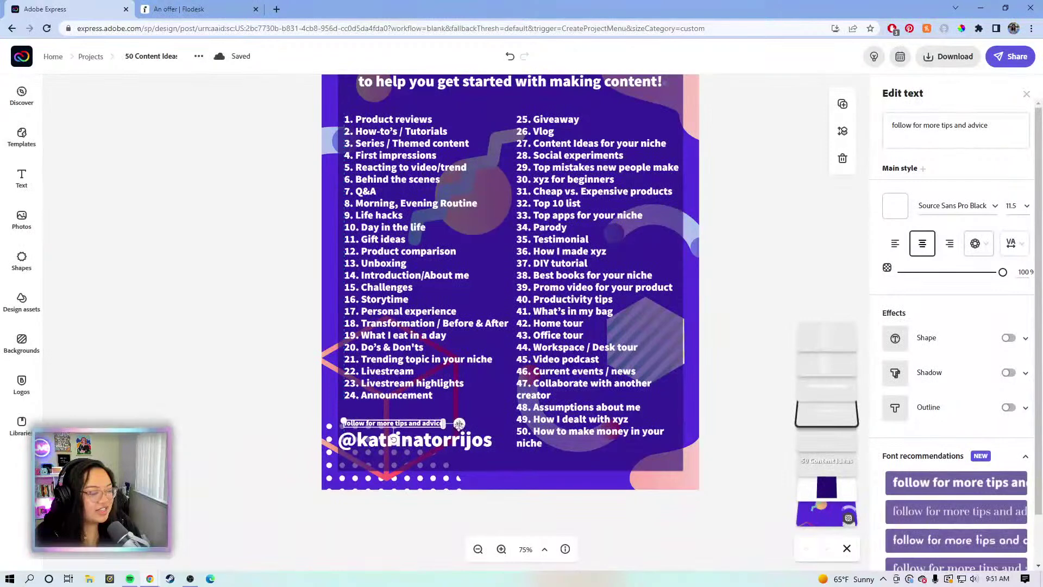
click(480, 443)
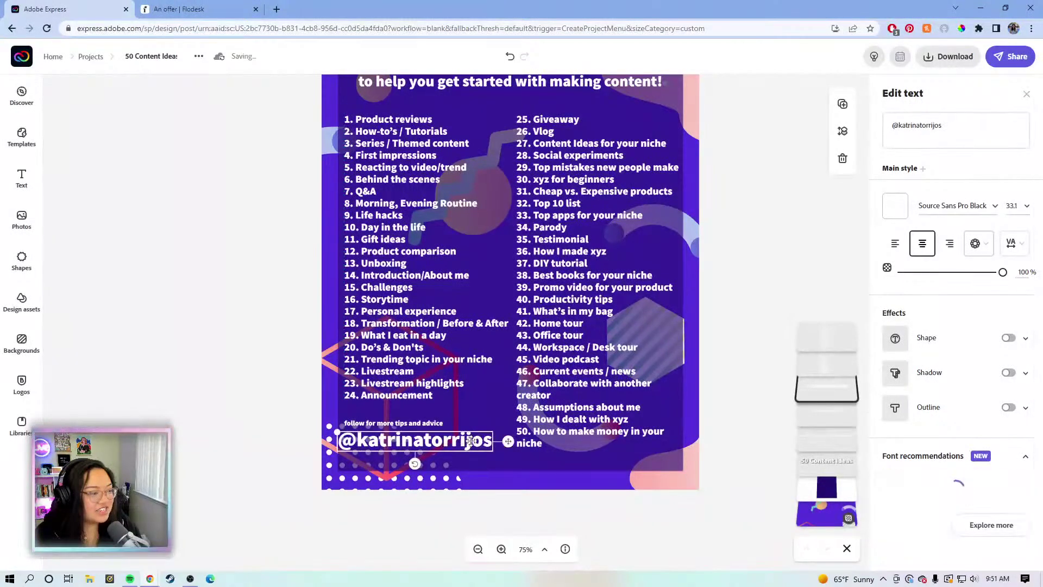
drag(467, 443, 474, 446)
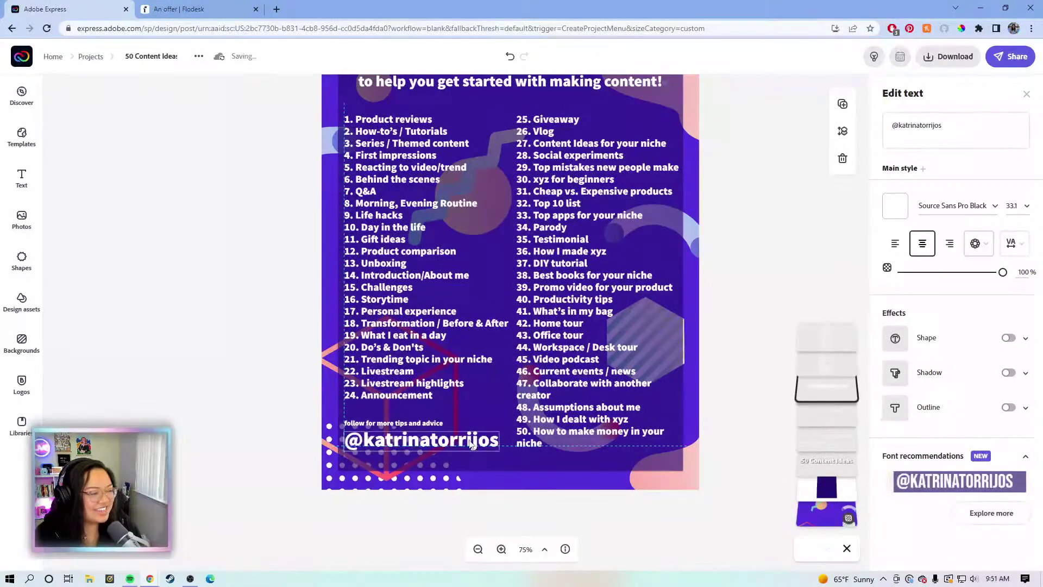
drag(344, 432, 352, 432)
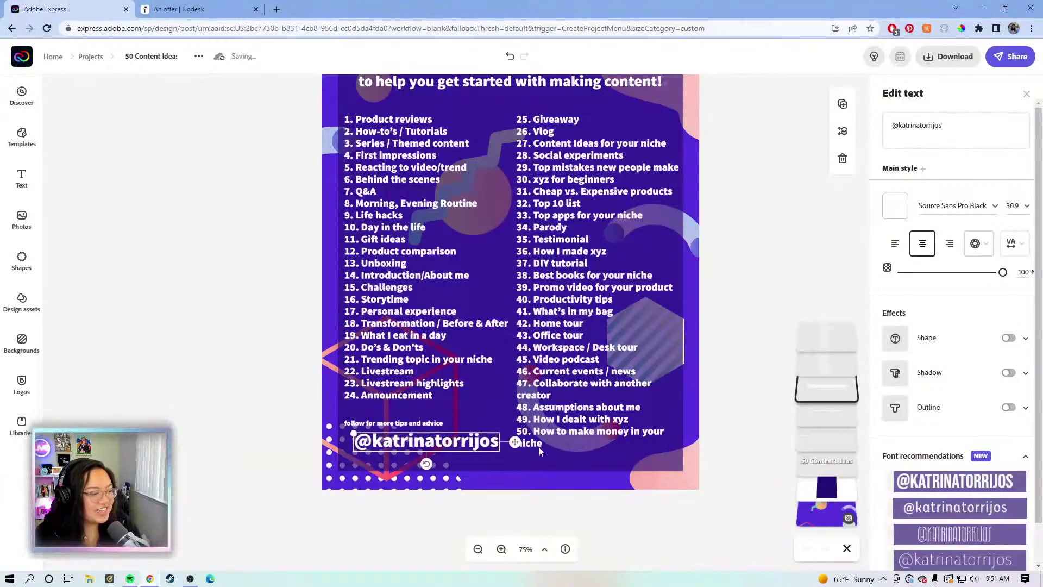
drag(515, 443, 511, 443)
Nudge the follow line slightly lower so it sits neatly above the handle
key(Escape)
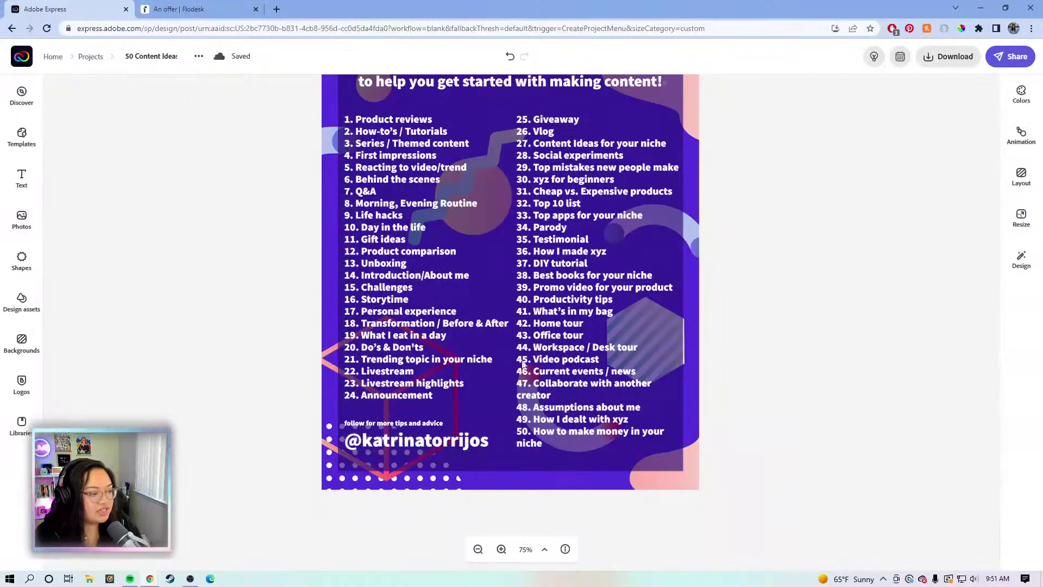
click(431, 425)
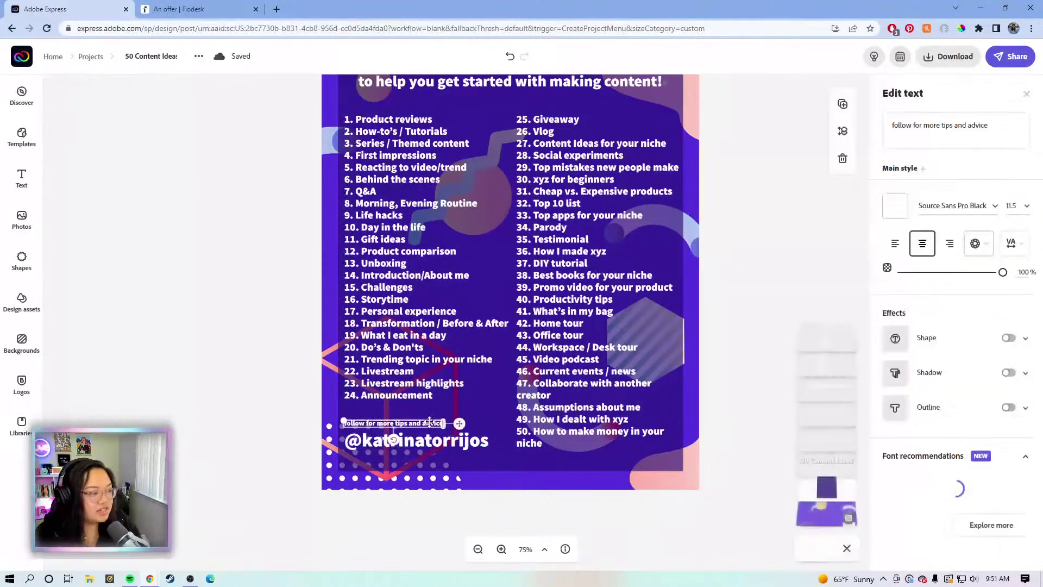
drag(460, 424, 461, 427)
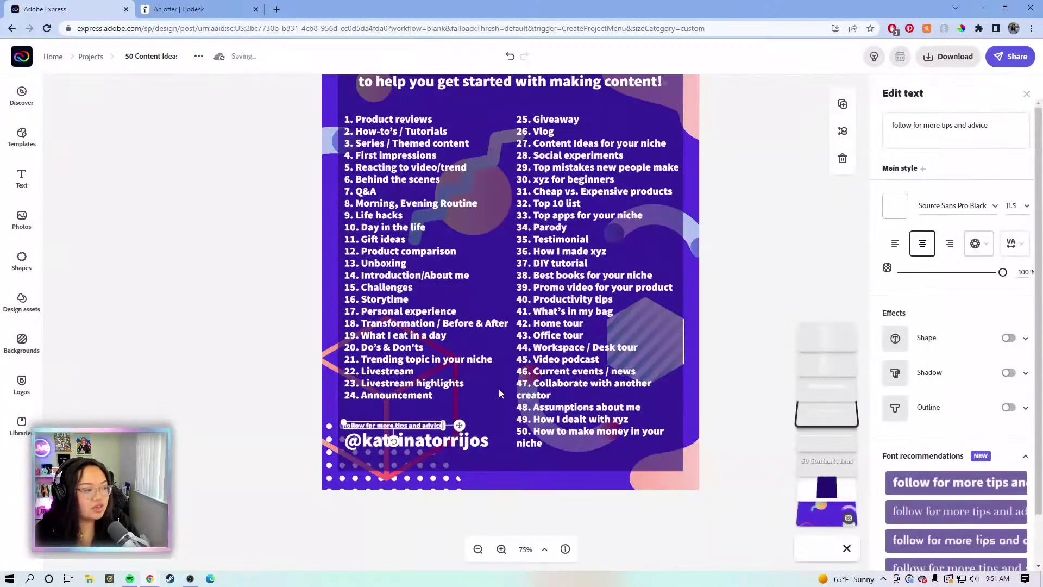
click(755, 285)
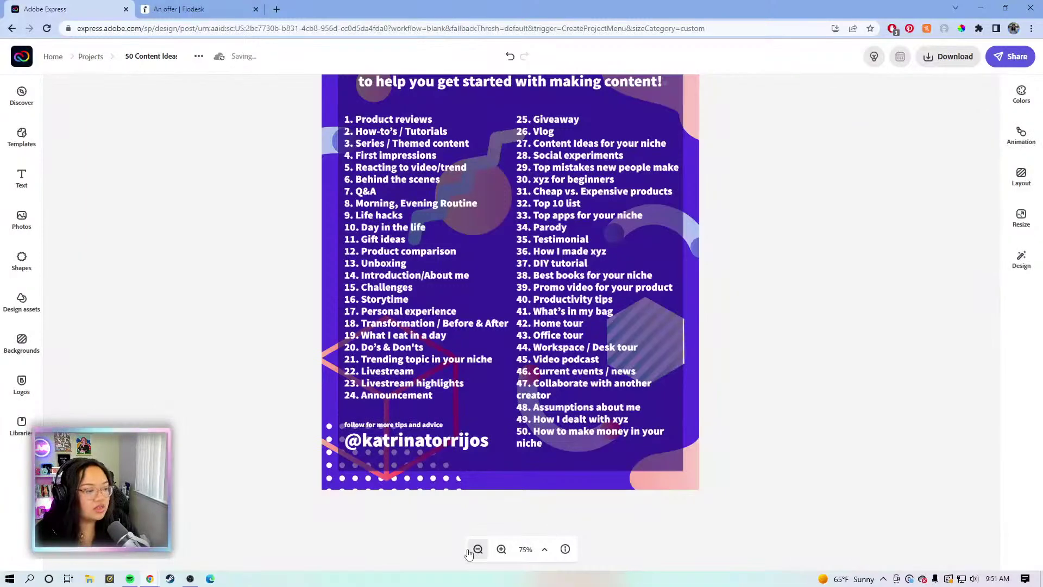
click(478, 549)
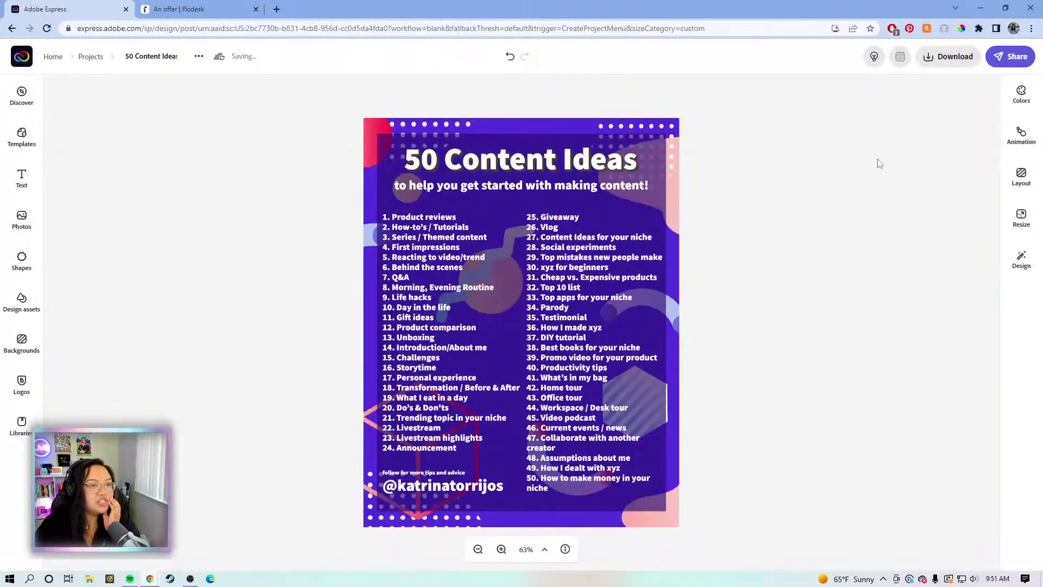
Download the design as a PDF saved as '50 Content Ideas.pdf'
click(948, 68)
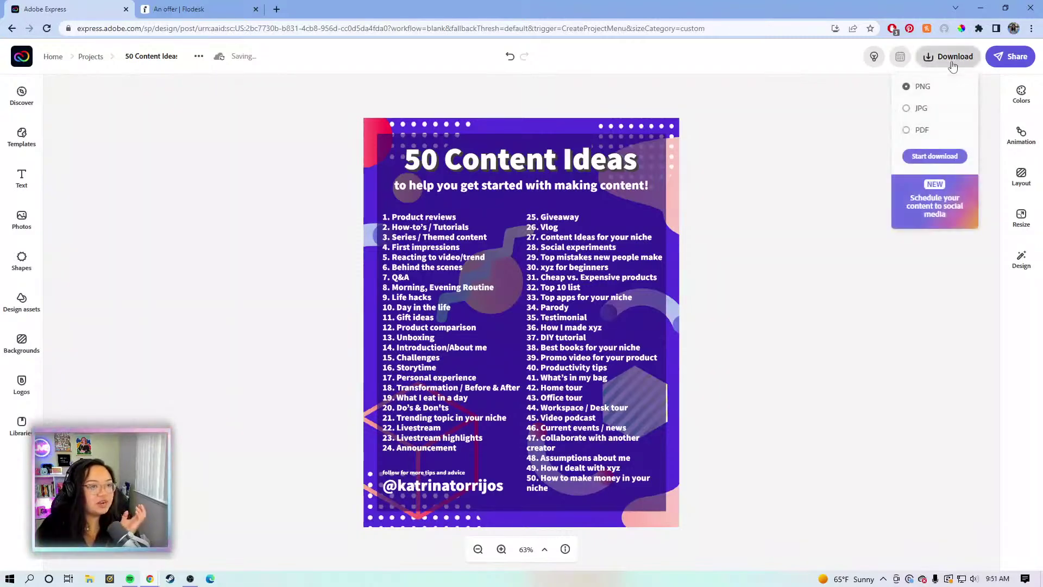
click(923, 134)
click(932, 156)
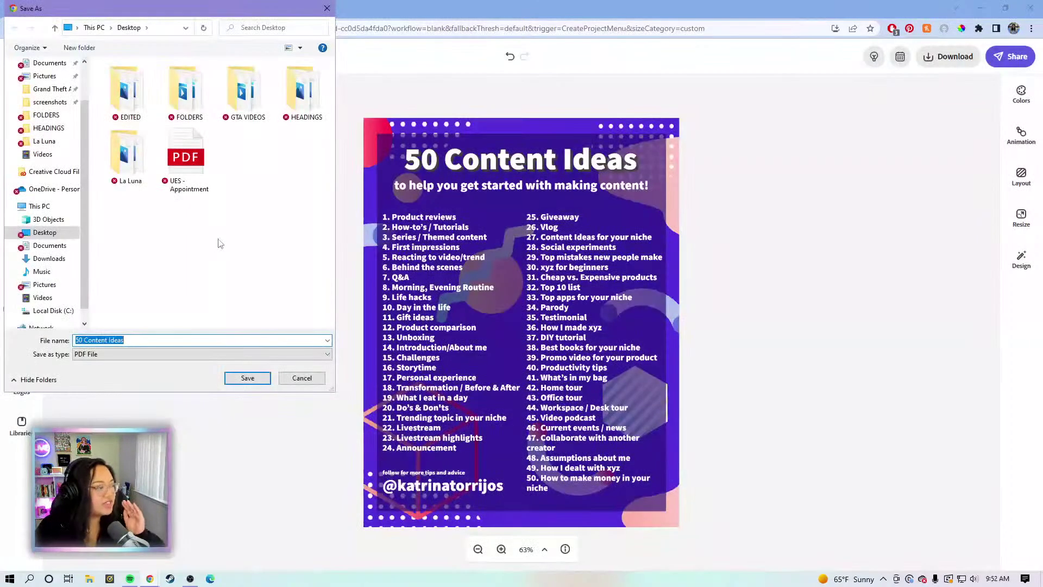
click(247, 378)
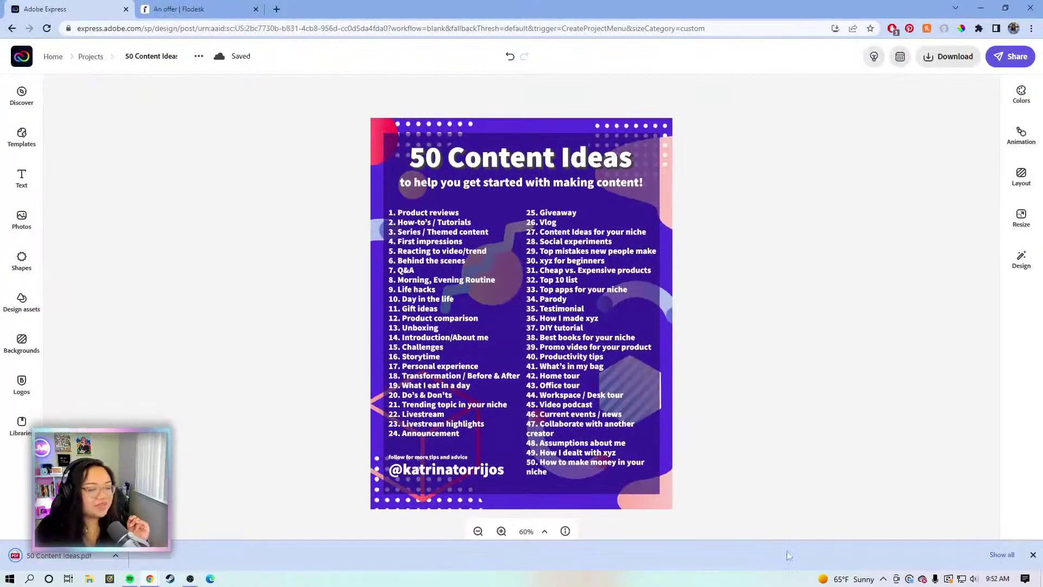
click(1034, 555)
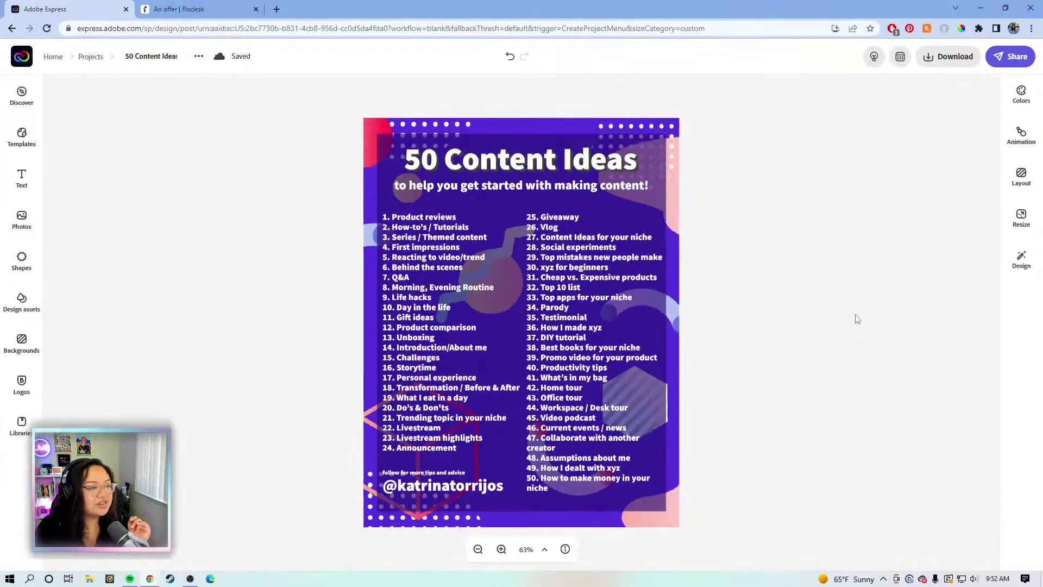
Create a new blank custom-size design using the Letter print size
click(20, 60)
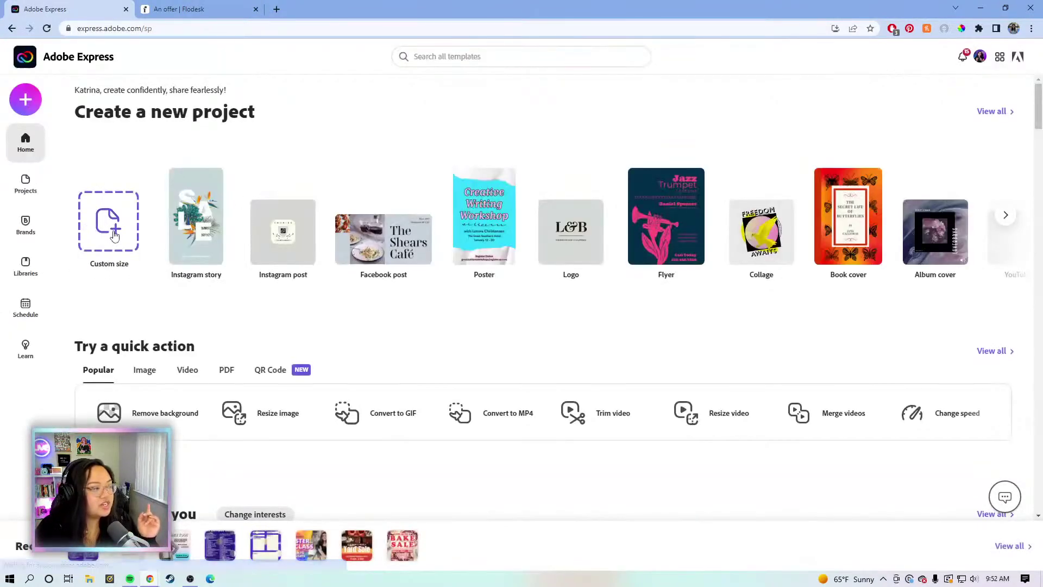
click(114, 235)
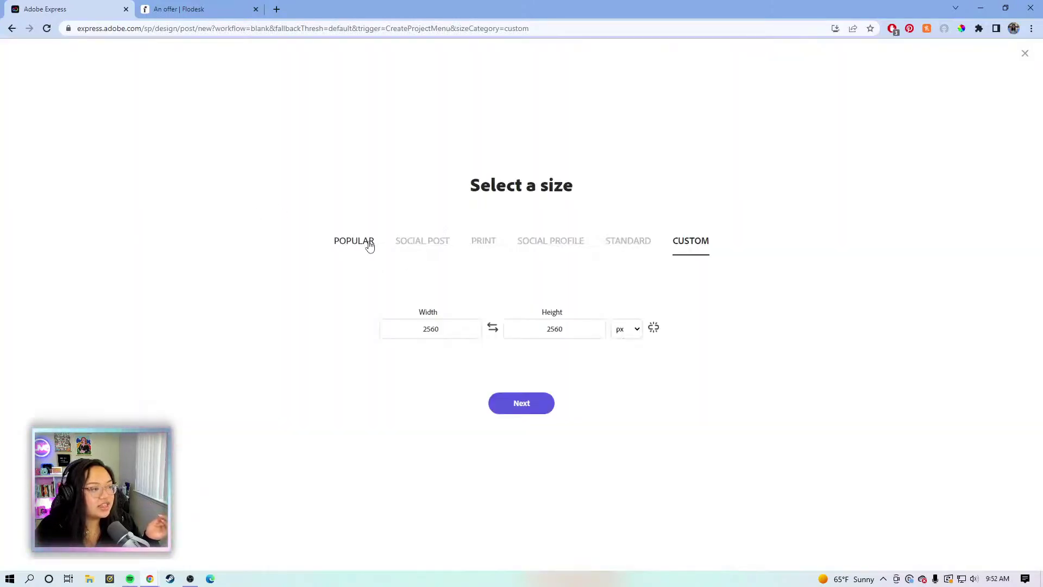
click(485, 244)
click(375, 317)
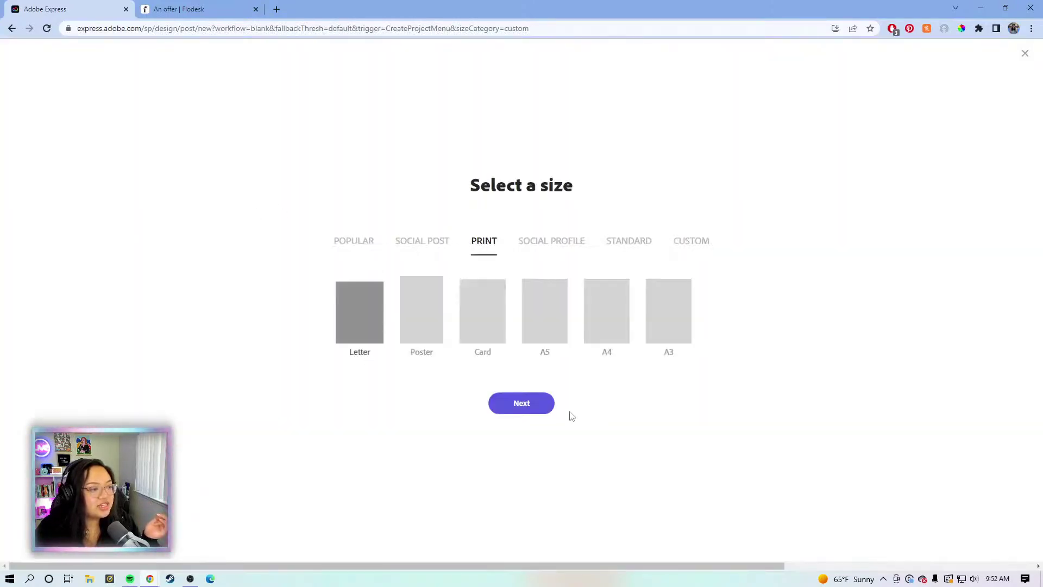
click(535, 404)
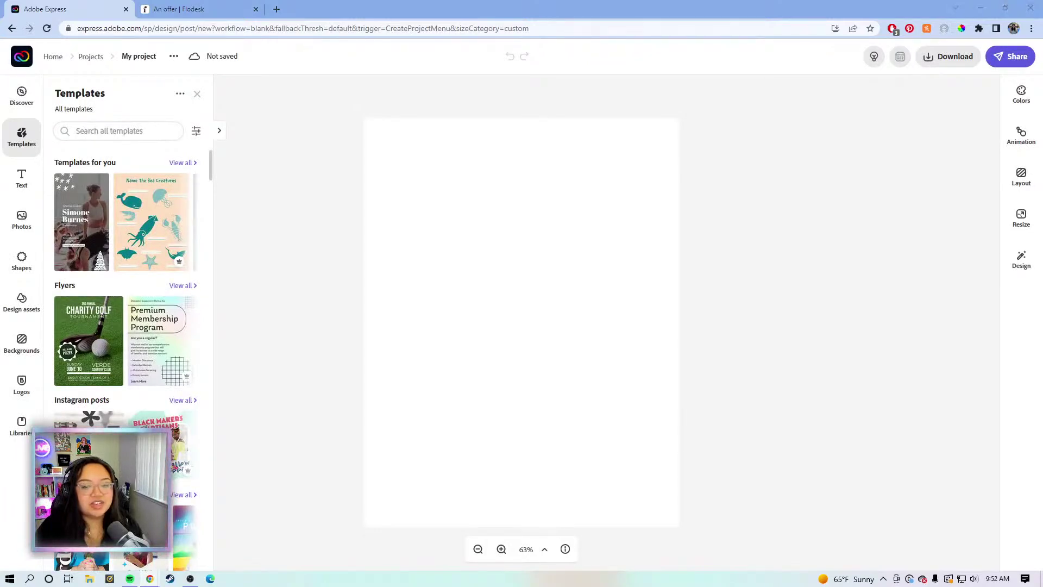
click(770, 201)
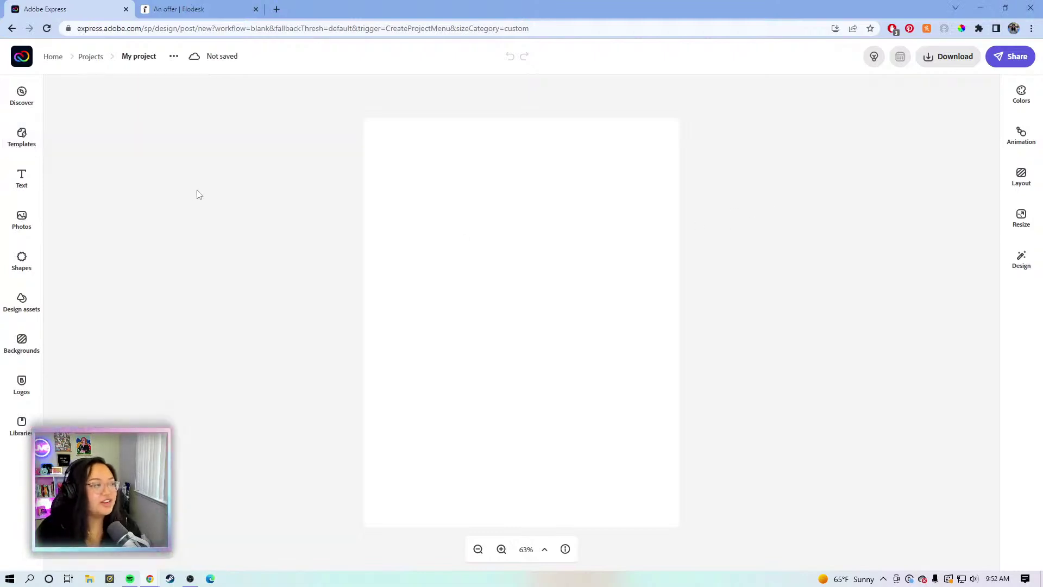
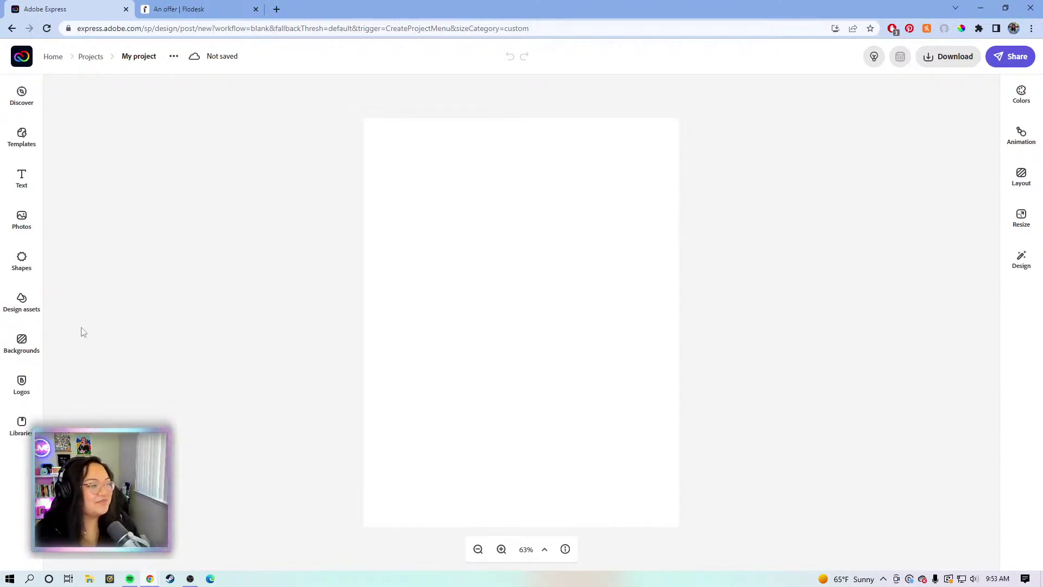
Search the page backgrounds for 'gradient'
click(28, 355)
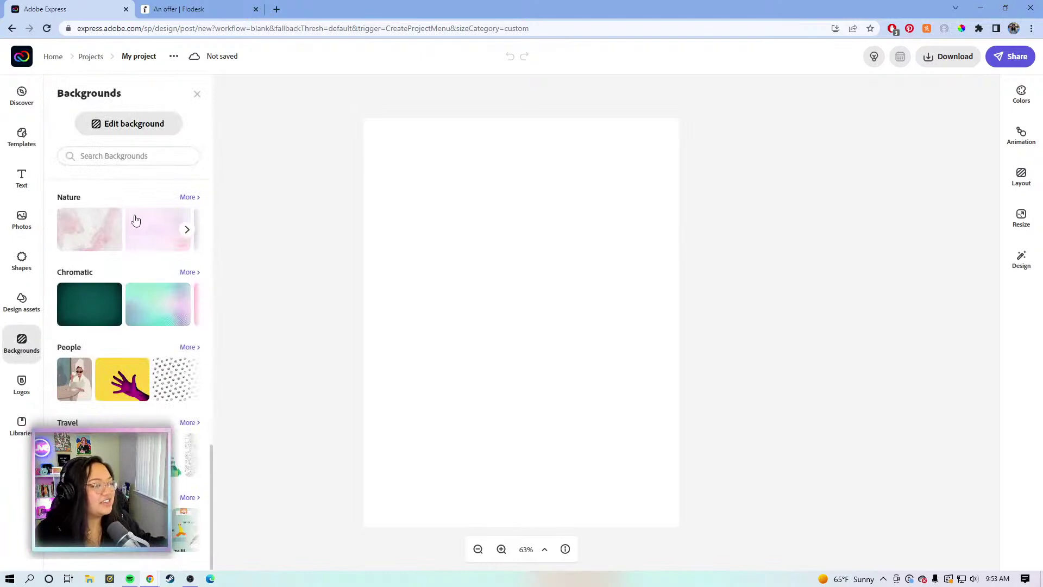
click(165, 155)
text(grn)
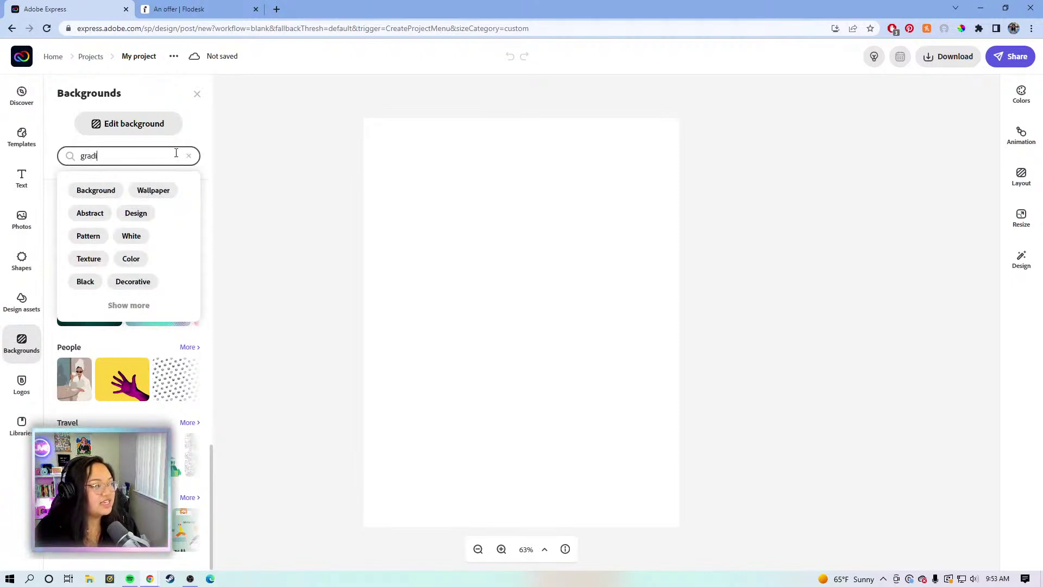
key(Return)
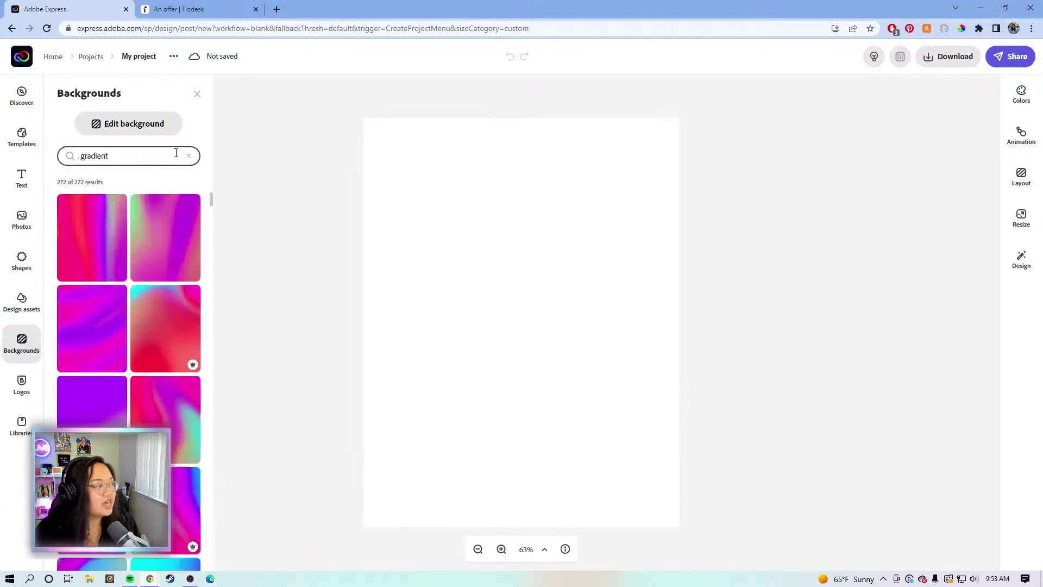
Pin the purple geometric-shapes pattern as the page background
scroll(113, 331, down, 1)
scroll(117, 329, down, 3)
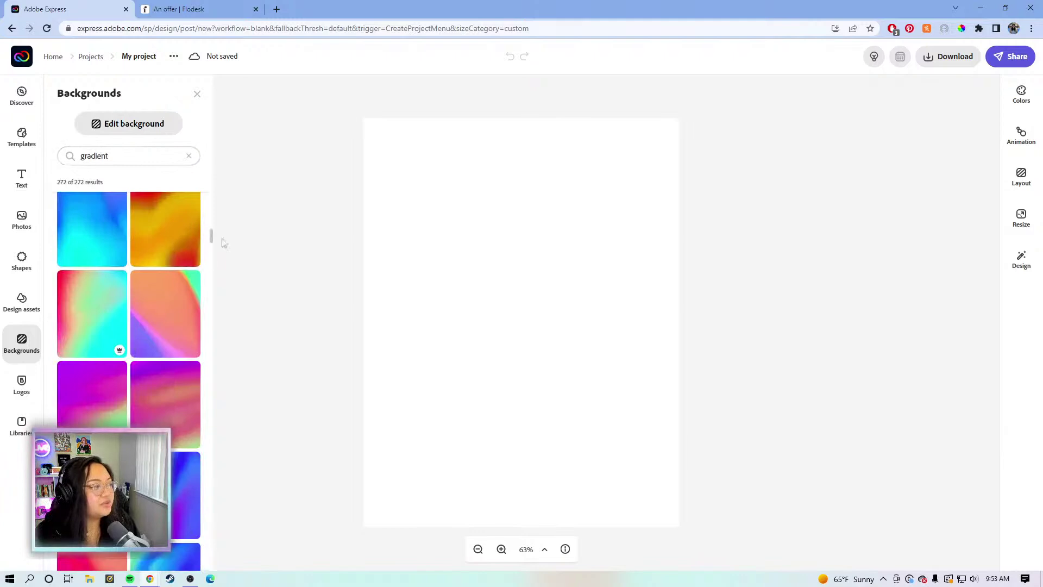
scroll(185, 291, down, 1)
scroll(187, 285, down, 3)
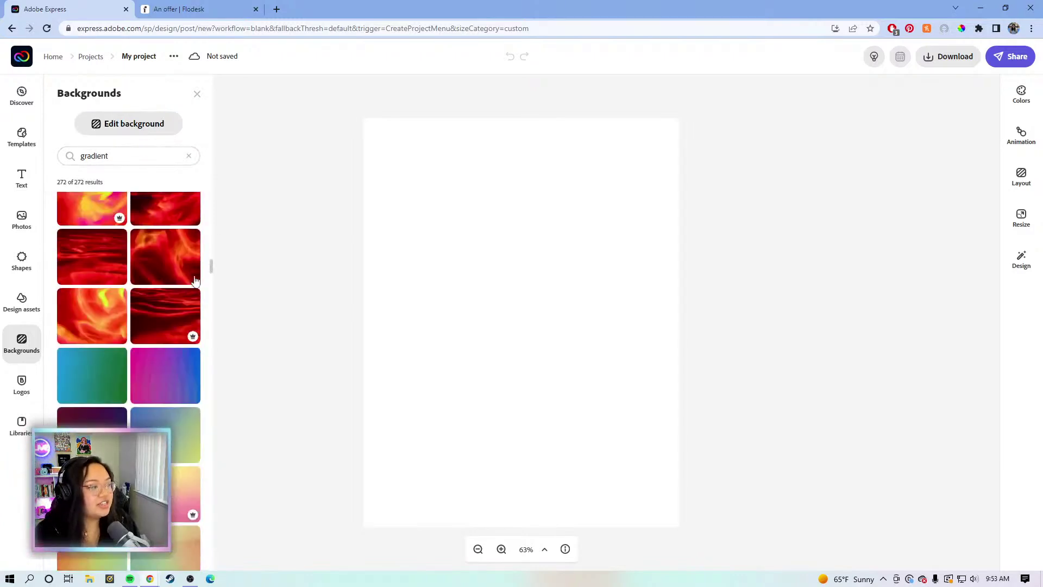
drag(210, 268, 197, 565)
scroll(196, 565, down, 3)
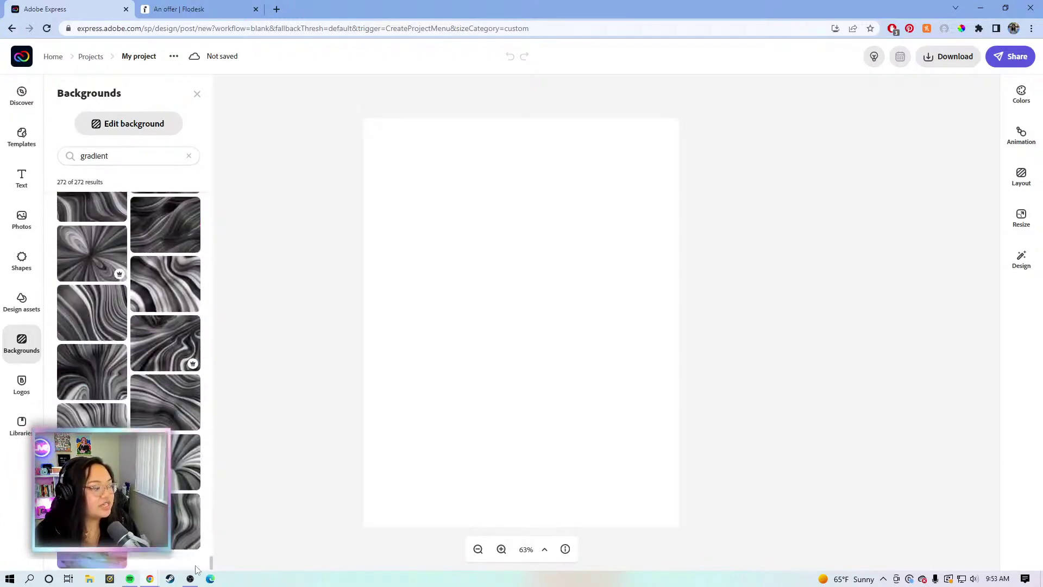
scroll(178, 368, down, 2)
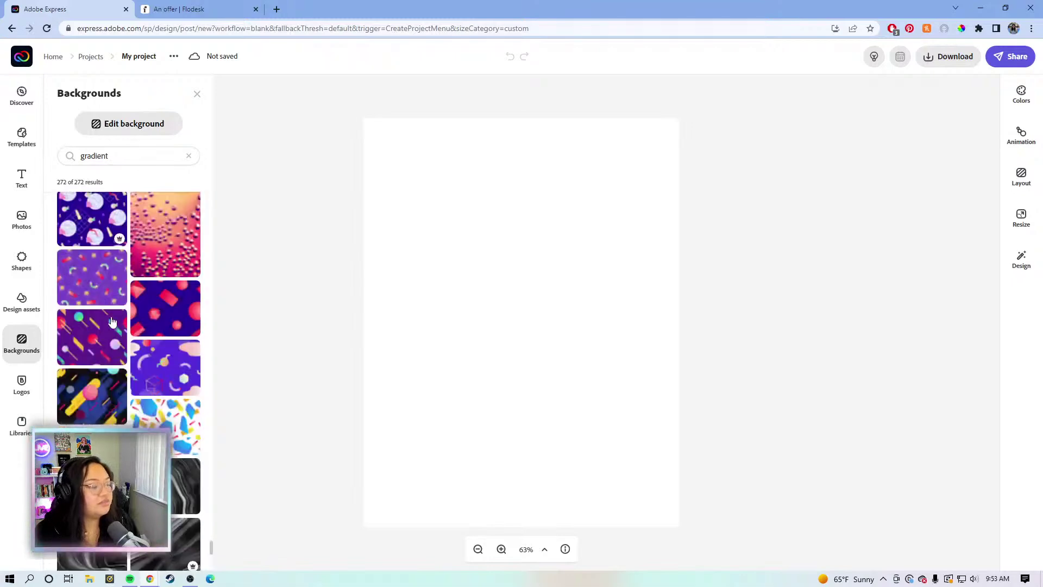
click(170, 369)
click(468, 365)
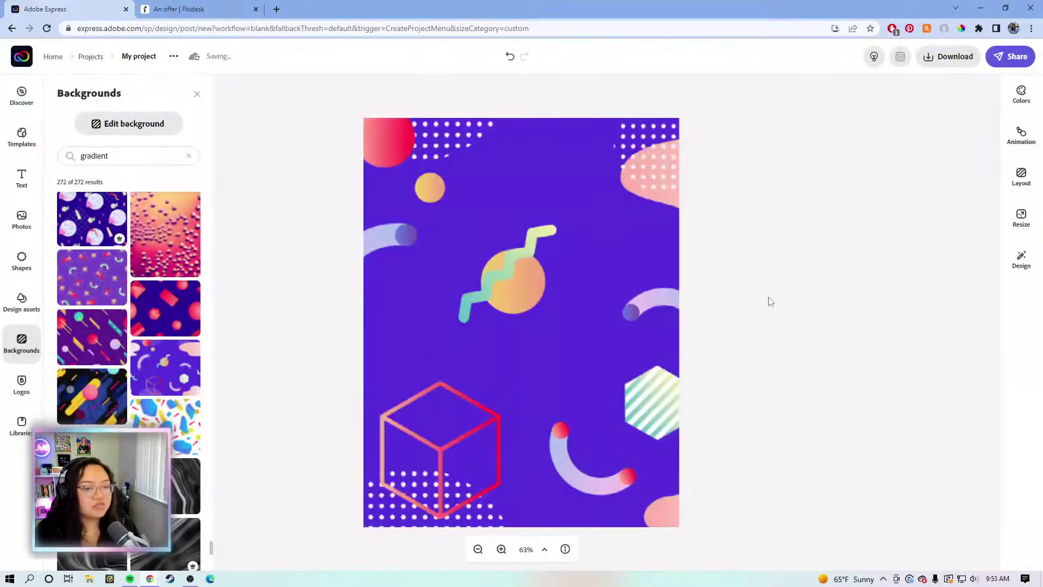
key(Escape)
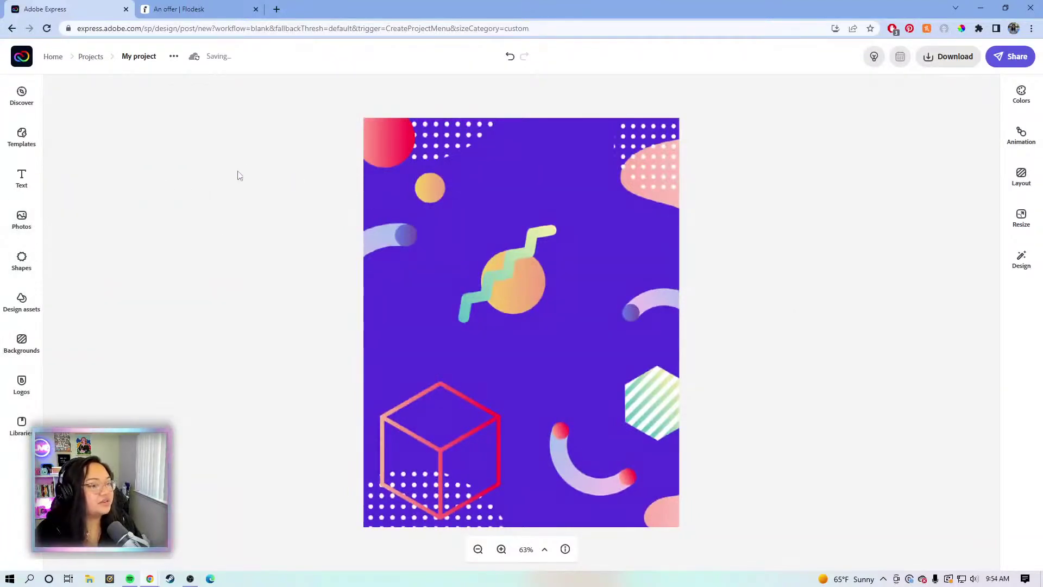
Add a text box near the top reading 'VIDEO CONTENT PLANNER'
click(22, 177)
click(103, 152)
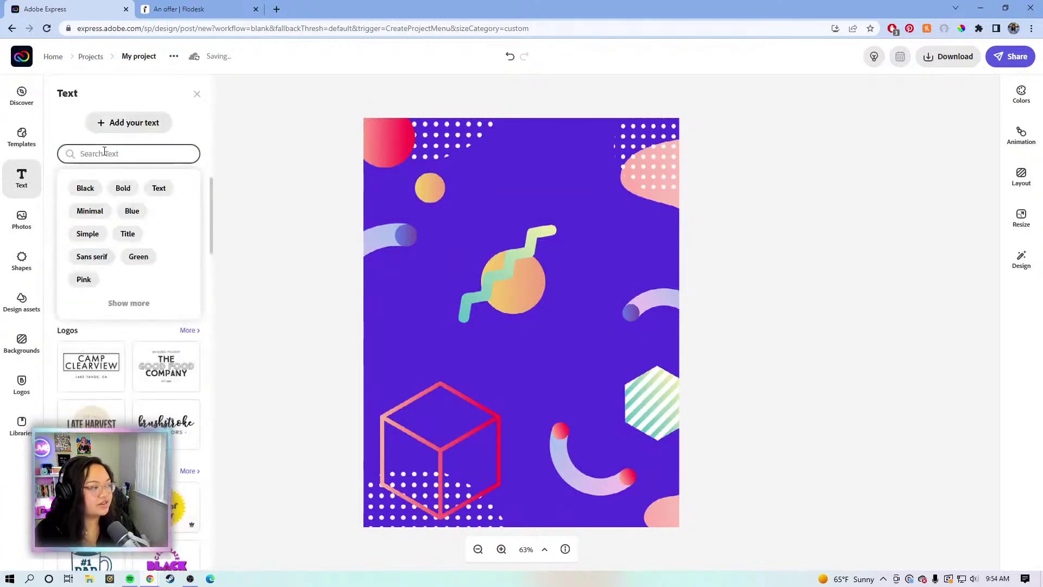
key(Escape)
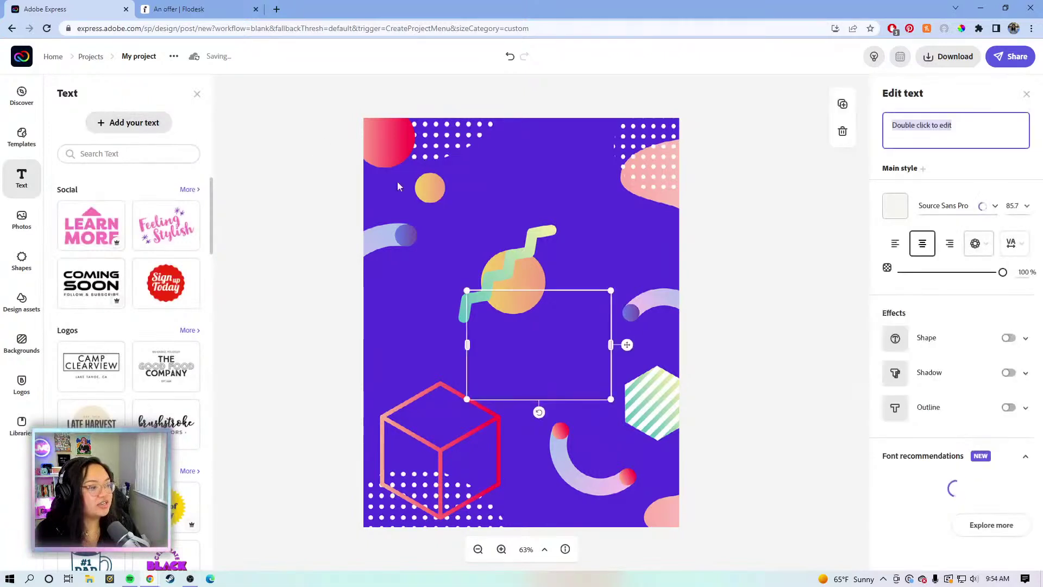
drag(548, 321, 502, 214)
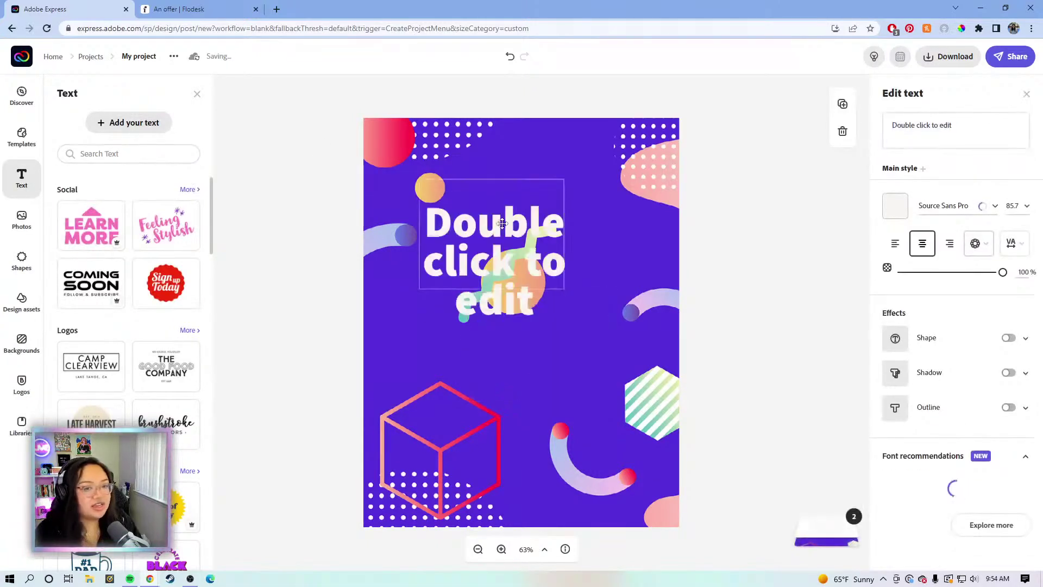
click(979, 125)
drag(979, 124, 879, 119)
text(V)
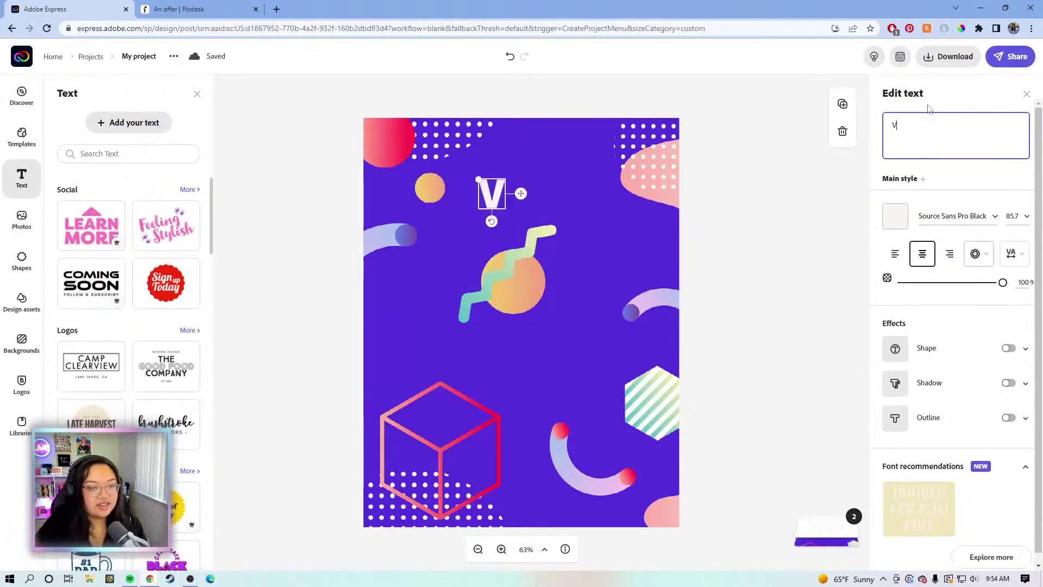
text(ID)
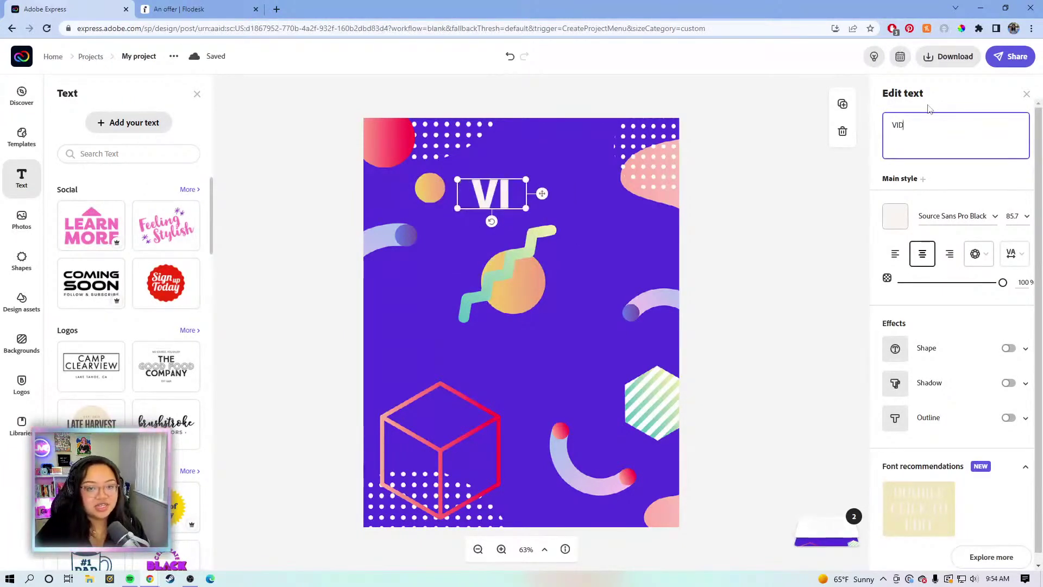
text(EO CONTENT PLANNER)
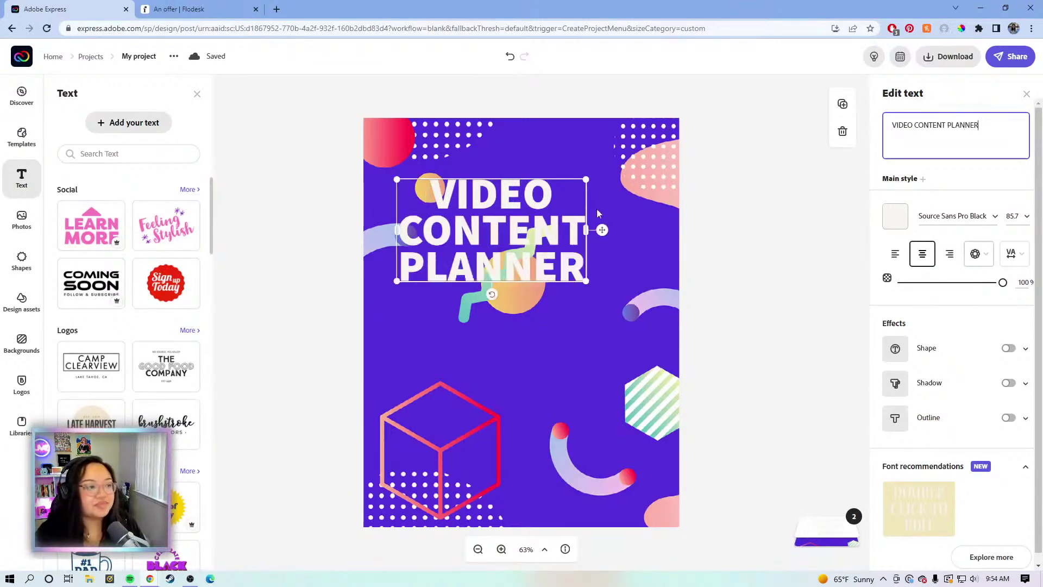
Fit the headline onto one line across the page width, centred at the top
drag(602, 229, 919, 203)
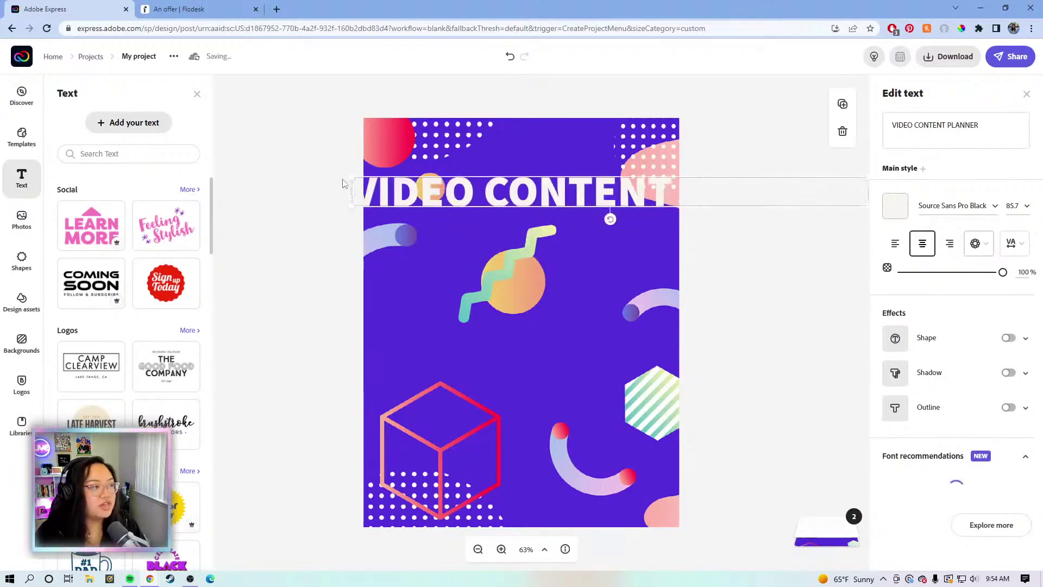
drag(499, 185, 529, 185)
drag(767, 200, 582, 179)
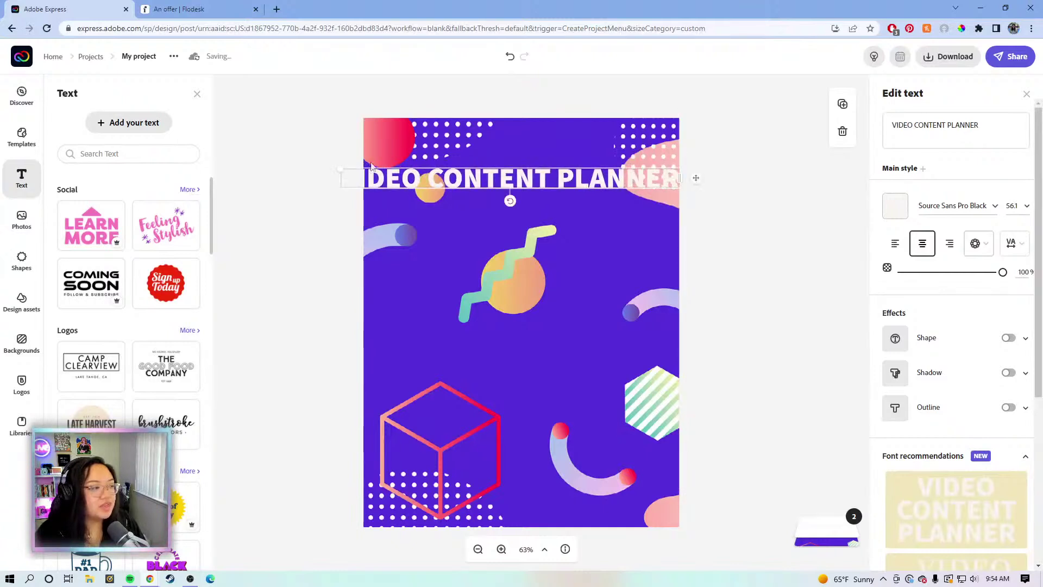
drag(341, 168, 390, 172)
drag(513, 179, 511, 172)
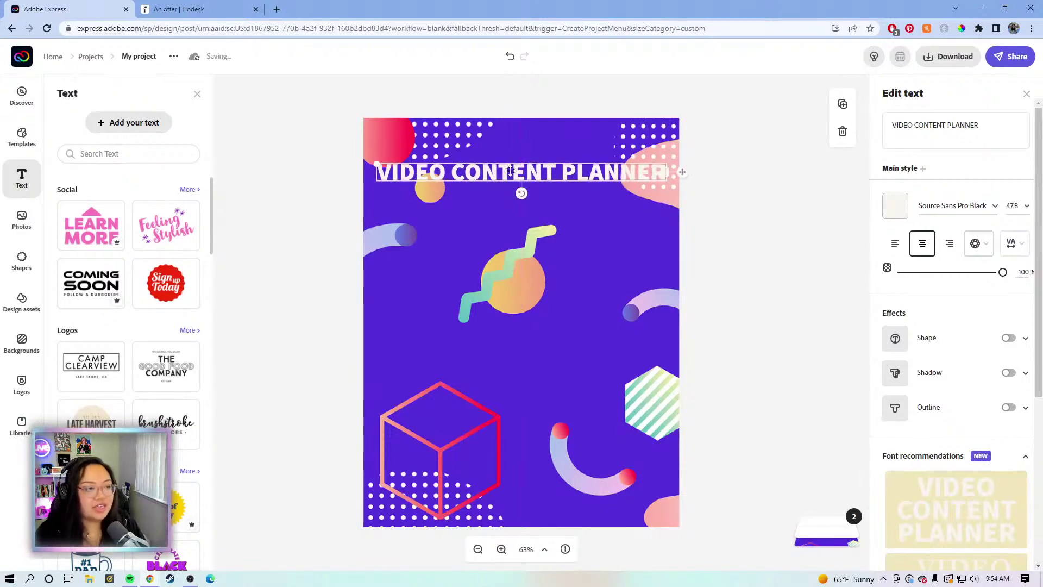
click(896, 208)
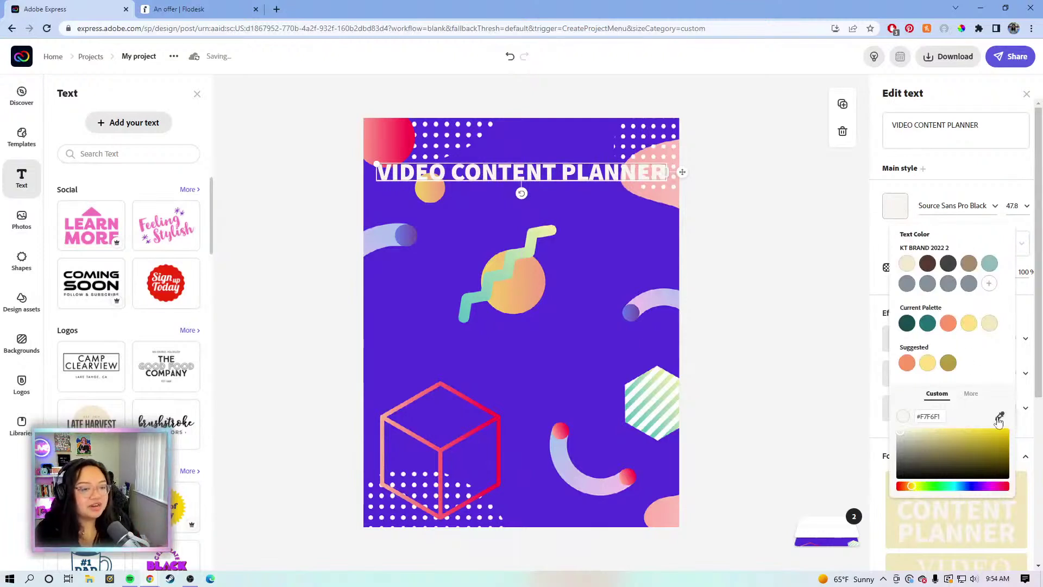
Colour the headline like the orange circle and add a near-black drop shadow
click(425, 188)
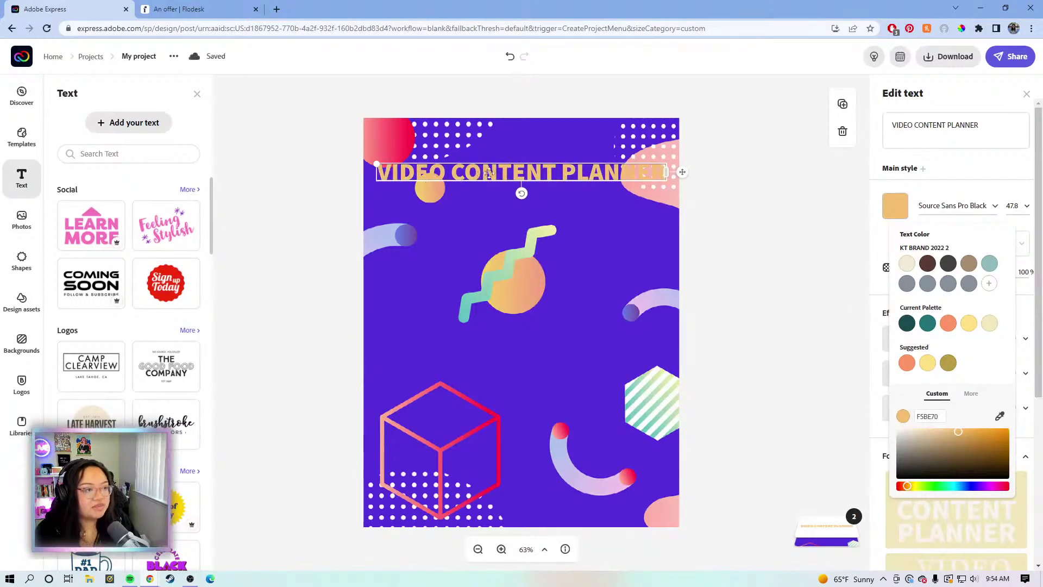
click(877, 234)
scroll(880, 234, down, 3)
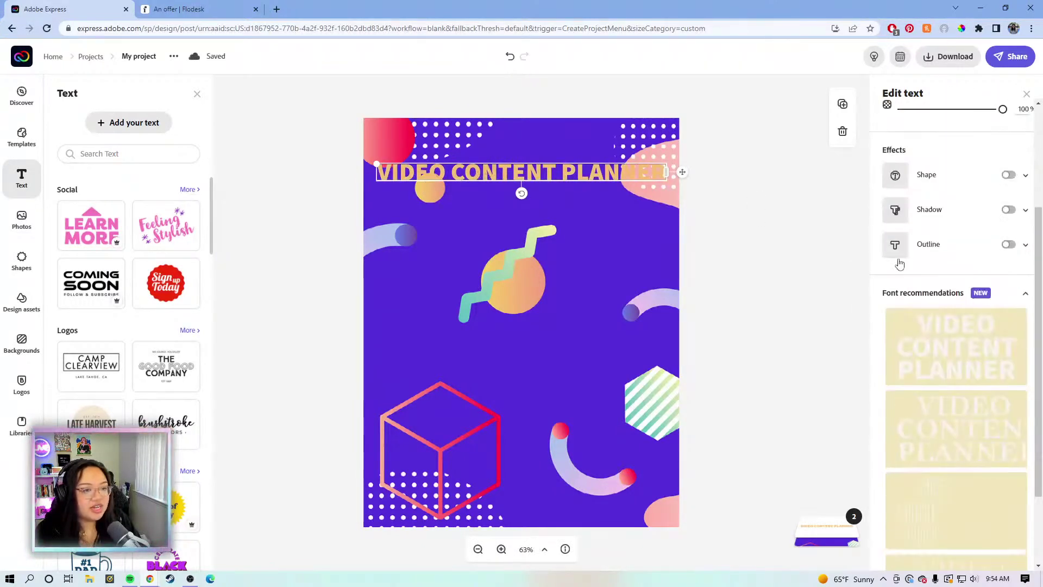
click(1009, 215)
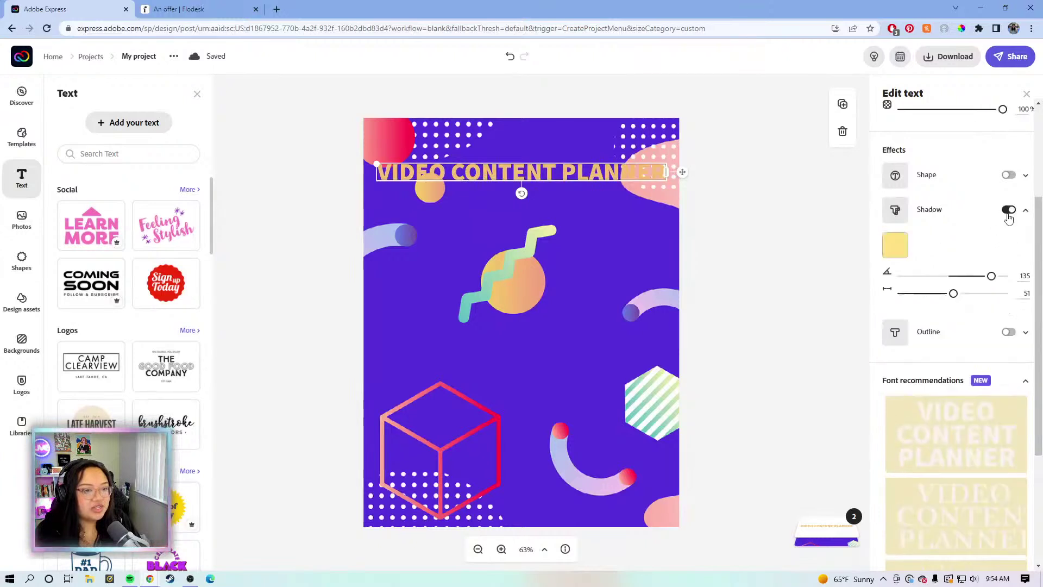
click(895, 244)
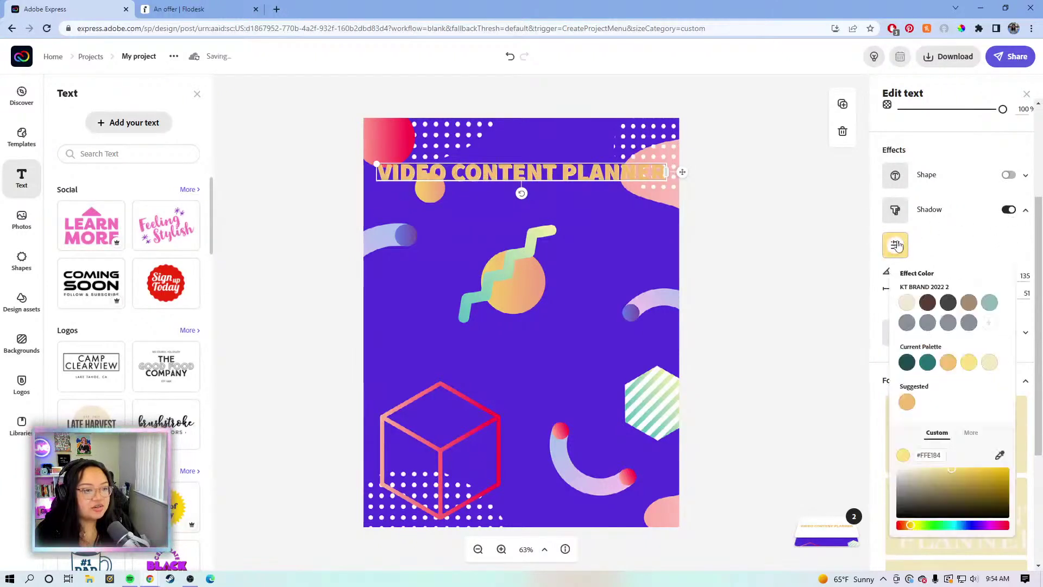
click(900, 504)
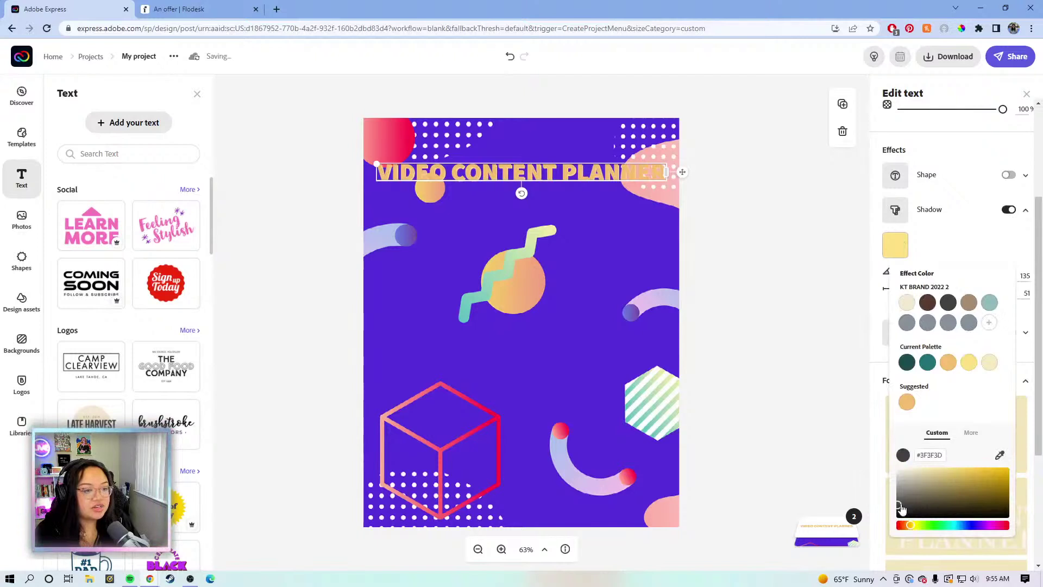
drag(895, 510, 892, 513)
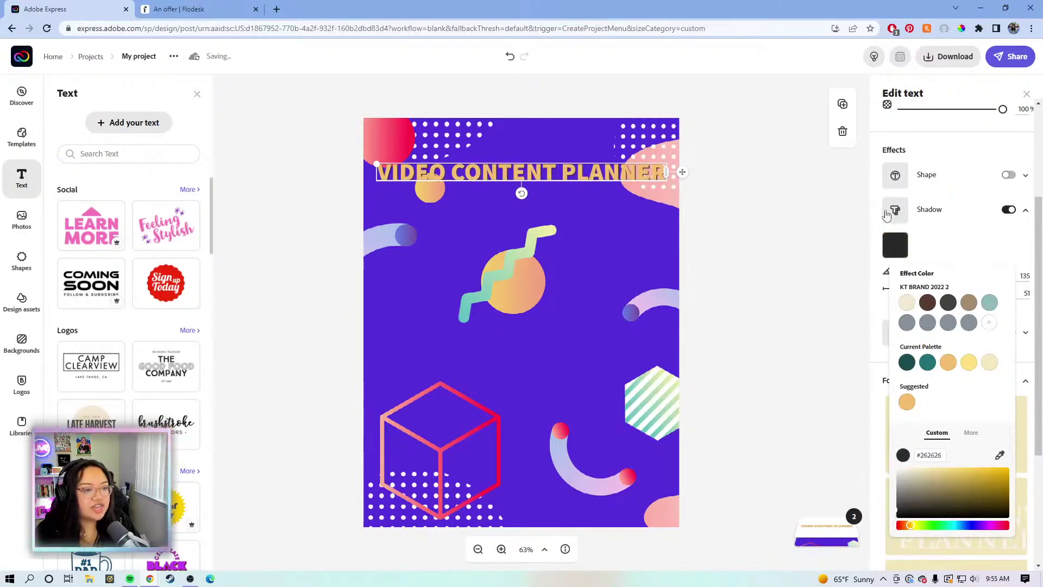
Change the headline text colour to bright yellow
scroll(899, 202, up, 3)
click(899, 202)
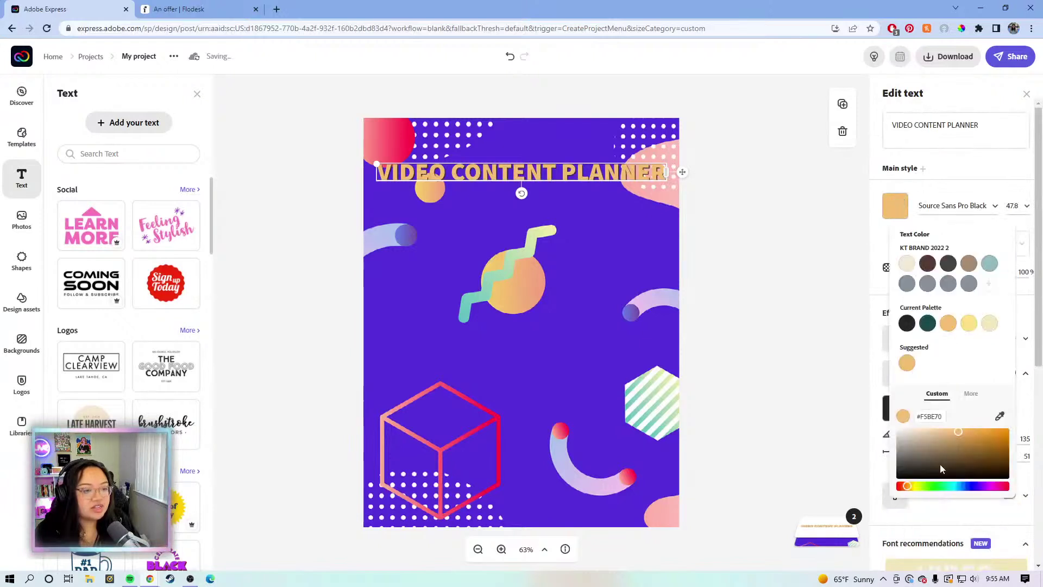
drag(913, 490, 915, 492)
click(972, 437)
drag(975, 440, 996, 430)
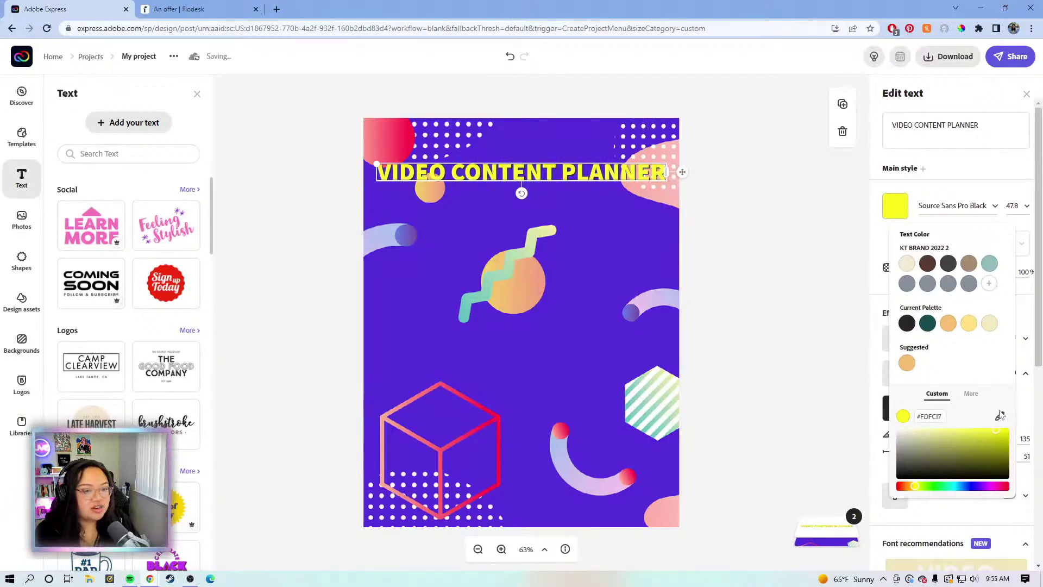
click(1019, 408)
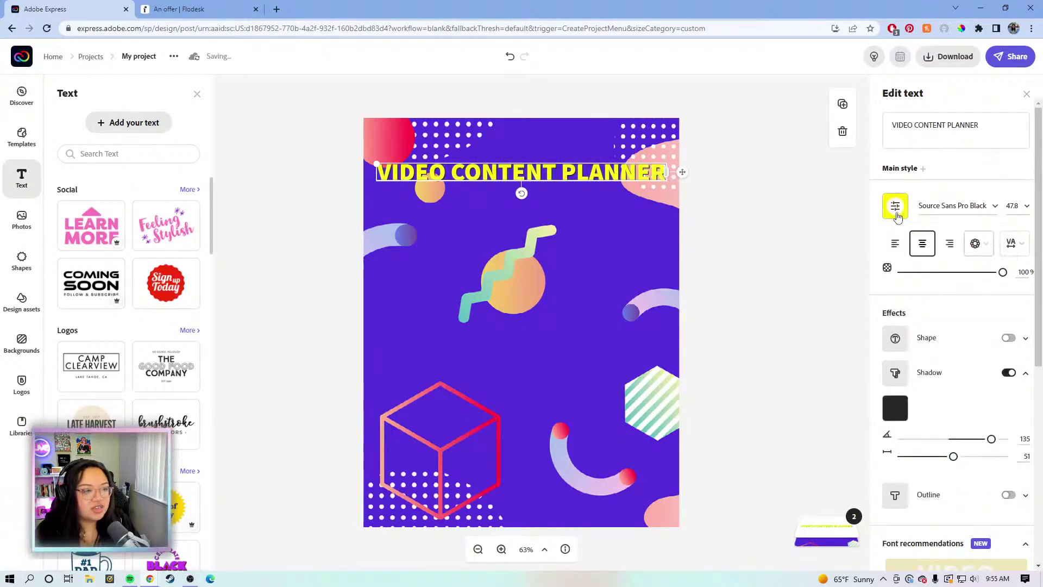
click(894, 205)
click(914, 487)
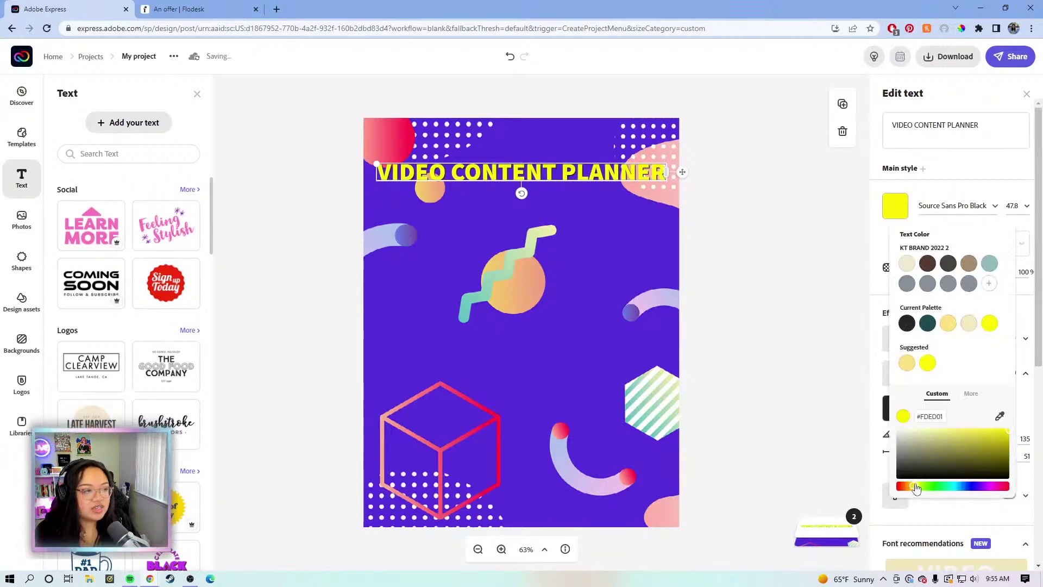
drag(916, 488, 918, 488)
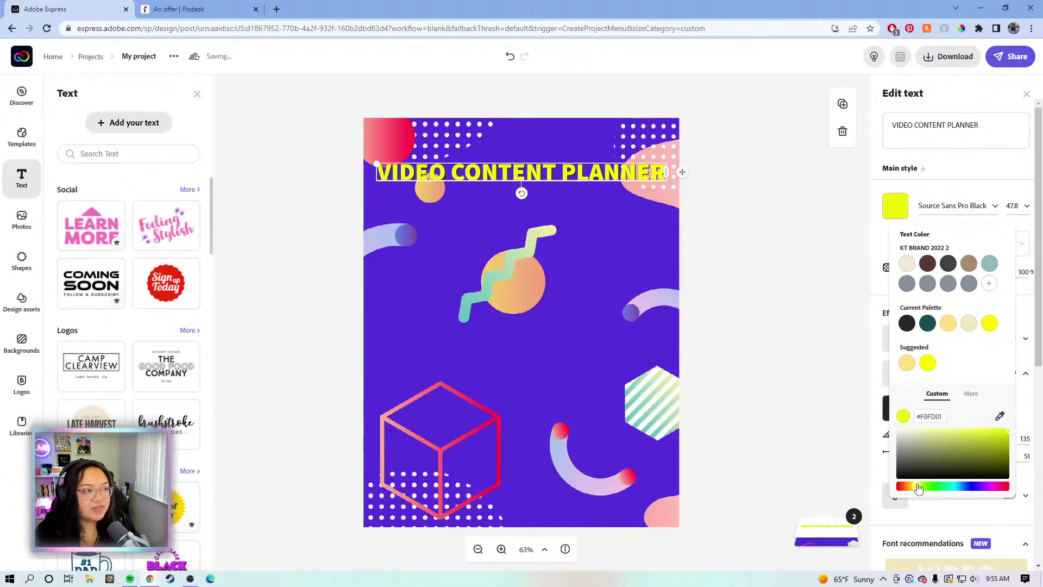
click(856, 342)
Turn on a dark charcoal #262626 outline for the title
scroll(957, 451, down, 1)
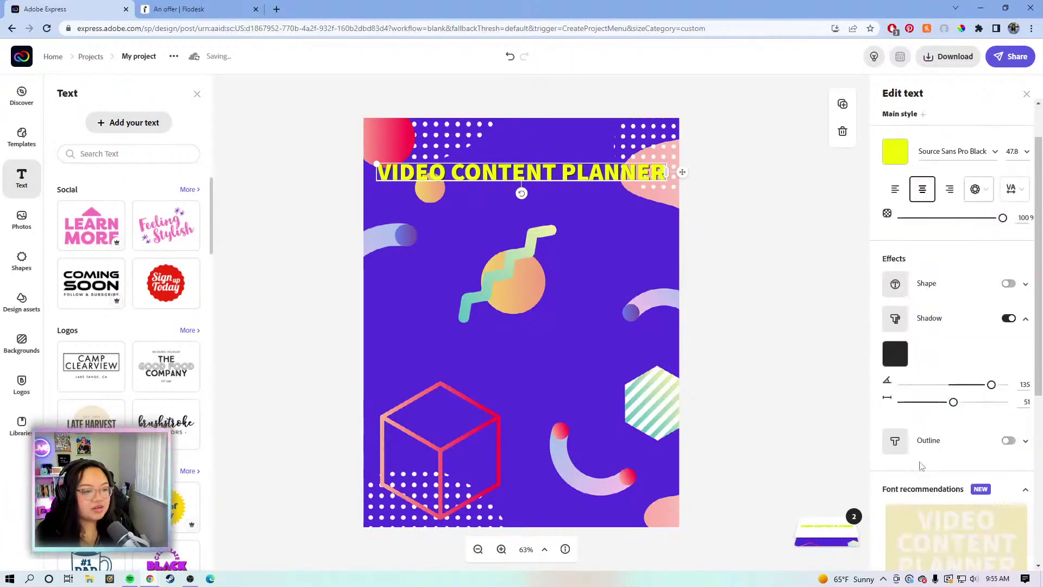
click(1008, 441)
click(895, 476)
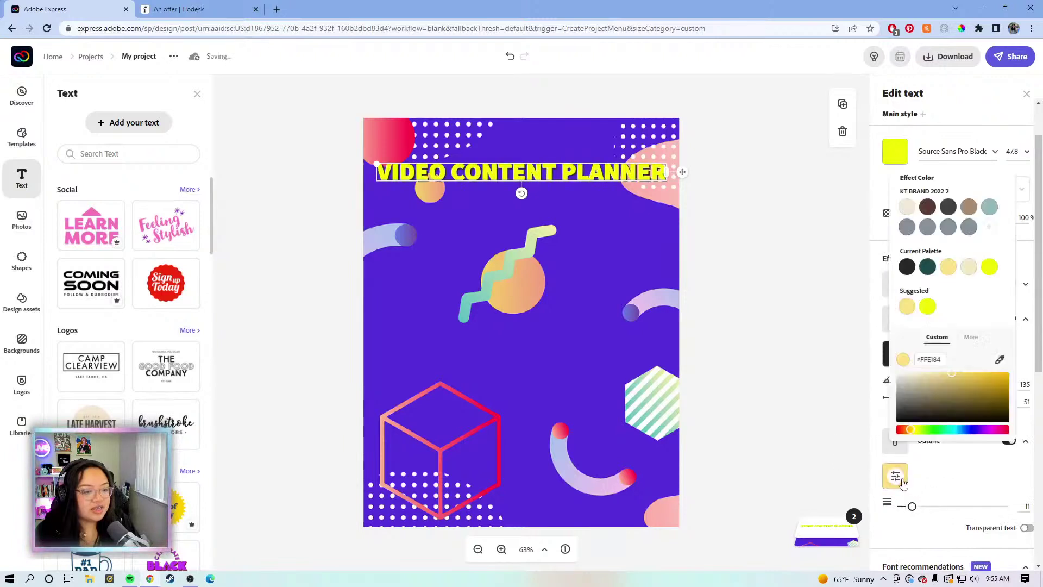
click(907, 267)
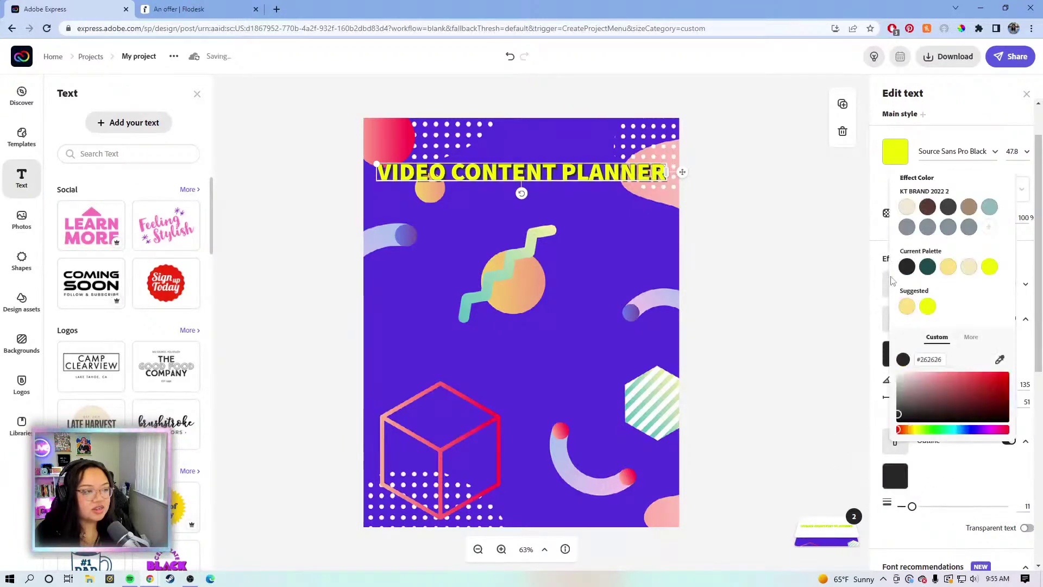
click(851, 181)
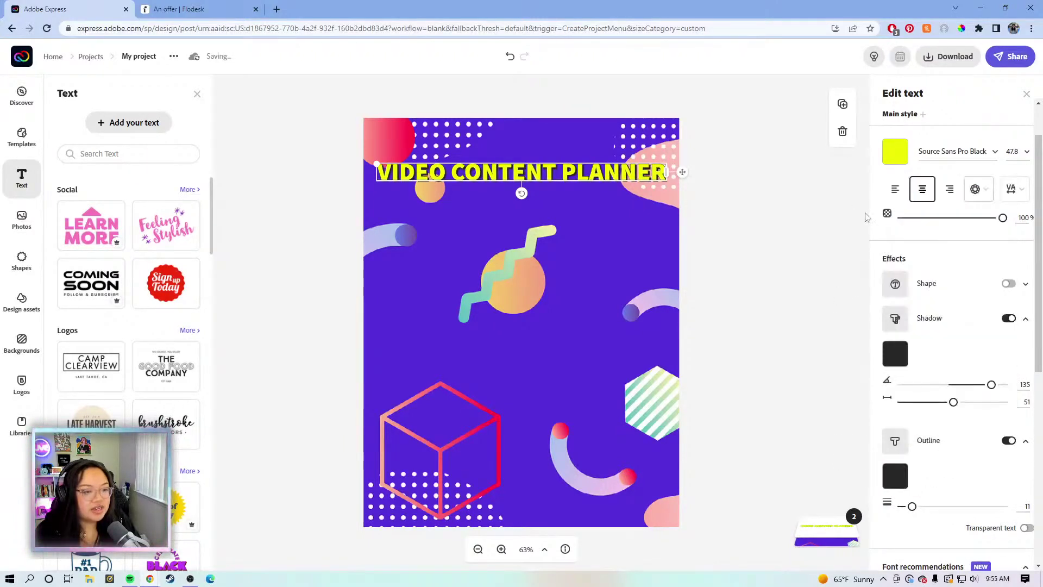
Set the shadow distance to 79 and the outline thickness to 40
drag(955, 404, 976, 403)
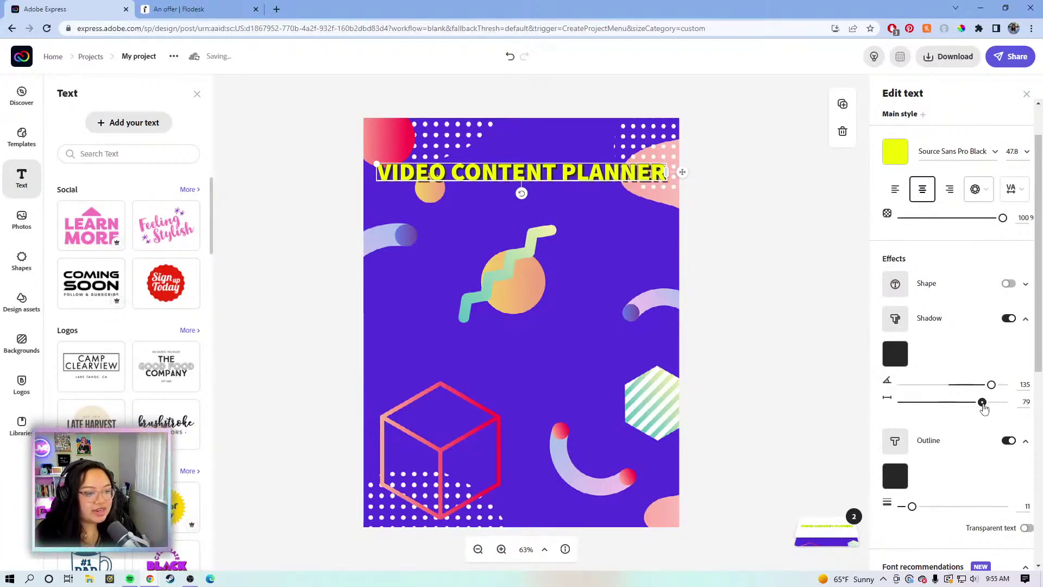
scroll(947, 333, down, 3)
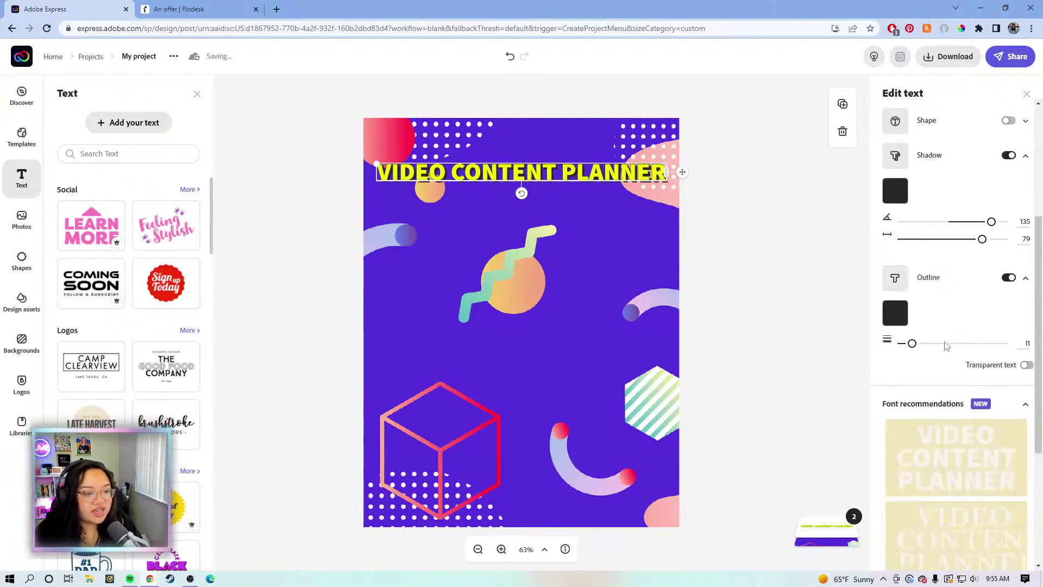
drag(913, 343, 942, 345)
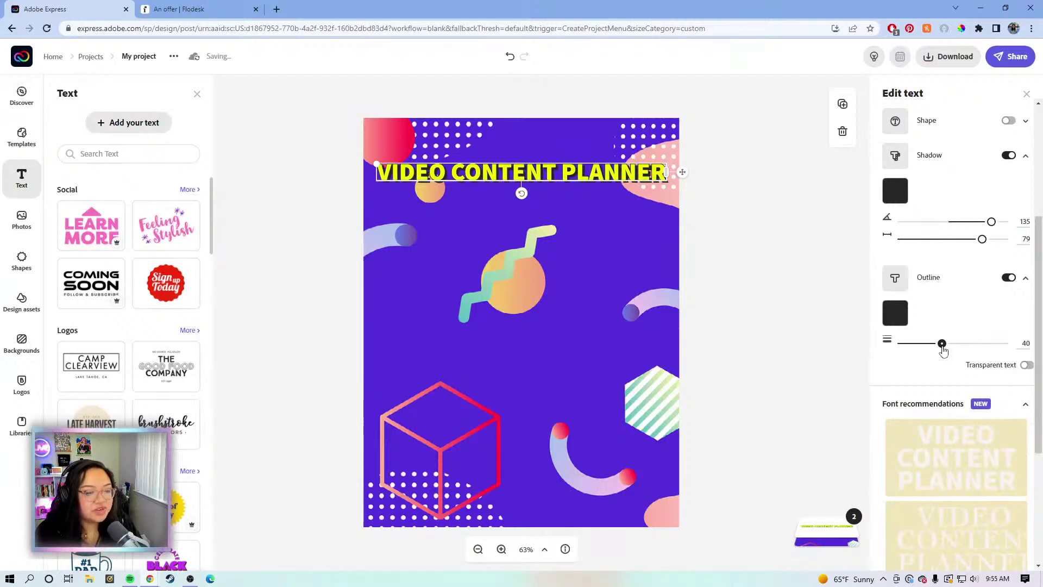
click(777, 335)
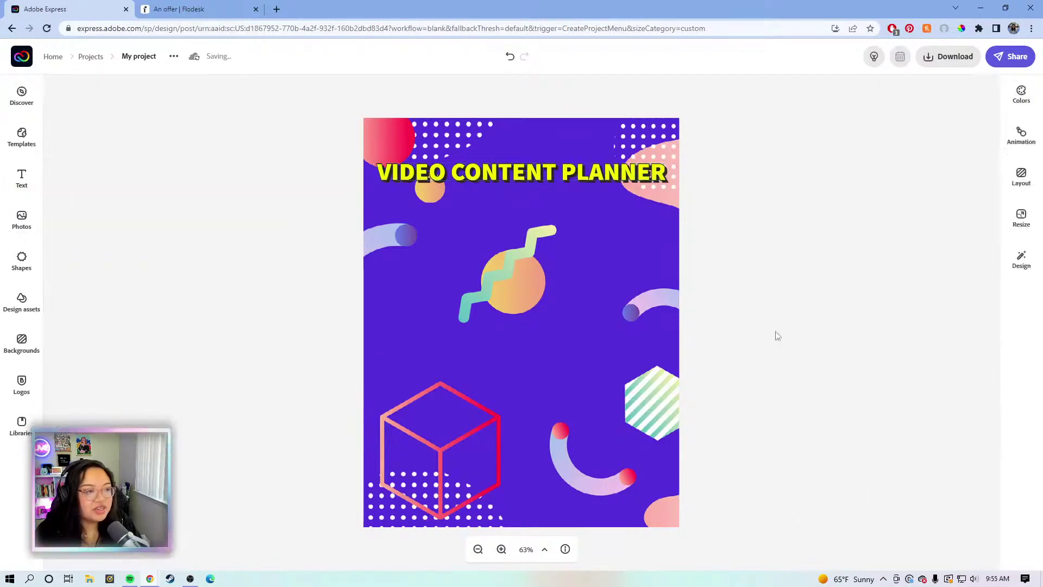
Apply a decorative display font from the title's font recommendations
click(616, 176)
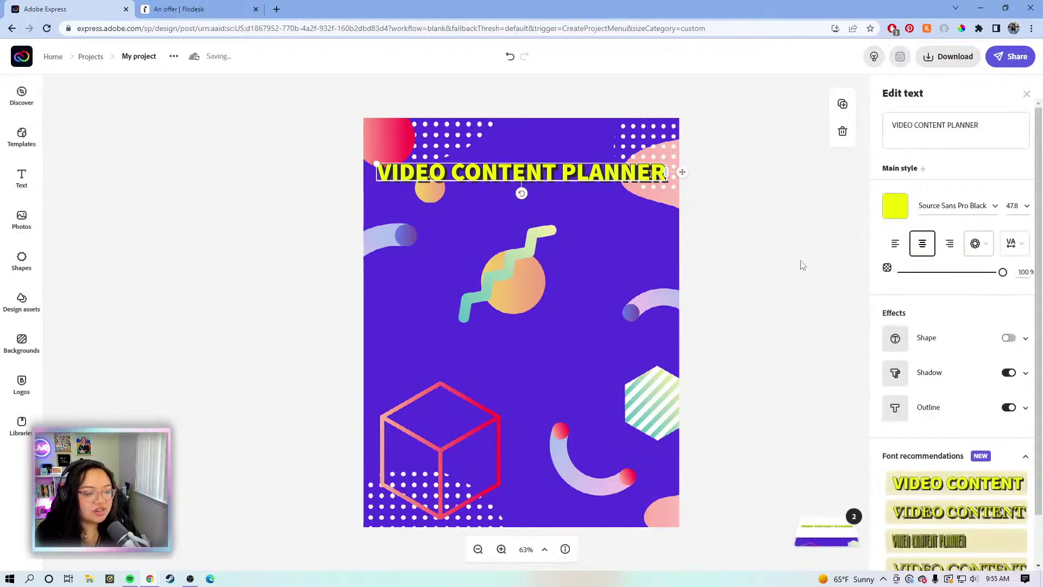
scroll(942, 344, down, 1)
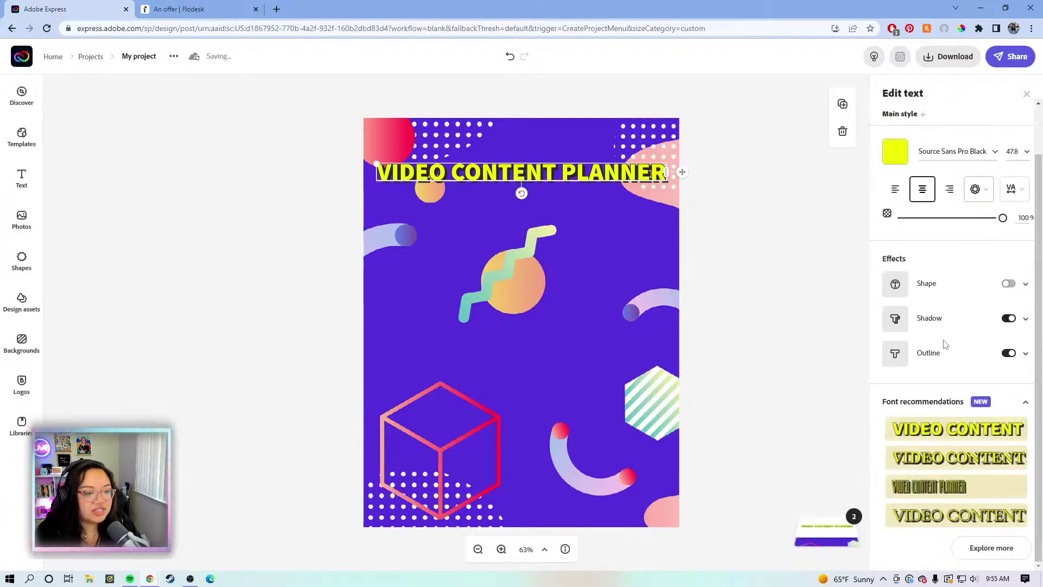
click(986, 546)
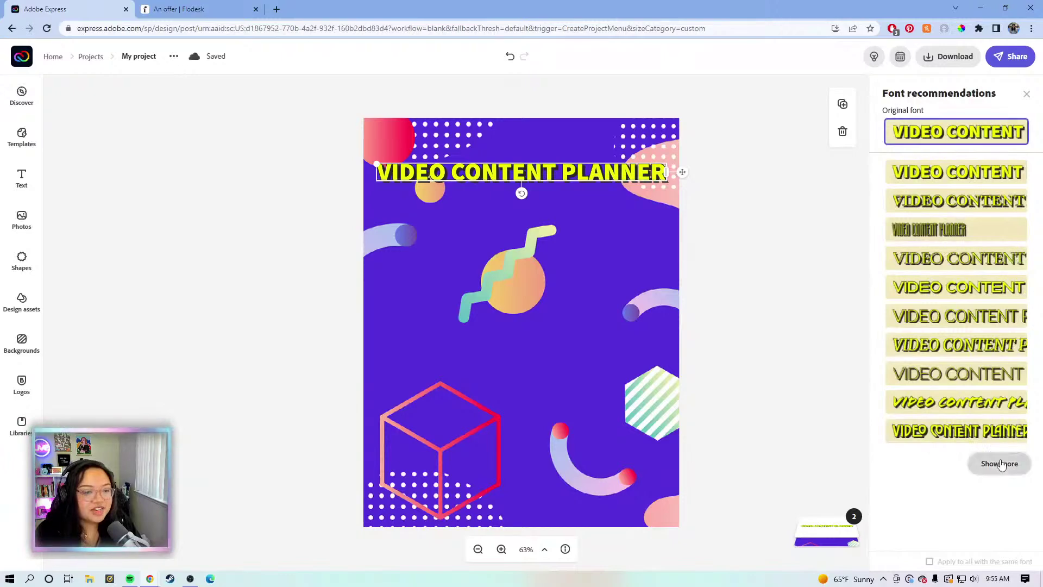
scroll(959, 314, down, 3)
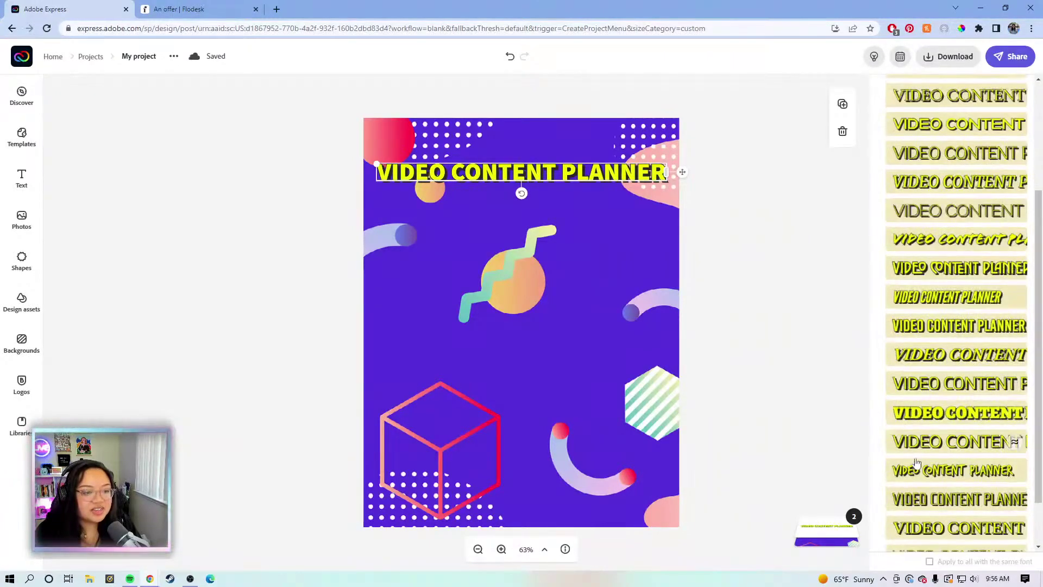
scroll(945, 472, down, 1)
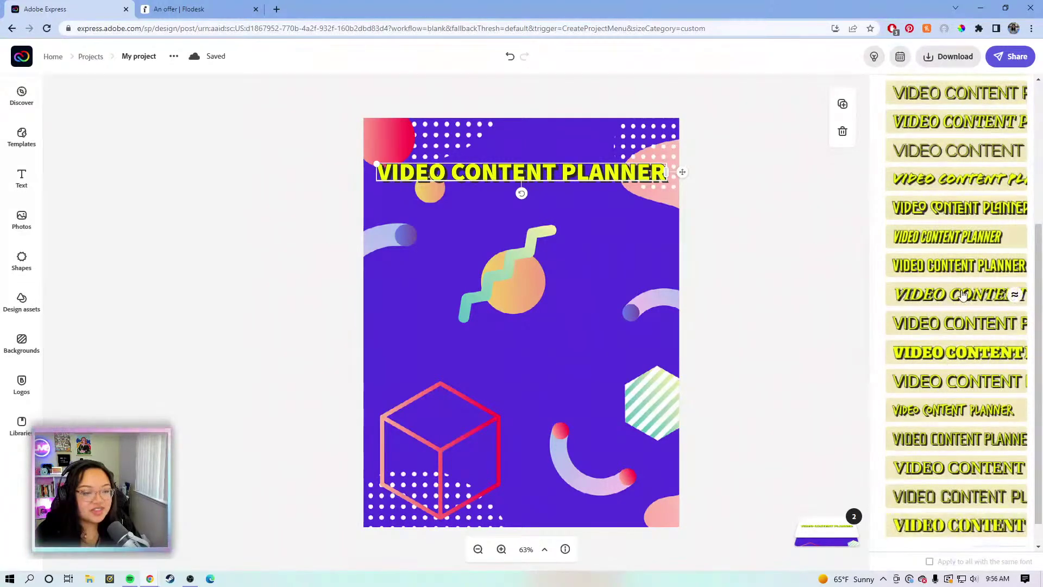
scroll(958, 380, down, 2)
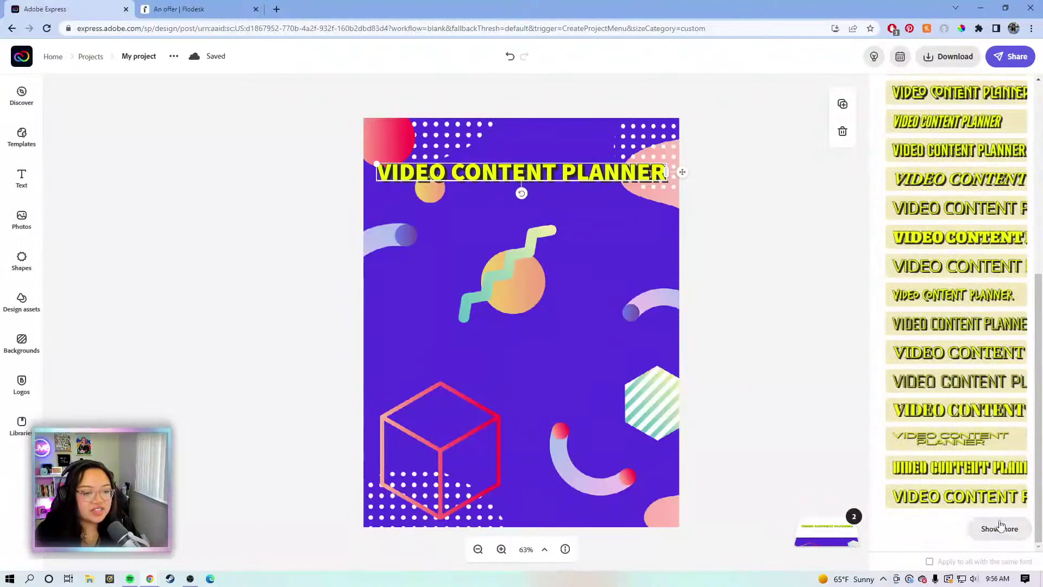
click(999, 527)
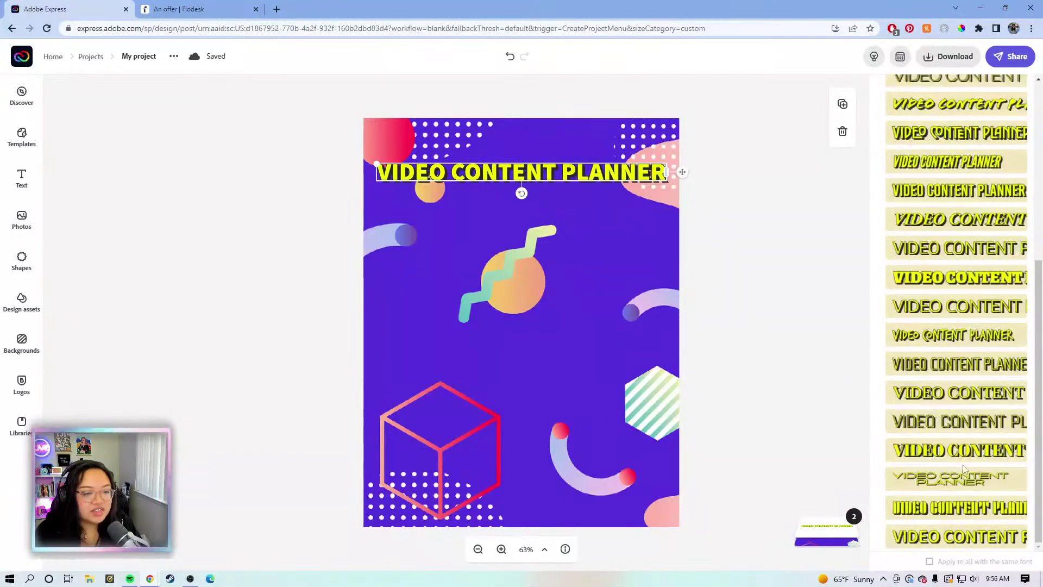
scroll(963, 469, up, 2)
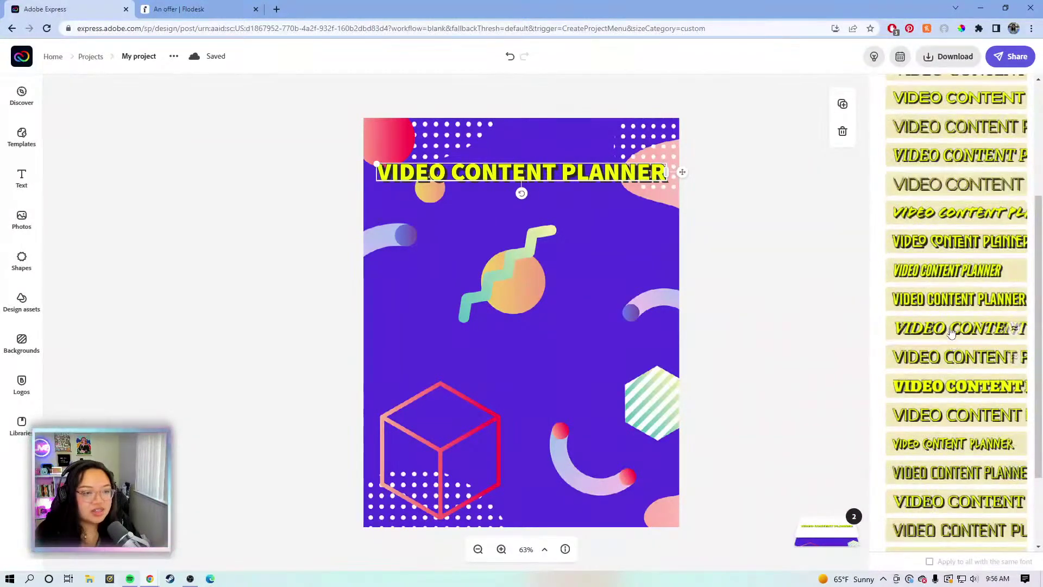
scroll(952, 326, up, 4)
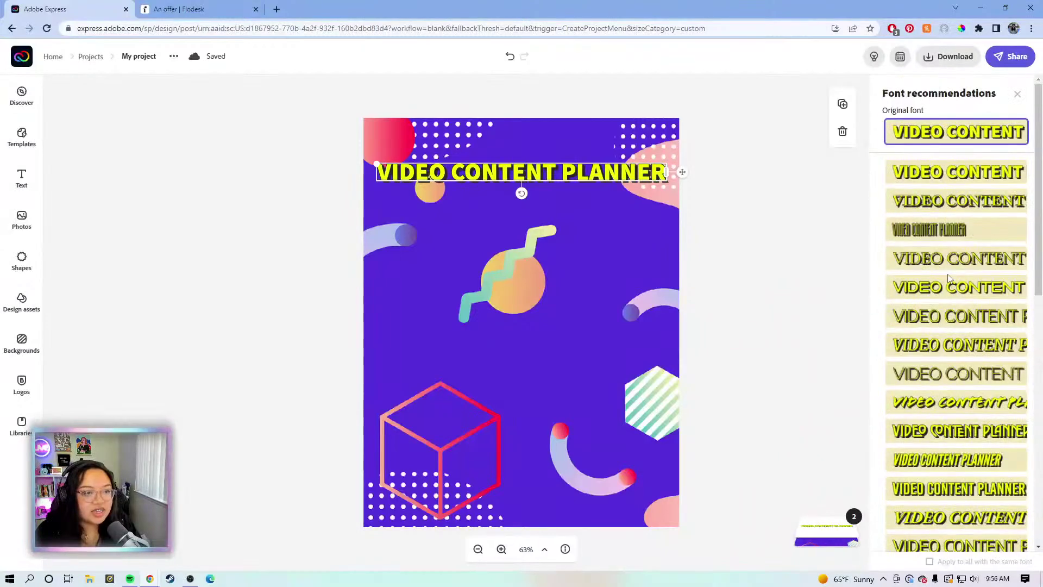
click(912, 431)
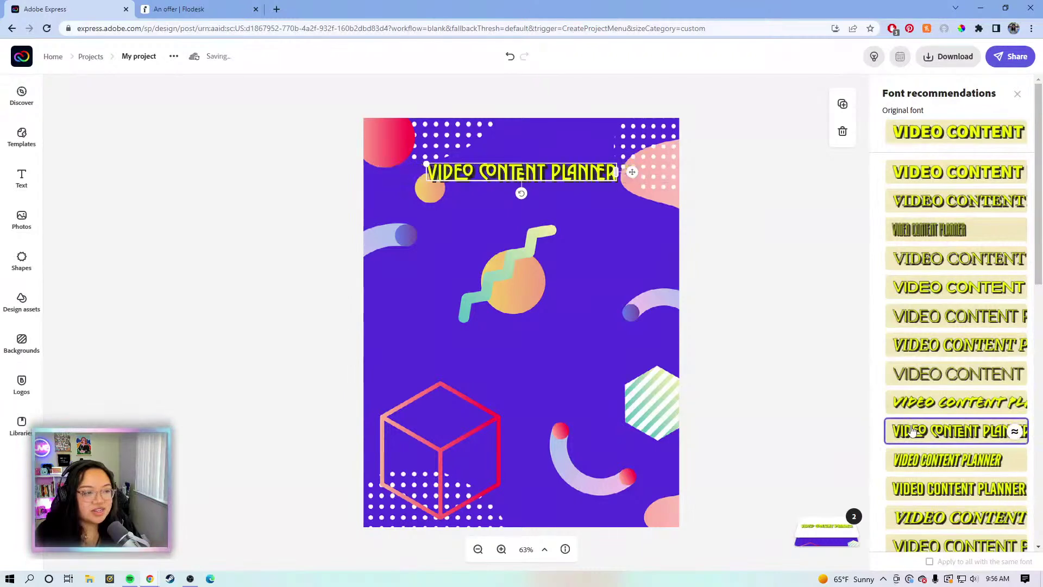
Enlarge the title to span the top of the post, centred horizontally
drag(631, 171, 659, 186)
drag(448, 181, 381, 160)
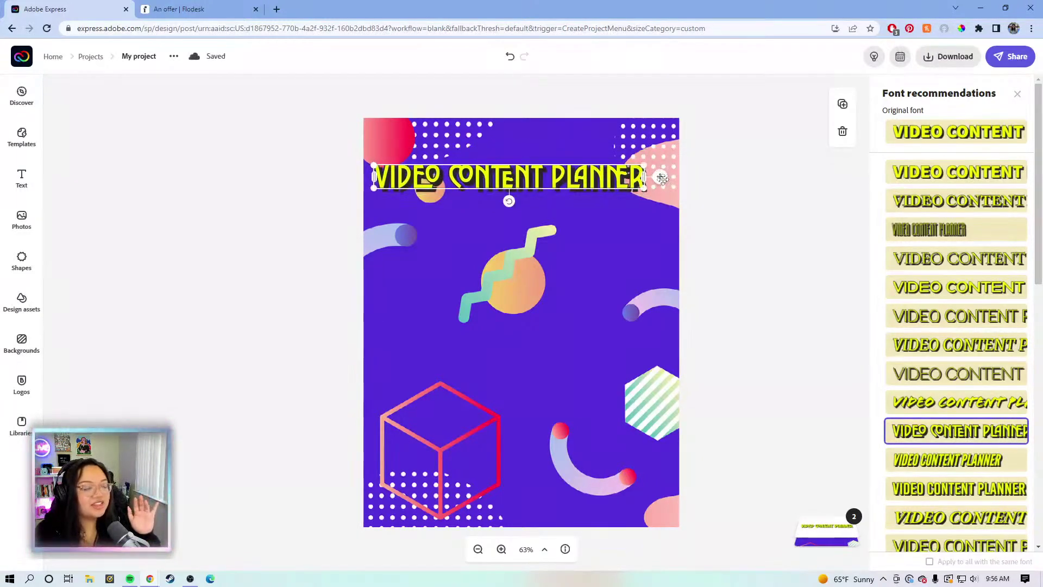
drag(667, 181, 677, 176)
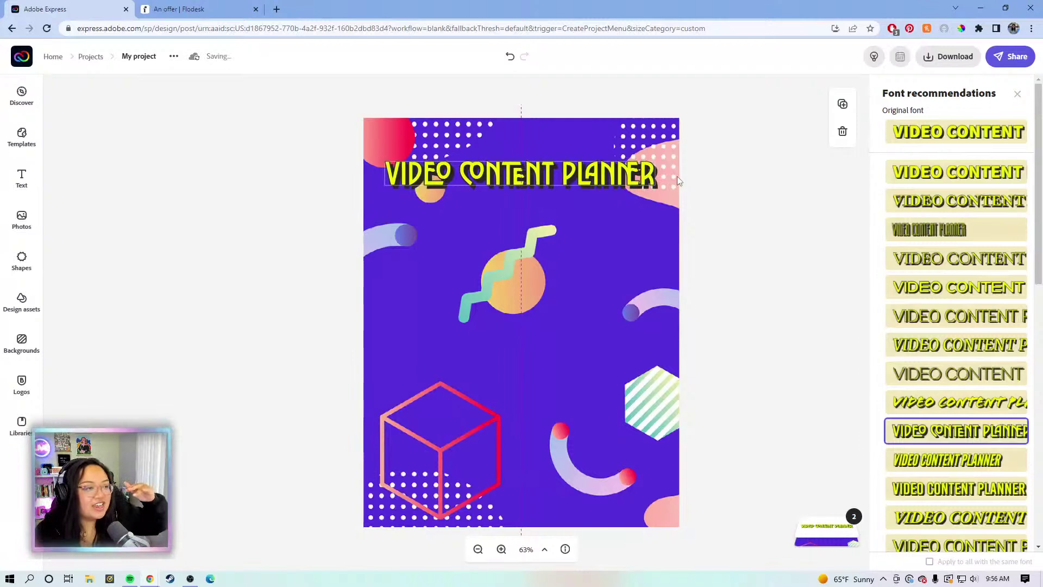
click(658, 183)
drag(655, 188, 681, 171)
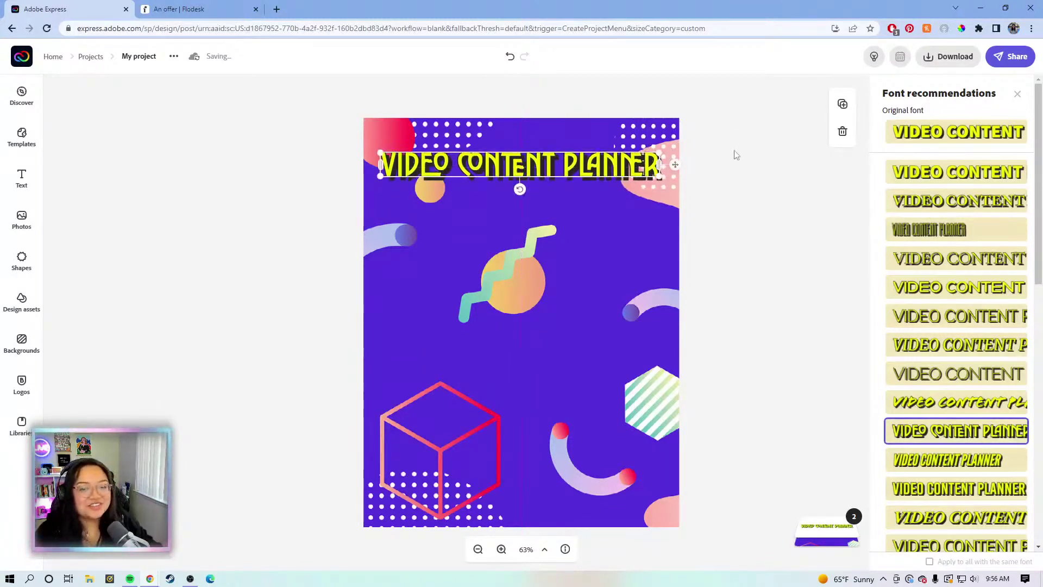
click(748, 168)
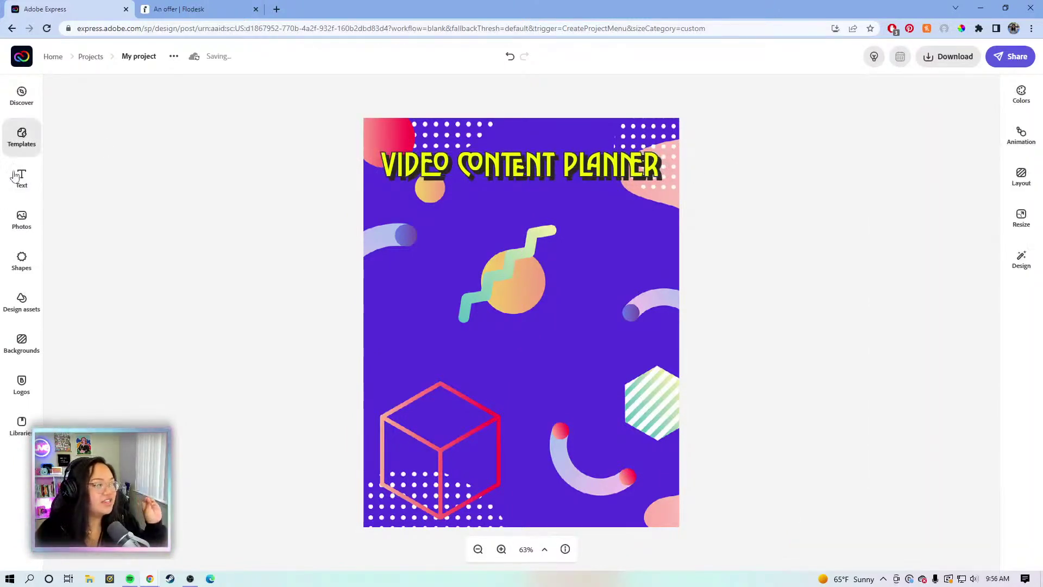
Add a pure white #FFFFFF square under the title on the left, shortened into a bar
click(23, 257)
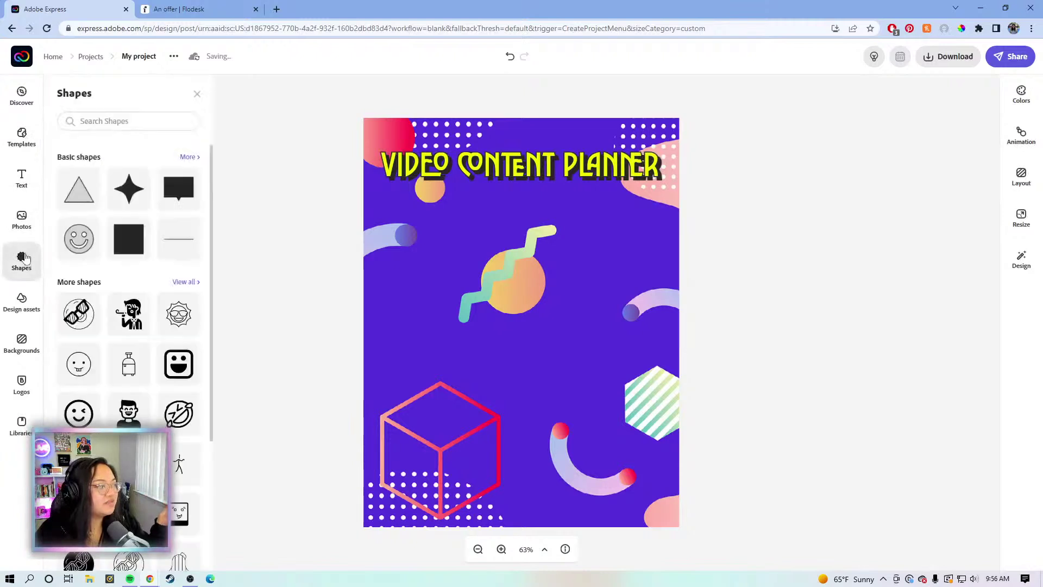
click(128, 239)
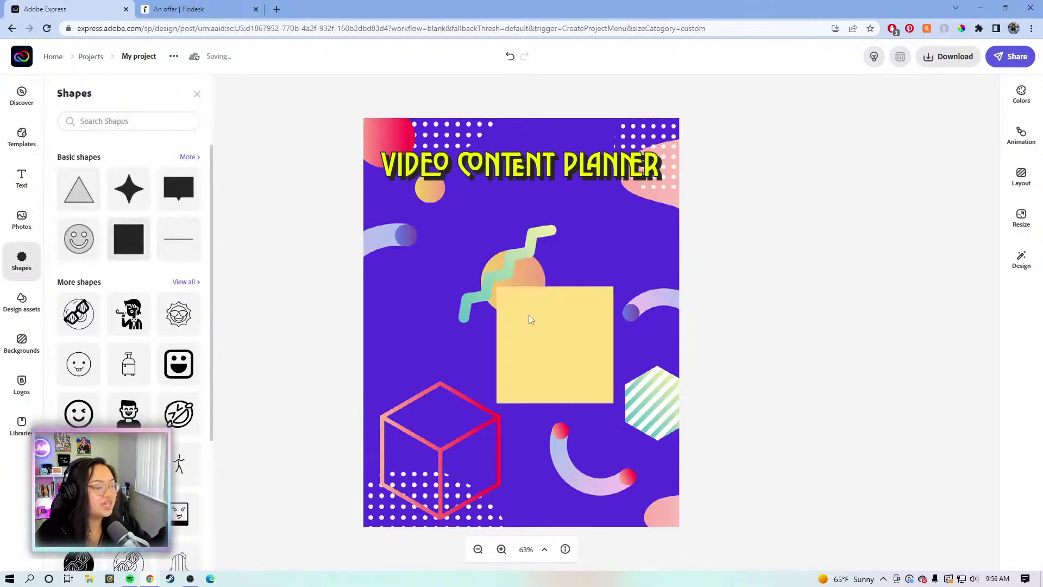
click(512, 349)
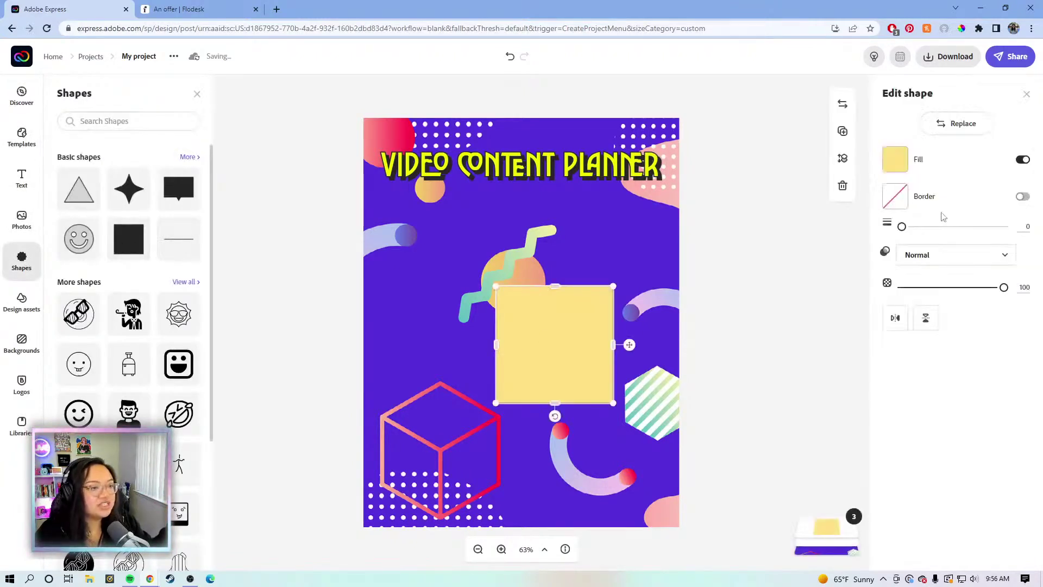
click(895, 159)
drag(927, 403, 896, 383)
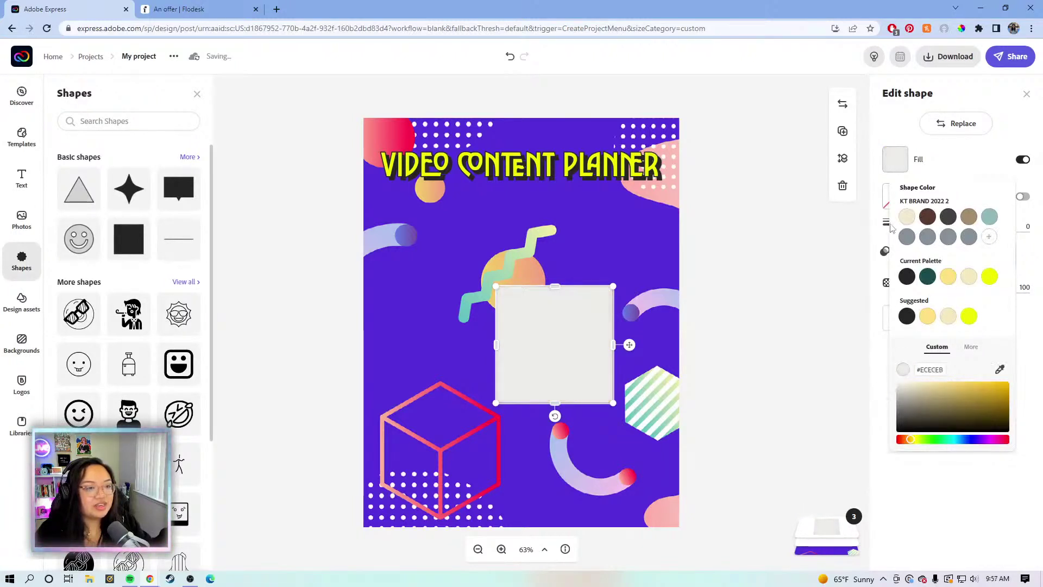
click(907, 216)
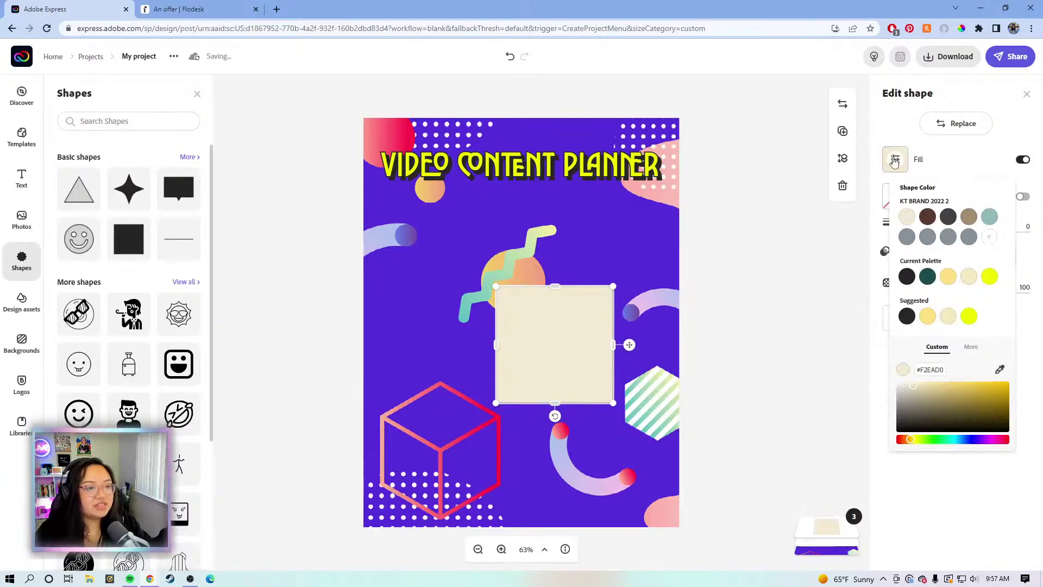
drag(904, 391, 890, 385)
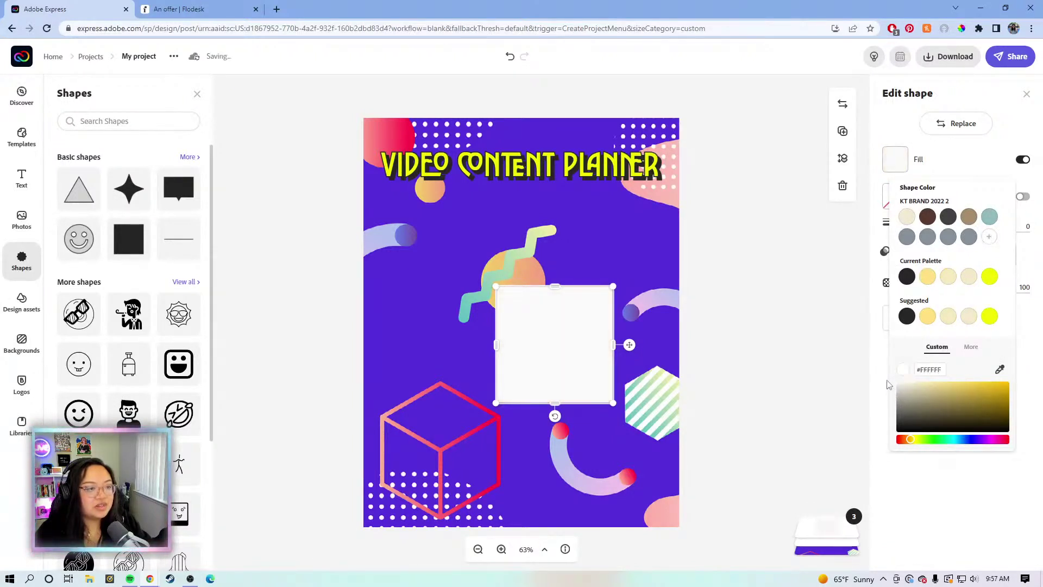
click(867, 380)
drag(528, 316, 411, 239)
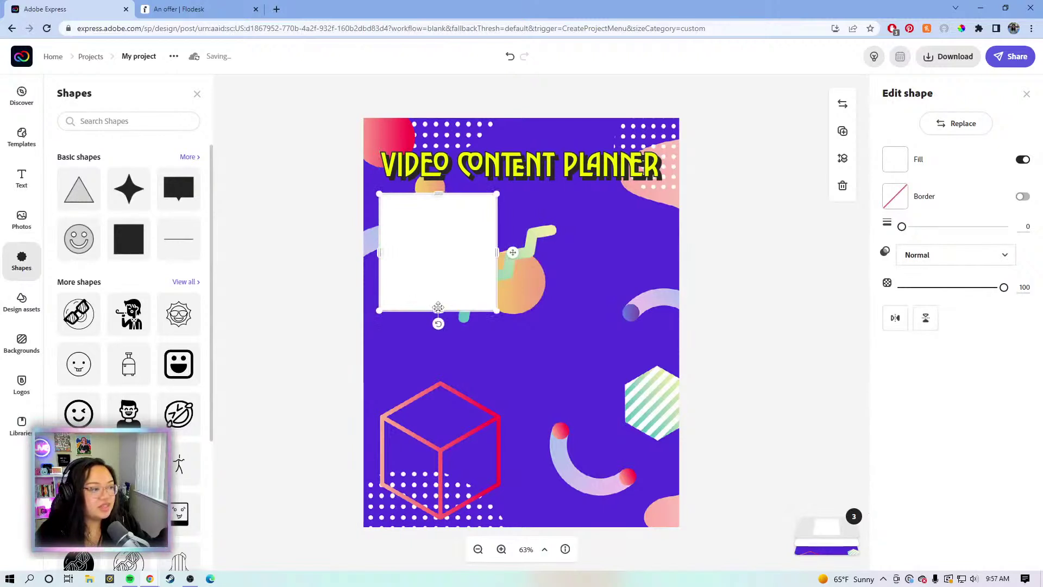
drag(435, 302, 465, 216)
Duplicate the white bar and snap the copy level beside the original on the right
click(842, 132)
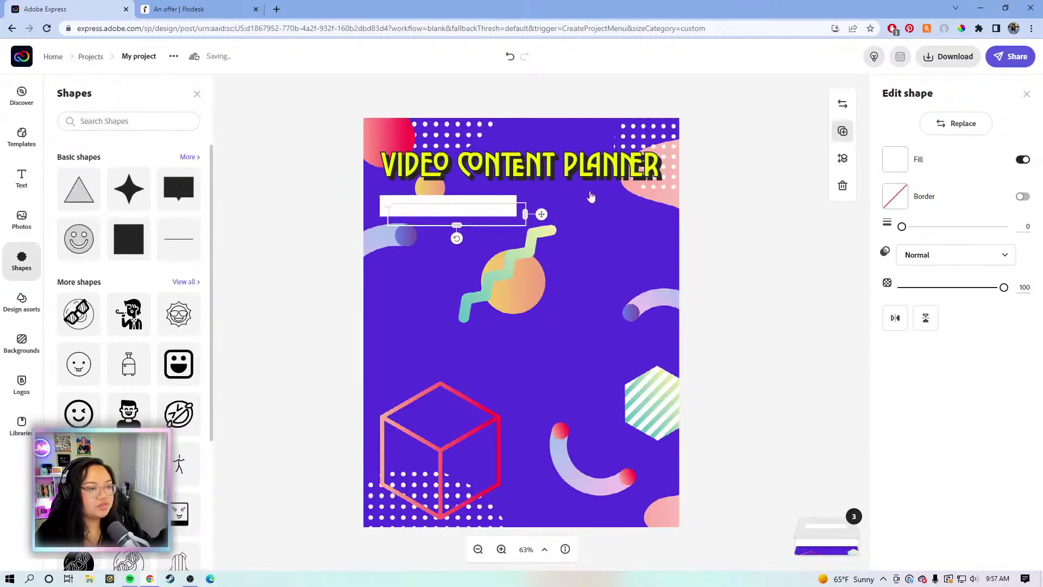
drag(497, 217, 627, 217)
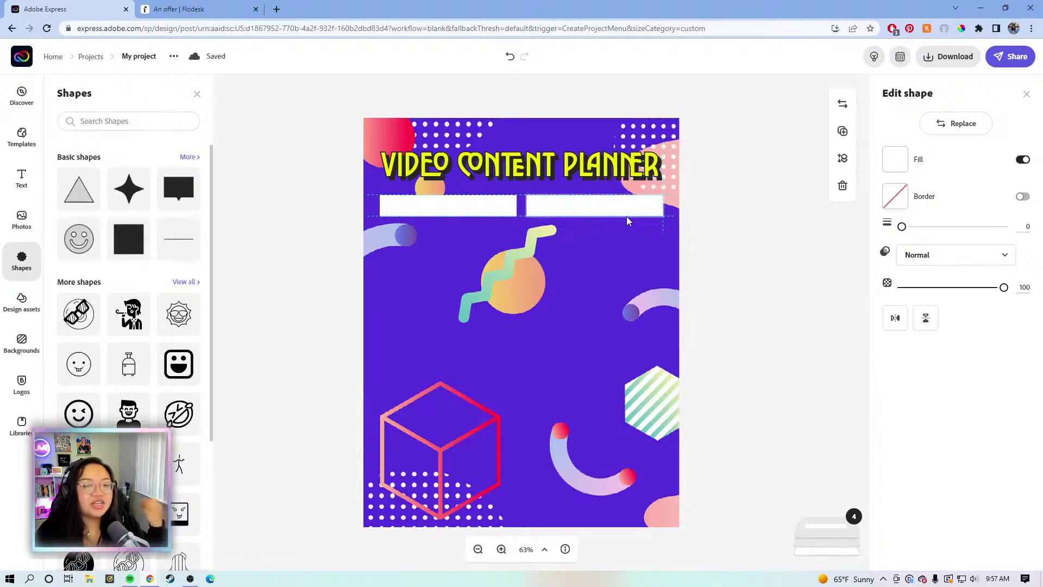
drag(627, 217, 625, 215)
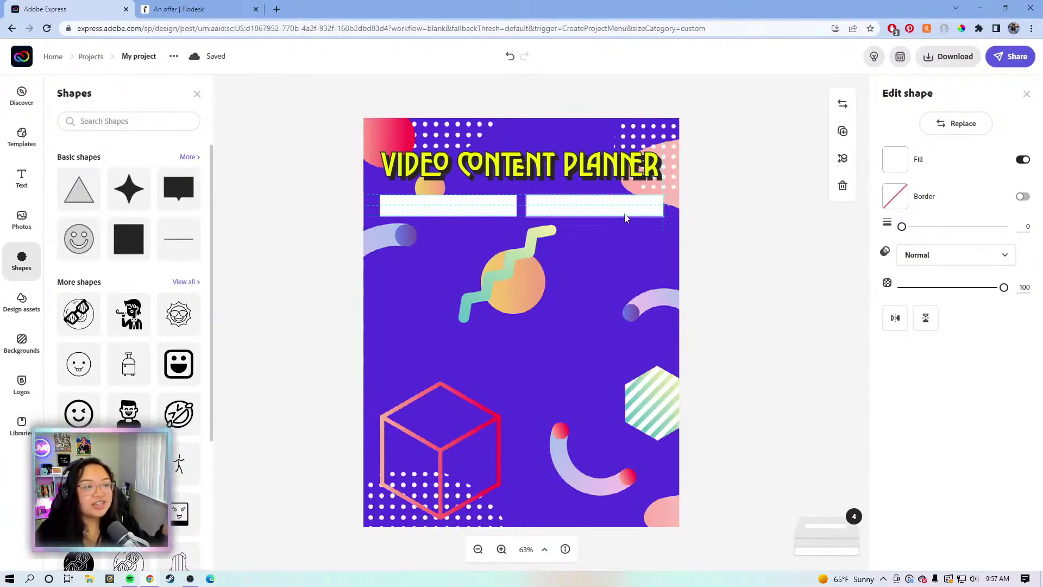
drag(625, 217, 623, 207)
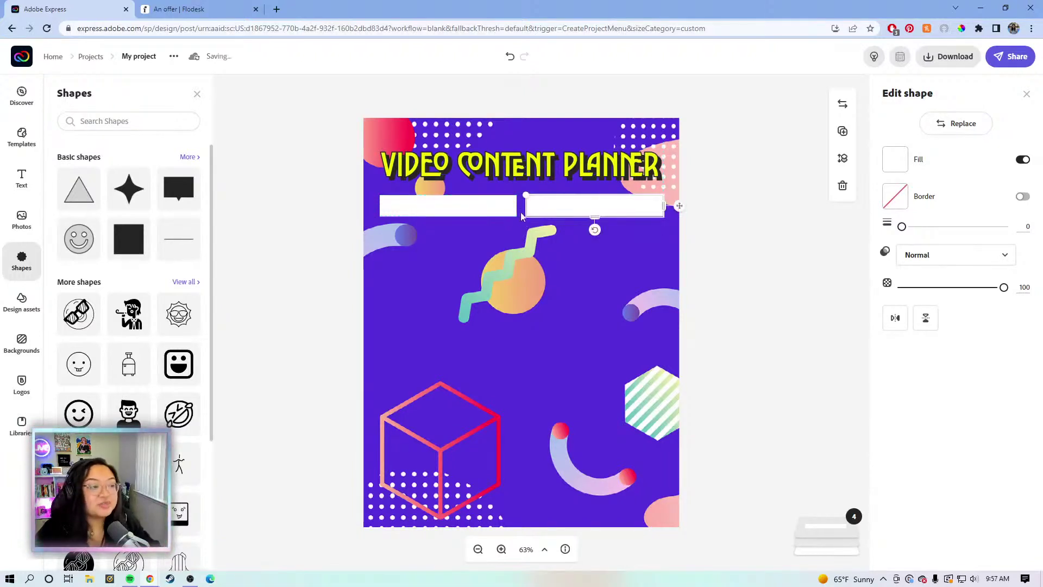
click(563, 253)
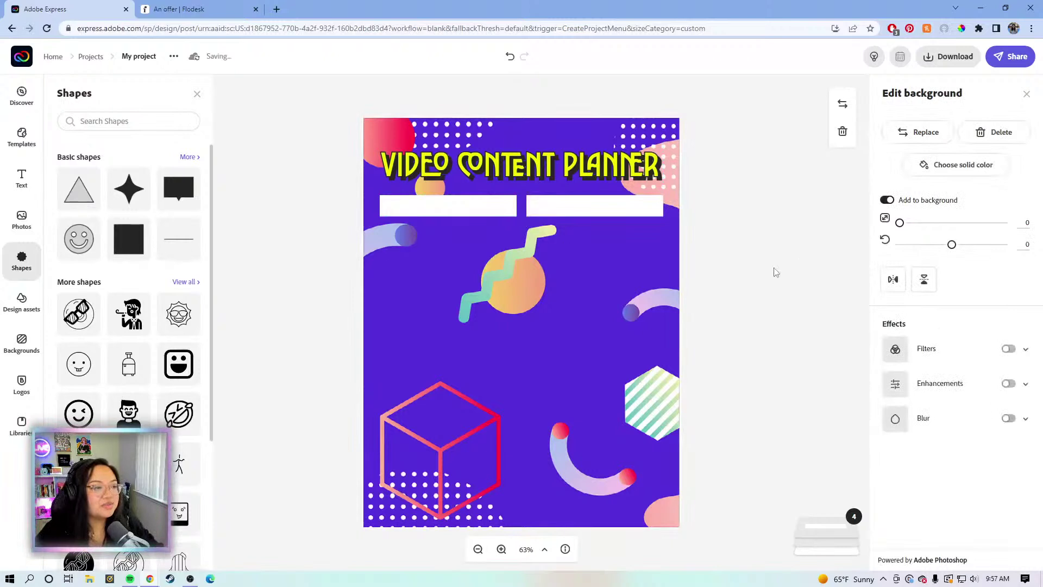
Even the spacing of the top bars and place a bar copy under the left bar
drag(624, 211, 637, 211)
click(501, 210)
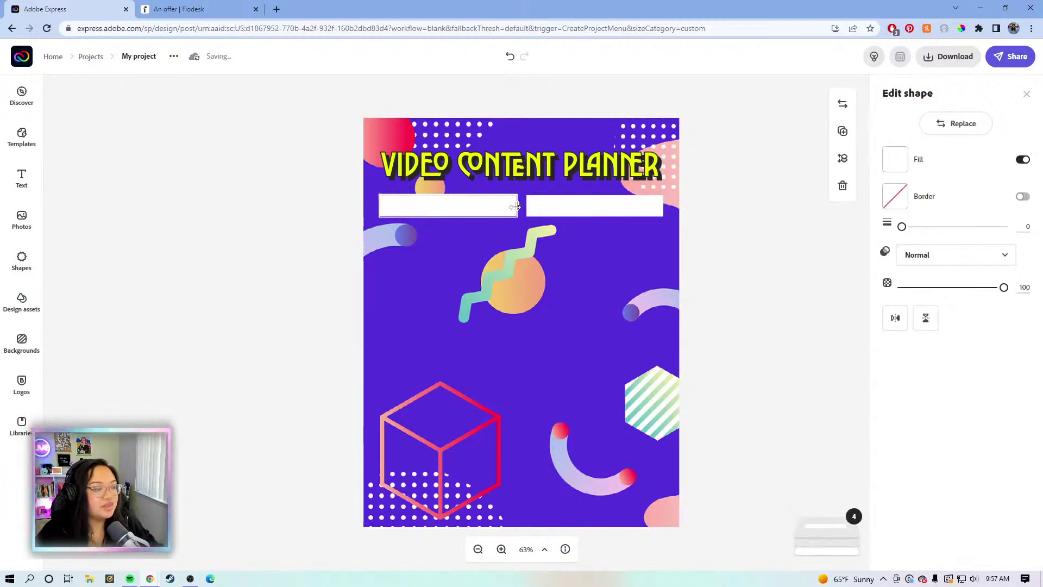
click(626, 209)
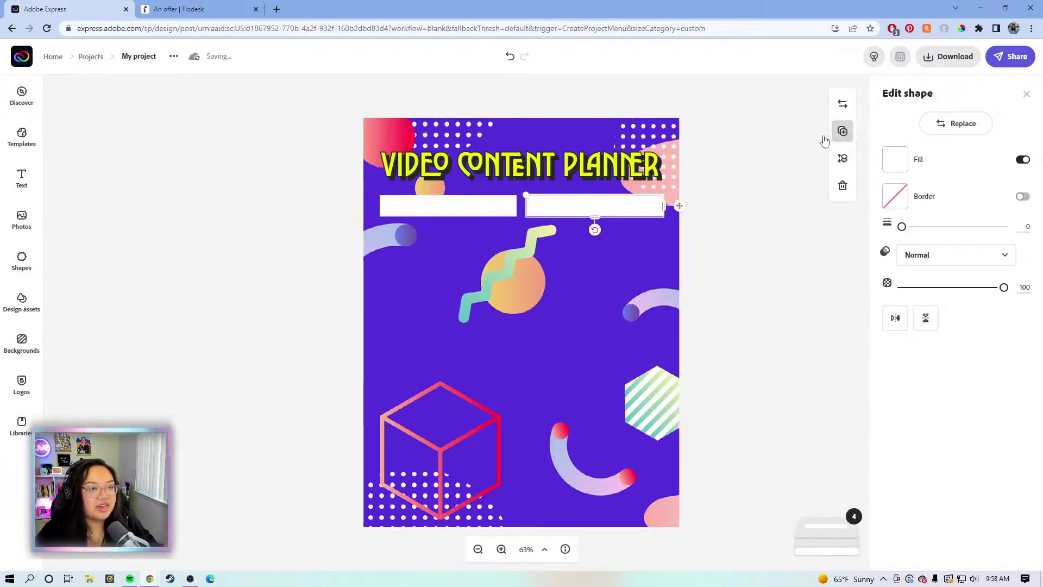
click(843, 131)
drag(635, 212, 475, 242)
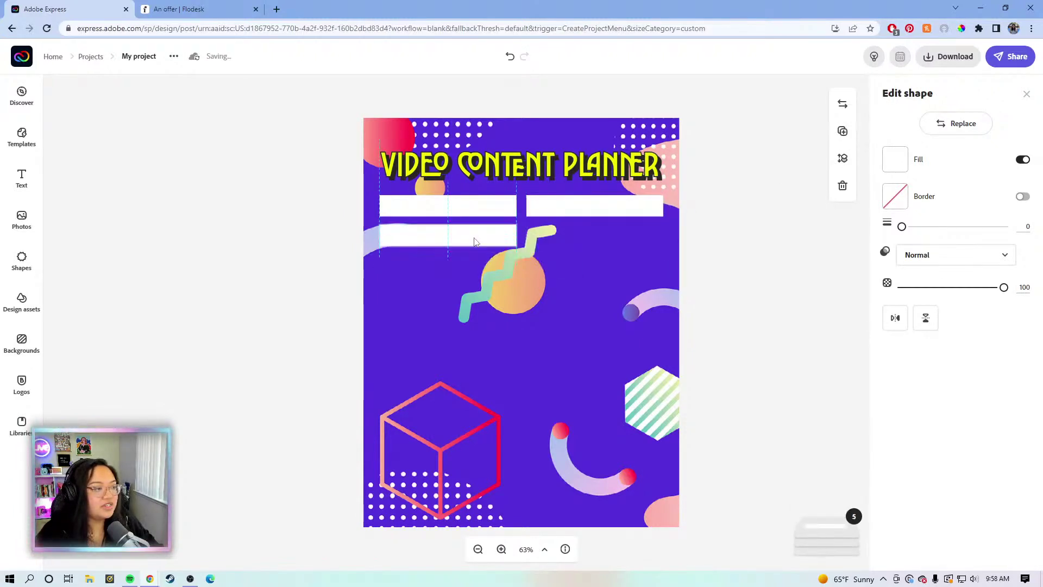
Add another copy under the right bar and stretch it into a tall box
click(842, 131)
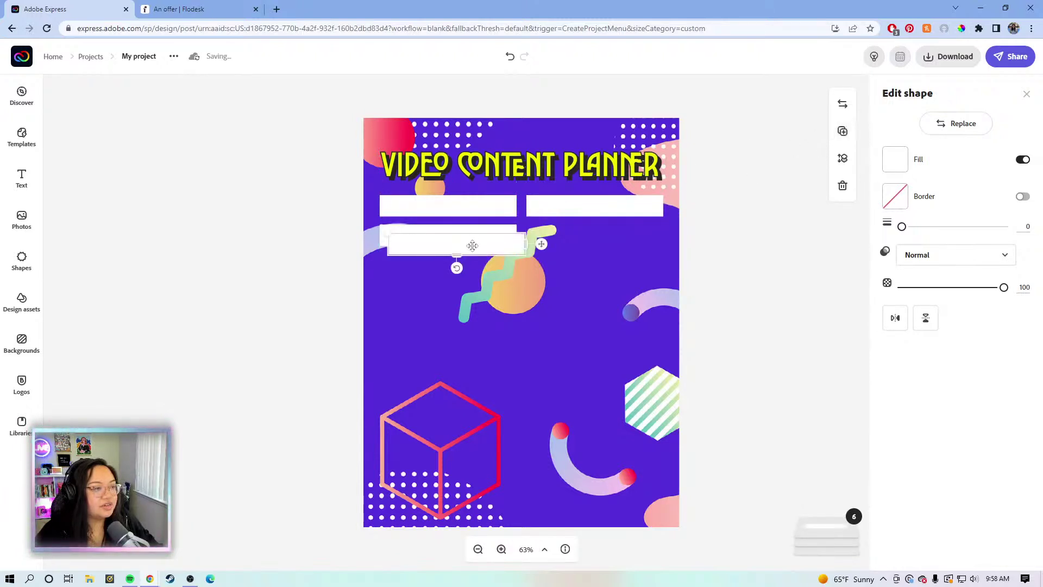
drag(493, 241, 616, 249)
drag(497, 244, 501, 249)
drag(567, 243, 580, 401)
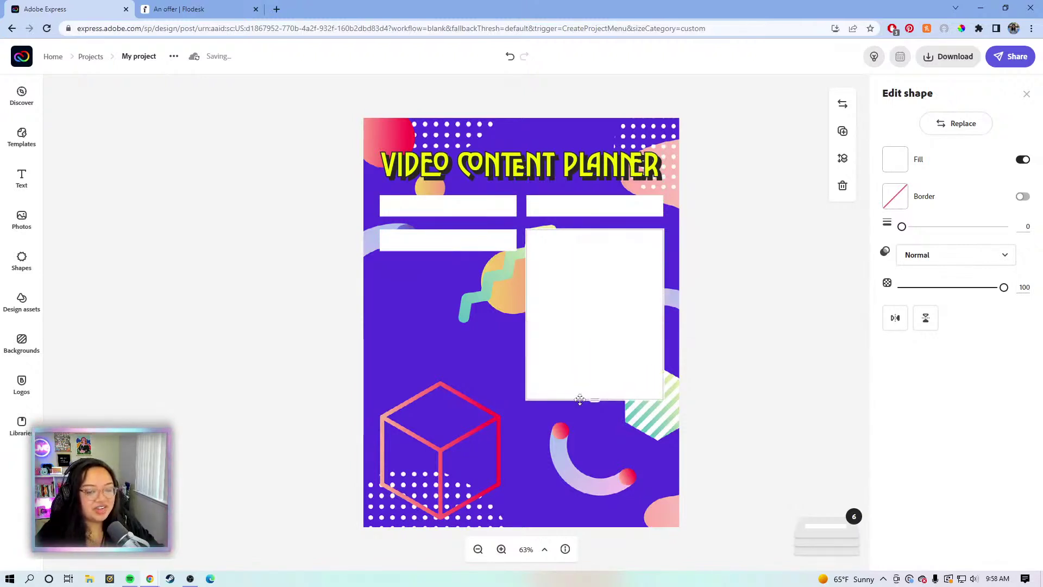
Add a matching tall box in the left column, with both tall boxes equal length
drag(580, 401, 592, 412)
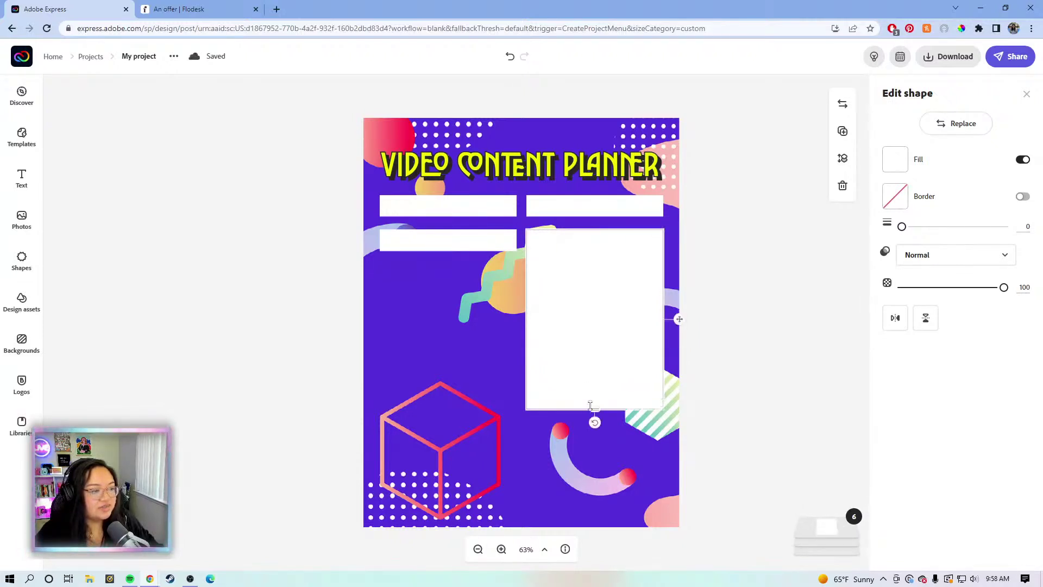
click(842, 131)
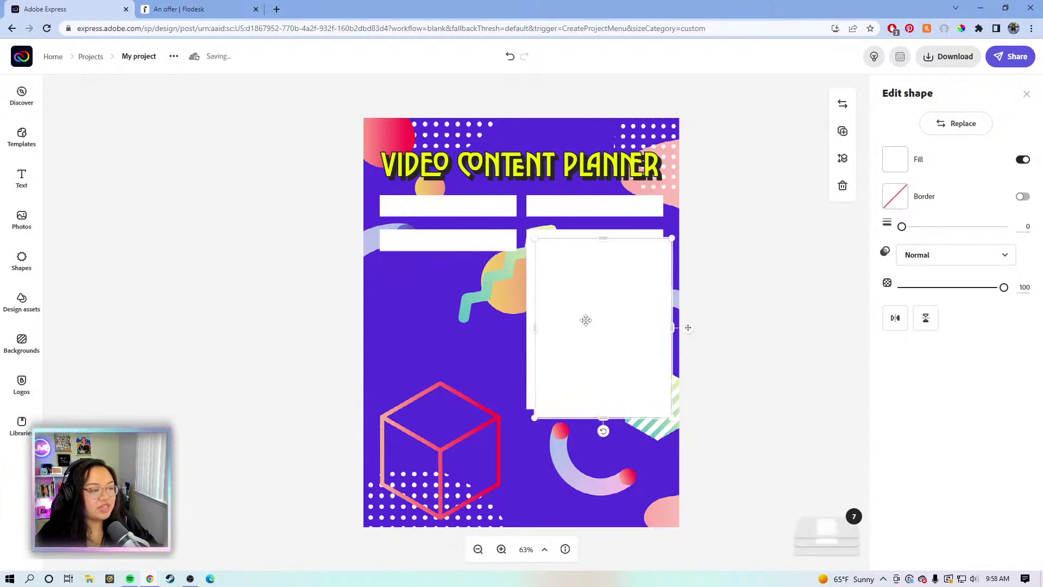
drag(589, 317, 435, 336)
drag(447, 441, 448, 409)
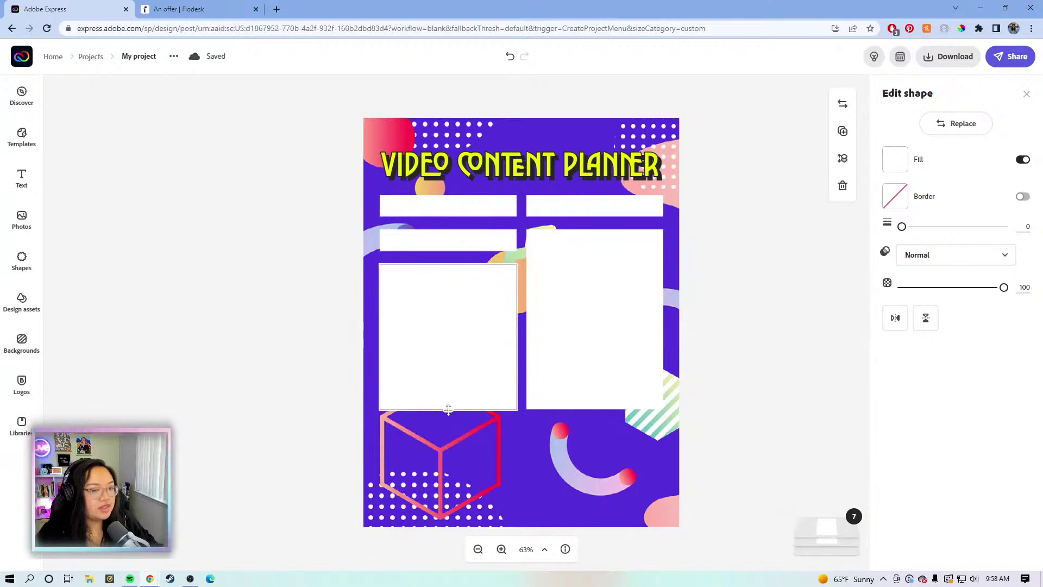
drag(447, 419, 443, 443)
click(561, 377)
drag(593, 408, 589, 445)
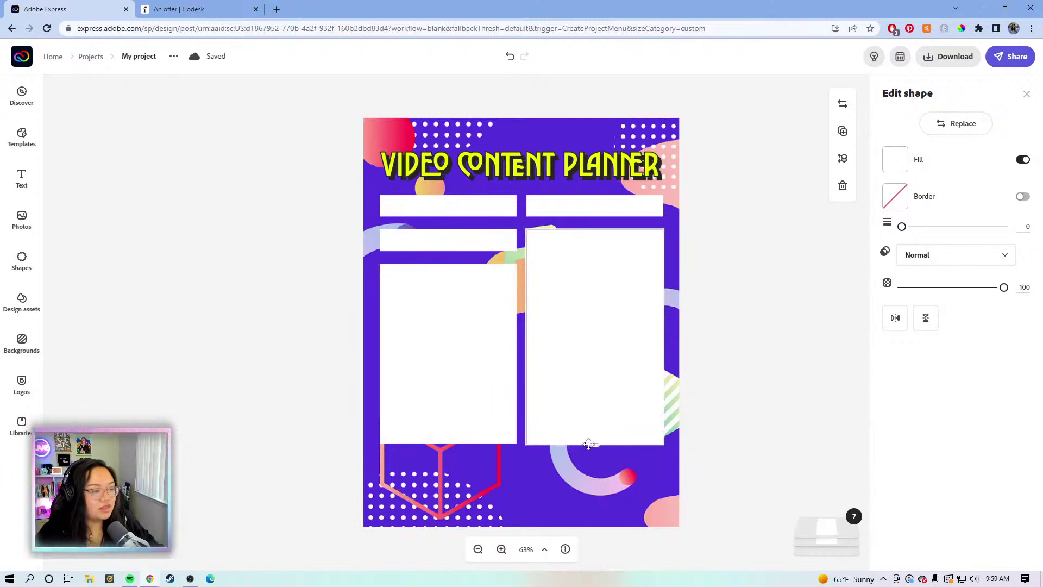
drag(586, 445, 587, 441)
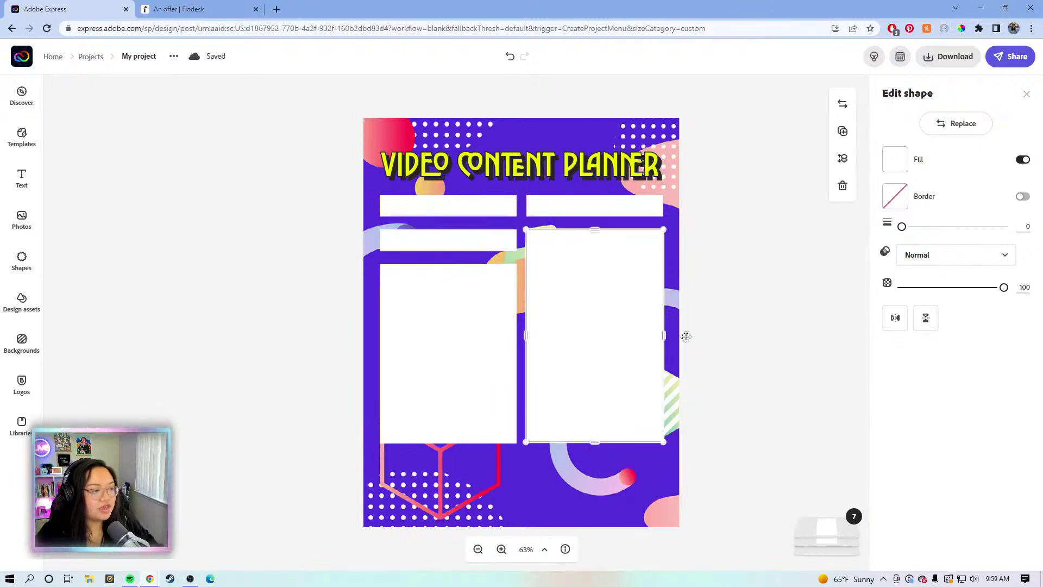
click(674, 336)
Duplicate the left tall box and drag the copy toward the page bottom
click(457, 299)
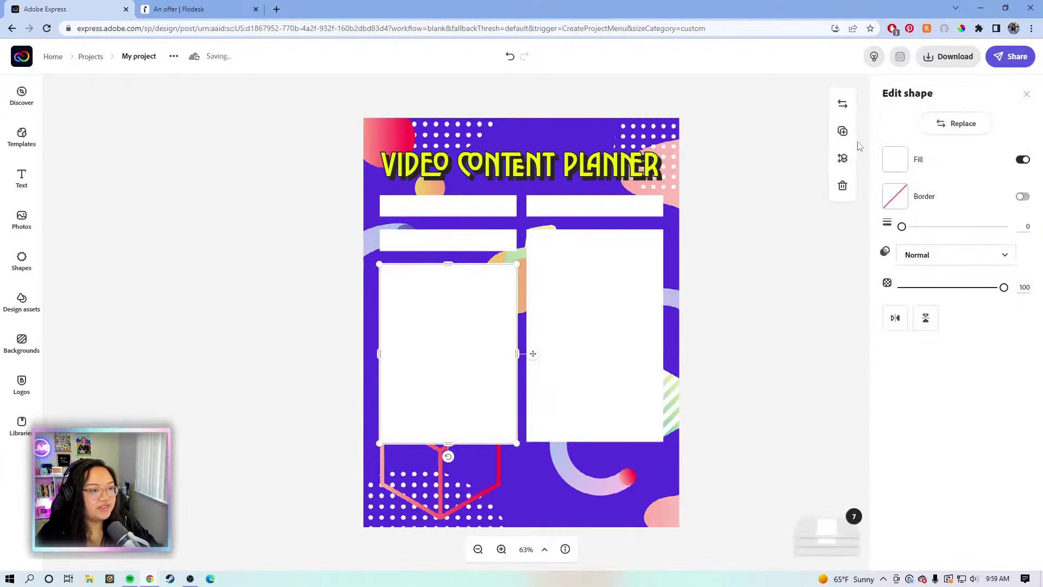
click(843, 131)
drag(481, 371, 662, 422)
Turn the lower copy into a bottom strip and shorten both tall boxes equally
drag(517, 325, 505, 451)
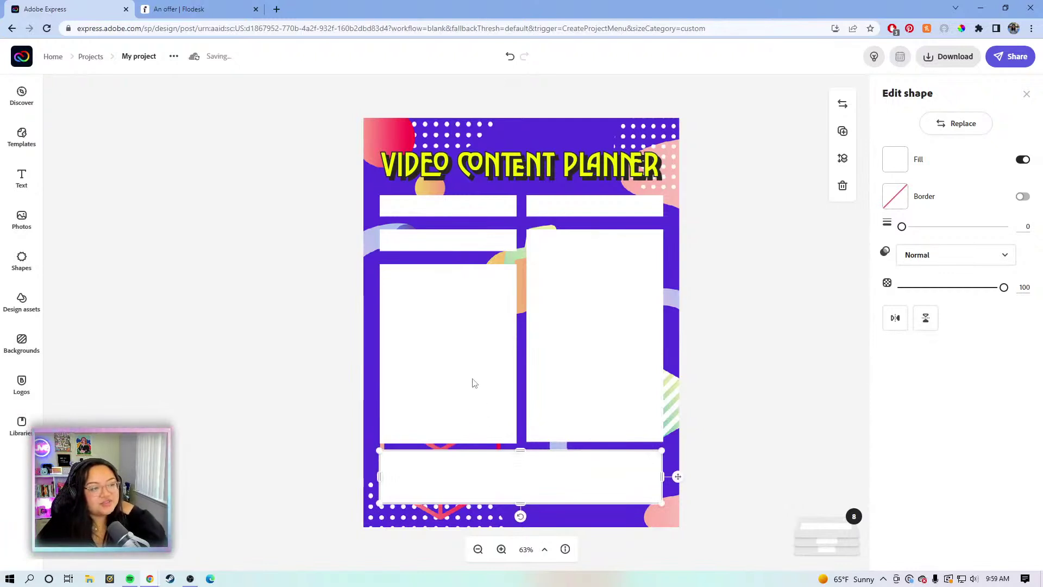
click(469, 210)
click(645, 285)
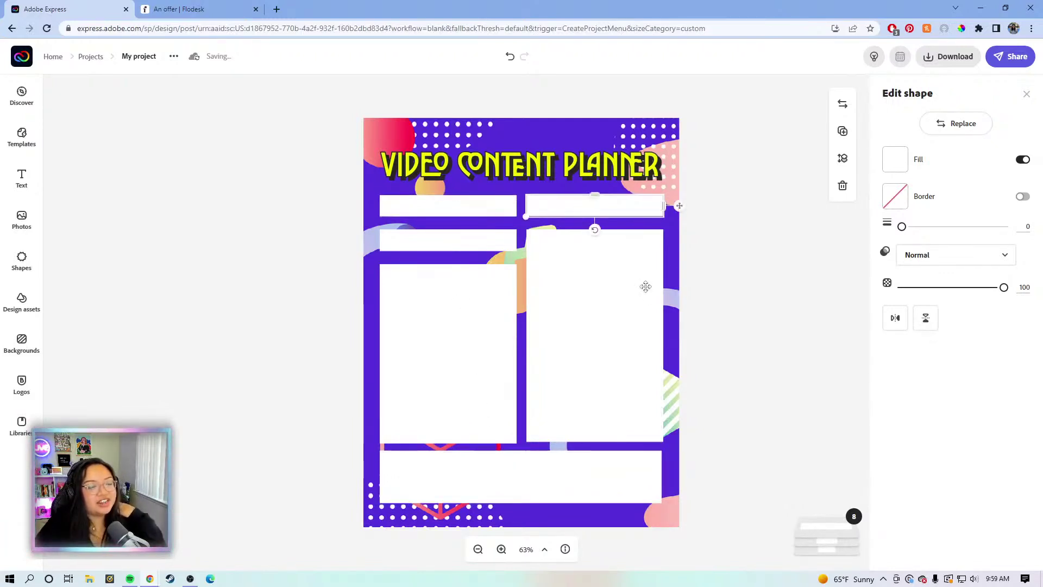
click(458, 351)
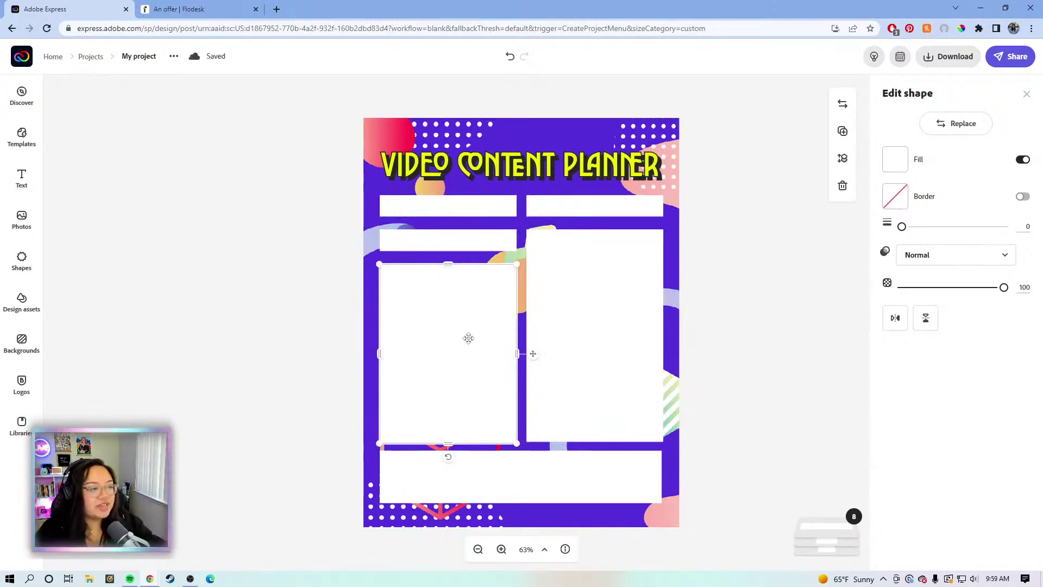
drag(451, 443, 459, 430)
click(555, 435)
drag(596, 441, 595, 431)
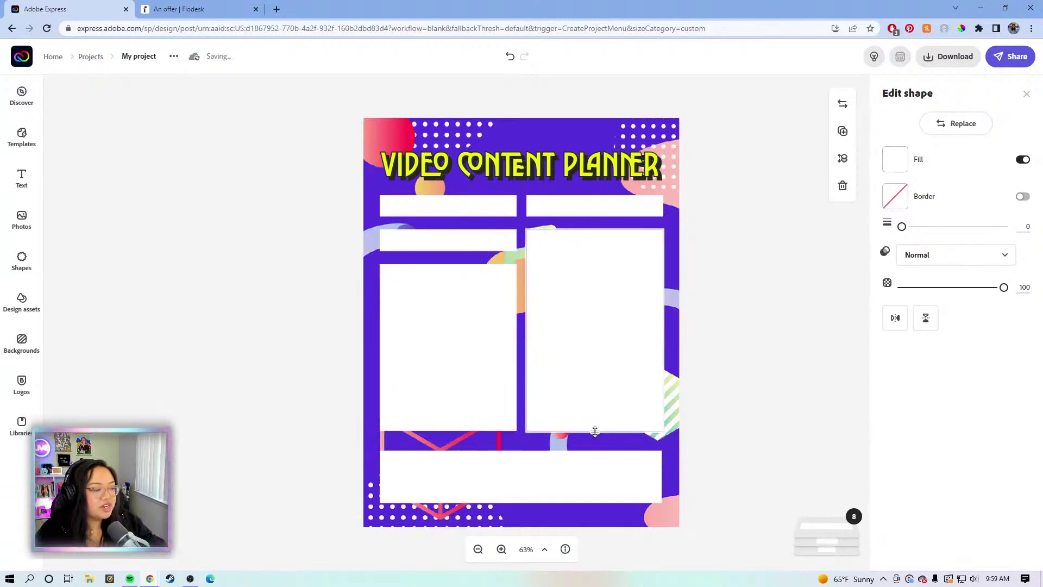
Position the wide bottom strip and stretch it taller down the page
click(536, 480)
drag(536, 477, 536, 472)
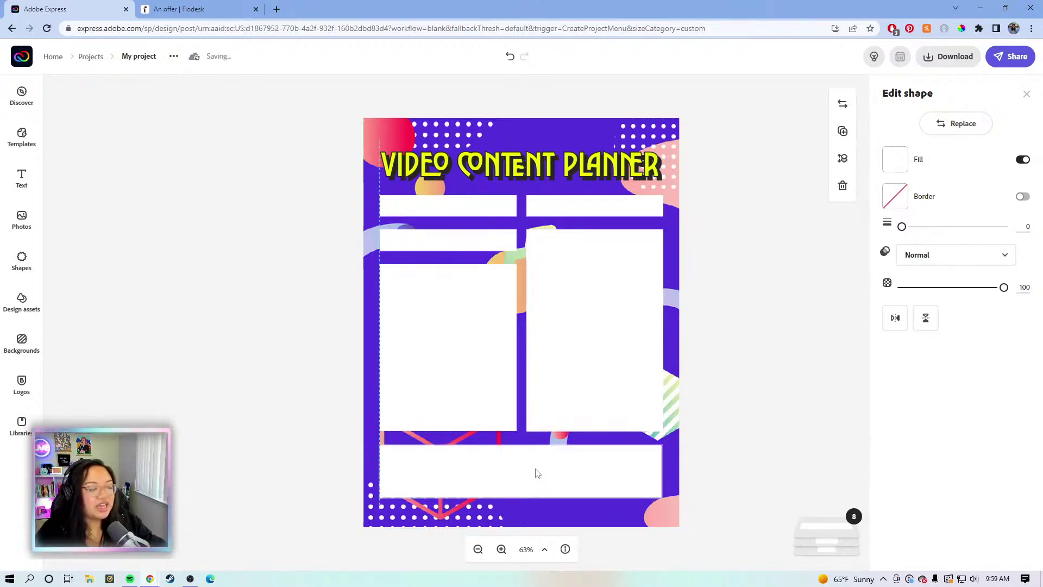
drag(537, 470, 536, 469)
key(Down)
key(Down)
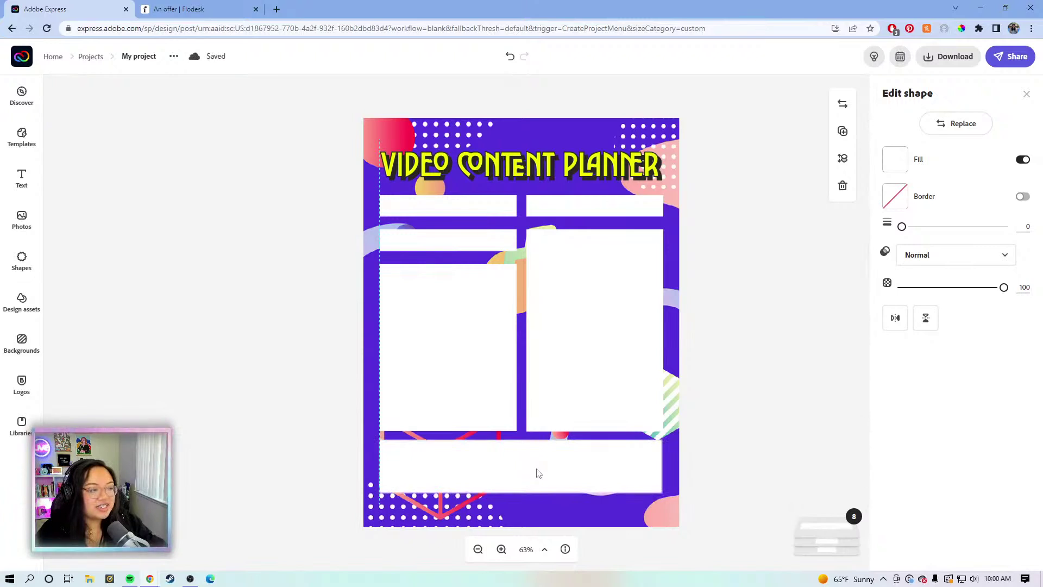
drag(537, 473, 539, 474)
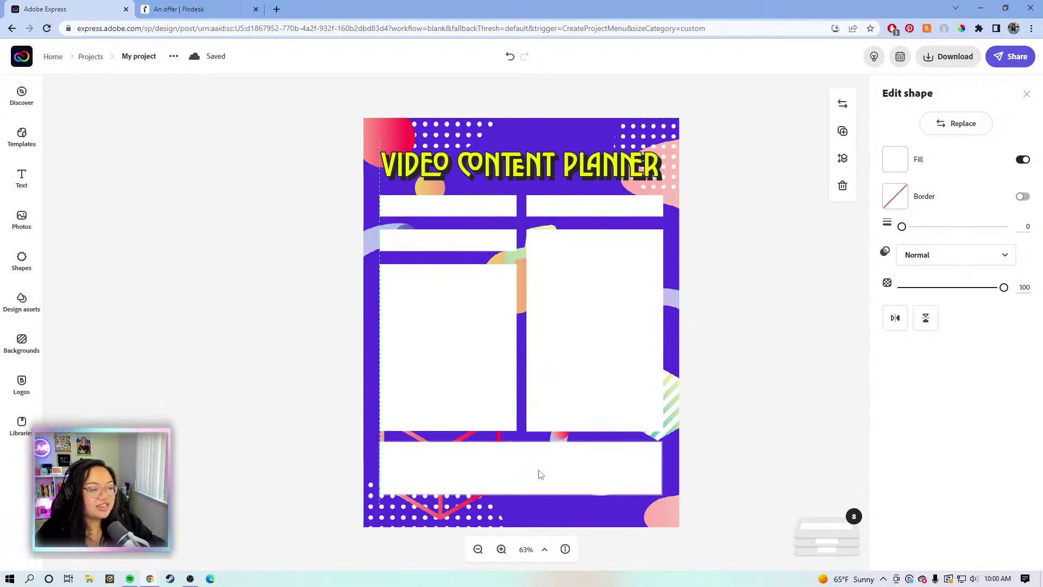
click(539, 475)
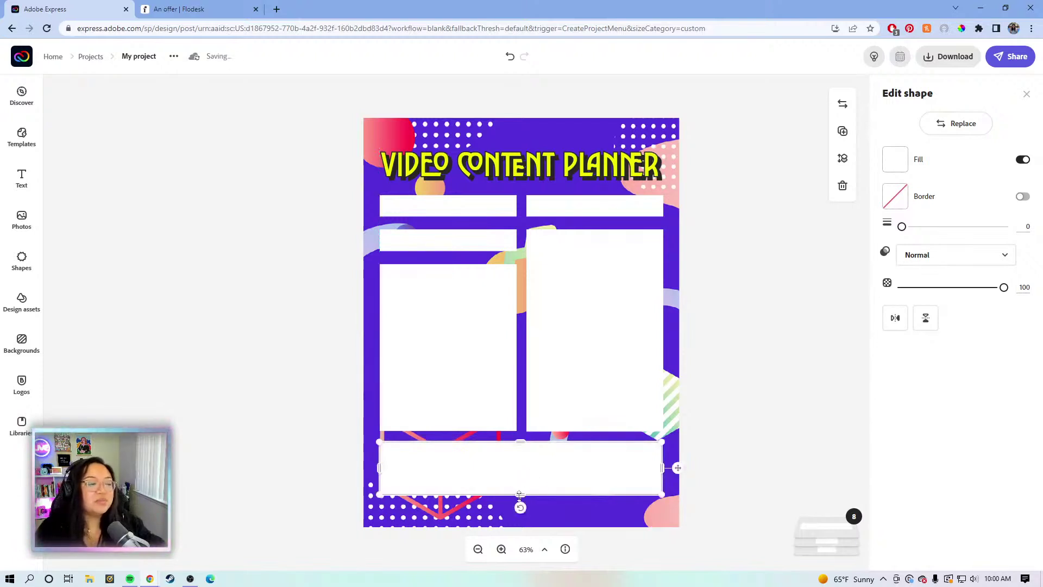
drag(520, 495, 522, 502)
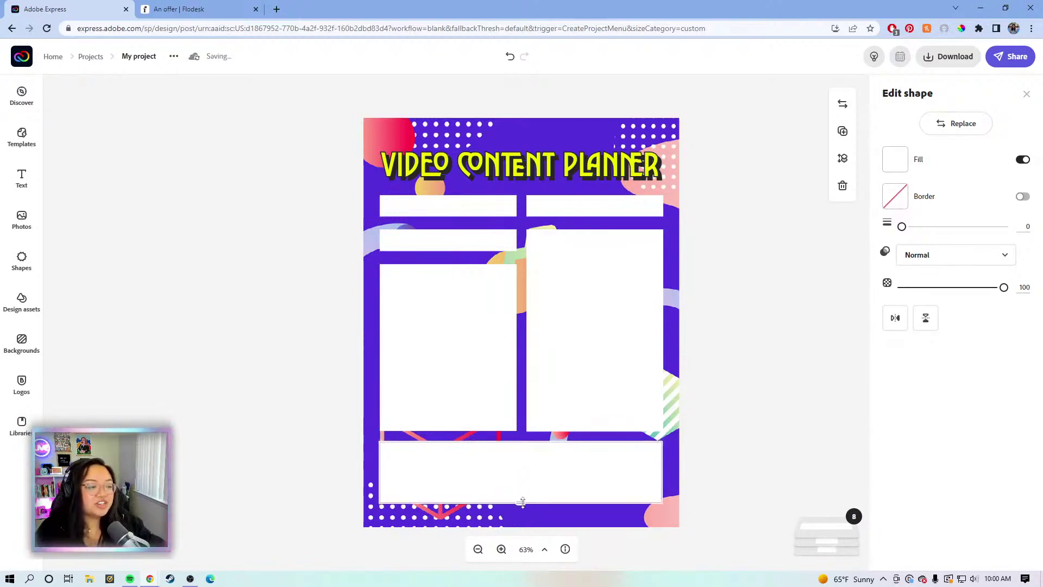
click(739, 443)
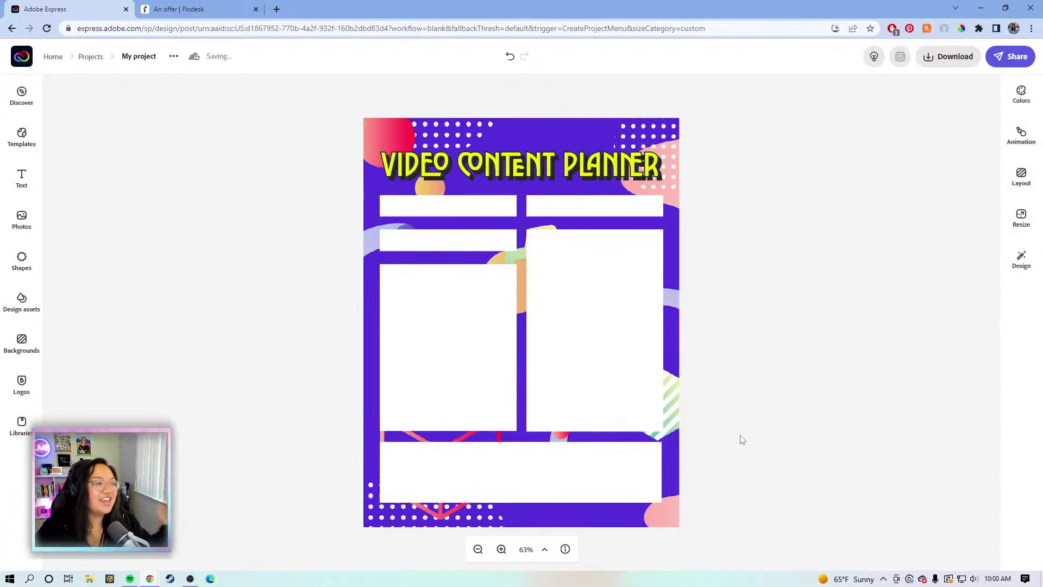
click(681, 159)
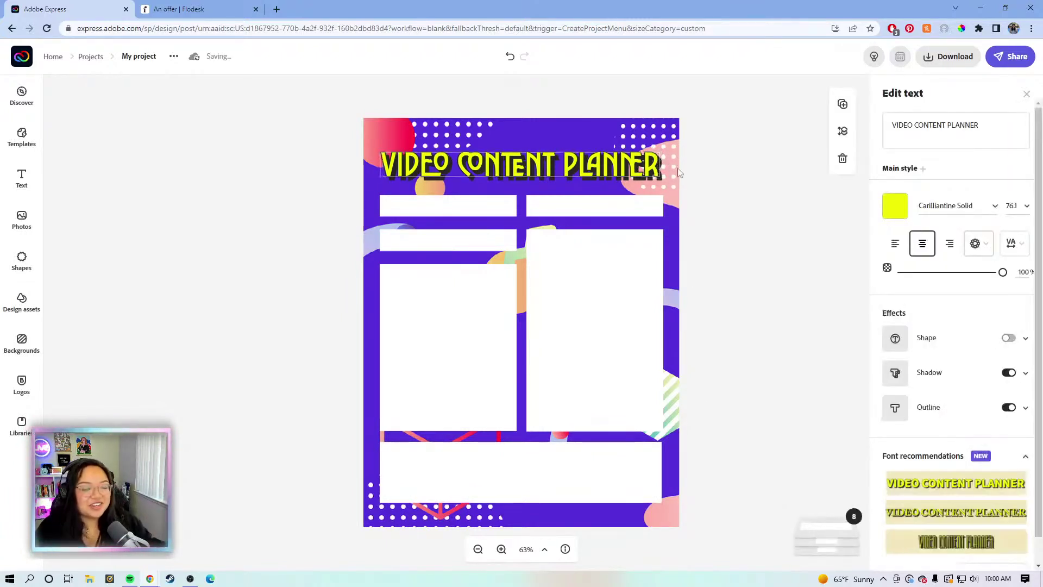
Raise the title slightly, then nudge all eight white boxes up together
drag(678, 168, 679, 163)
click(708, 328)
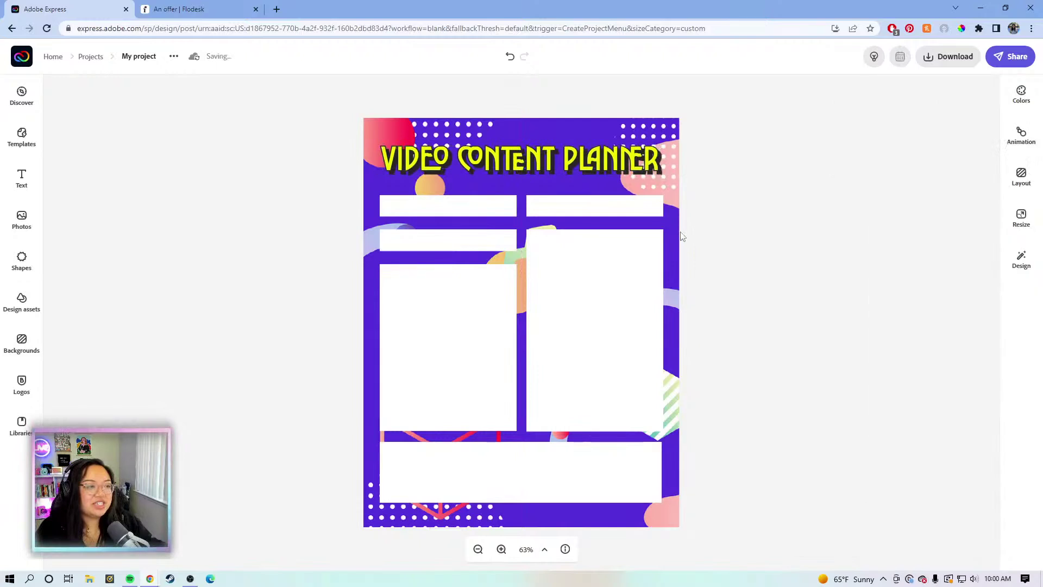
drag(713, 482, 386, 201)
key(Up)
key(Up)
key(Up)
key(Up)
key(Up)
key(Up)
key(Up)
key(Up)
key(Up)
key(Up)
key(Up)
key(Up)
key(Up)
key(Up)
key(Up)
key(Up)
key(Up)
key(Up)
key(Up)
key(Up)
key(Up)
key(Up)
key(Up)
key(Up)
key(Up)
key(Up)
key(Up)
key(Up)
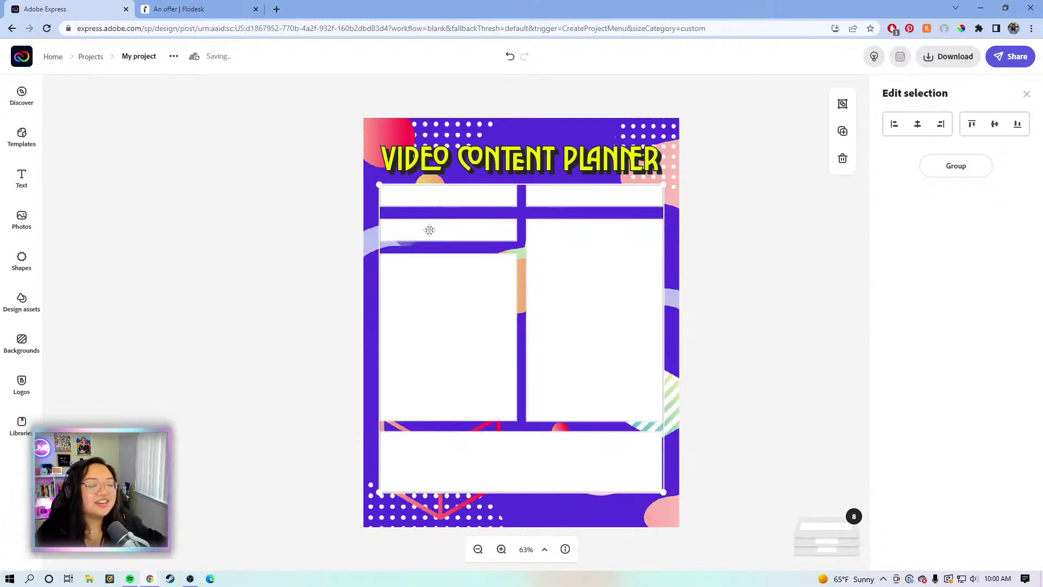
Extend the bottom white box slightly lower, then bring up the Text presets panel
click(777, 314)
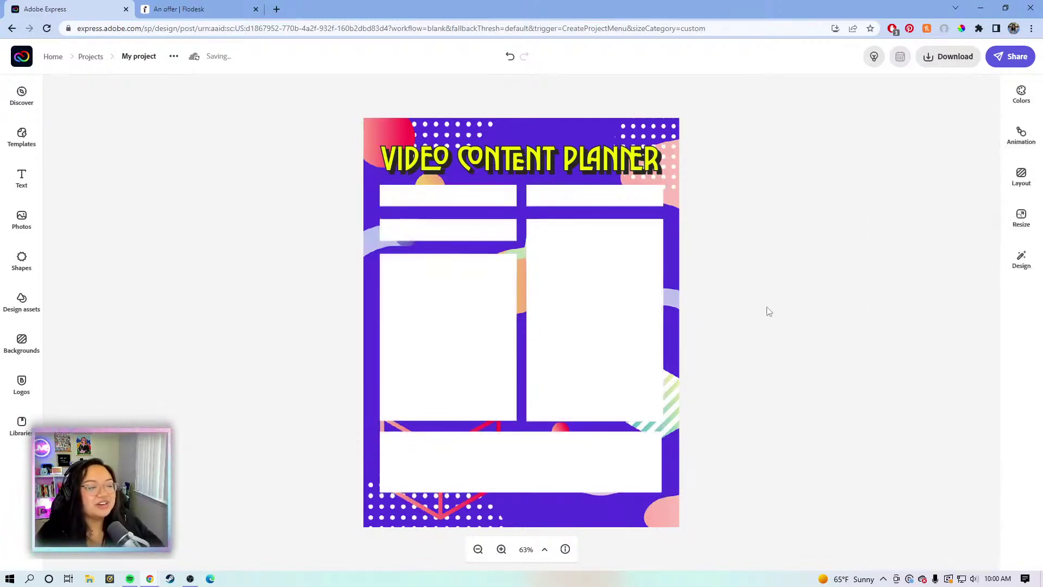
click(585, 455)
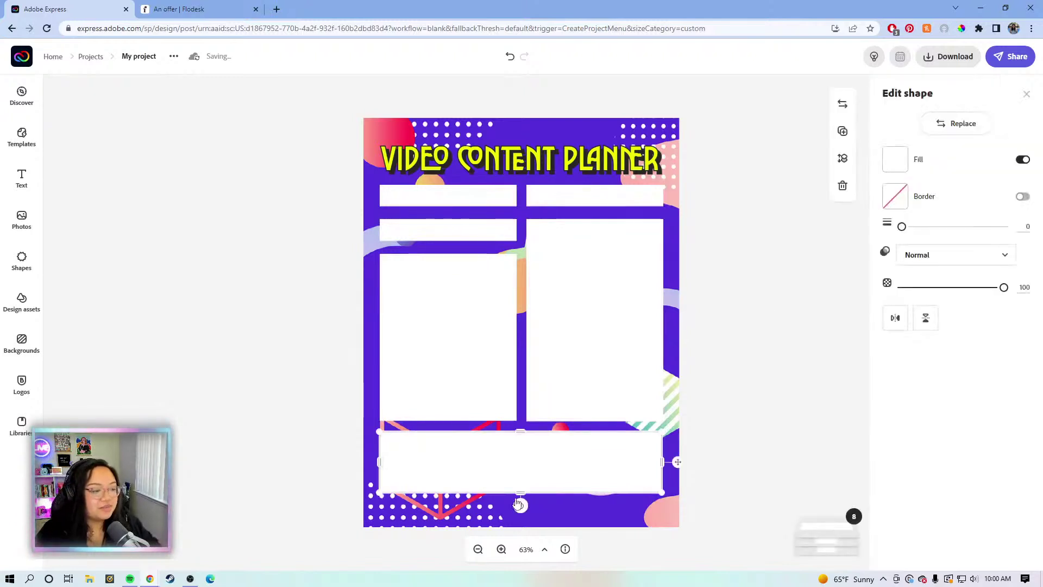
drag(518, 493, 516, 500)
click(724, 368)
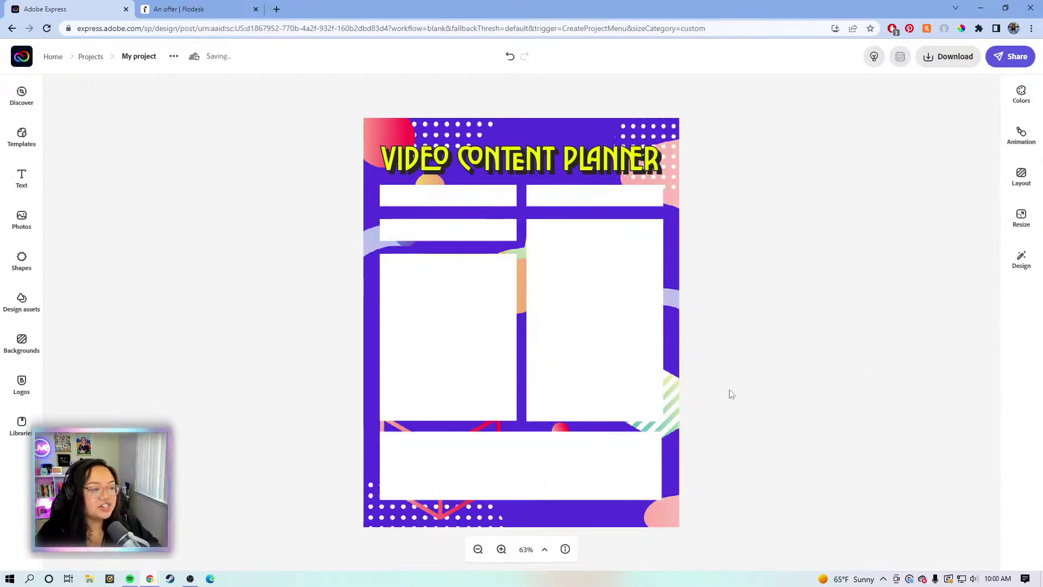
click(443, 326)
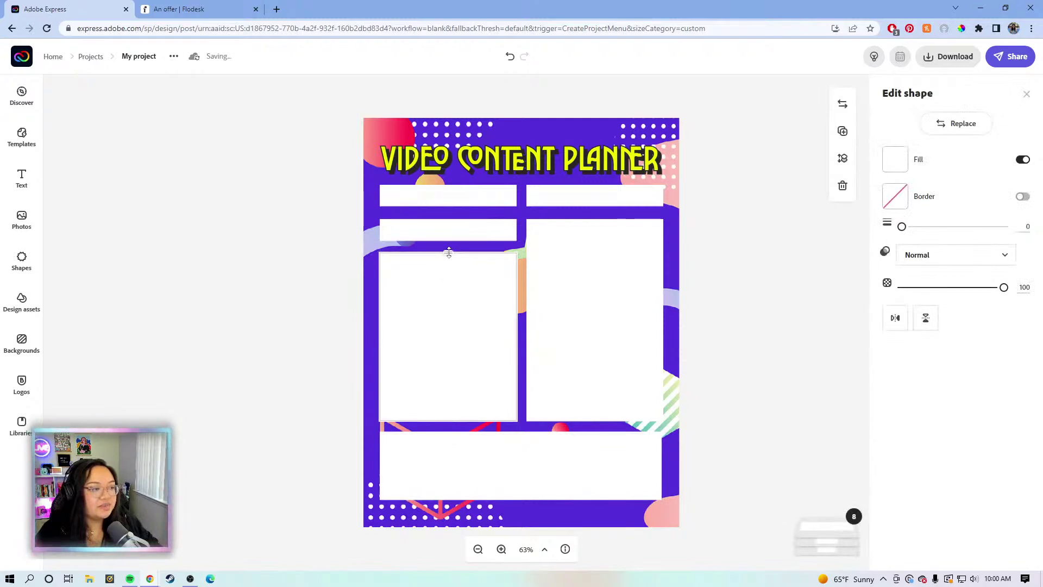
click(731, 250)
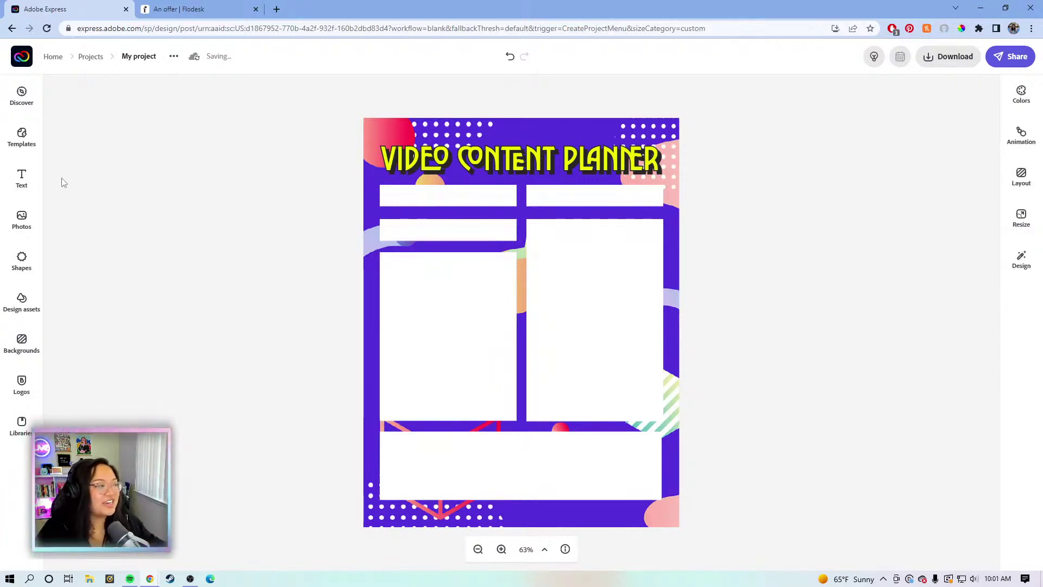
click(23, 179)
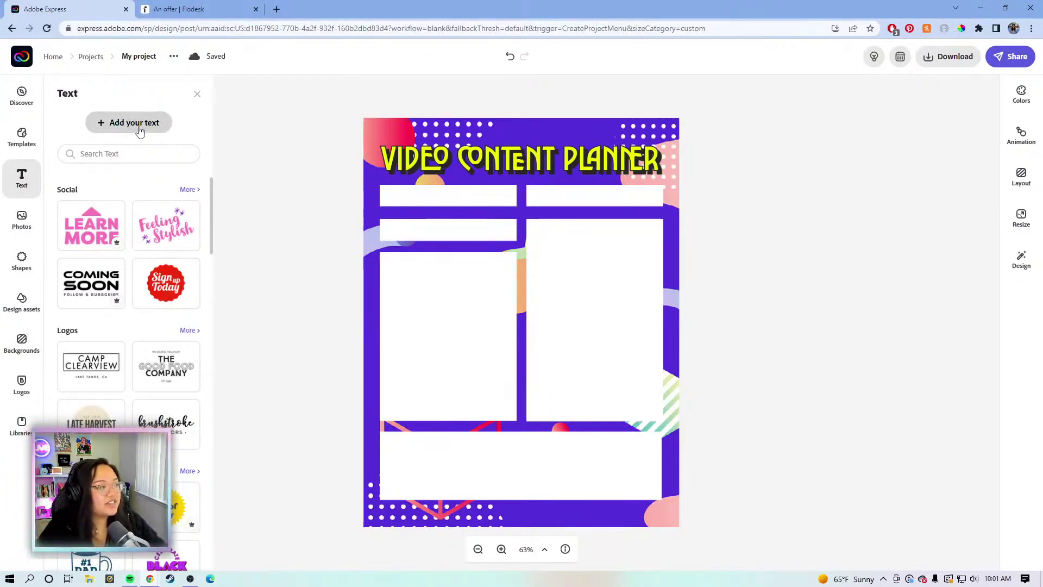
Add a new text box, shrink it and move it into the top-left white box
click(143, 125)
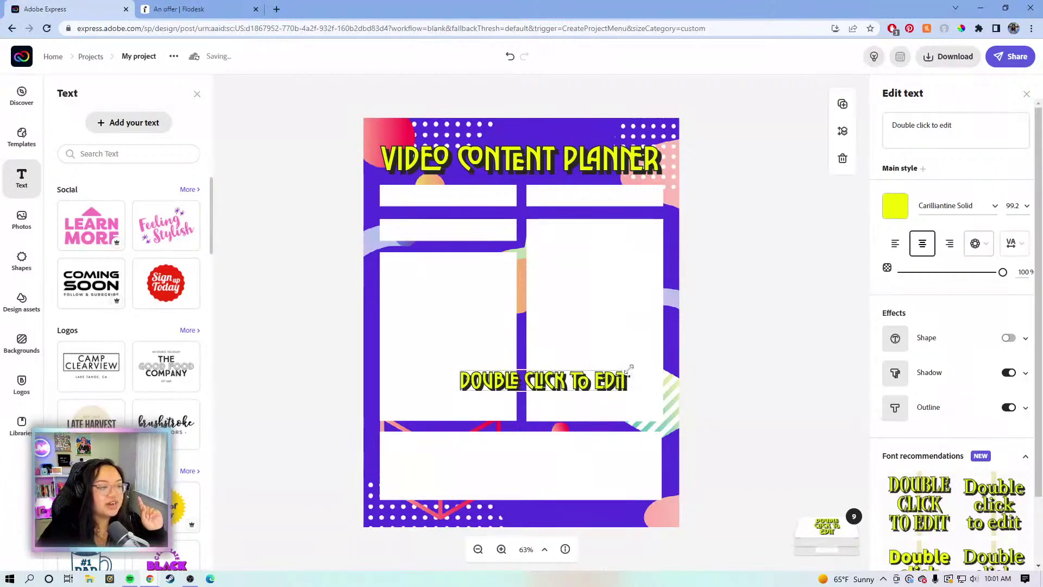
drag(630, 370, 631, 370)
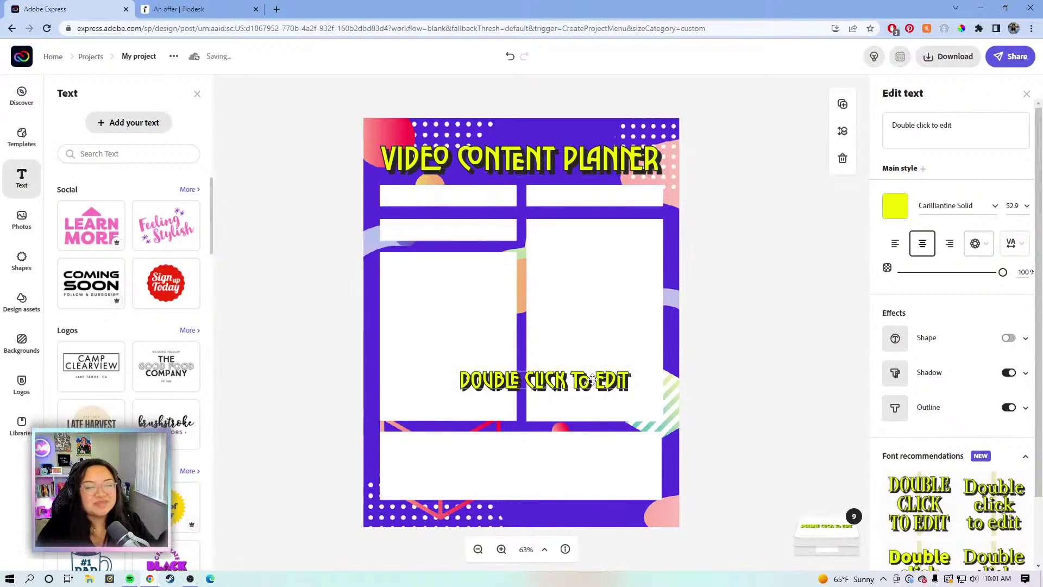
drag(592, 379, 513, 200)
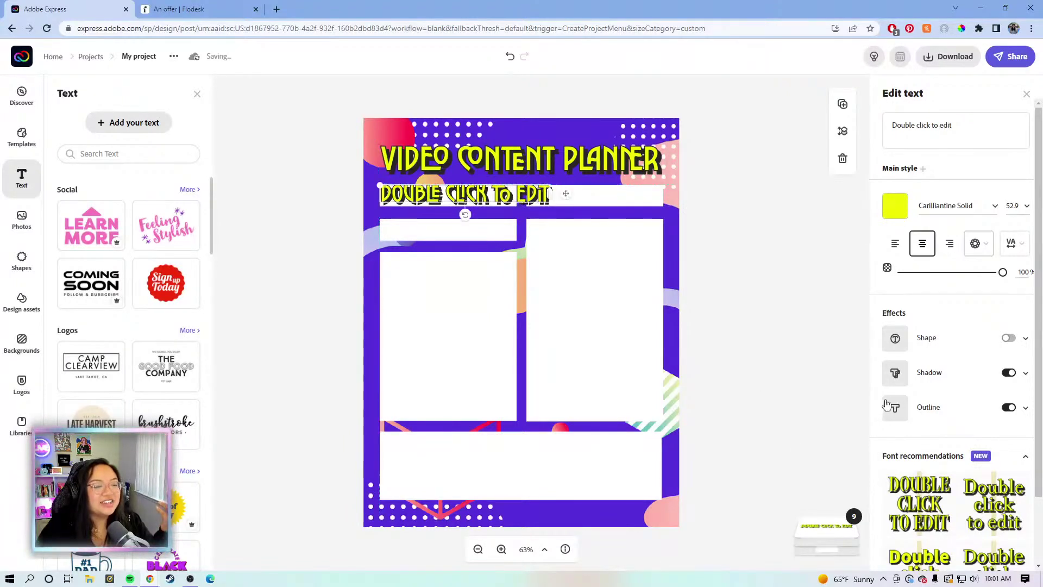
Remove the text's shadow and outline, make it black, shrink it and shift it left
click(1010, 373)
click(1009, 407)
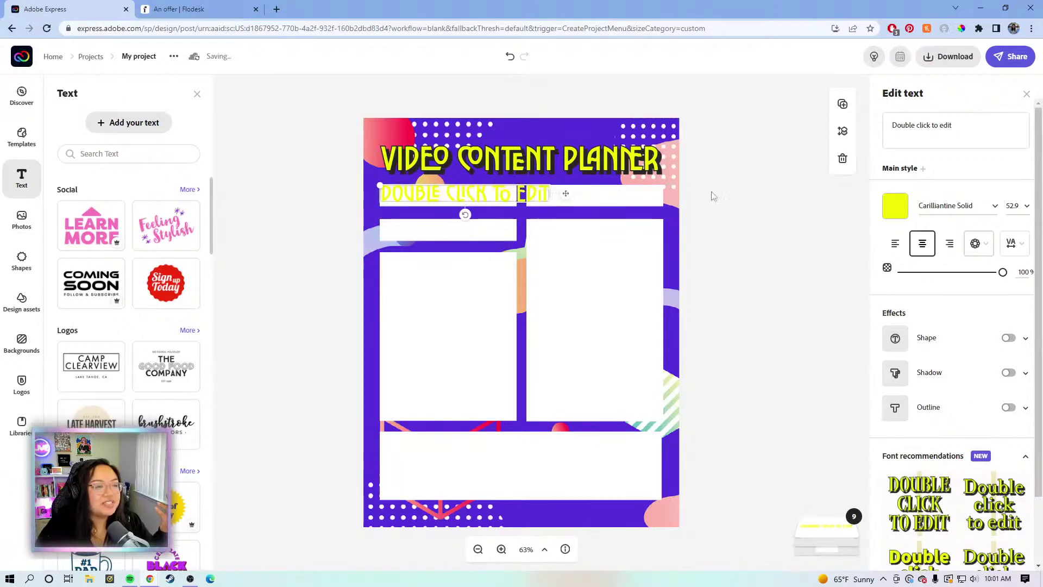
click(894, 207)
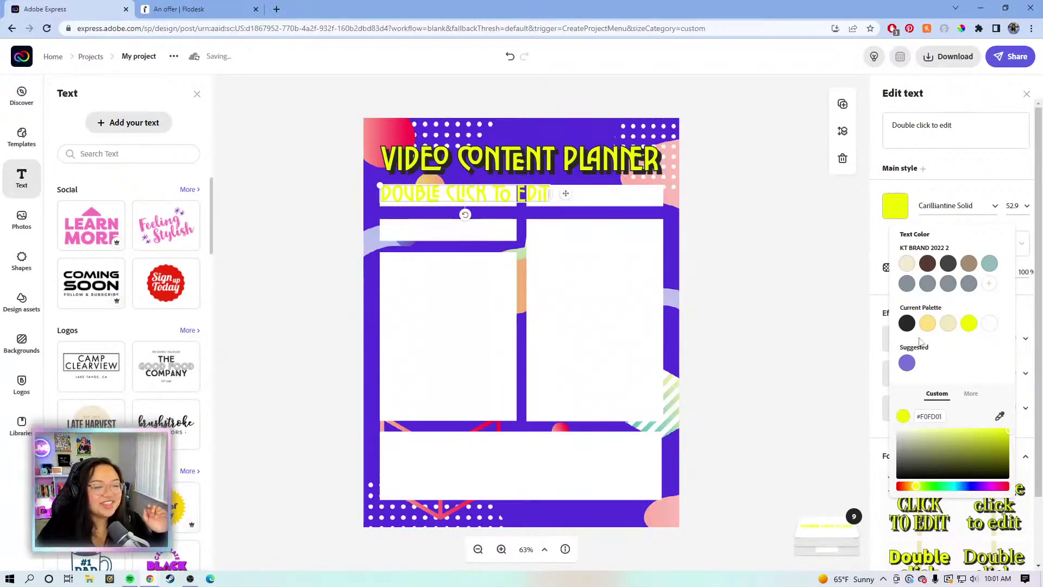
click(907, 323)
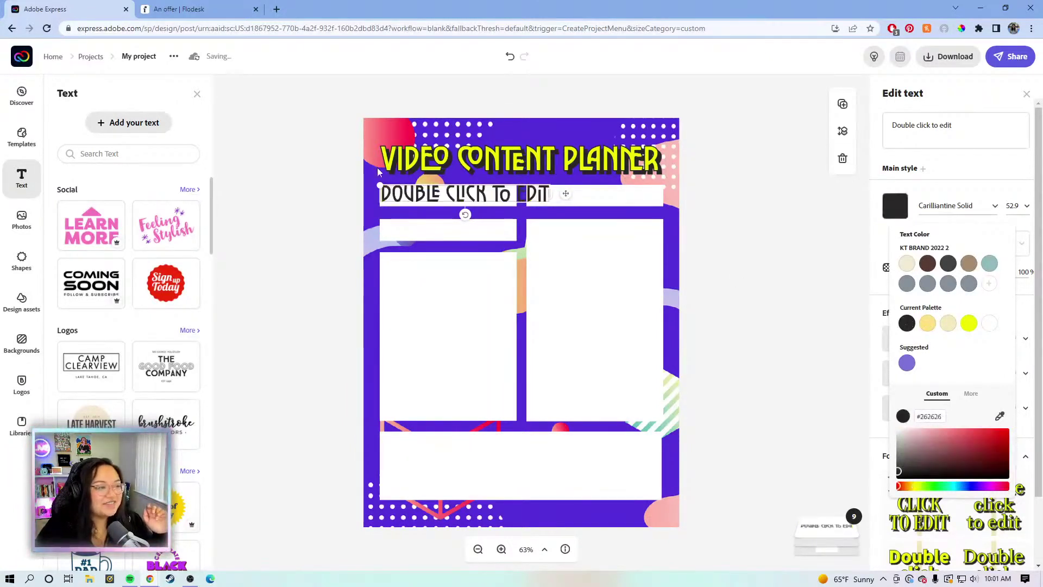
drag(381, 185, 458, 194)
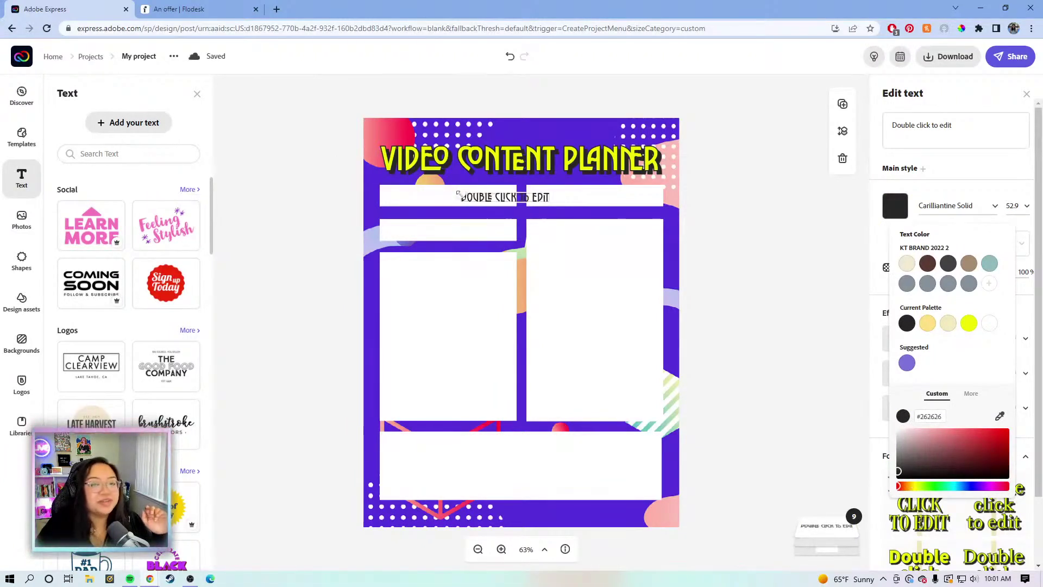
click(561, 200)
drag(567, 198, 492, 199)
Replace the placeholder wording with 'Title'
click(953, 124)
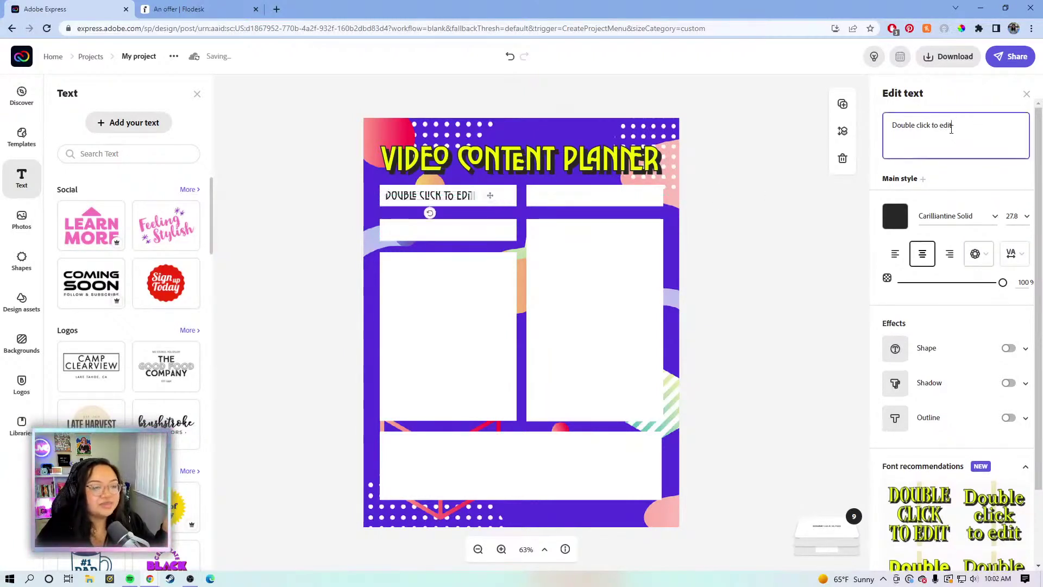
drag(957, 126, 896, 131)
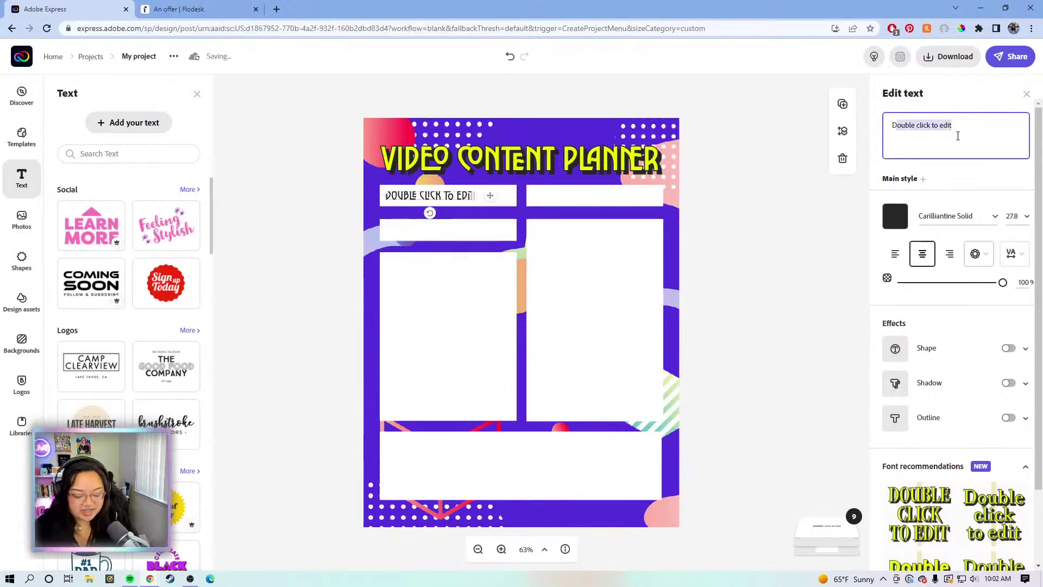
key(BackSpace)
key(BackSpace)
text(t)
key(BackSpace)
text(Title)
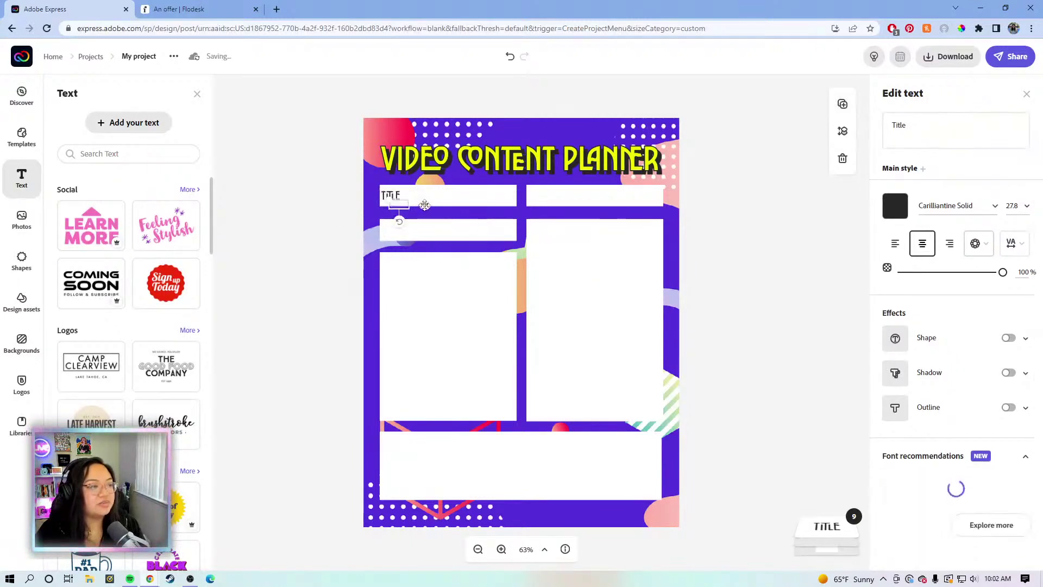
Move the copied label into the top-right box, retype it 'Publish Date' and widen it
drag(426, 204, 569, 199)
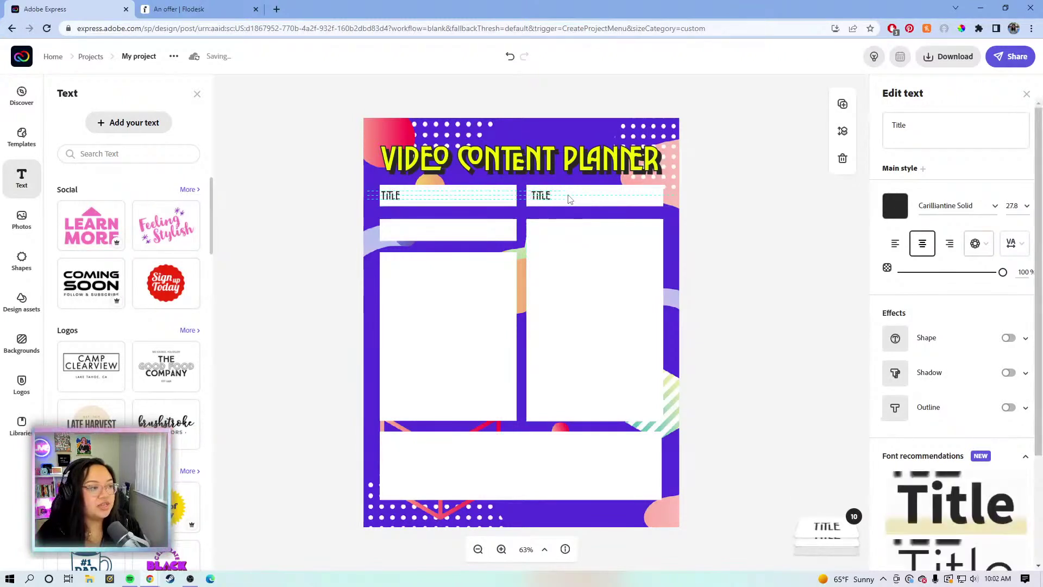
click(888, 129)
drag(938, 130, 893, 130)
text(Publish)
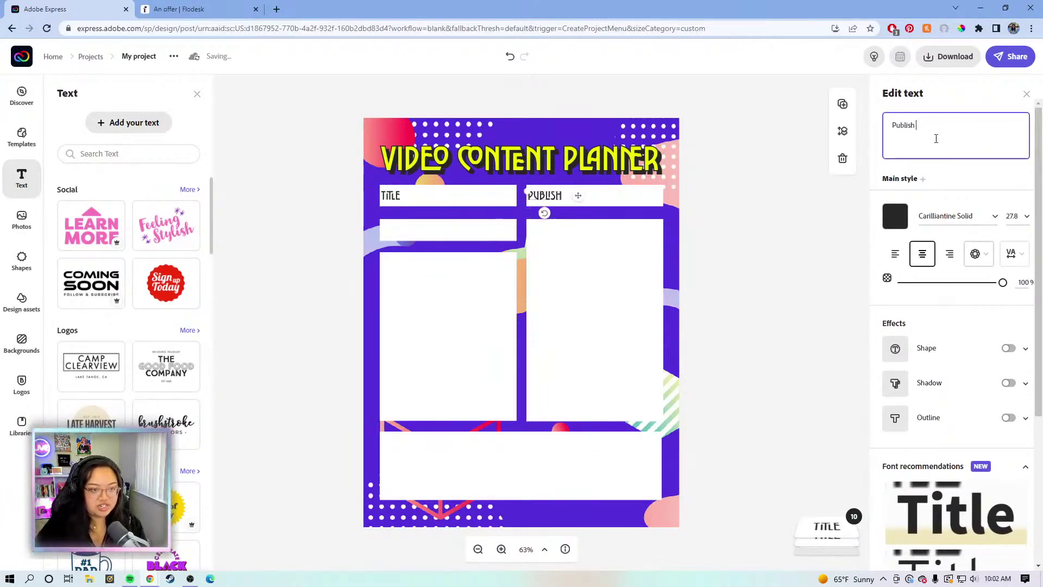
text( Date)
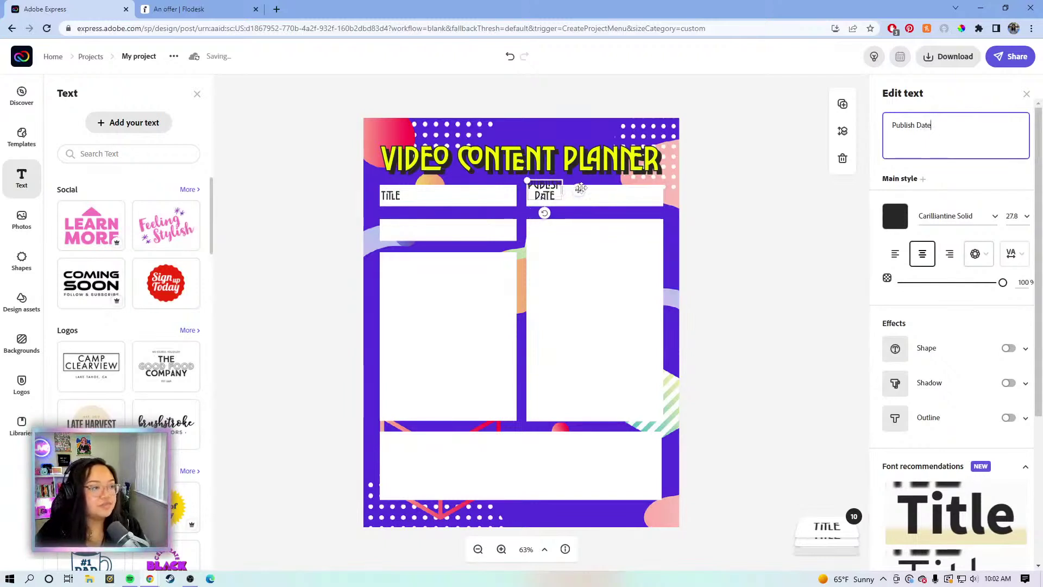
drag(577, 189, 608, 196)
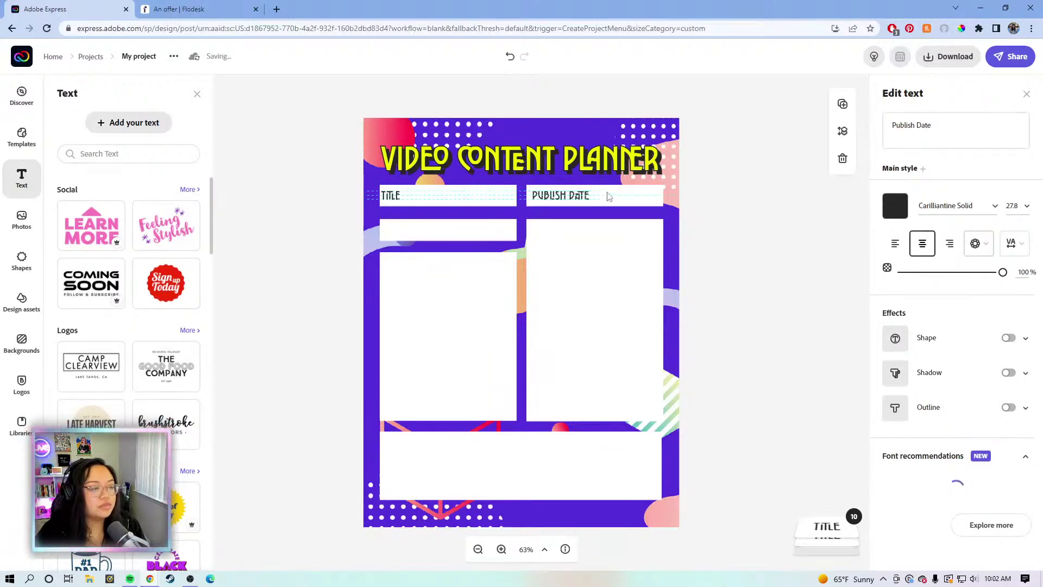
drag(608, 196, 605, 196)
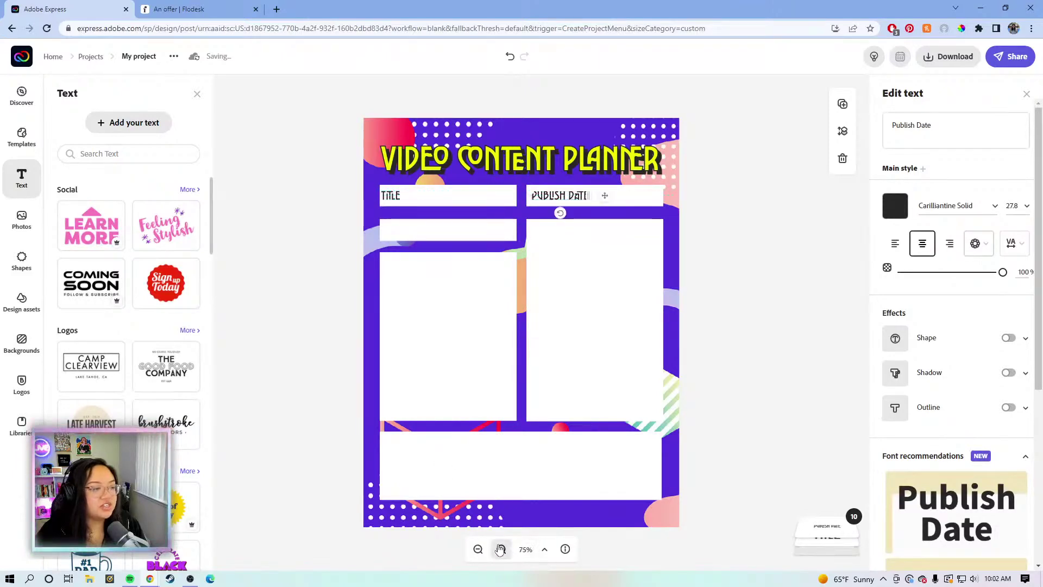
Zoom in, then nudge PUBLISH DATE two steps left and TITLE one step right
click(501, 549)
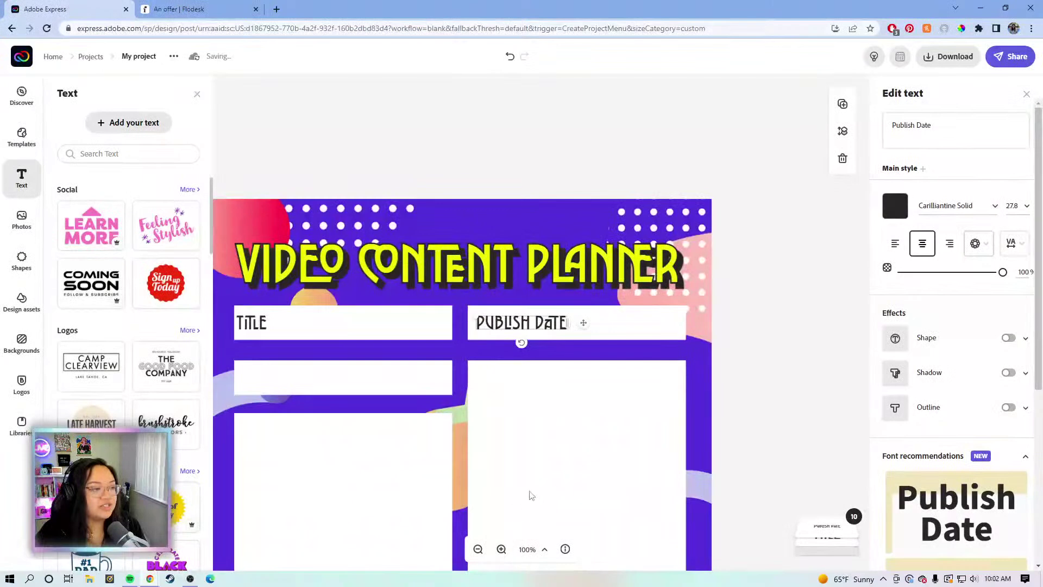
drag(537, 418, 628, 255)
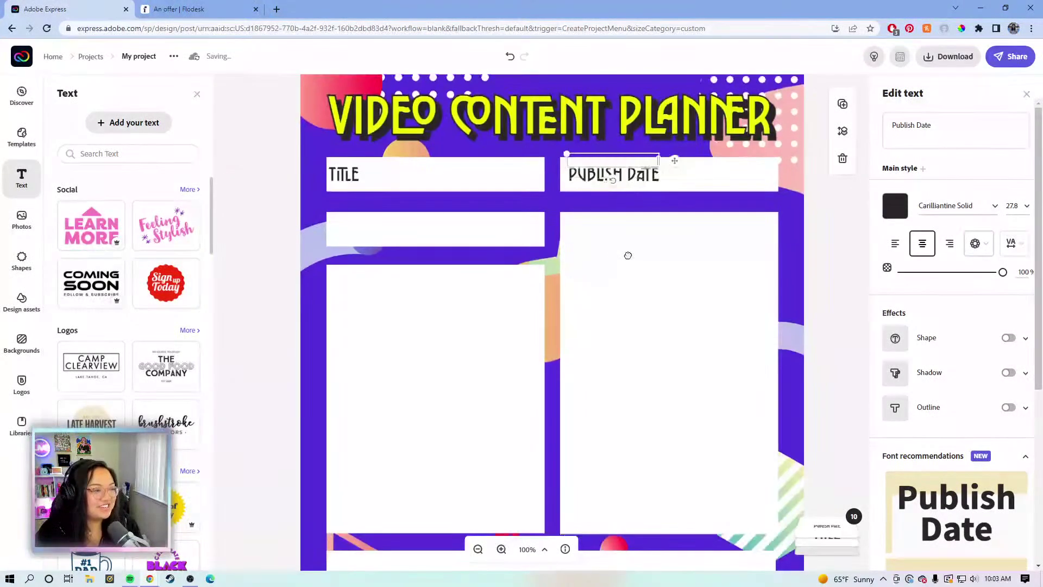
scroll(628, 255, down, 2)
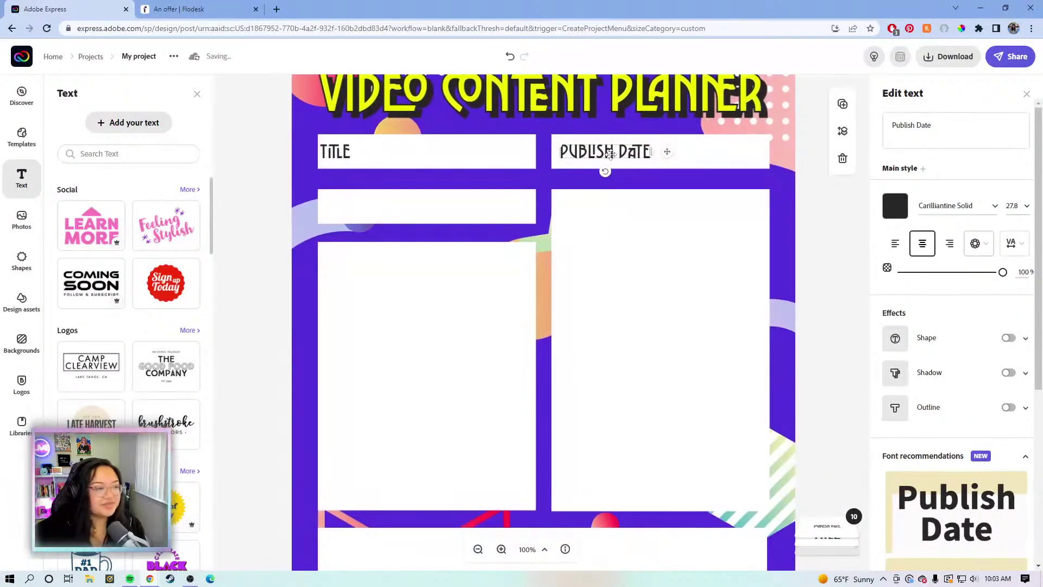
key(Left)
key(Left)
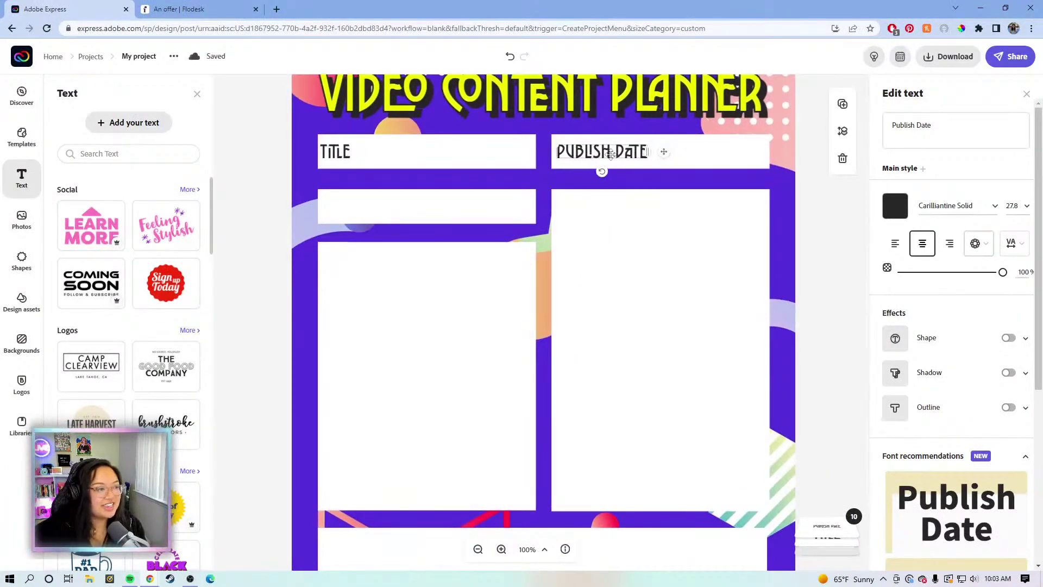
key(Left)
key(Left)
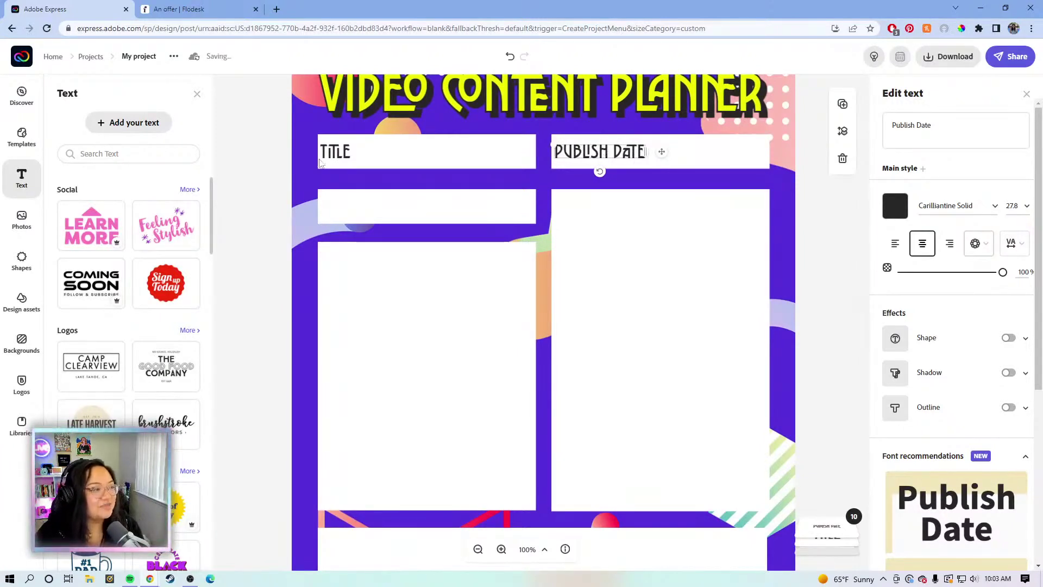
click(329, 157)
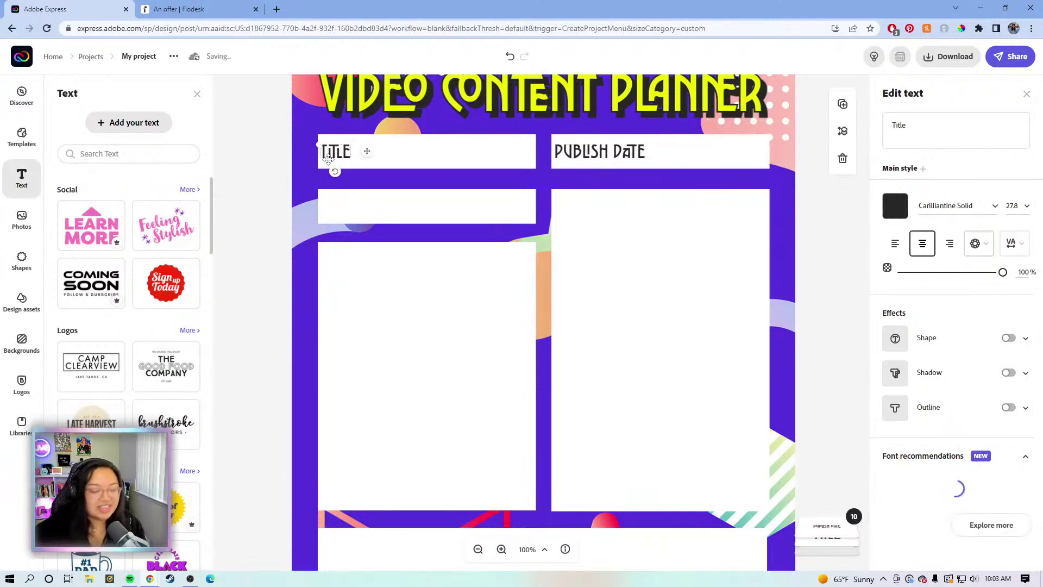
key(Right)
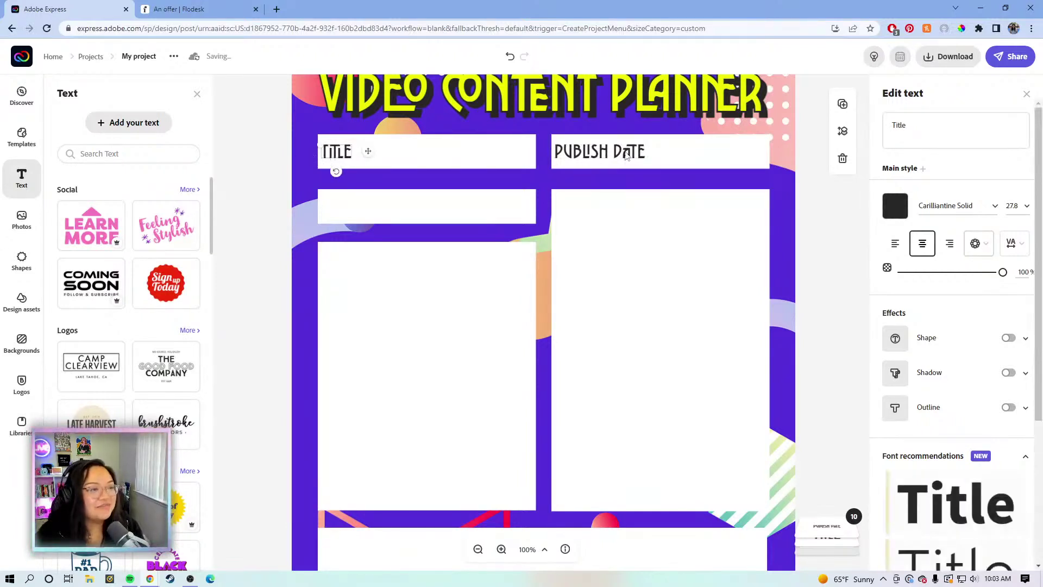
click(626, 156)
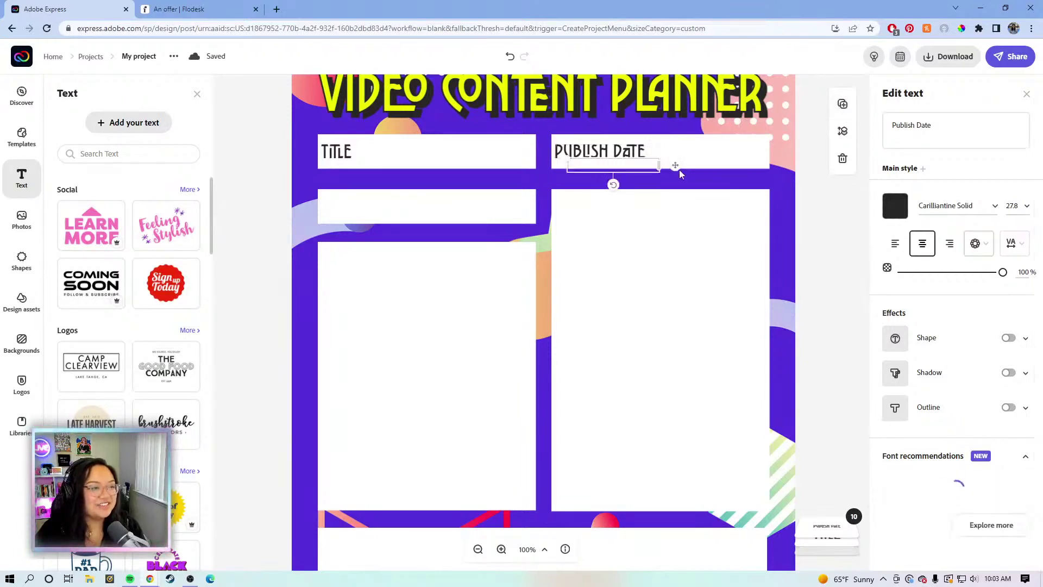
Duplicate PUBLISH DATE into the left box below TITLE and retype it 'Deadline'
key(ctrl+d)
drag(679, 169, 433, 207)
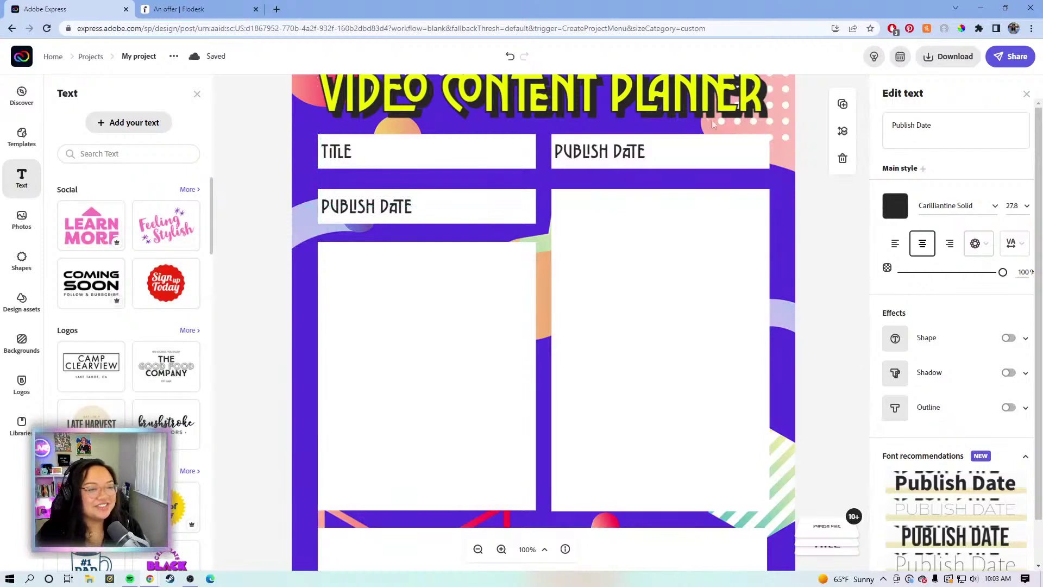
click(954, 132)
drag(939, 127, 875, 134)
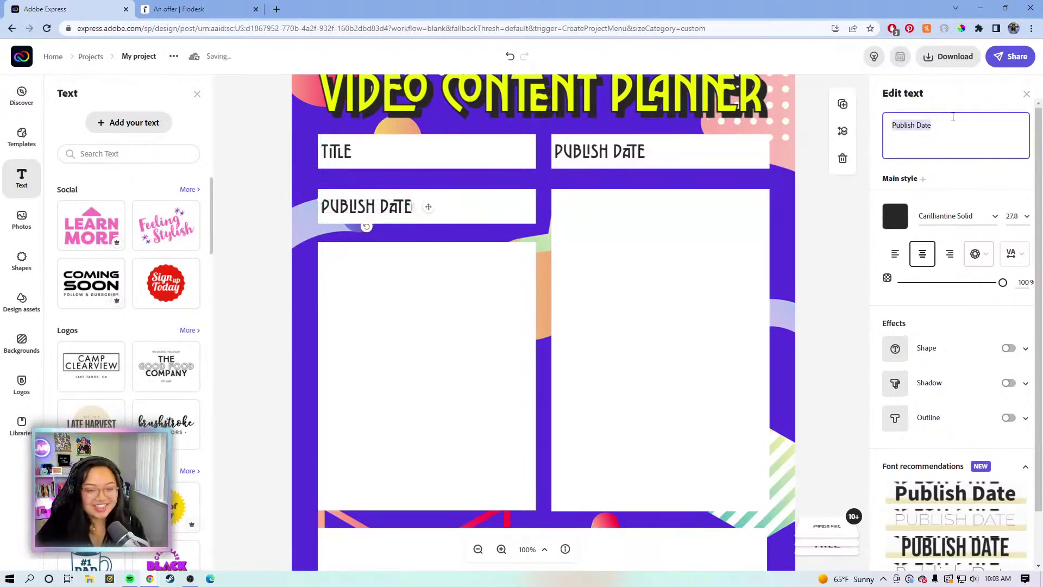
text(Deadline)
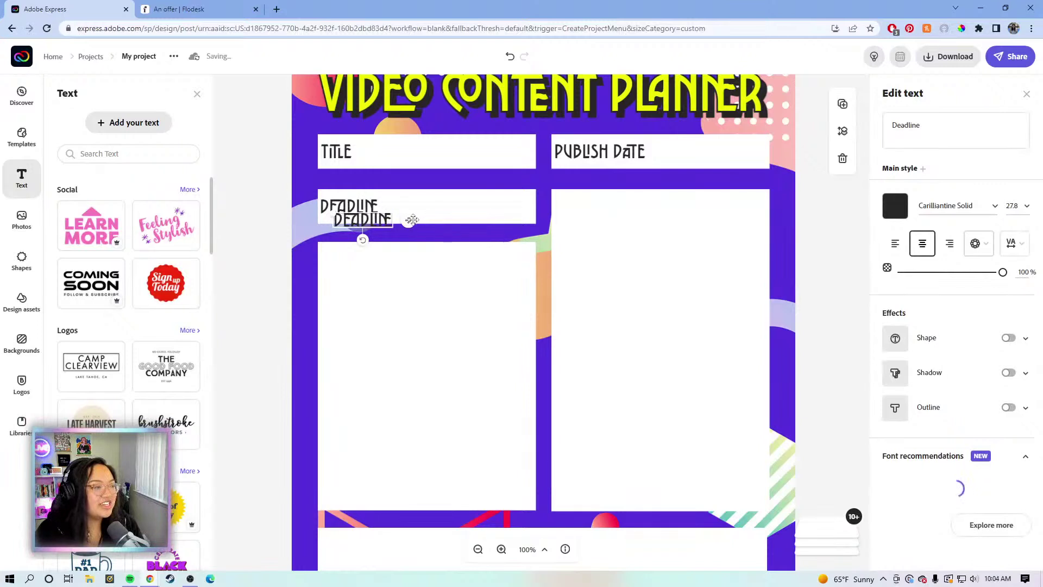
Move a DEADLINE copy into the right-hand box, retype it 'Shot List' and widen it
drag(483, 212, 640, 208)
click(922, 124)
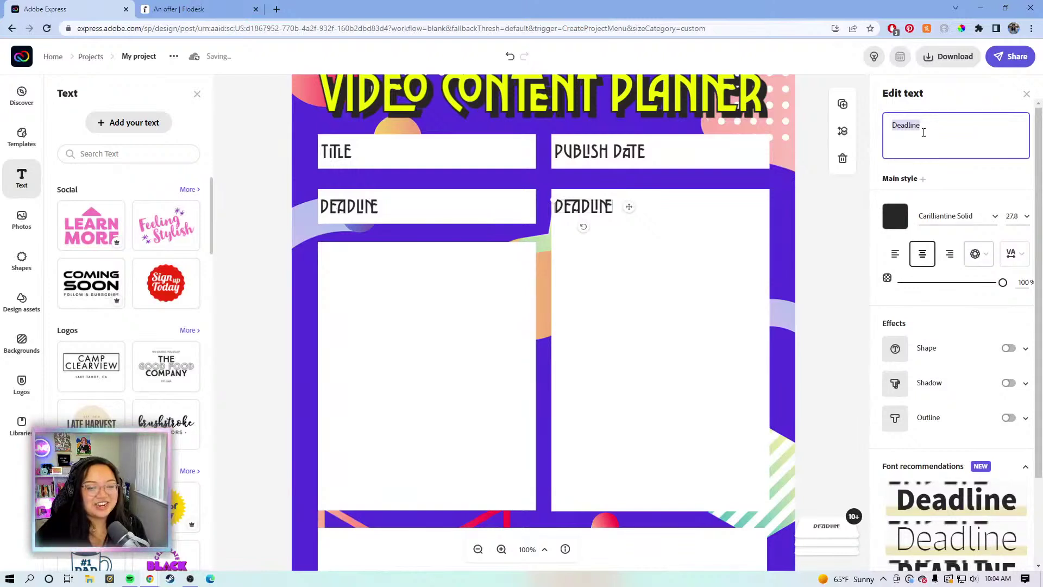
key(BackSpace)
text(Sh)
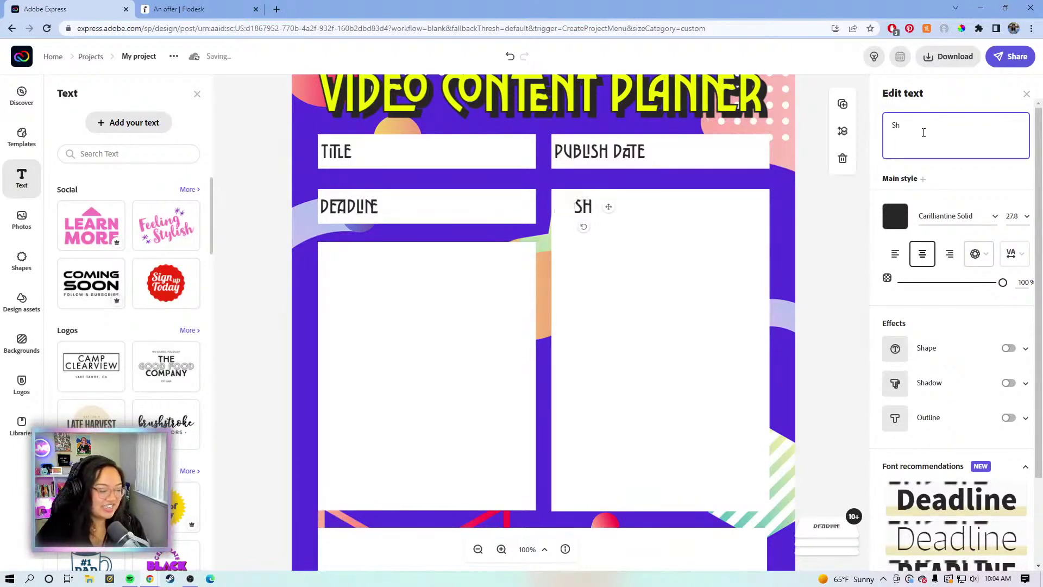
text(ot)
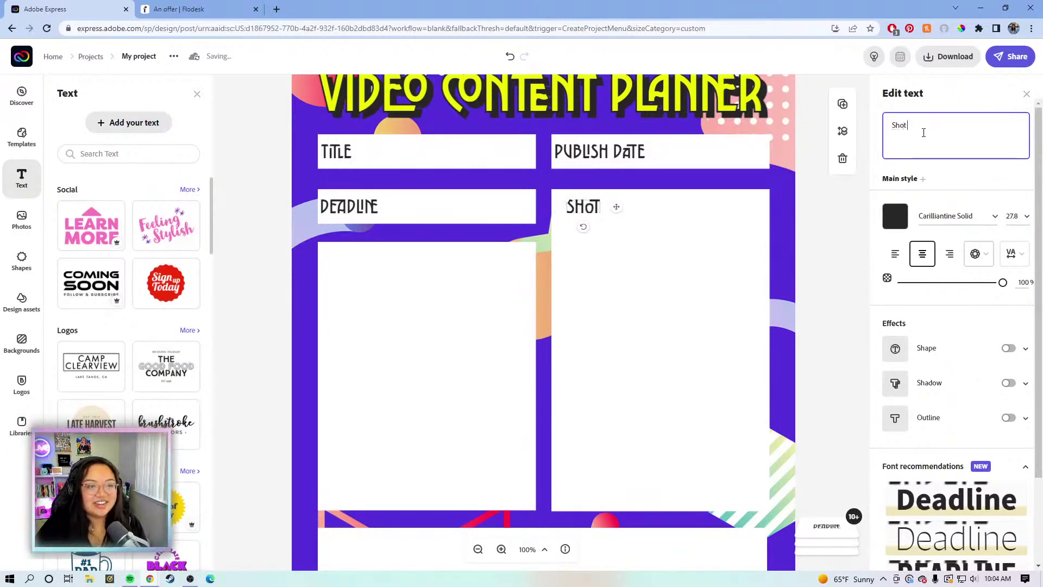
text( List)
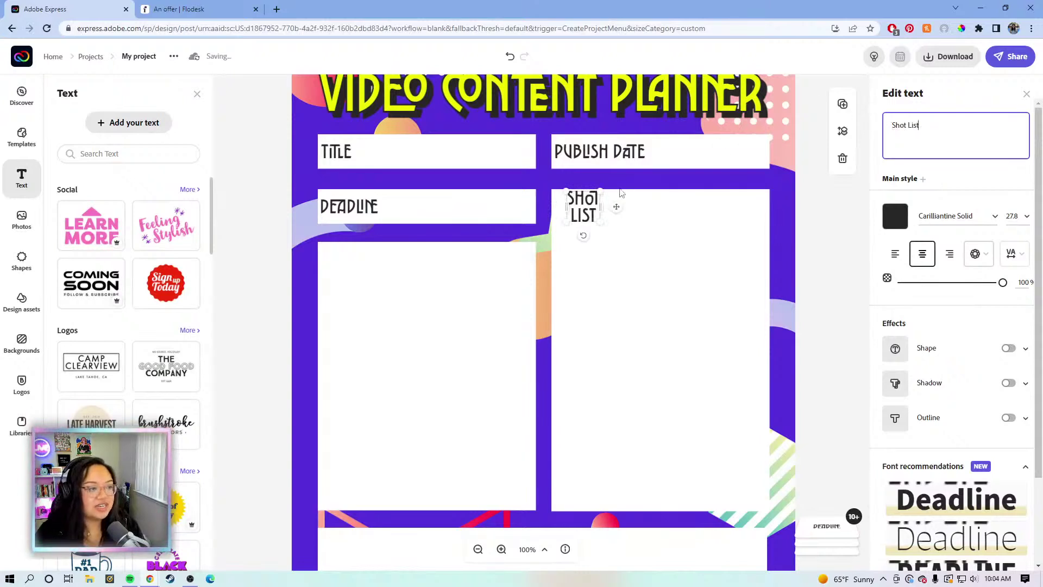
drag(618, 205, 646, 202)
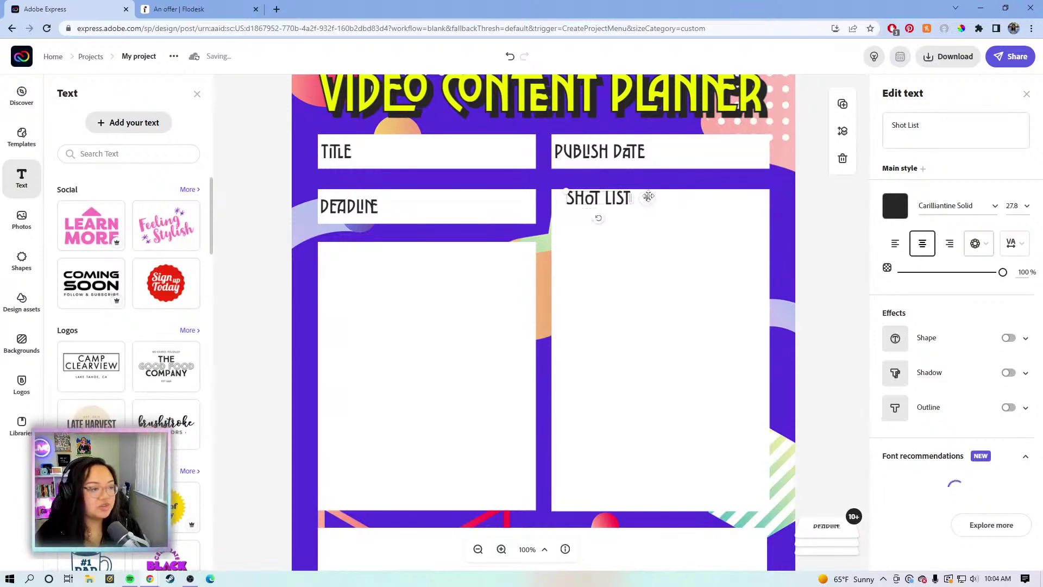
Align SHOT LIST with DEADLINE, then place a copy in the large left box reading 'Script/Outline'
drag(645, 197, 640, 205)
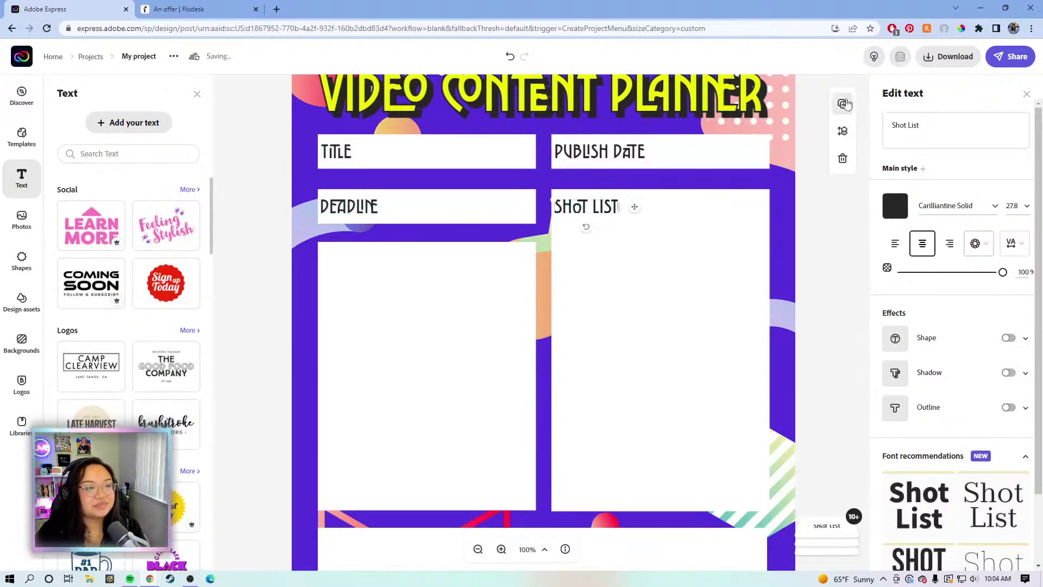
drag(634, 207, 404, 260)
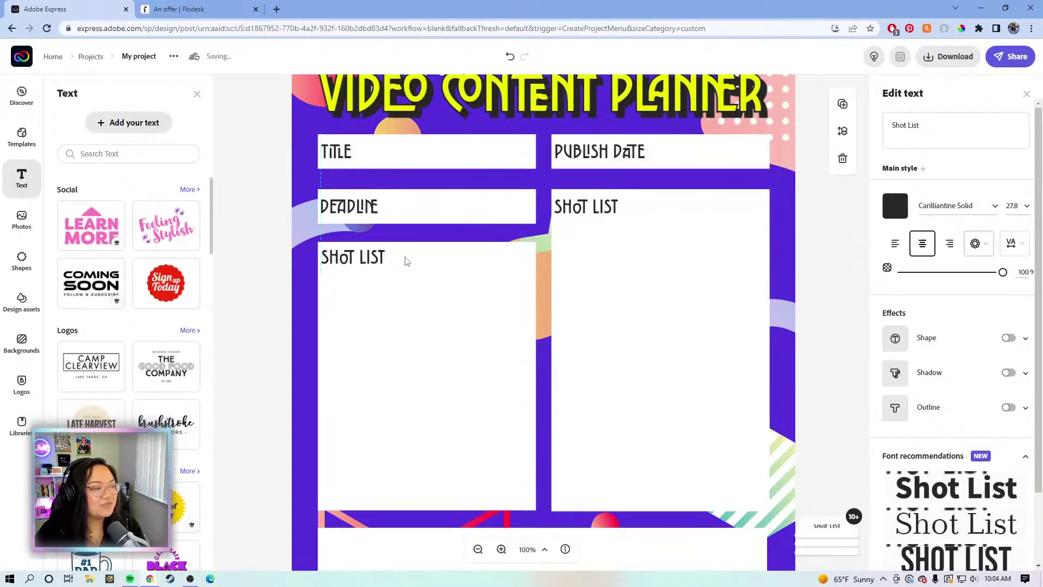
click(938, 131)
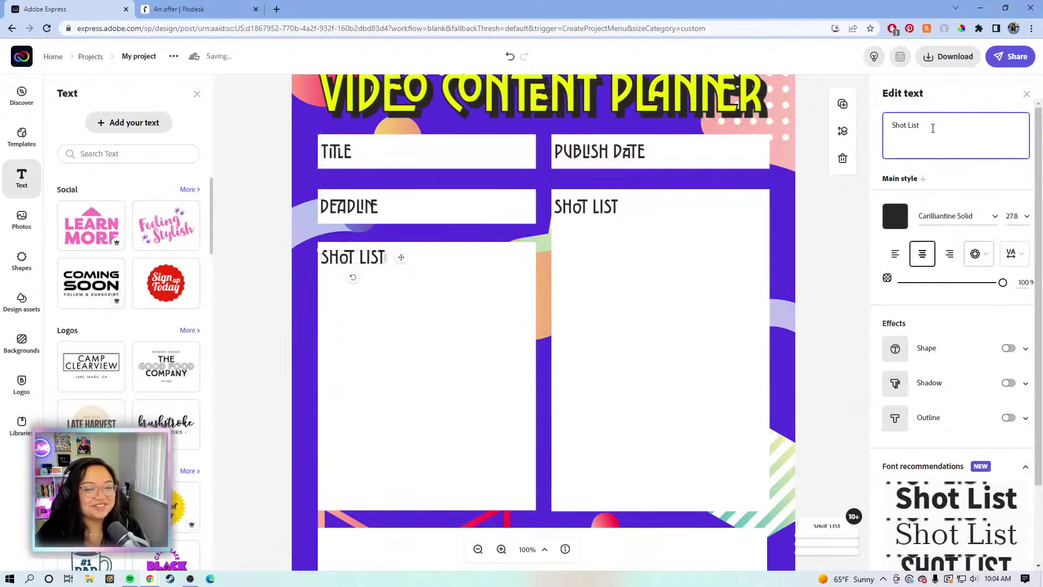
drag(931, 129, 887, 126)
text(SAI)
key(BackSpace)
key(BackSpace)
text(p)
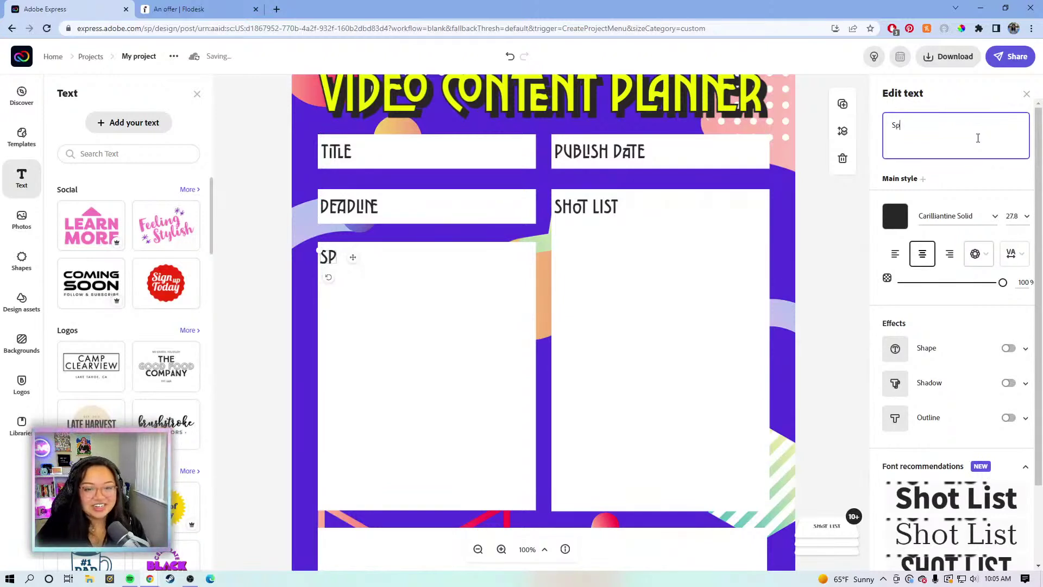
key(BackSpace)
text(c)
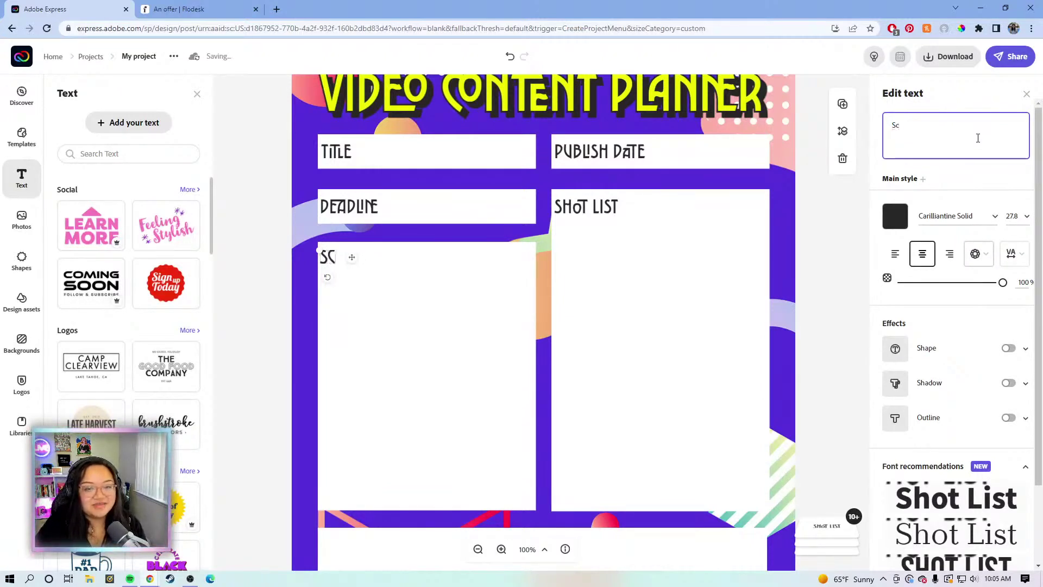
text(ript)
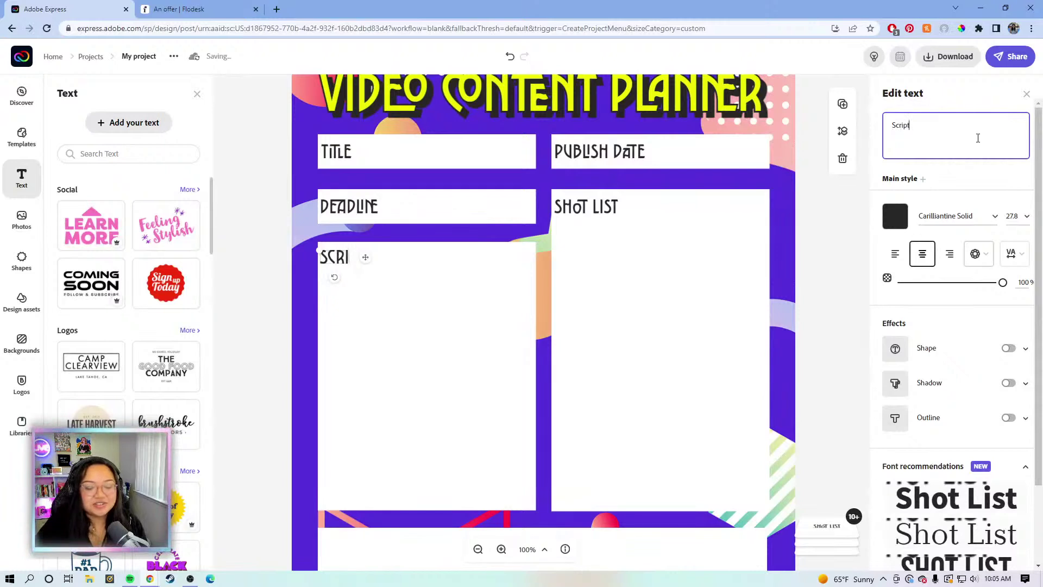
text(/O)
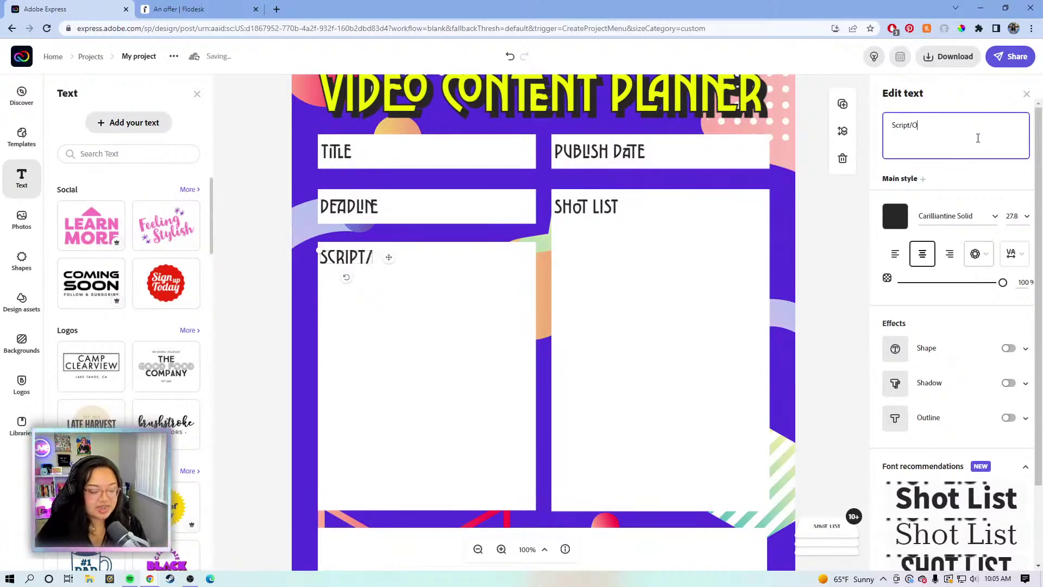
text(utline)
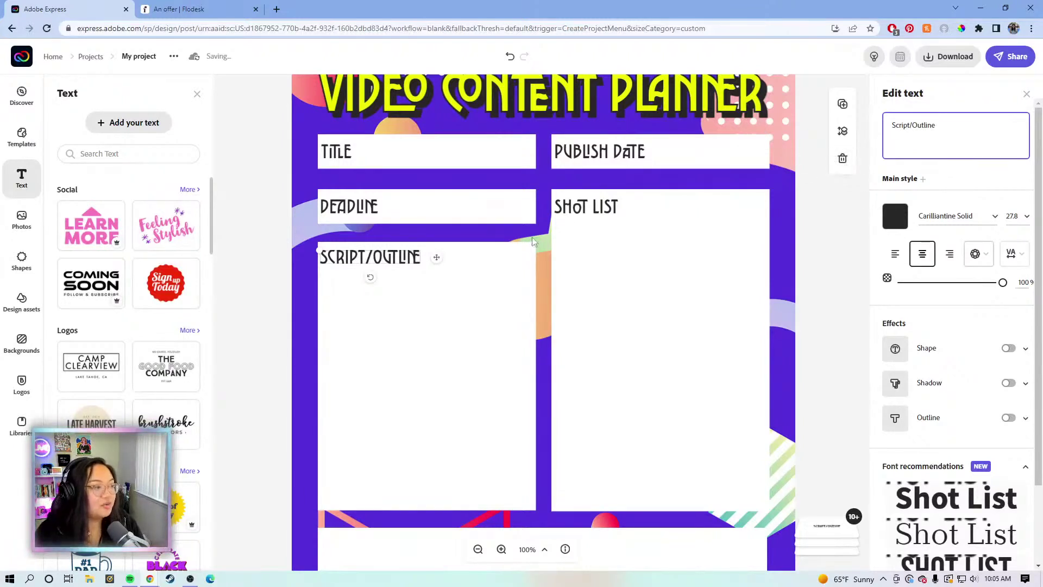
click(441, 264)
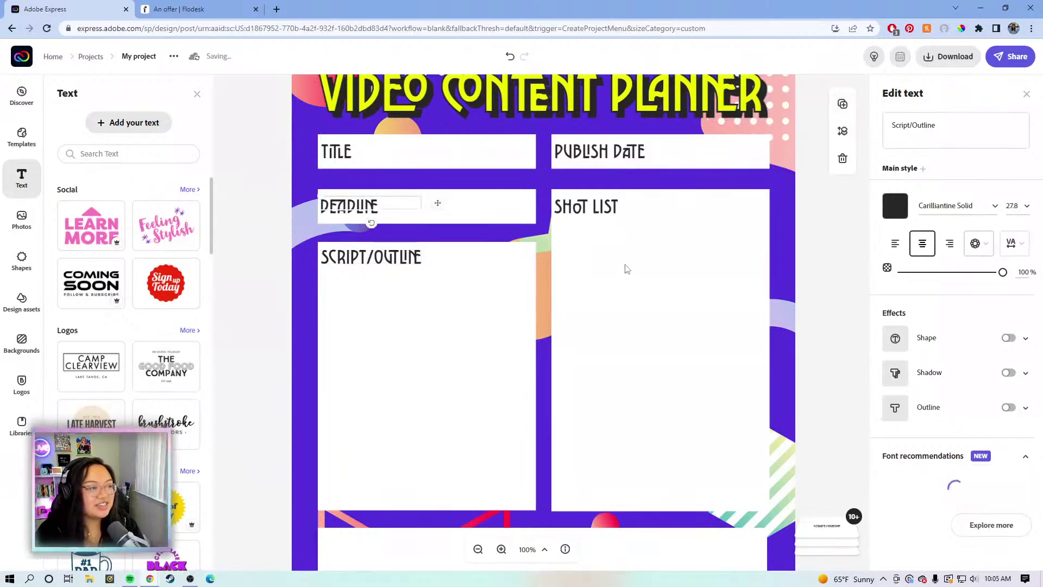
Duplicate SCRIPT/OUTLINE into the wide bottom box and retype it as 'caption'
scroll(627, 270, down, 1)
scroll(624, 268, down, 1)
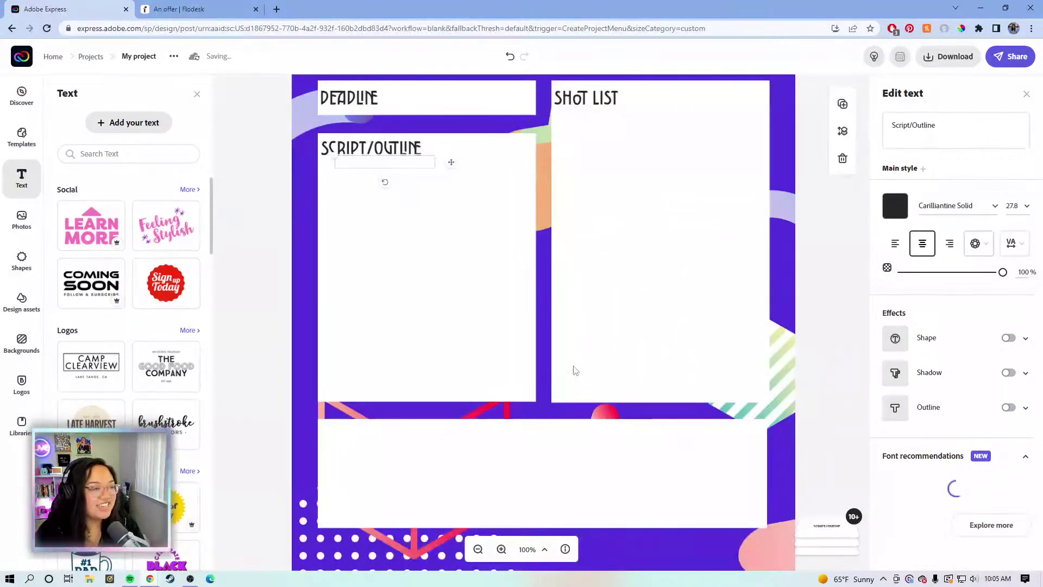
key(ctrl+d)
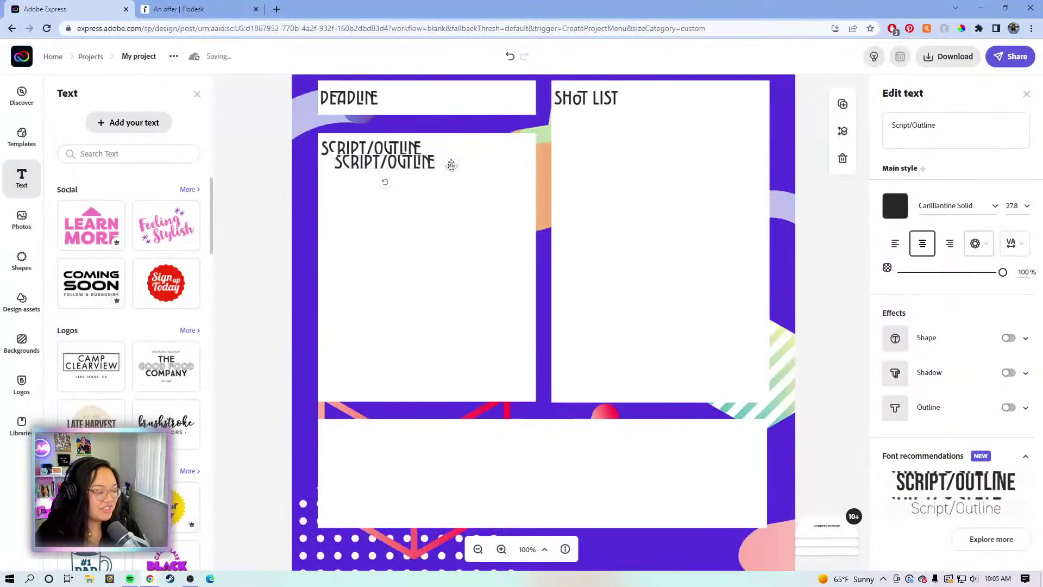
drag(450, 162, 441, 441)
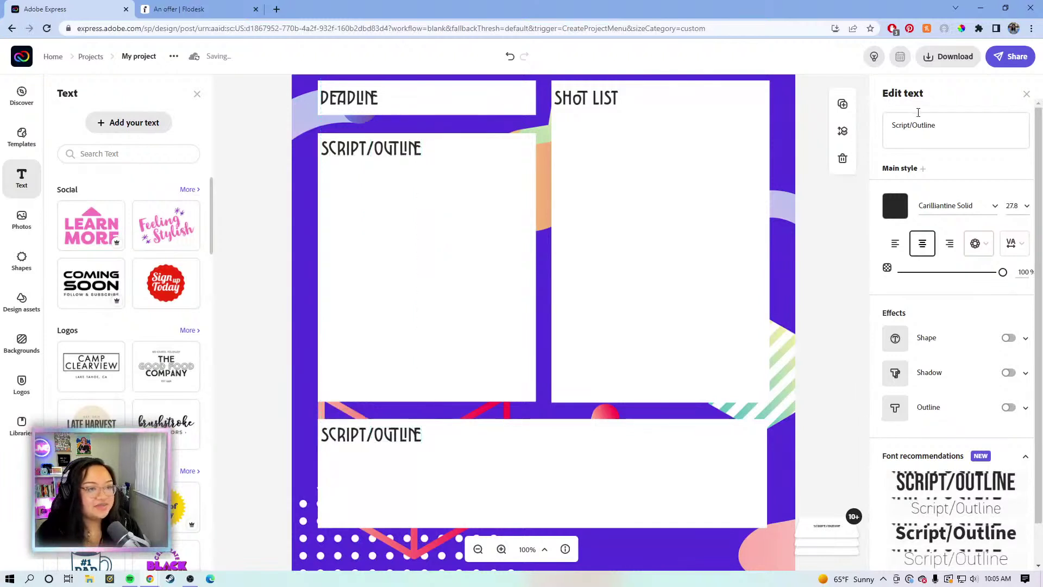
click(936, 126)
drag(962, 123, 886, 122)
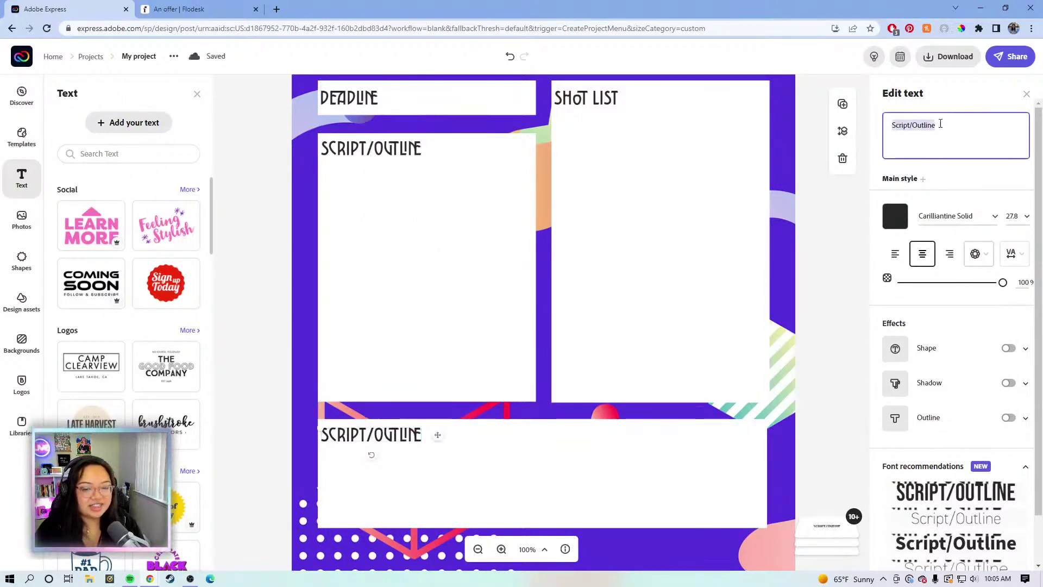
text(caption)
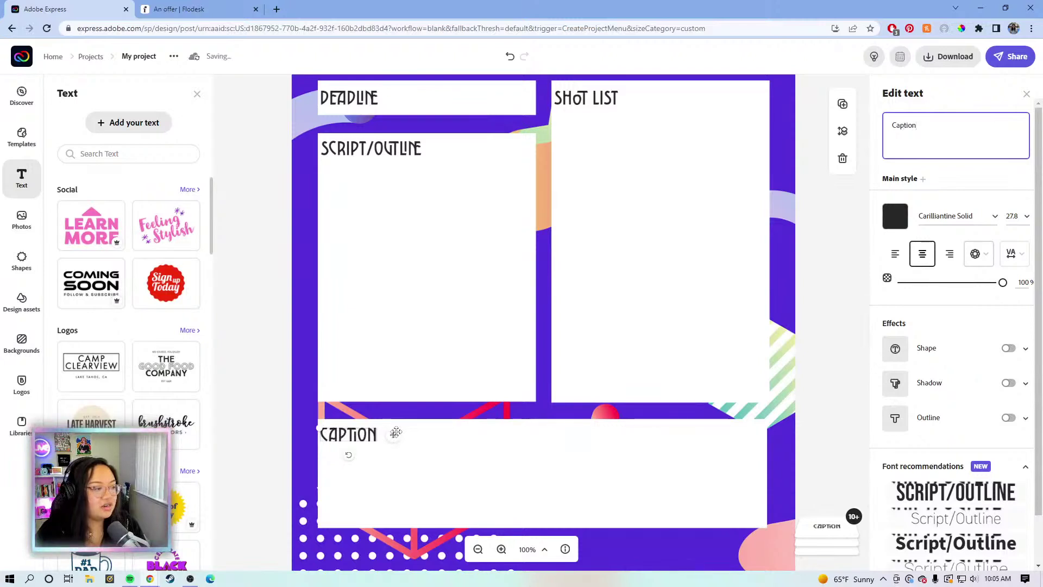
click(395, 436)
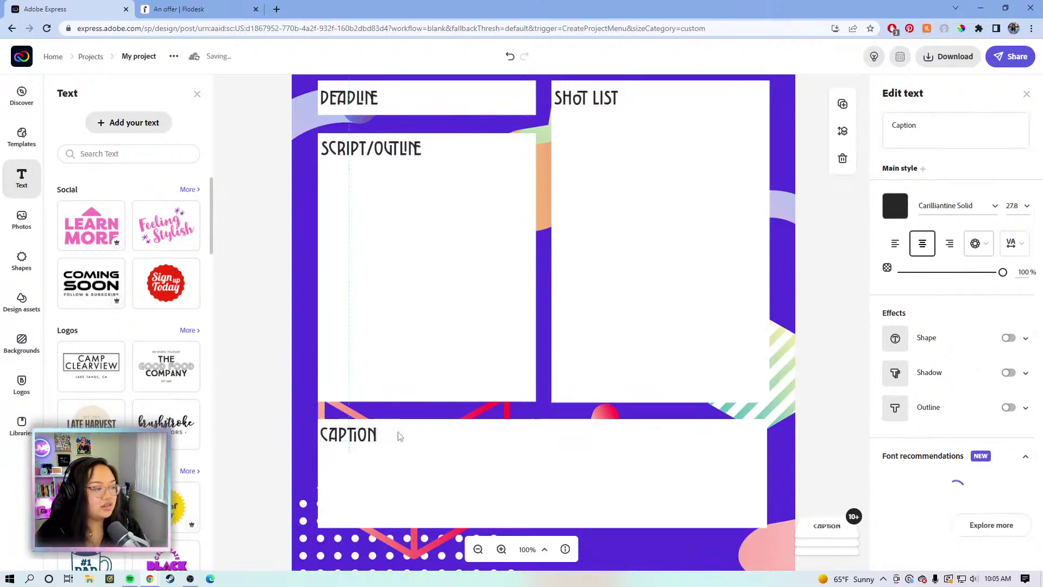
click(823, 399)
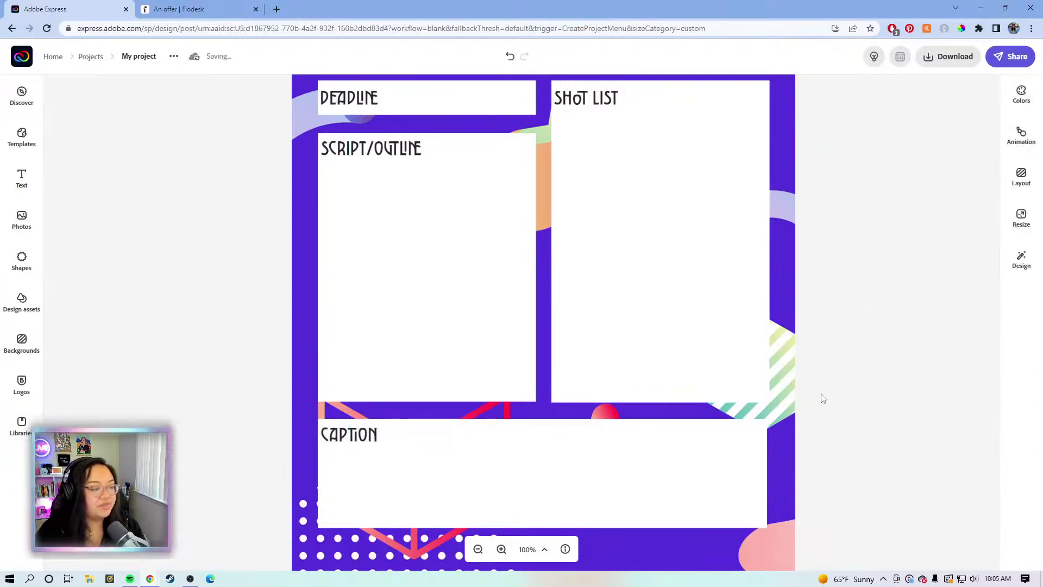
Add a new text box and set its font to Open Sans Extrabold
click(22, 178)
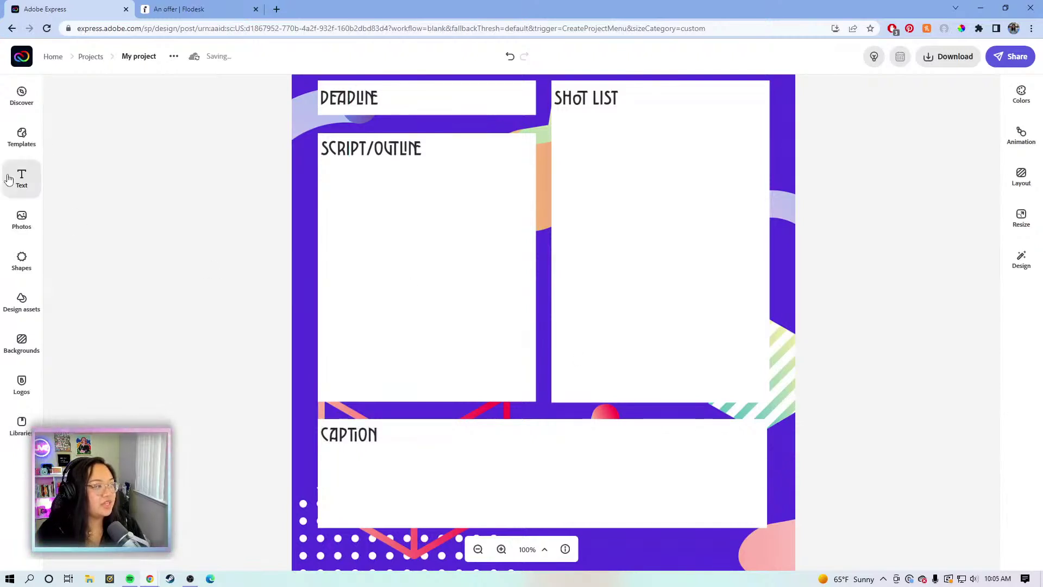
click(122, 122)
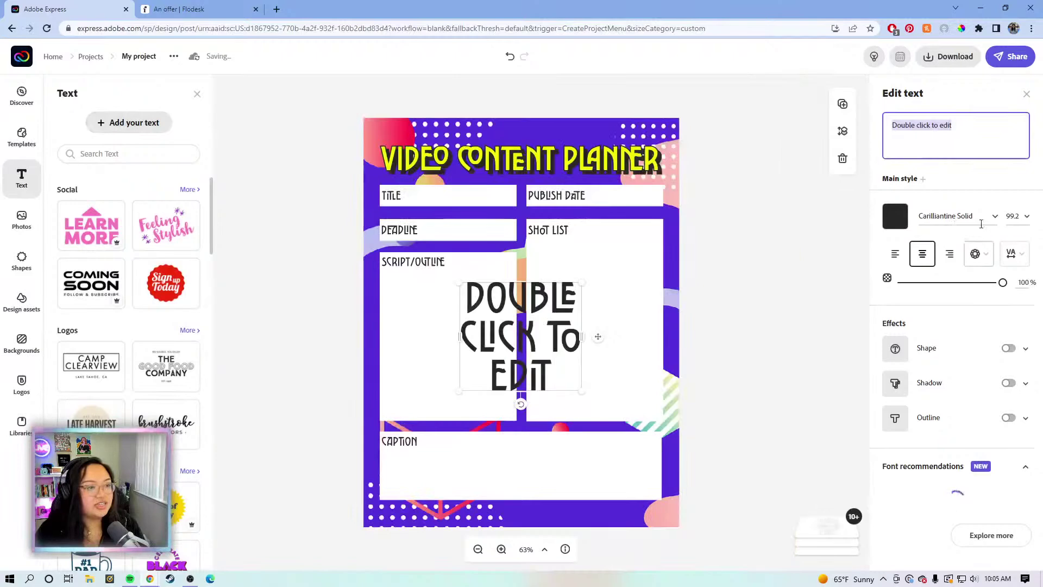
click(984, 218)
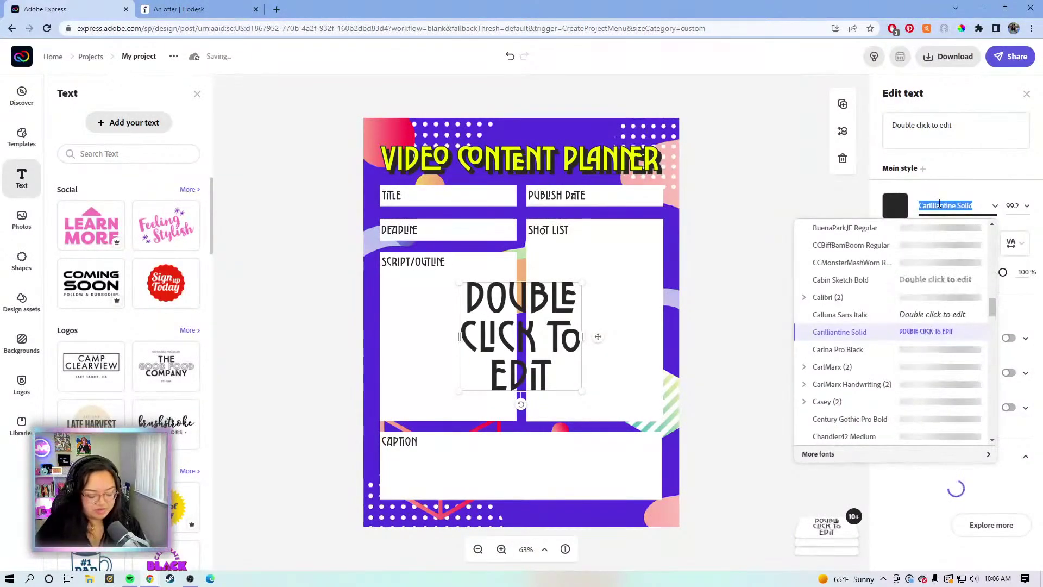
text(open)
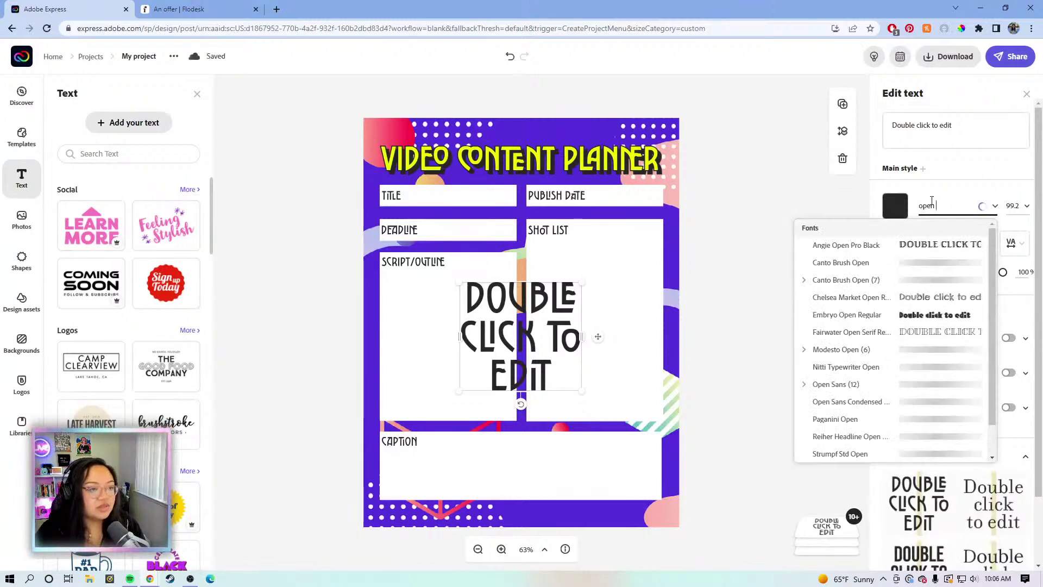
text(sa)
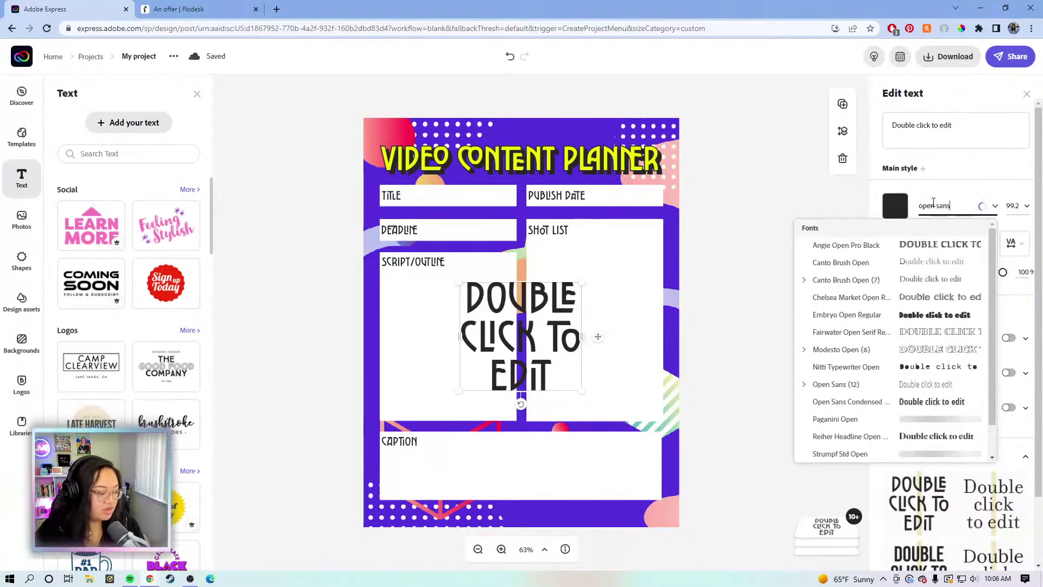
text(ns)
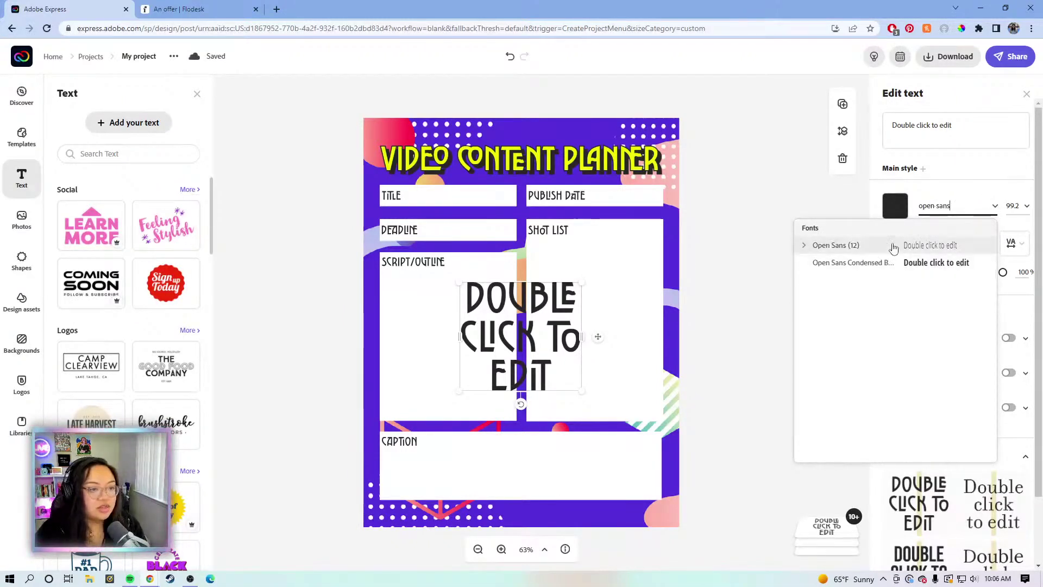
click(803, 249)
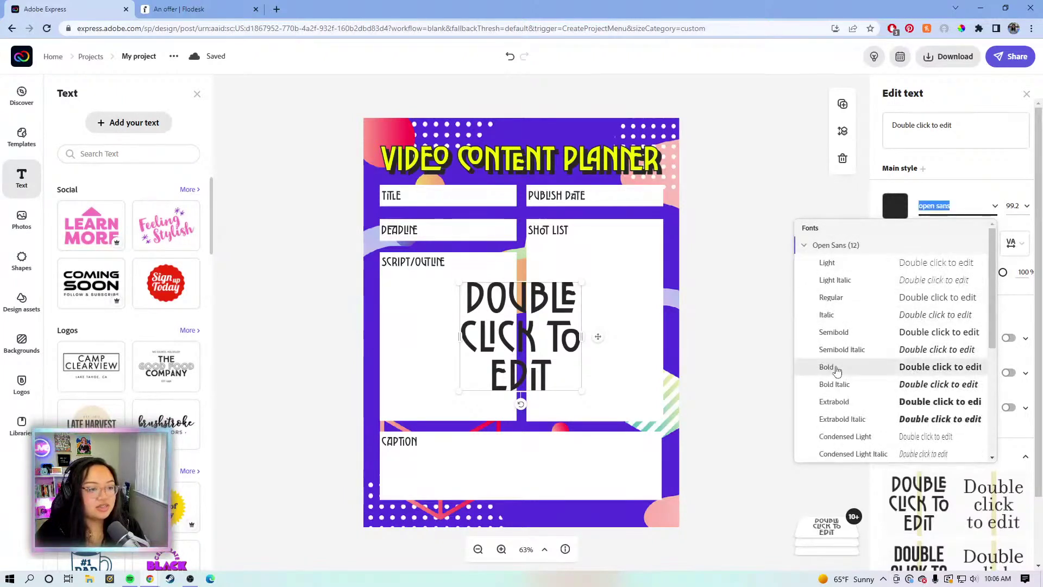
click(833, 401)
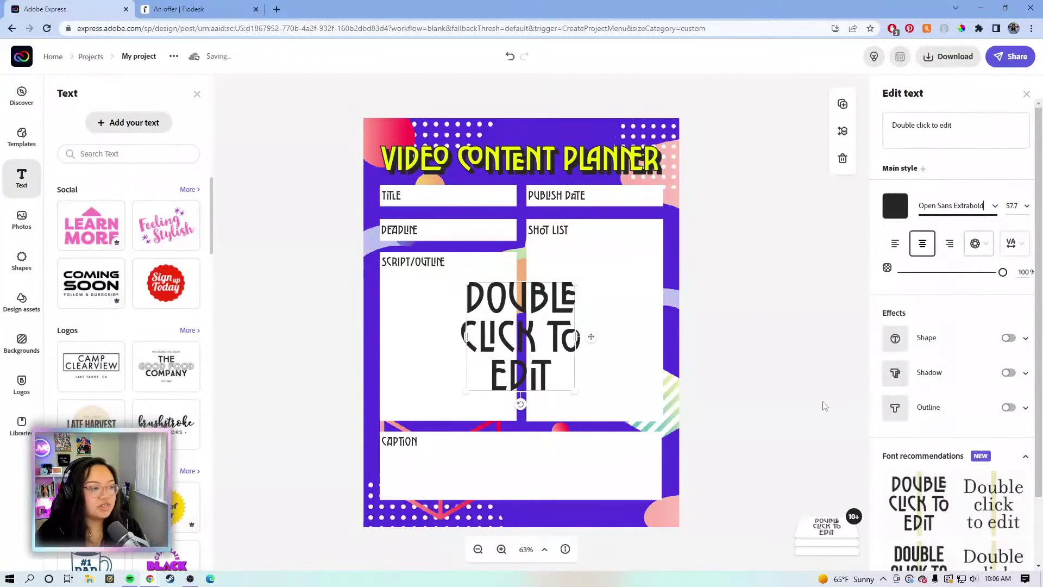
drag(962, 124, 889, 119)
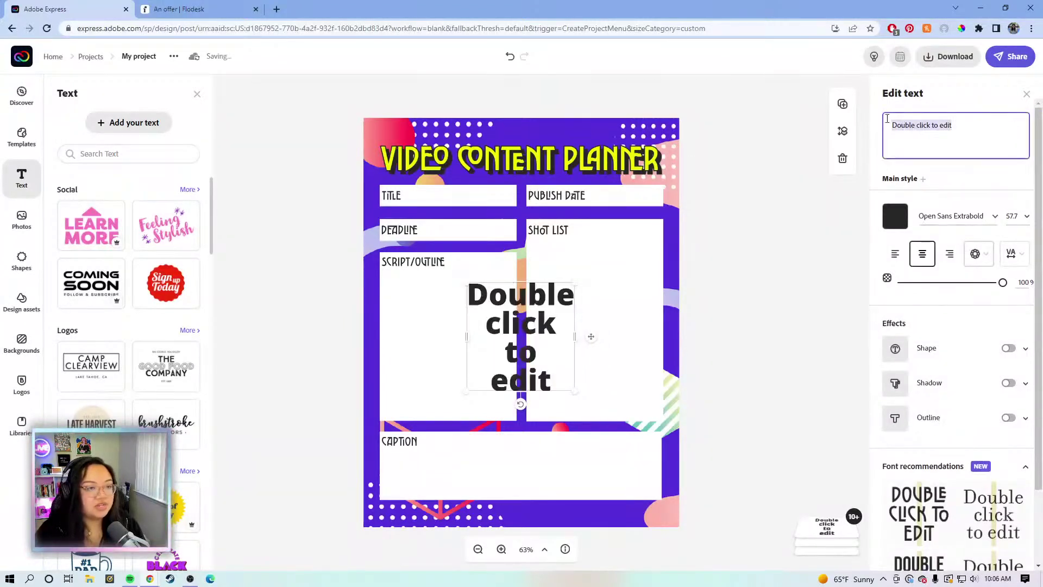
Type the creator's social handle as the text and make it near-white
text(@katrinatorrijos)
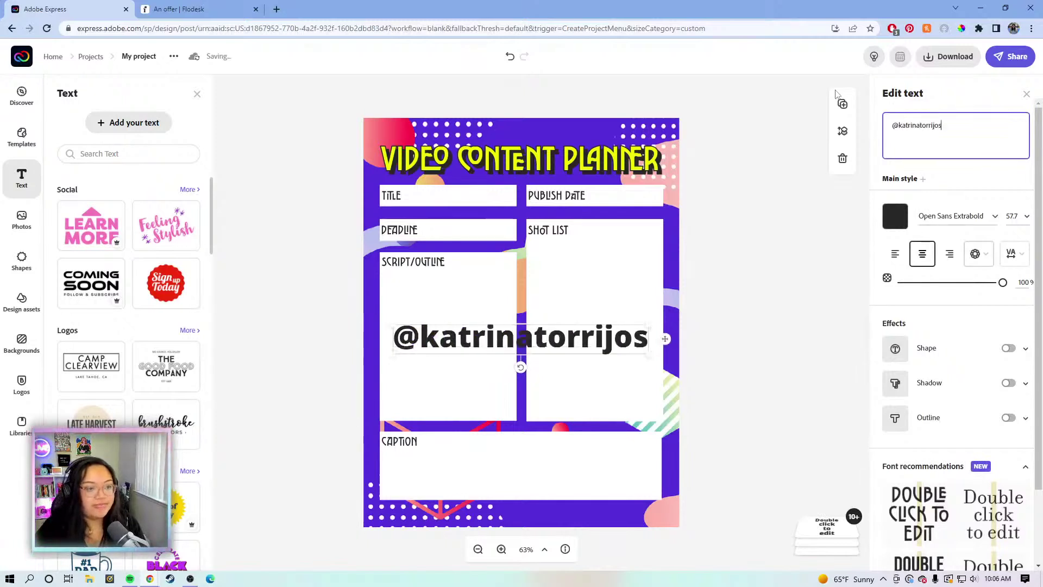
click(895, 216)
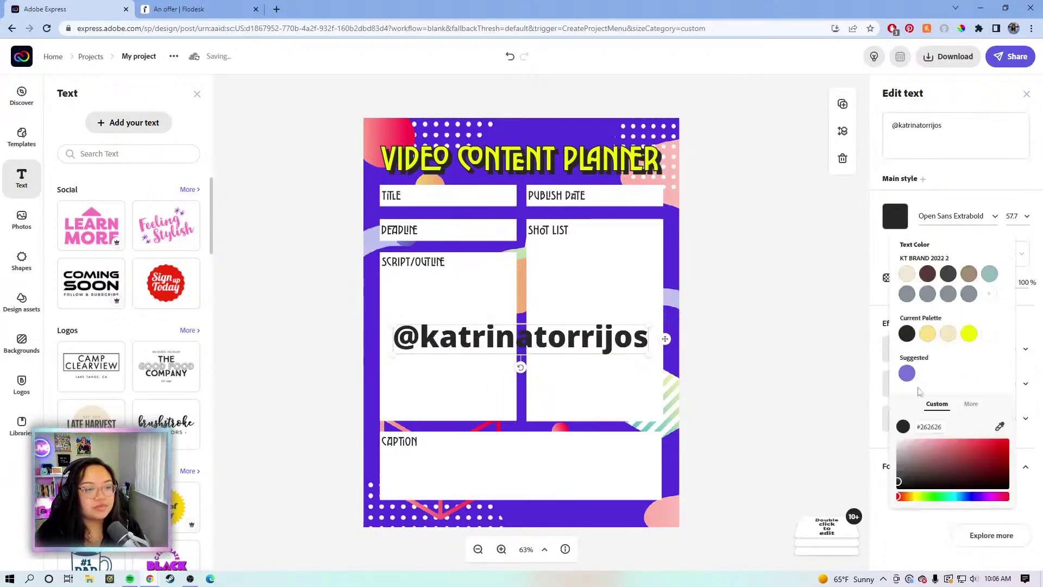
drag(888, 431, 878, 438)
click(879, 437)
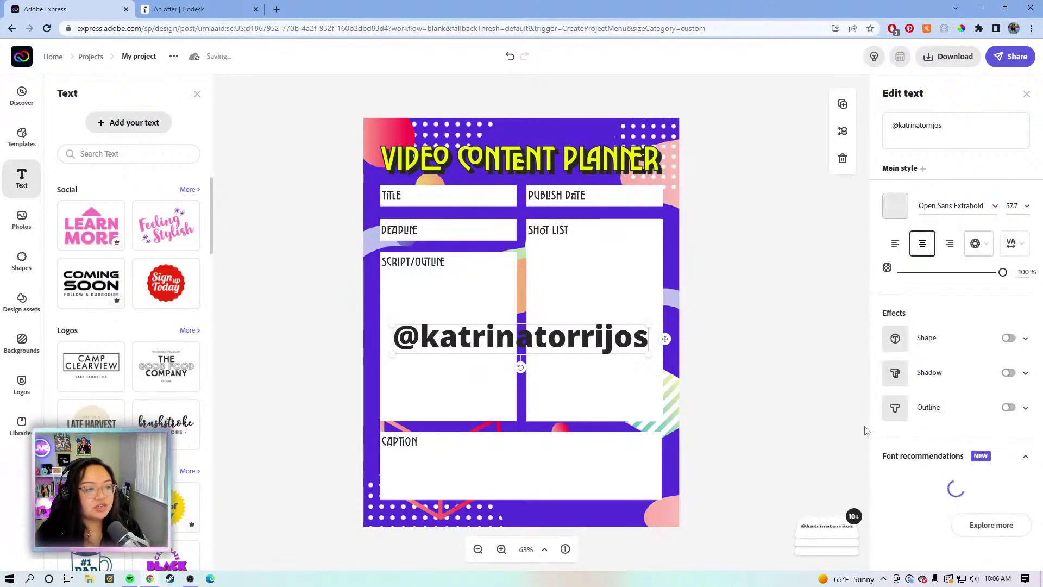
Move the handle text to the page's bottom-right corner and narrow its box
drag(608, 341, 612, 511)
drag(473, 496, 557, 512)
drag(566, 513, 566, 512)
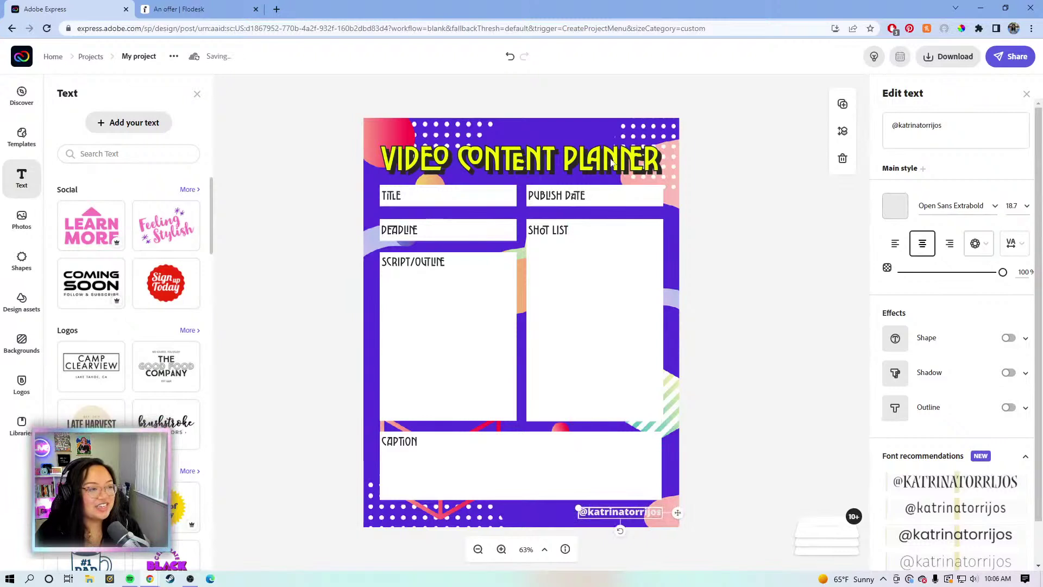
click(618, 152)
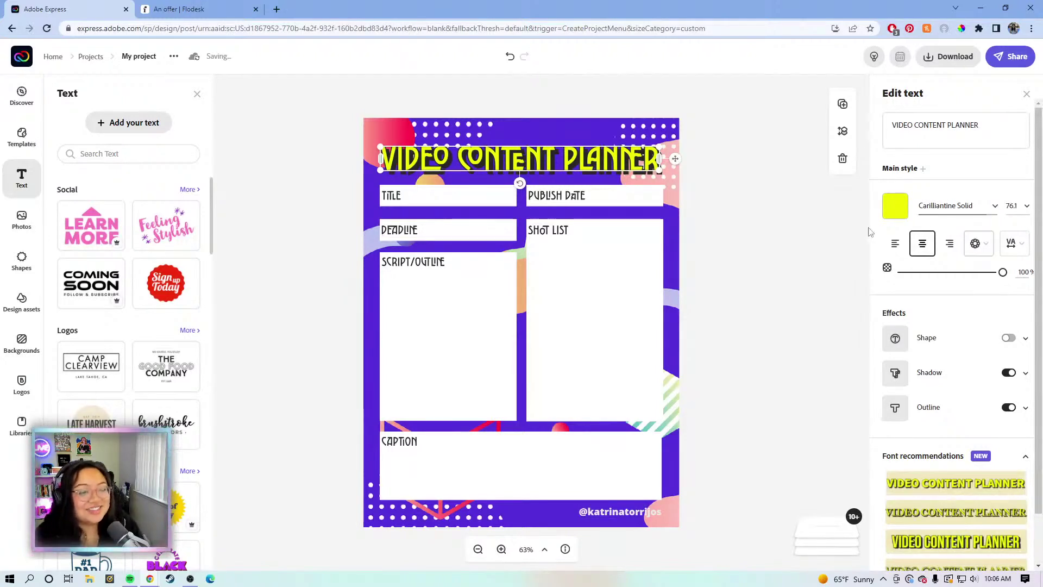
Make the handle text pure white and enlarge it slightly to size 22.2
click(633, 511)
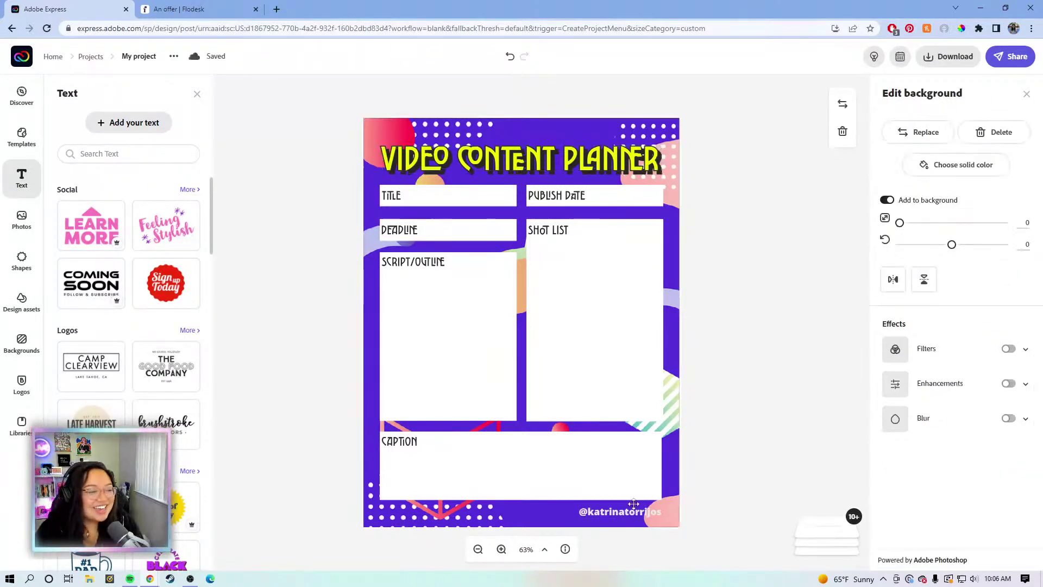
click(631, 512)
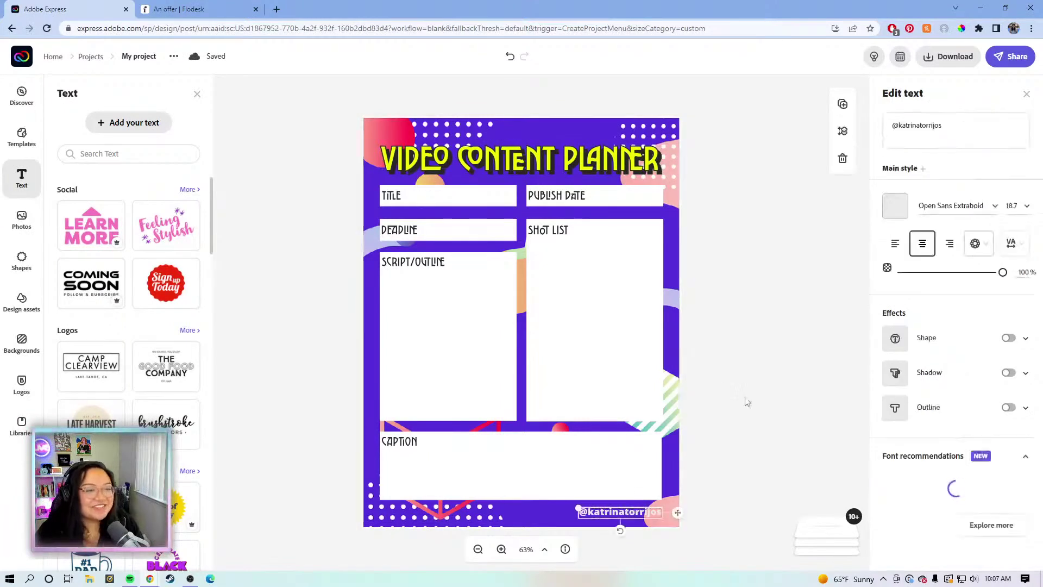
click(894, 205)
click(897, 450)
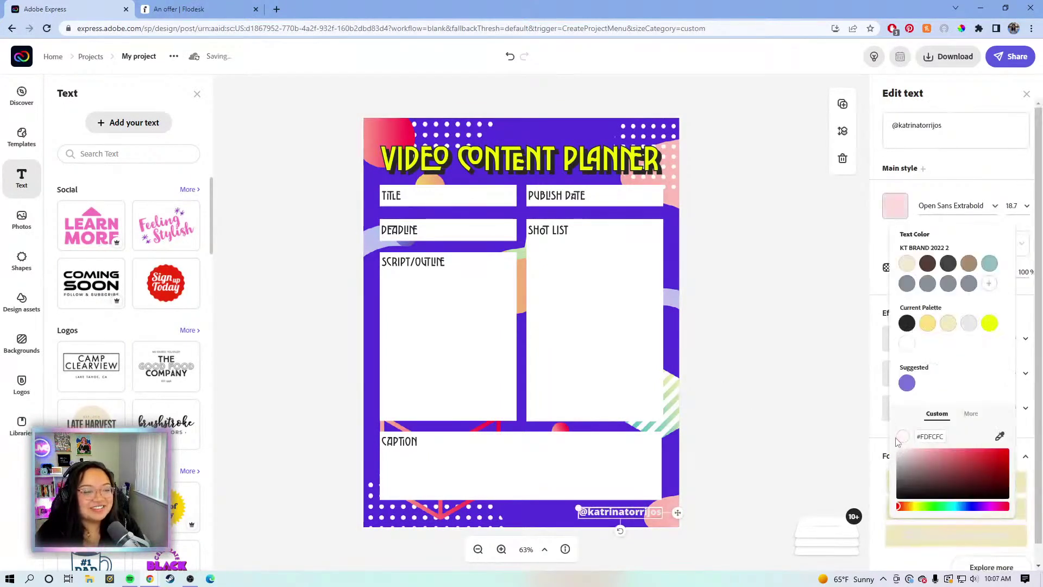
click(576, 511)
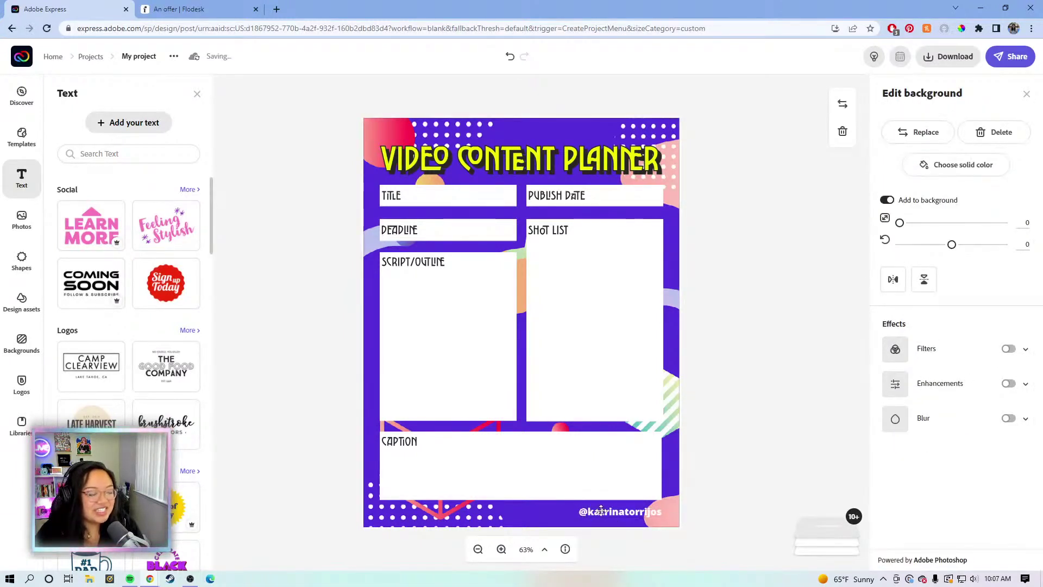
click(601, 509)
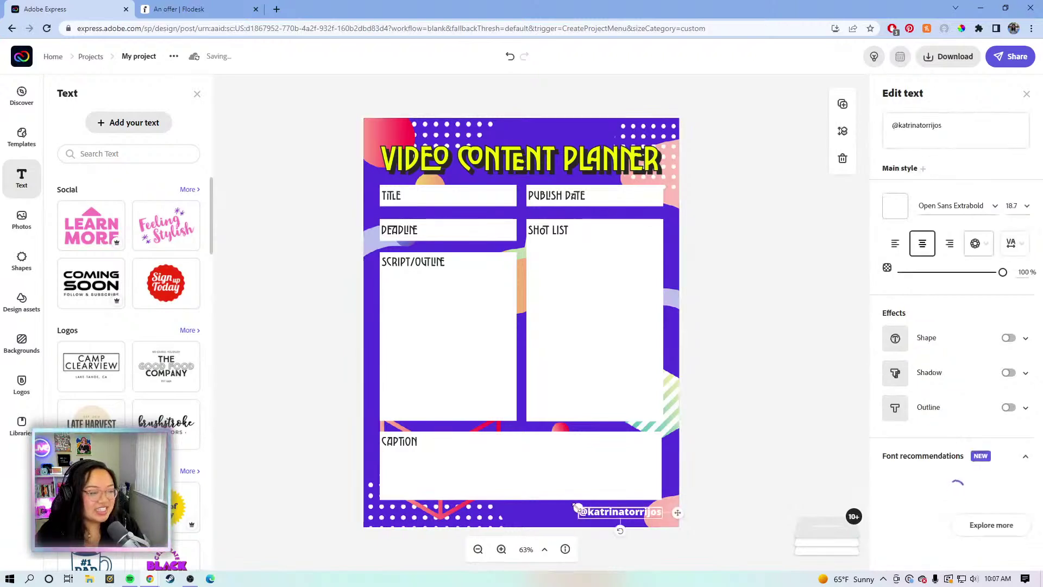
drag(562, 507, 562, 507)
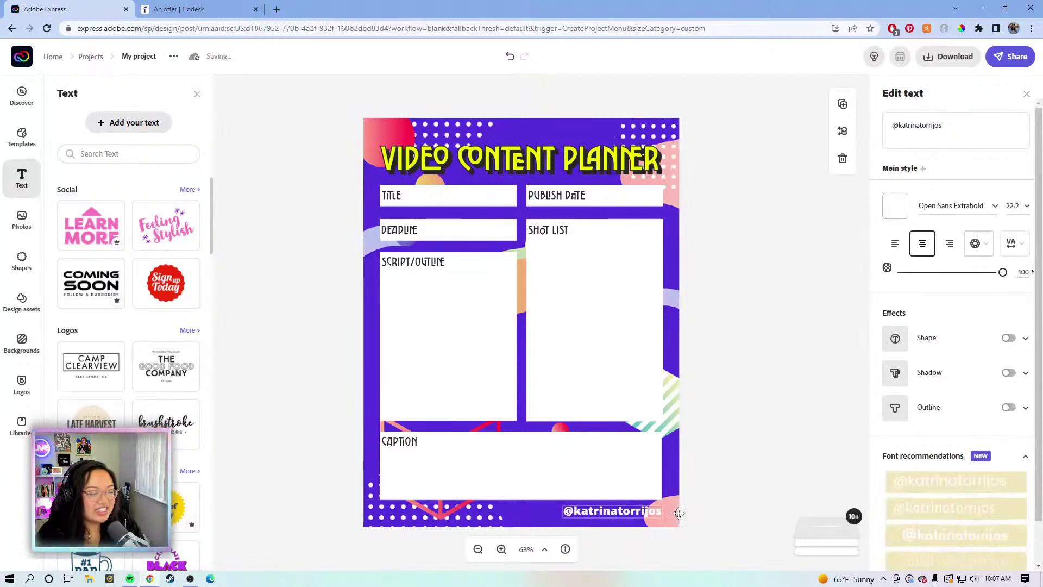
Lower the handle text's opacity to about 51%
click(740, 422)
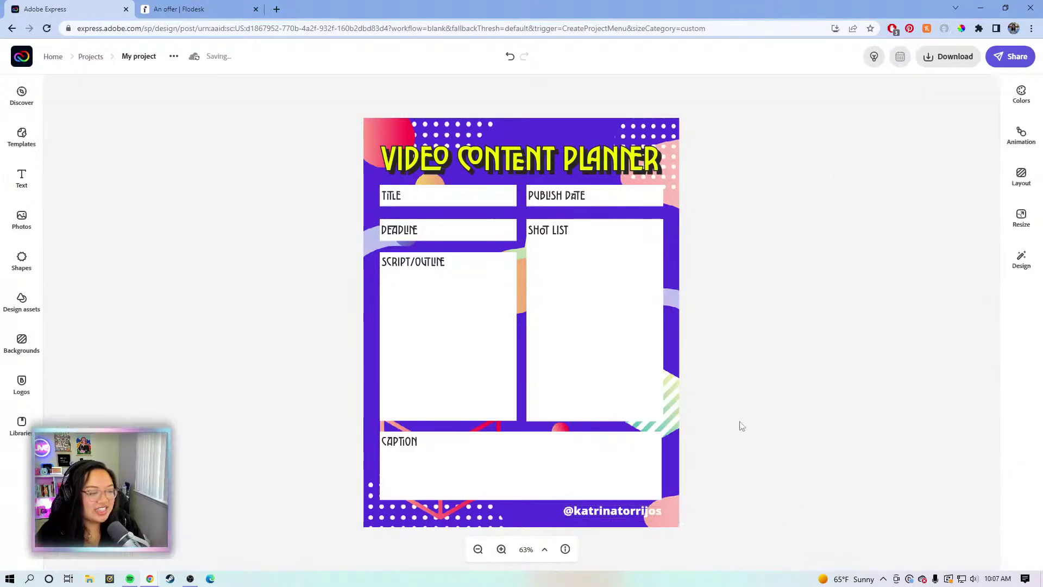
click(618, 514)
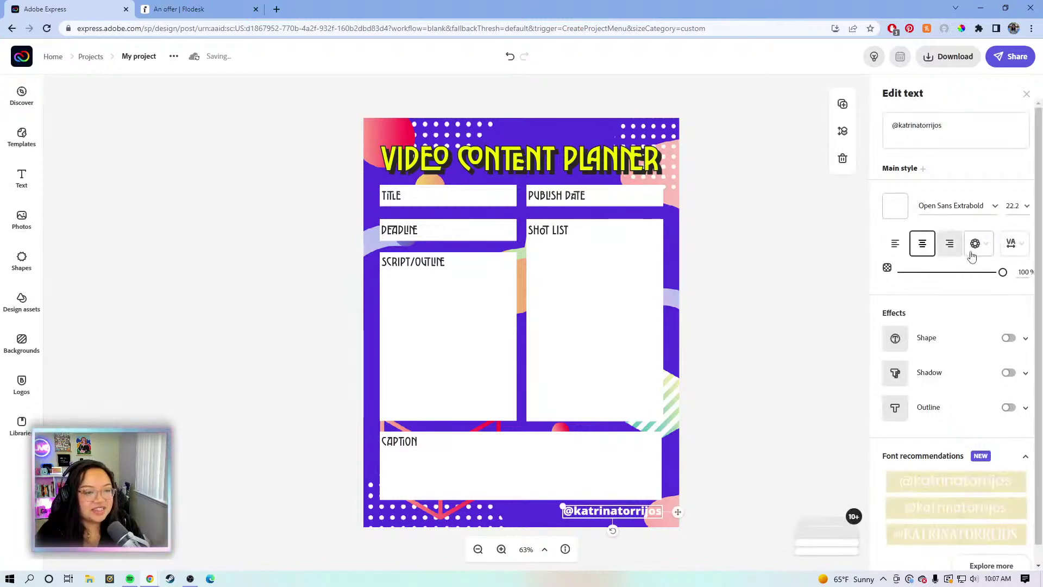
drag(974, 277, 951, 274)
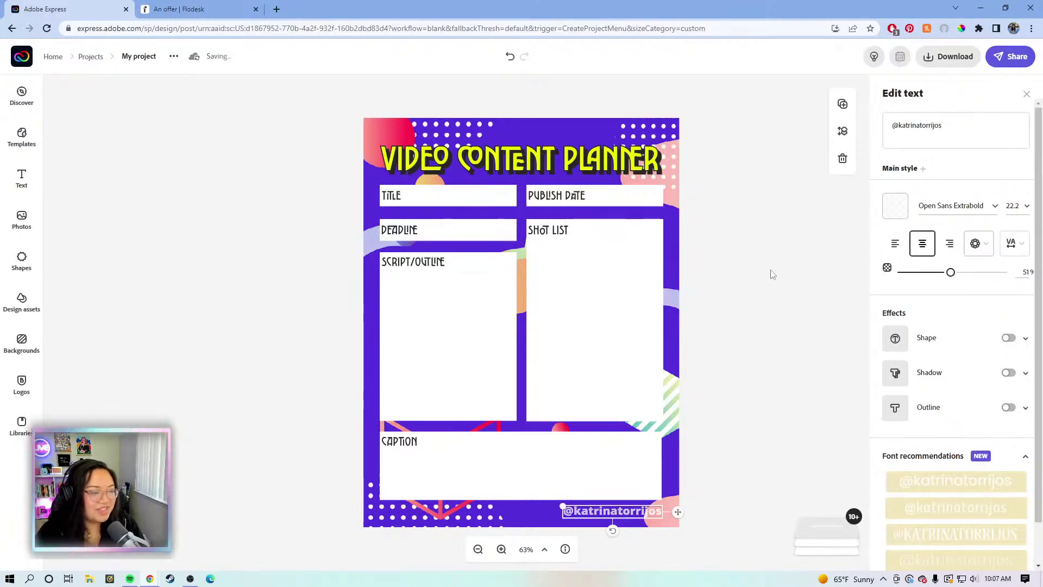
click(804, 231)
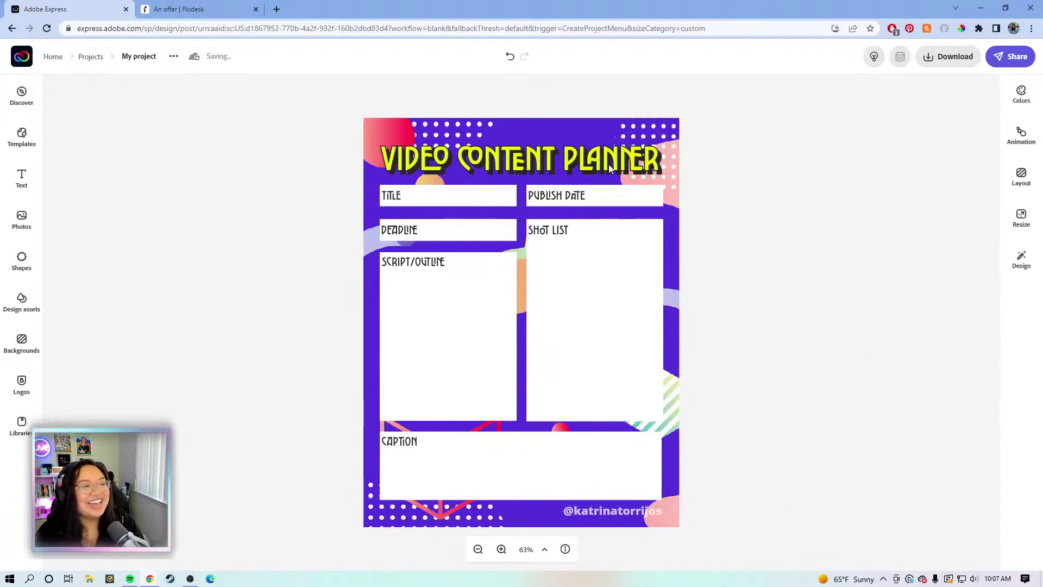
click(609, 167)
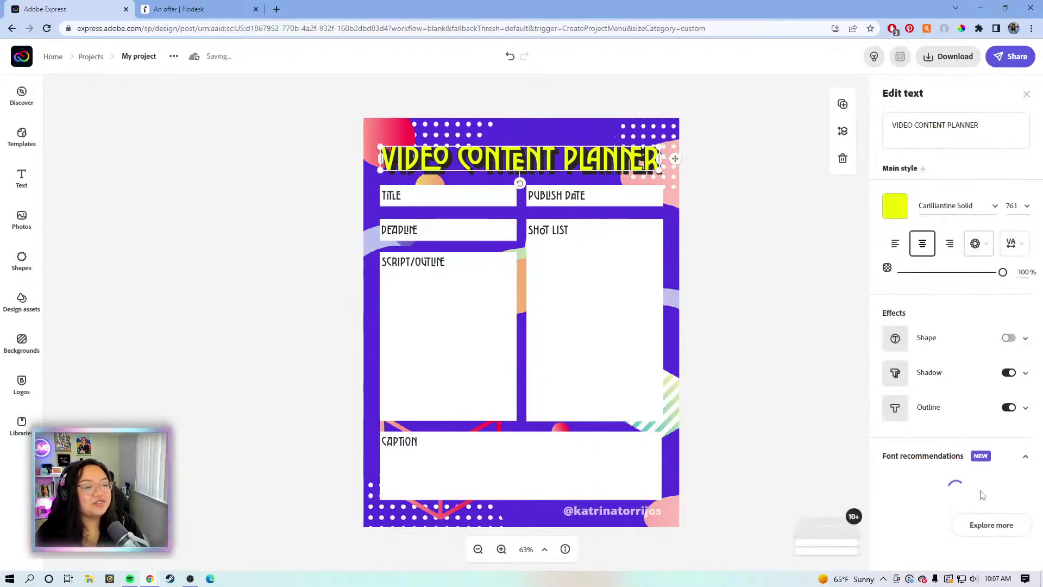
click(625, 519)
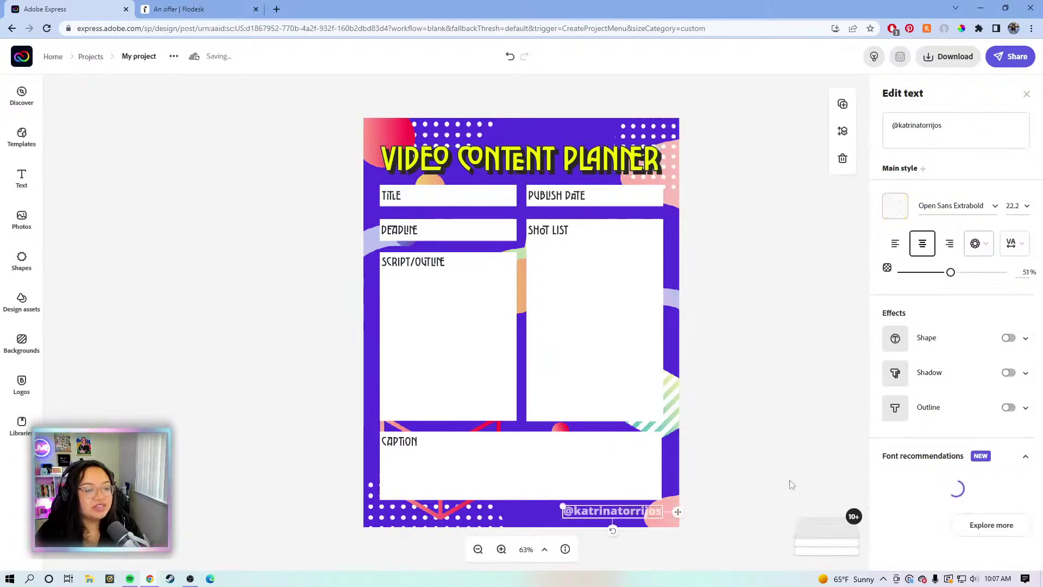
Browse more font suggestions for the handle text, then close them without changing its font
scroll(971, 449, down, 1)
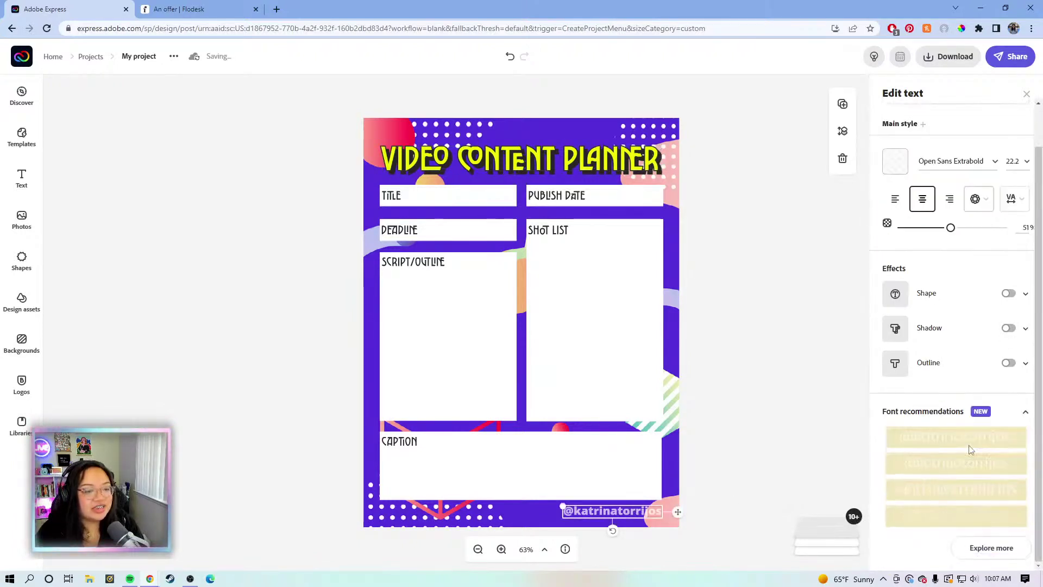
click(982, 547)
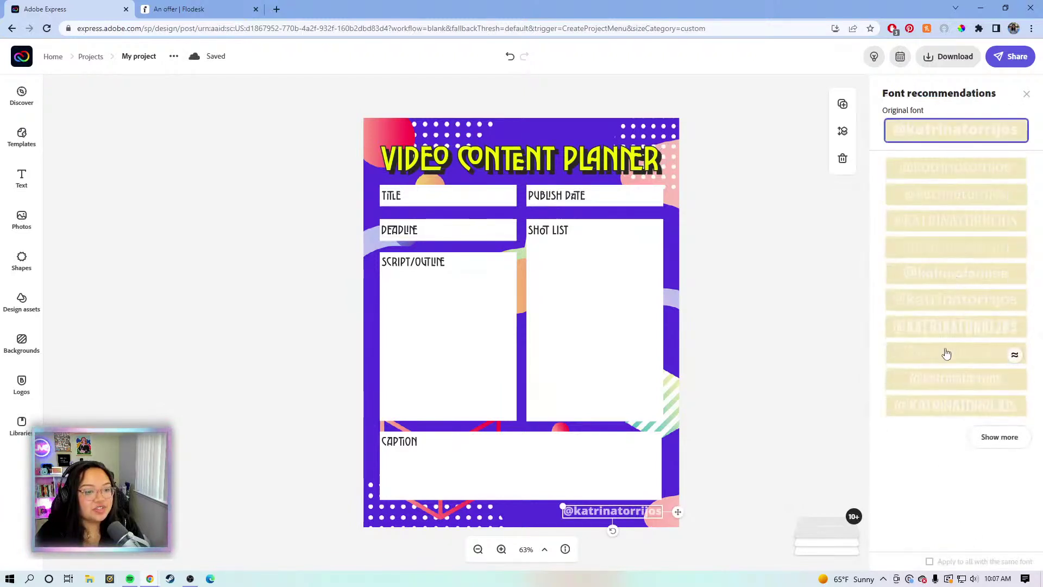
click(994, 438)
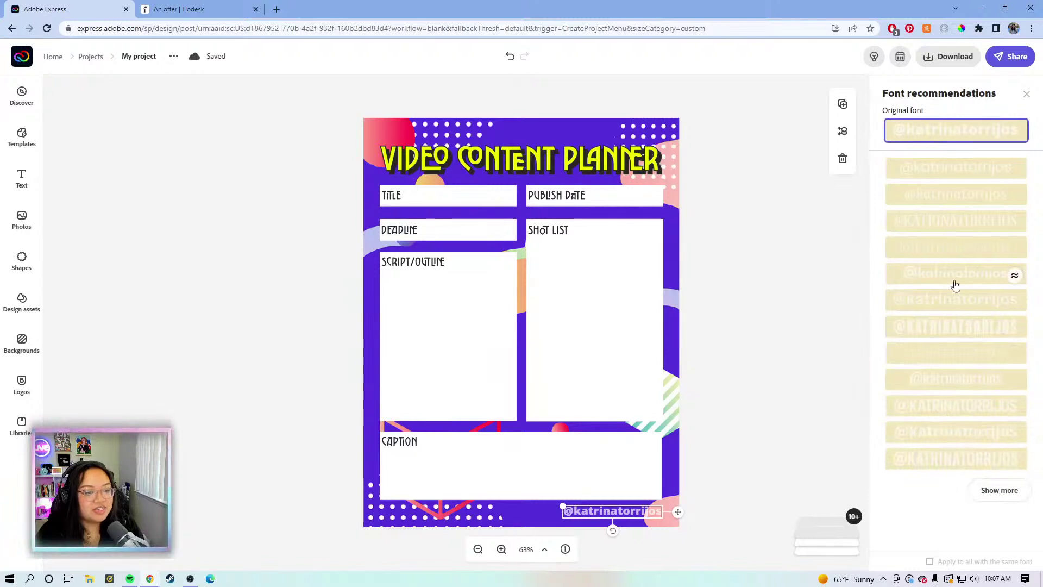
scroll(955, 286, down, 2)
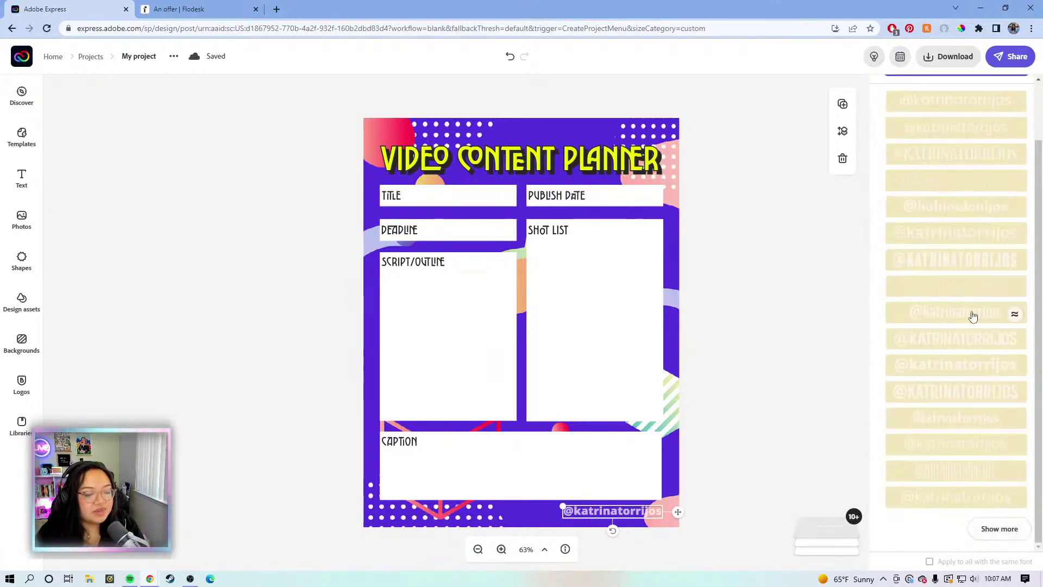
click(998, 530)
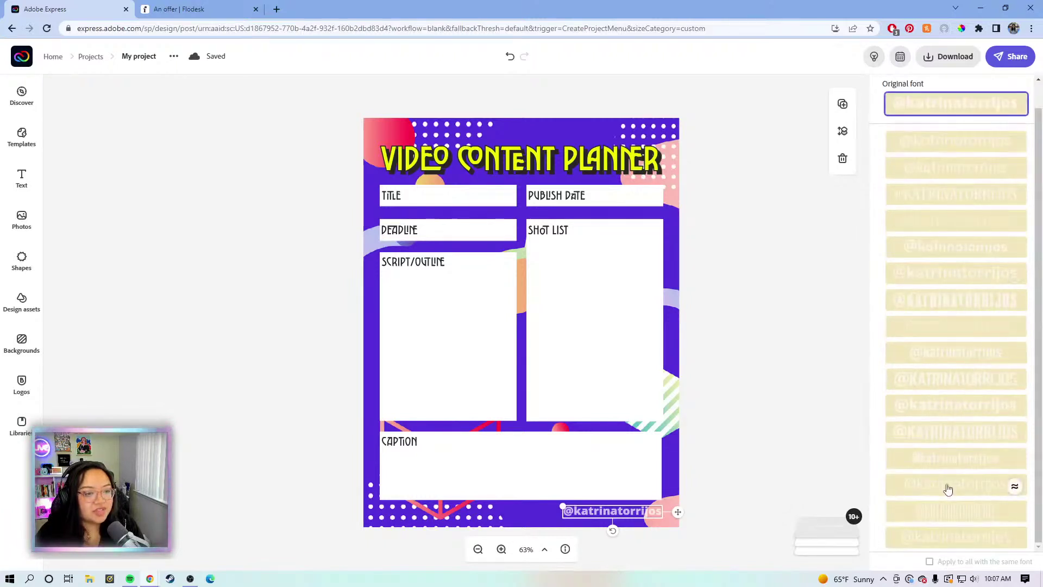
scroll(966, 445, up, 1)
scroll(967, 413, down, 1)
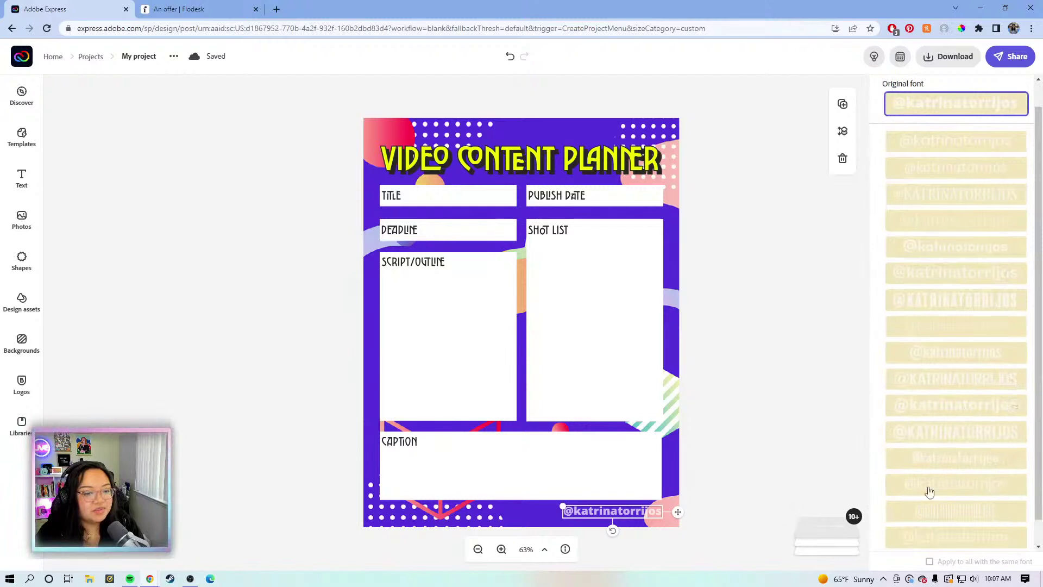
scroll(931, 369, up, 1)
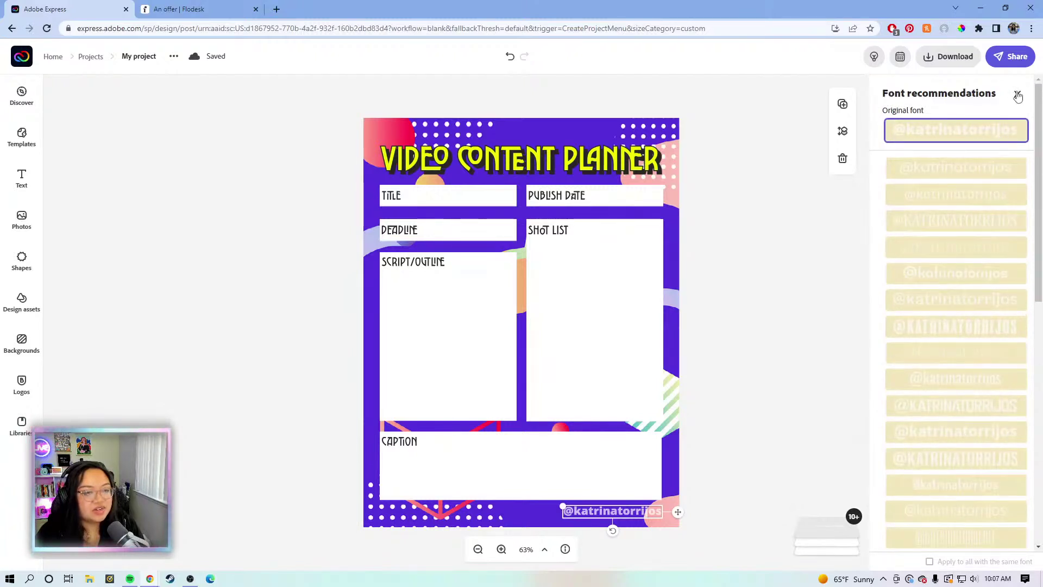
click(1015, 96)
click(719, 198)
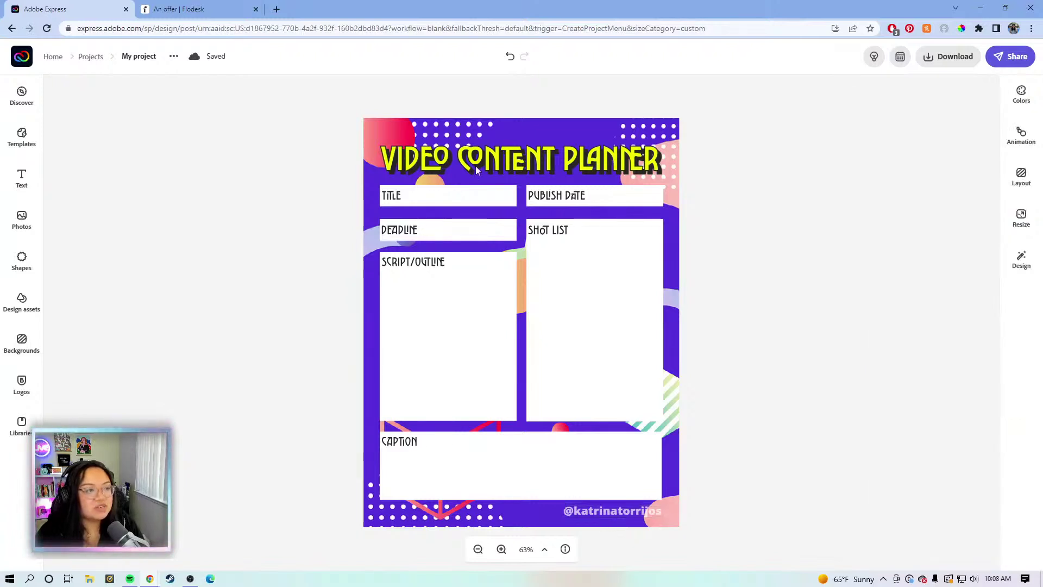
Review font options for the VIDEO CONTENT PLANNER title, keeping Carilliantine Solid
click(523, 161)
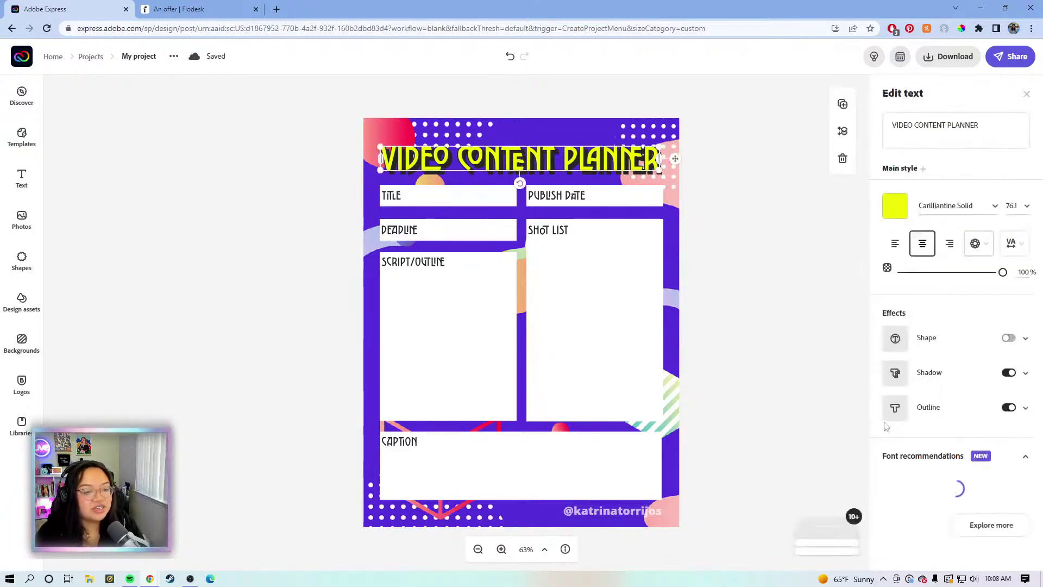
scroll(926, 497, down, 2)
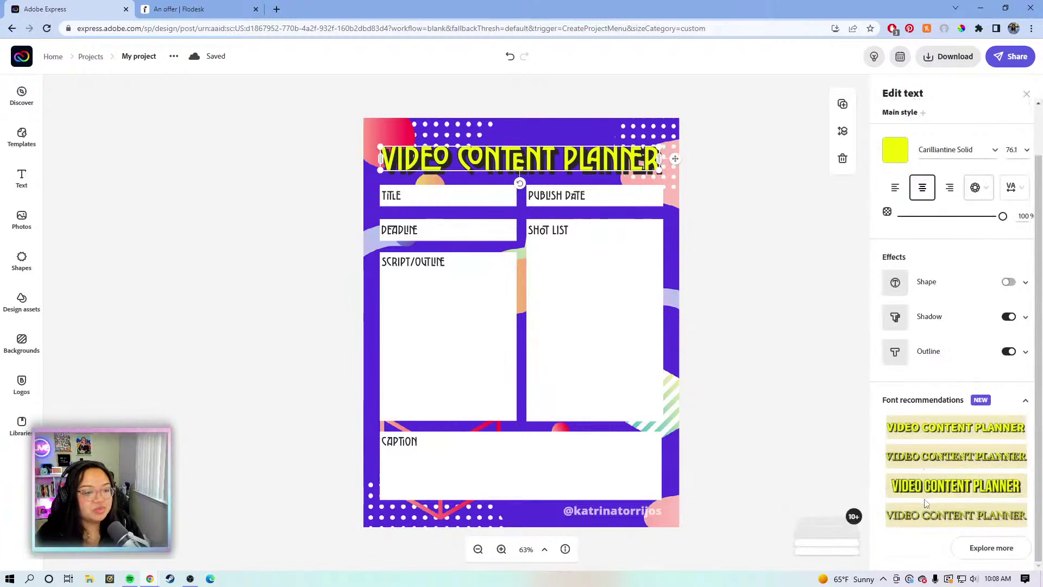
click(990, 547)
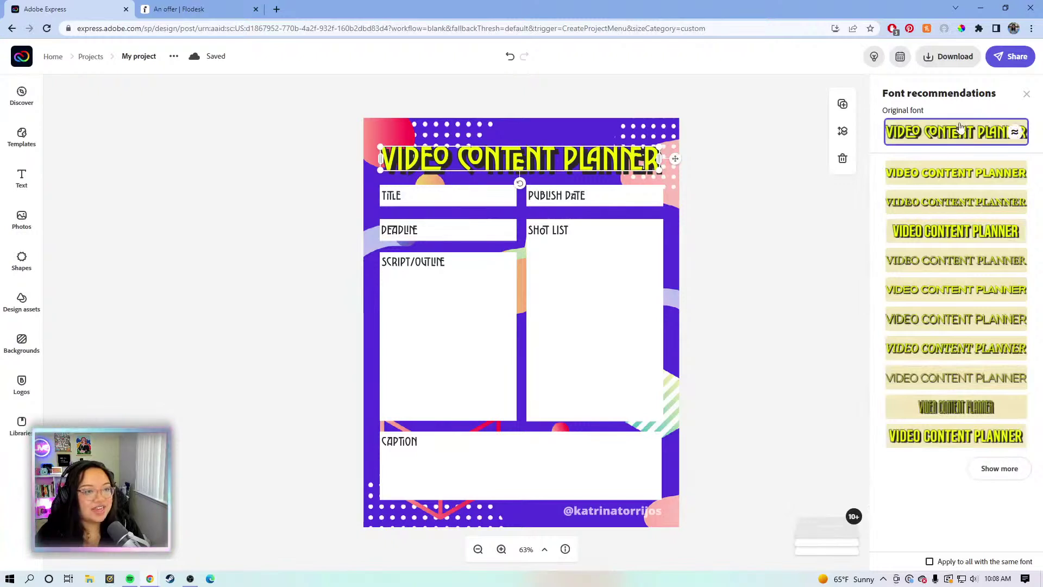
click(1026, 94)
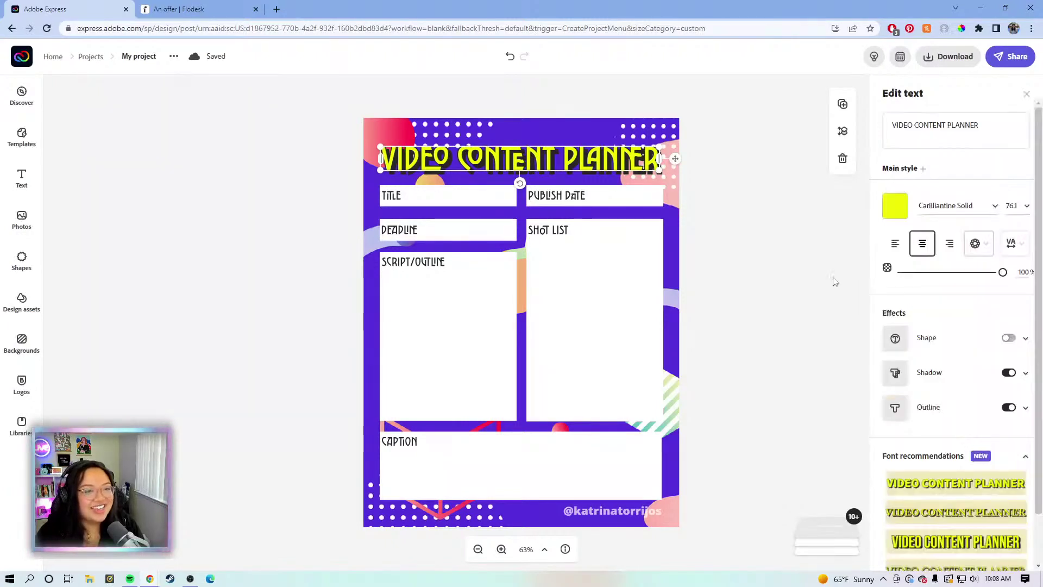
click(794, 333)
click(621, 164)
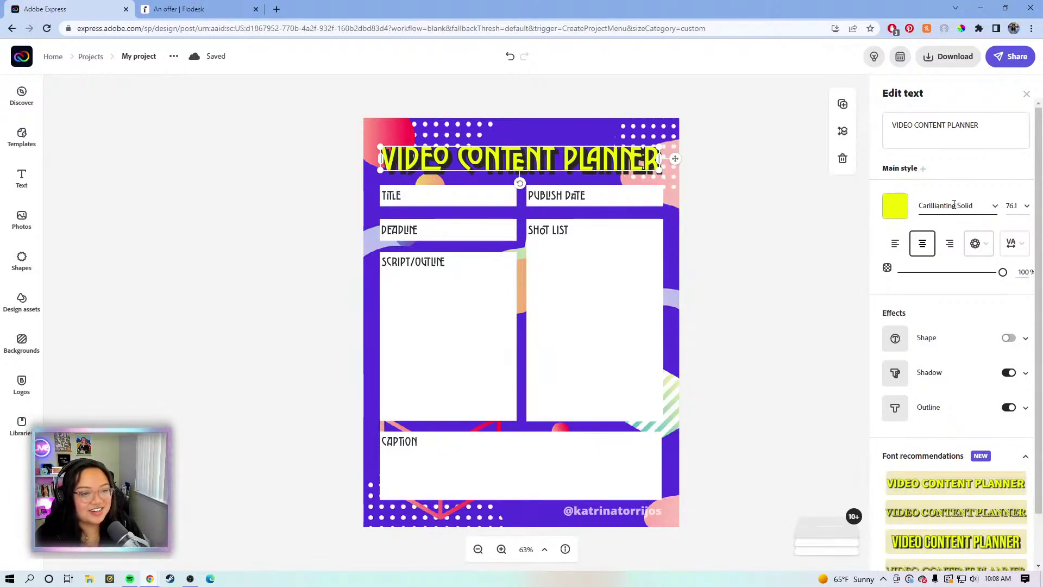
click(967, 206)
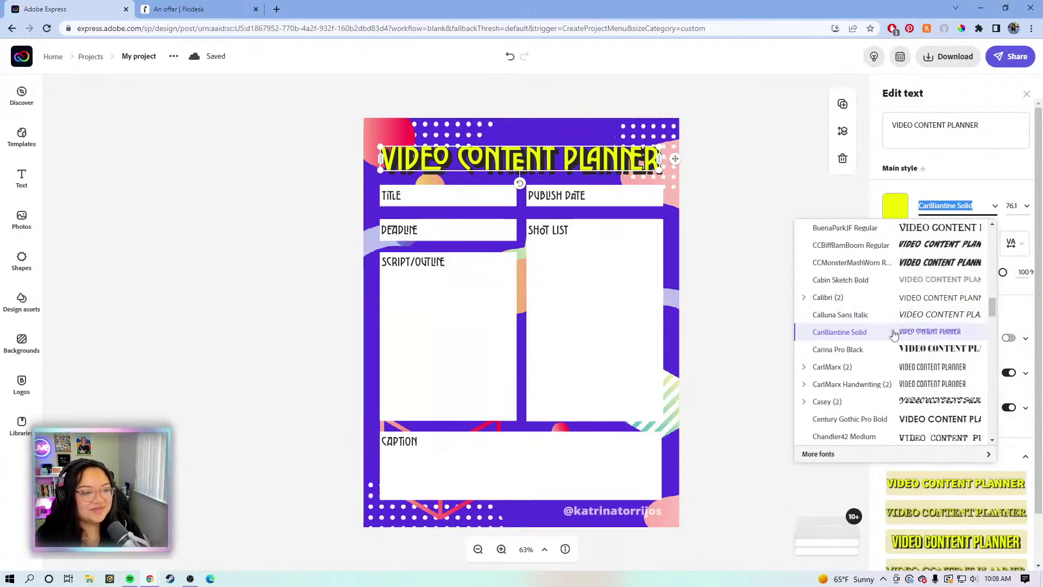
click(758, 193)
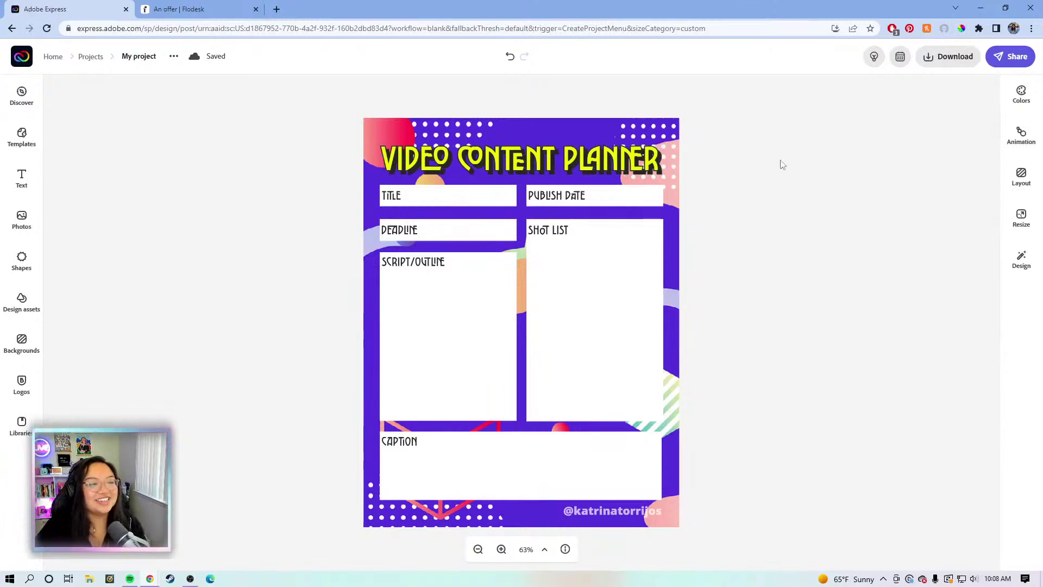
Export the planner as a PDF saved as 'Video Content Planner' on the Desktop
click(968, 59)
click(923, 130)
click(946, 158)
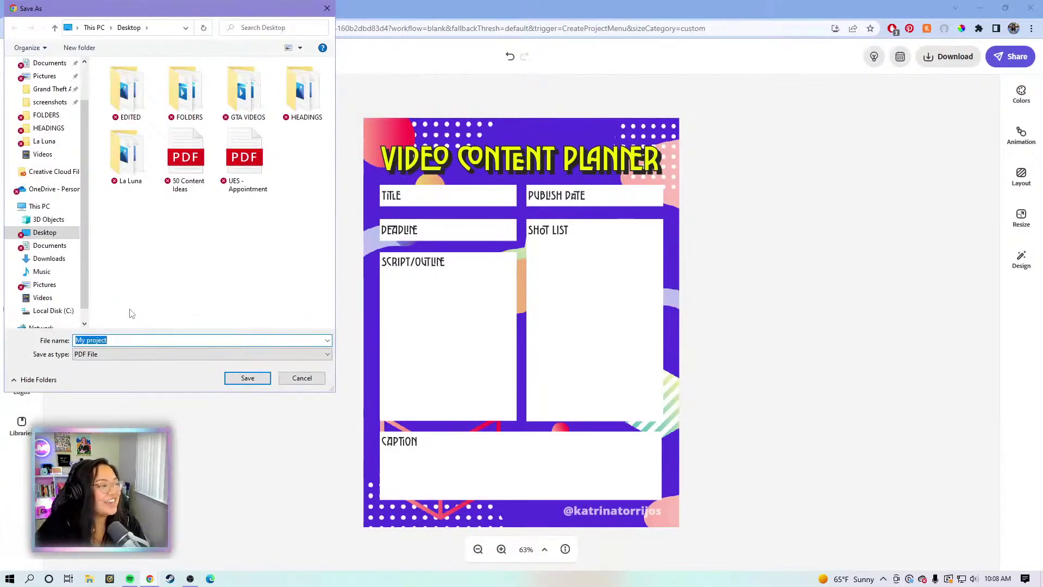
text(Vi)
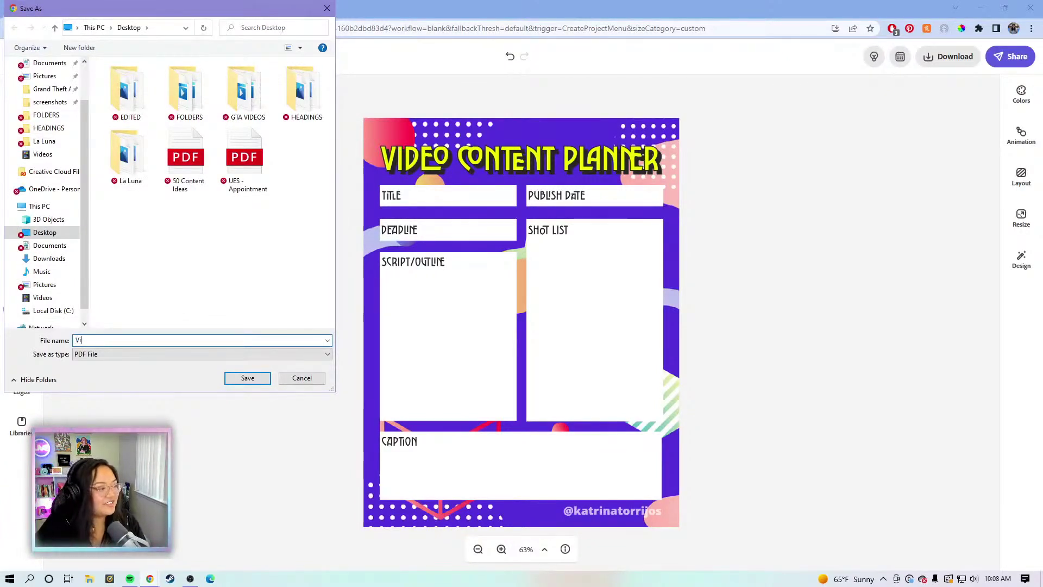
text(deo Content P)
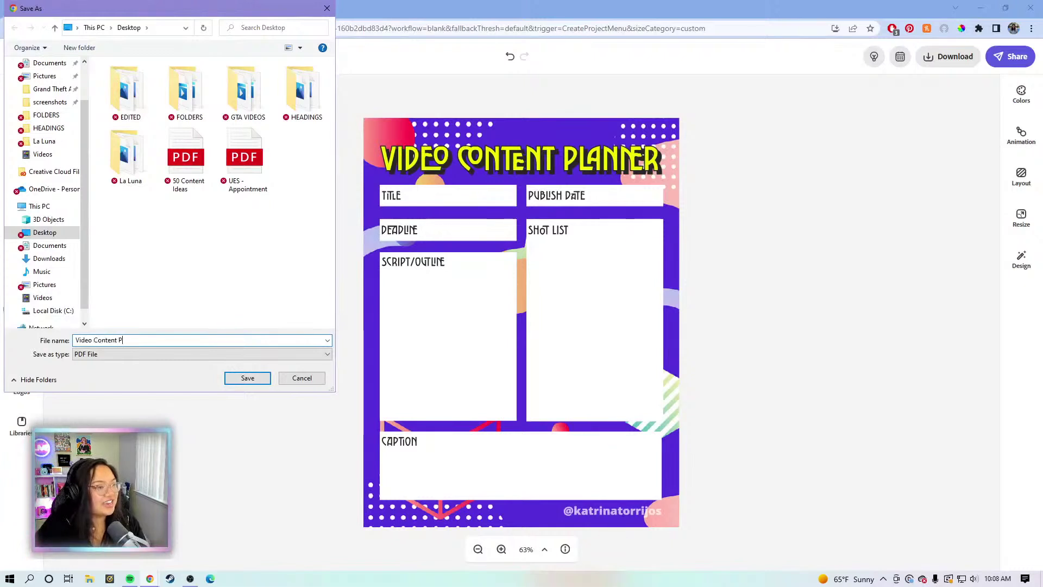
text(lanner)
click(244, 380)
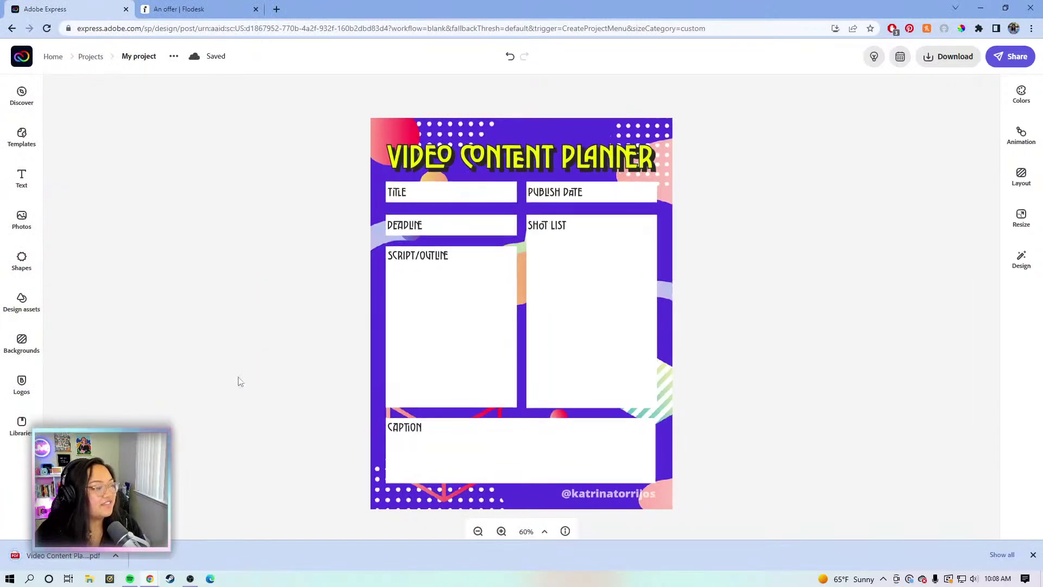
click(1031, 553)
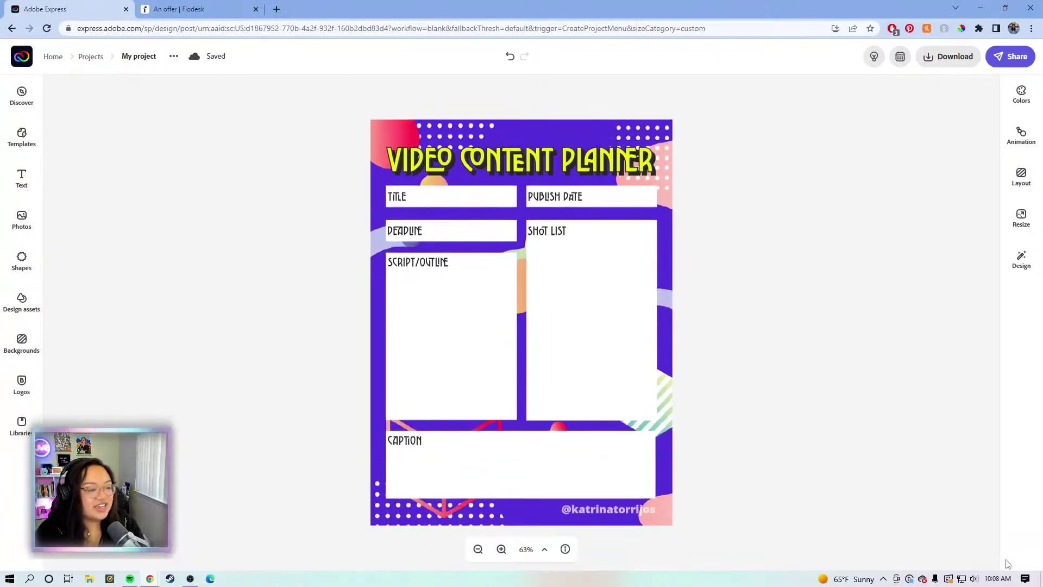
Return to the Adobe Express home page and start a blank Instagram post
click(20, 64)
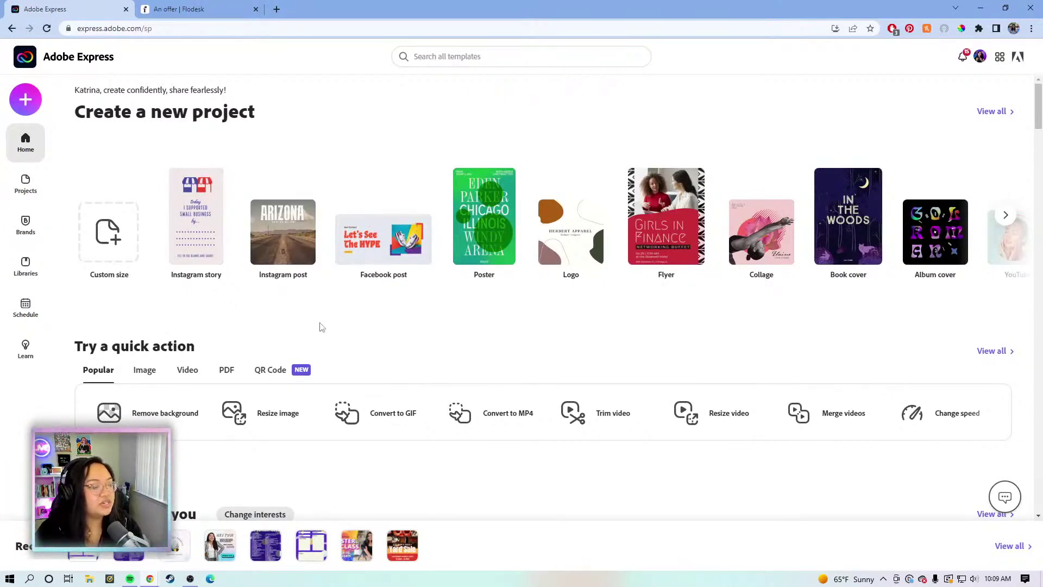
mouse_move(286, 269)
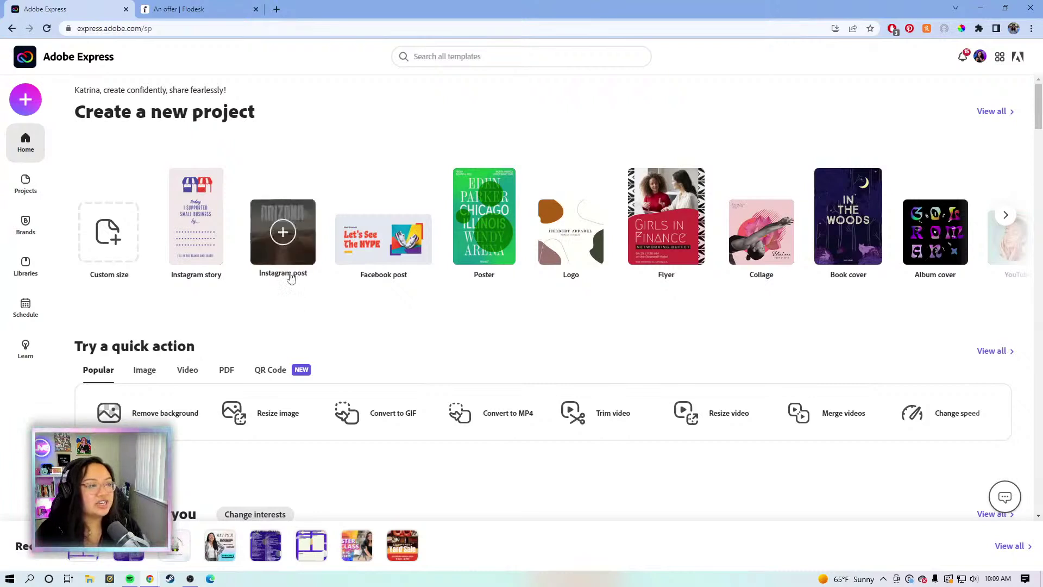
click(289, 233)
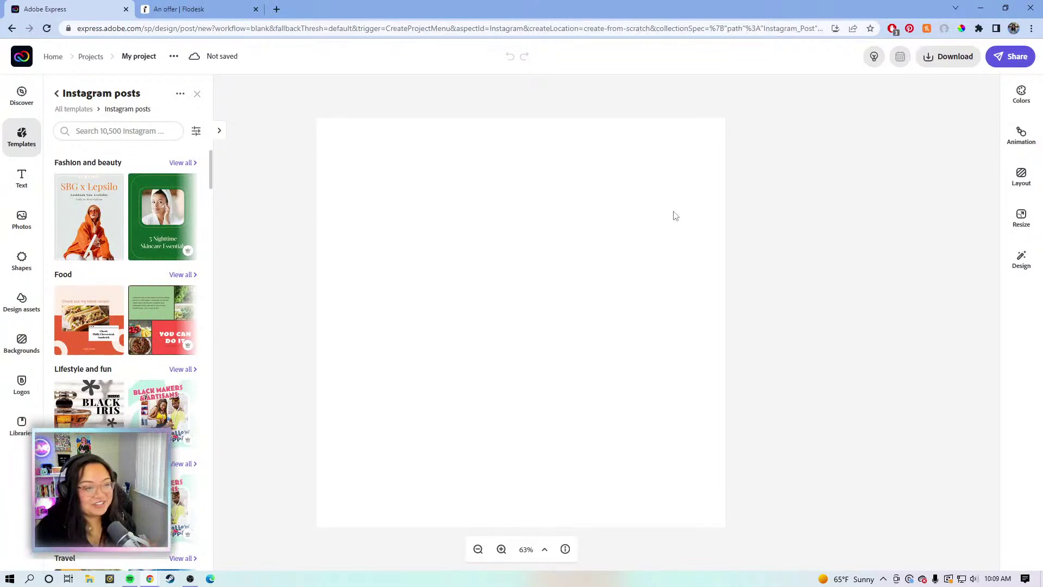
Close the template suggestions and the background settings, leaving only the empty white canvas
click(751, 191)
click(548, 235)
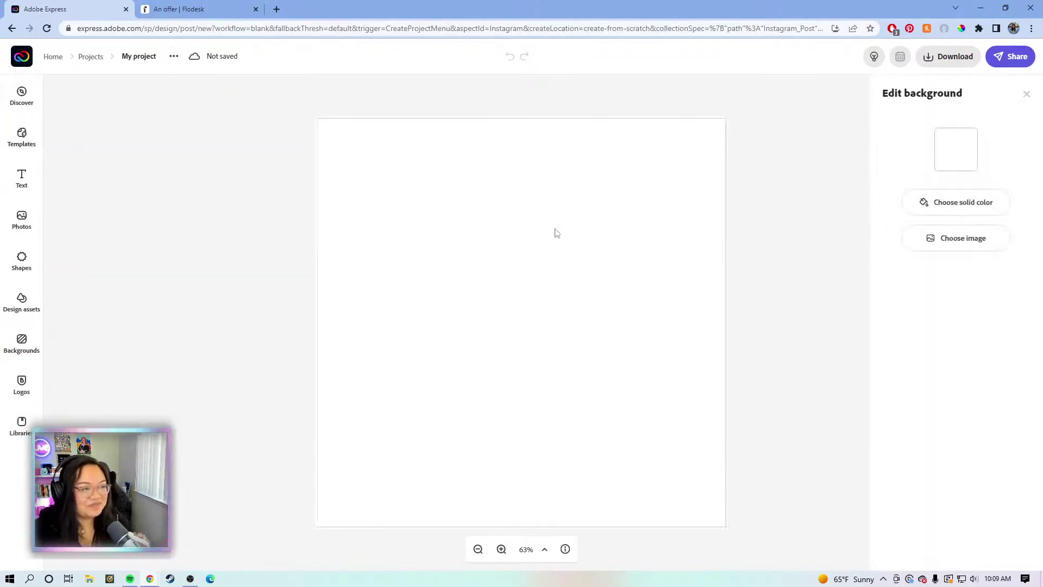
click(754, 181)
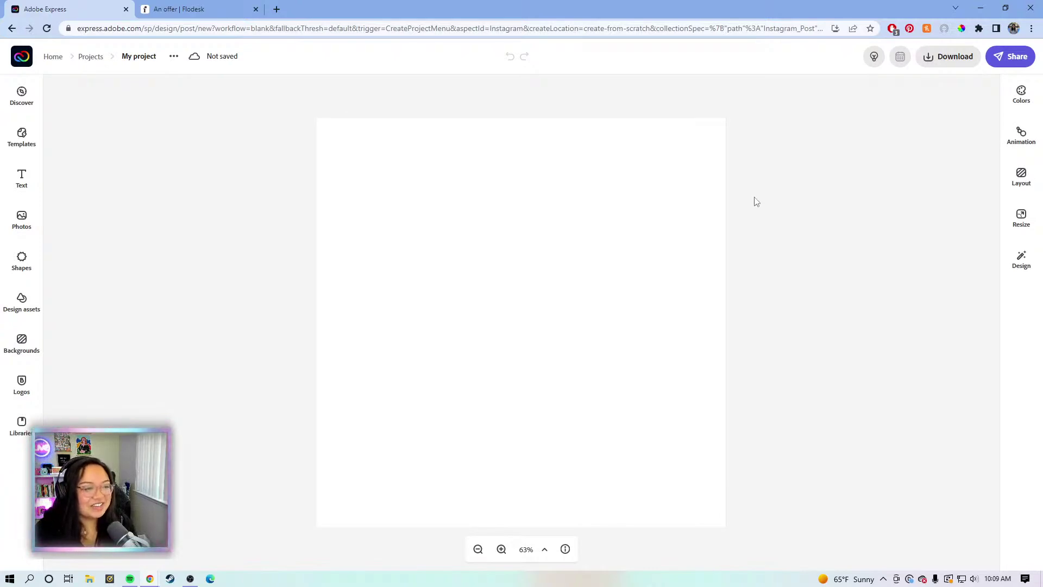
click(655, 212)
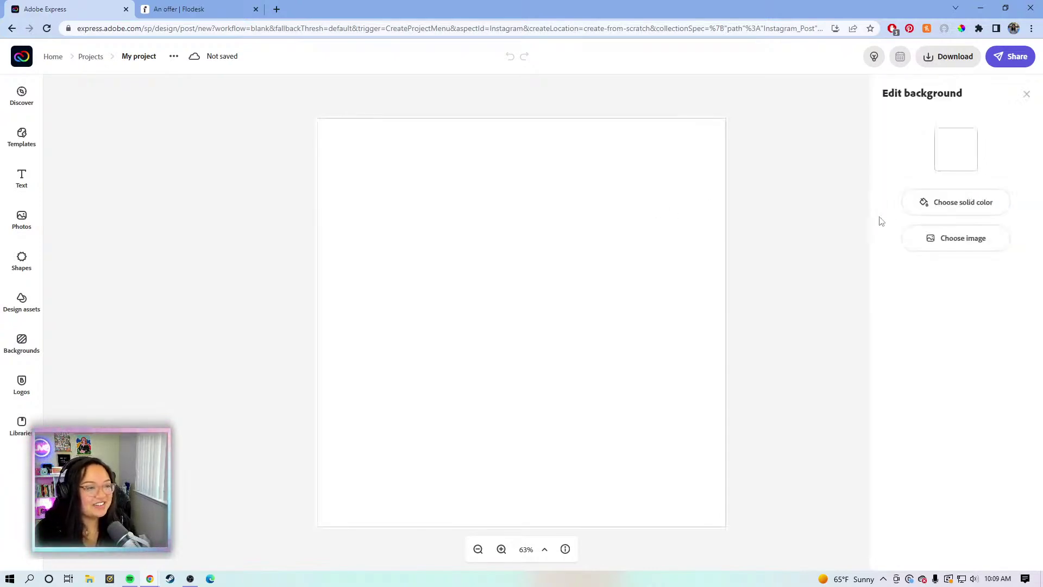
click(803, 125)
click(632, 214)
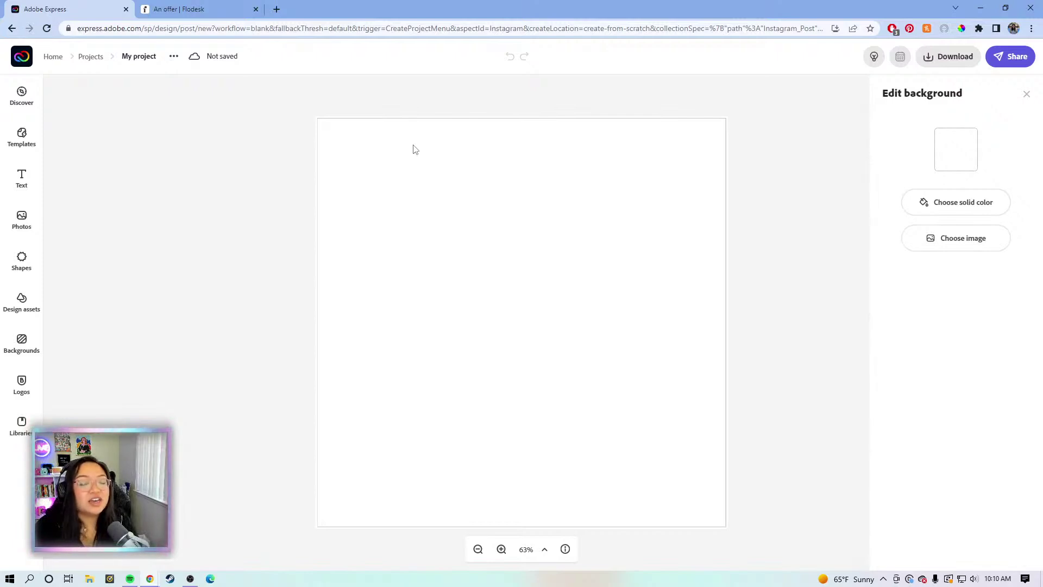
click(776, 143)
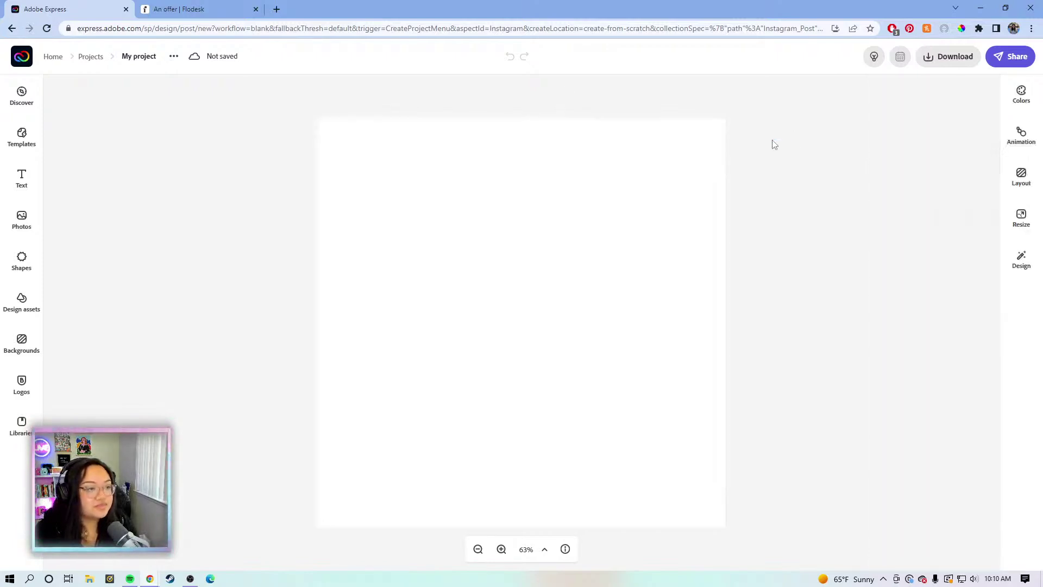
click(730, 191)
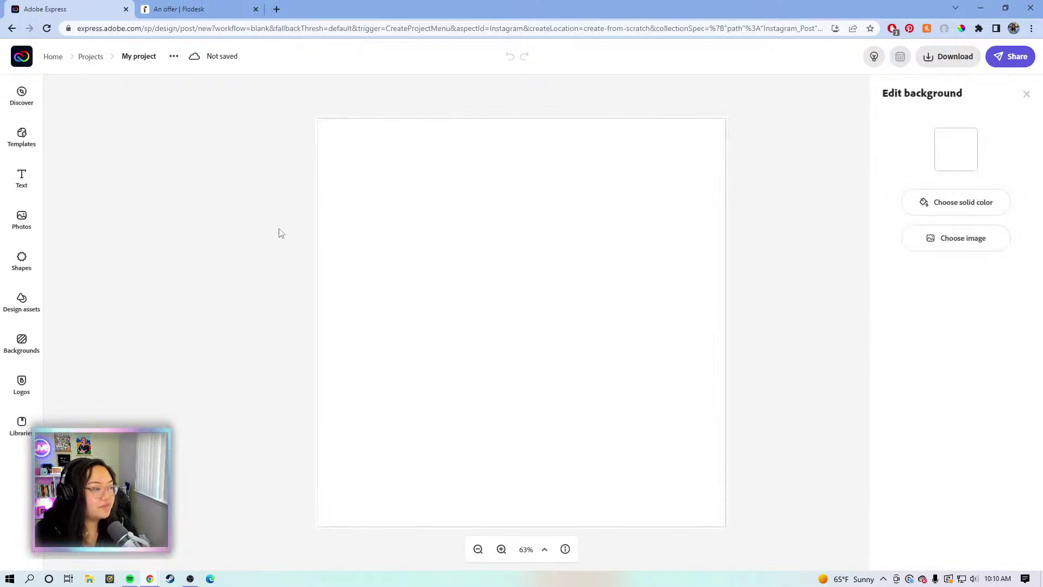
click(267, 185)
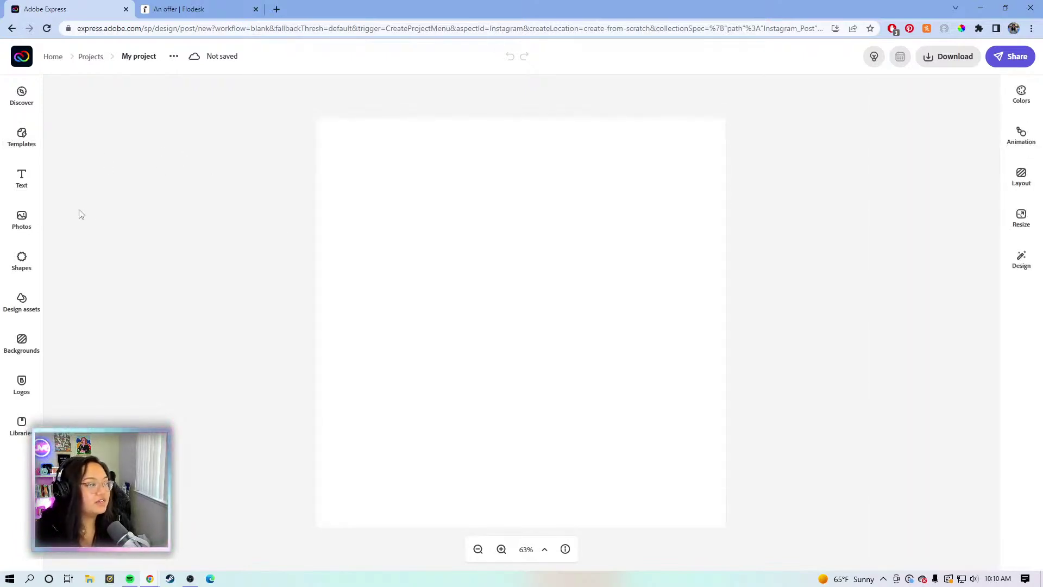
Search the Backgrounds collection for 'gradient' across all backgrounds, not just Nature
click(23, 341)
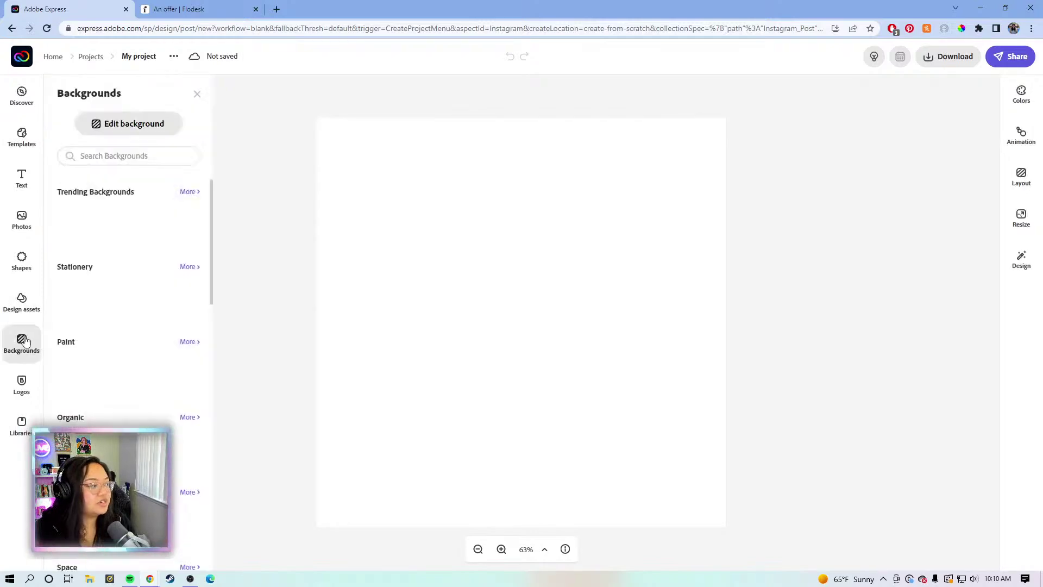
click(198, 199)
click(140, 150)
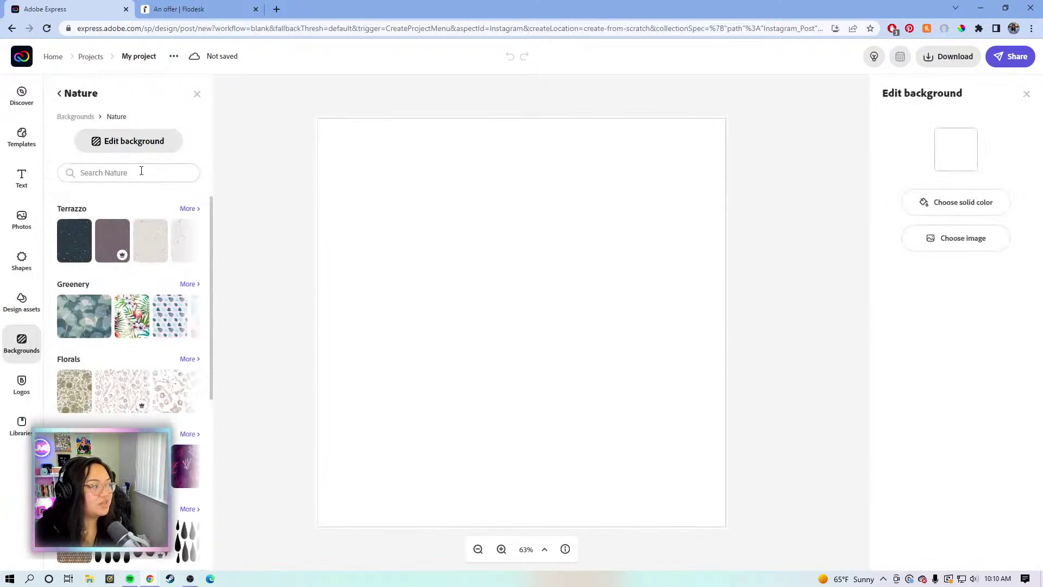
click(141, 172)
text(gradient\)
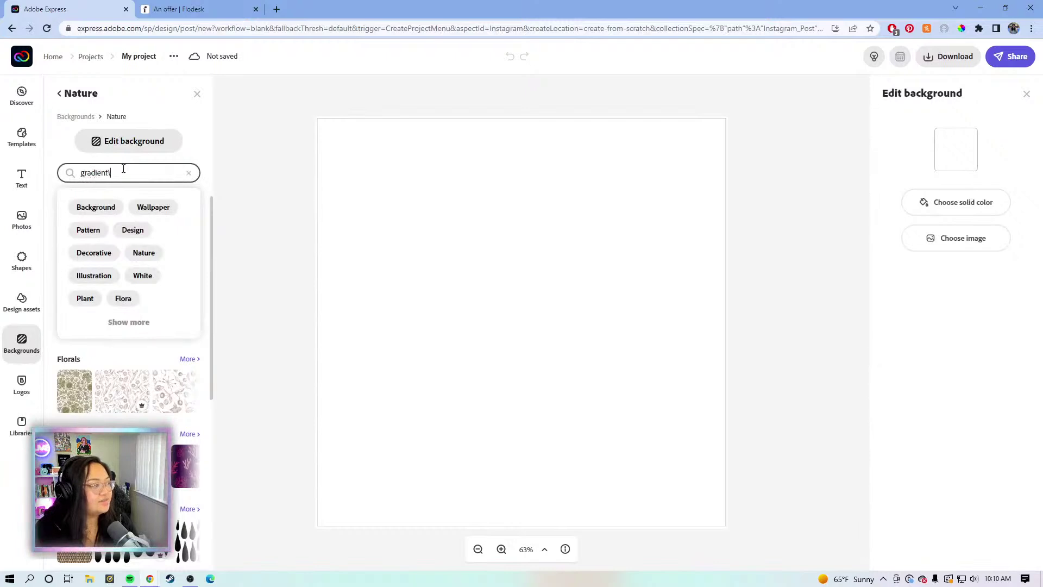
key(Return)
click(125, 170)
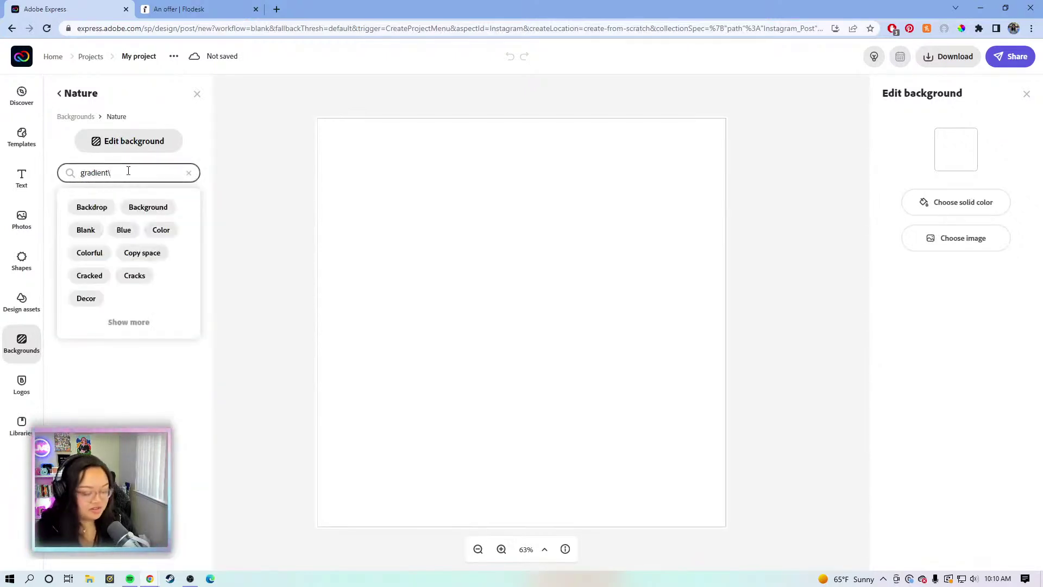
key(Return)
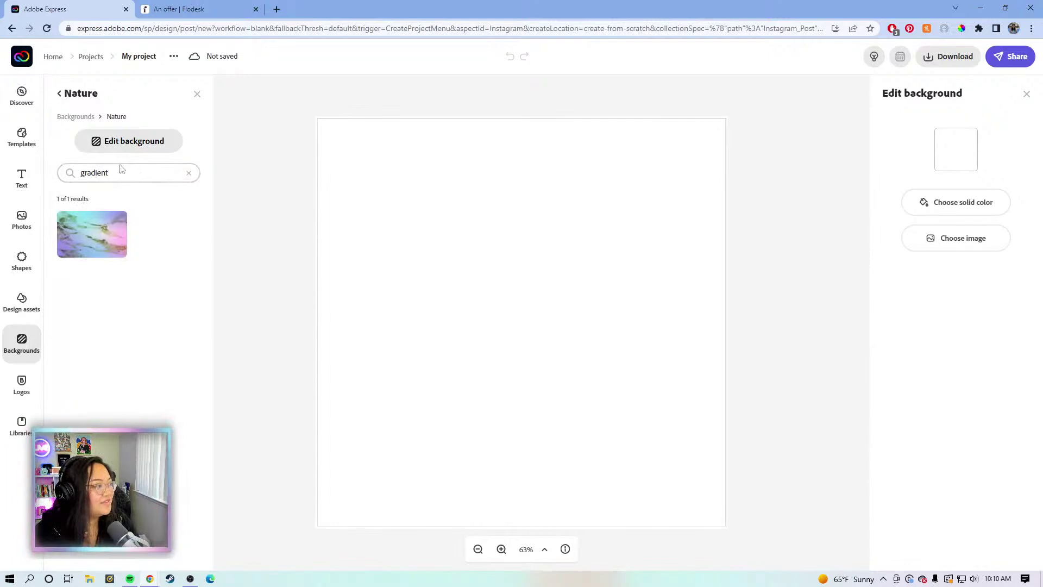
click(82, 117)
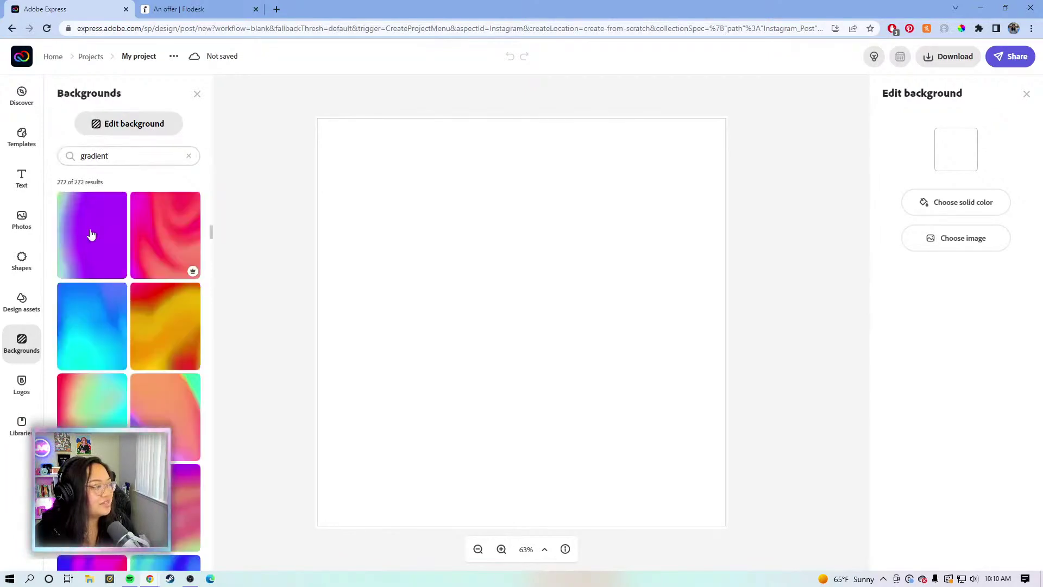
Apply the purple geometric pattern as the background, fitted to the whole page
scroll(100, 253, down, 15)
scroll(91, 247, down, 10)
scroll(91, 247, down, 10)
scroll(78, 250, down, 10)
scroll(77, 250, down, 10)
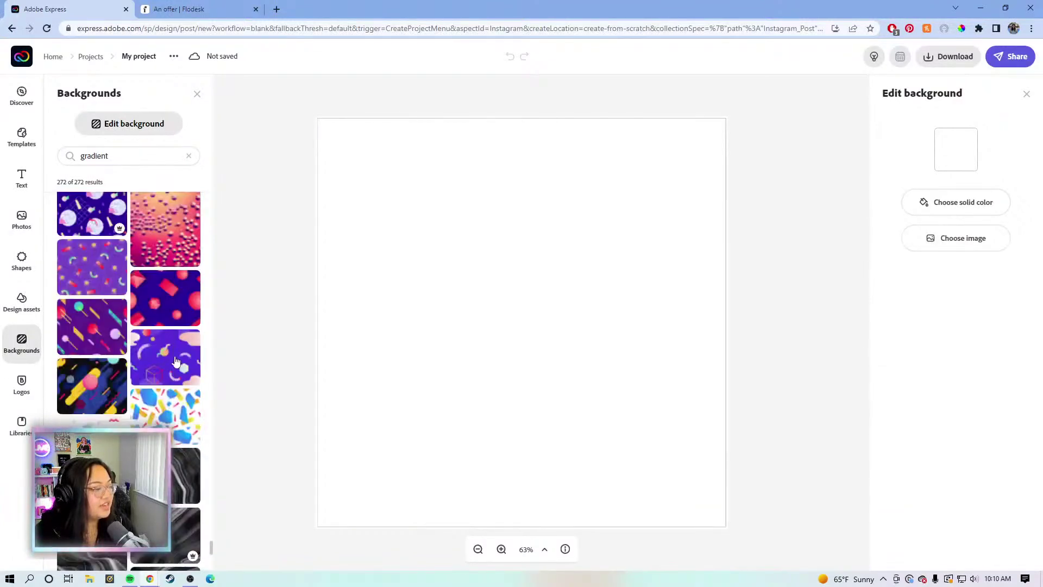
click(175, 361)
click(438, 364)
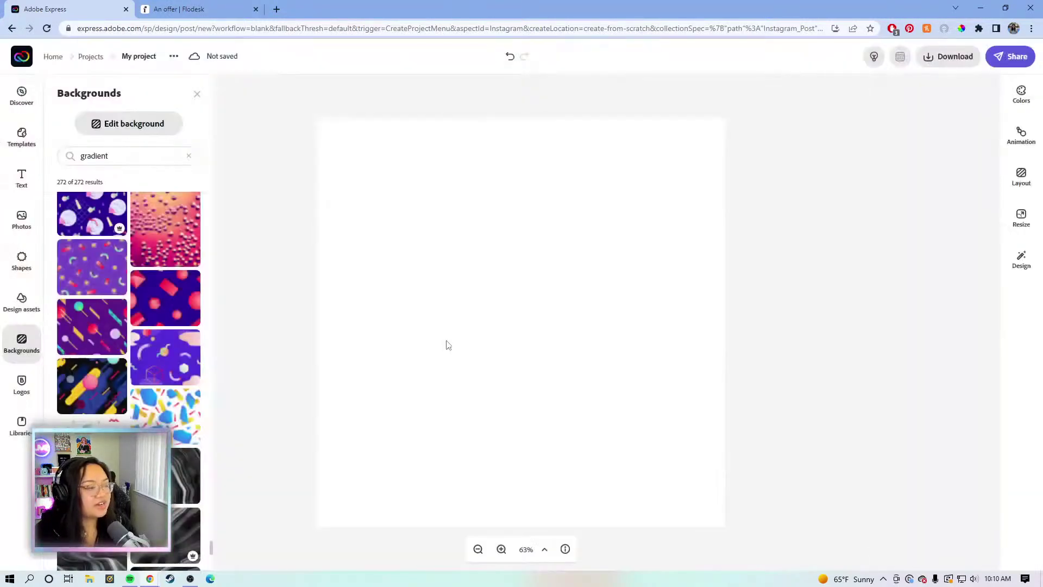
click(196, 94)
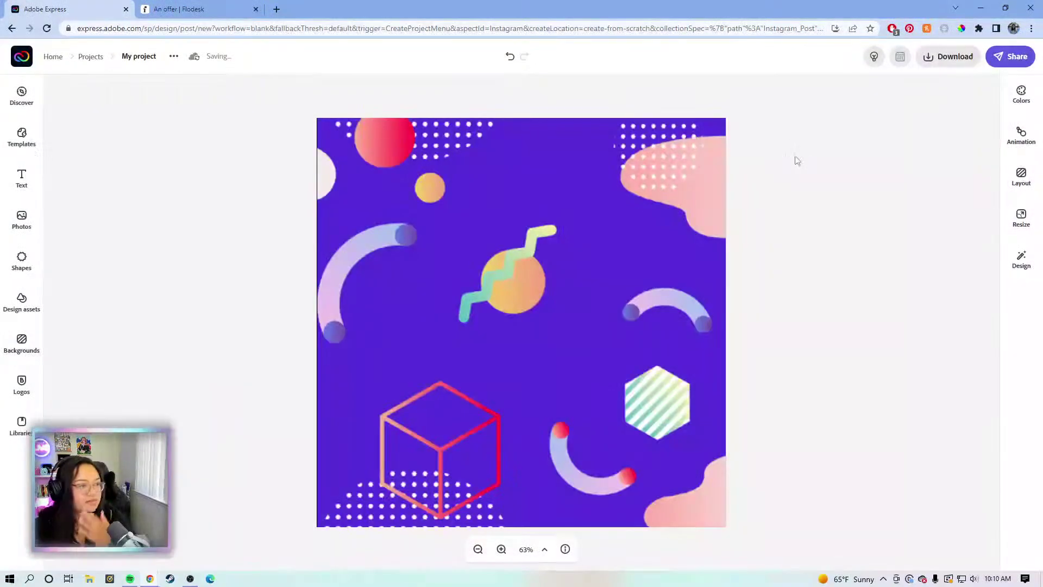
Add the first photo from the Lightroom ADOBE HEADSHOTS album to the post
click(24, 217)
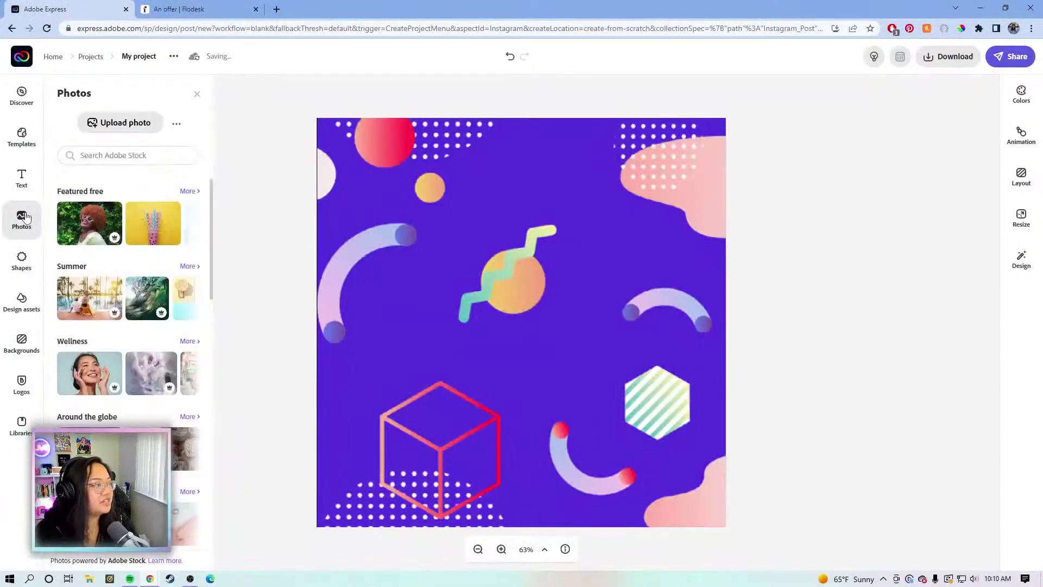
click(177, 128)
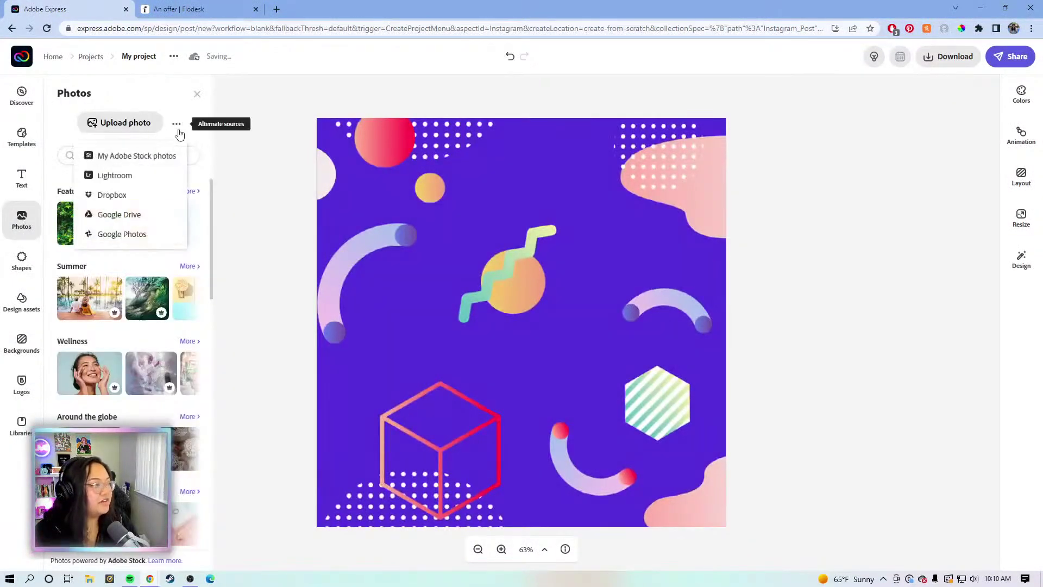
click(126, 180)
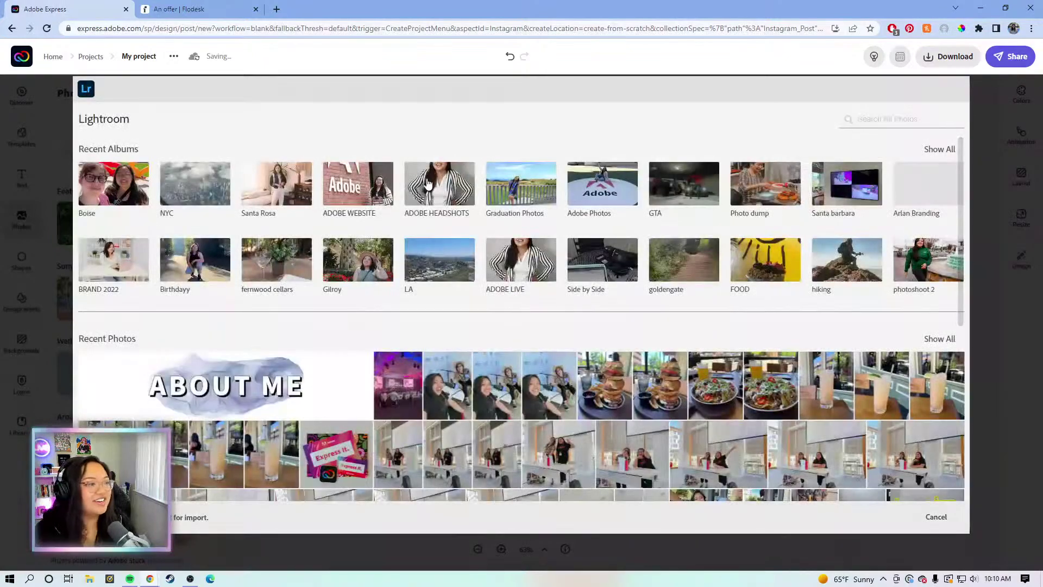
click(434, 184)
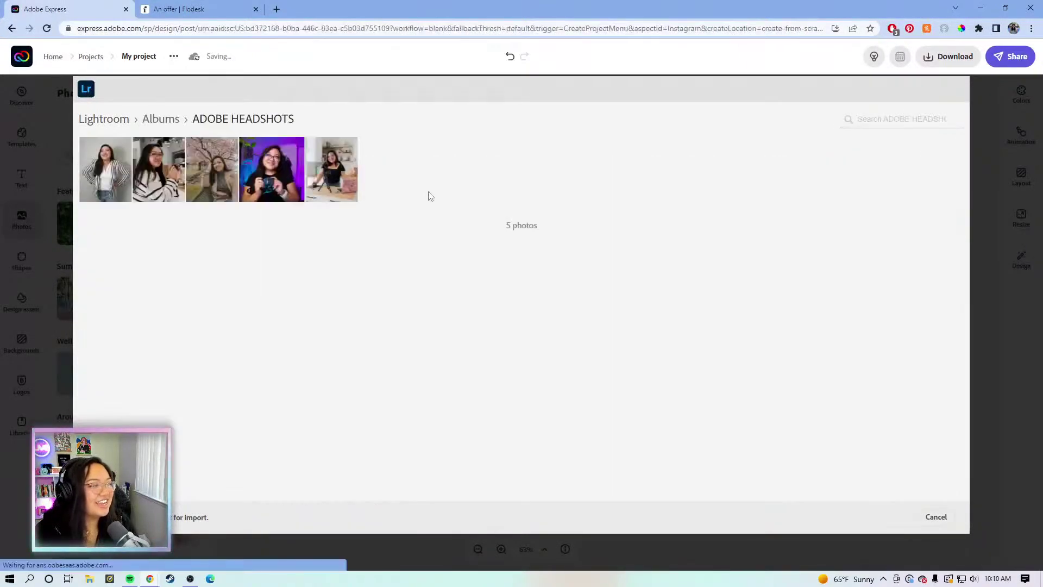
click(119, 180)
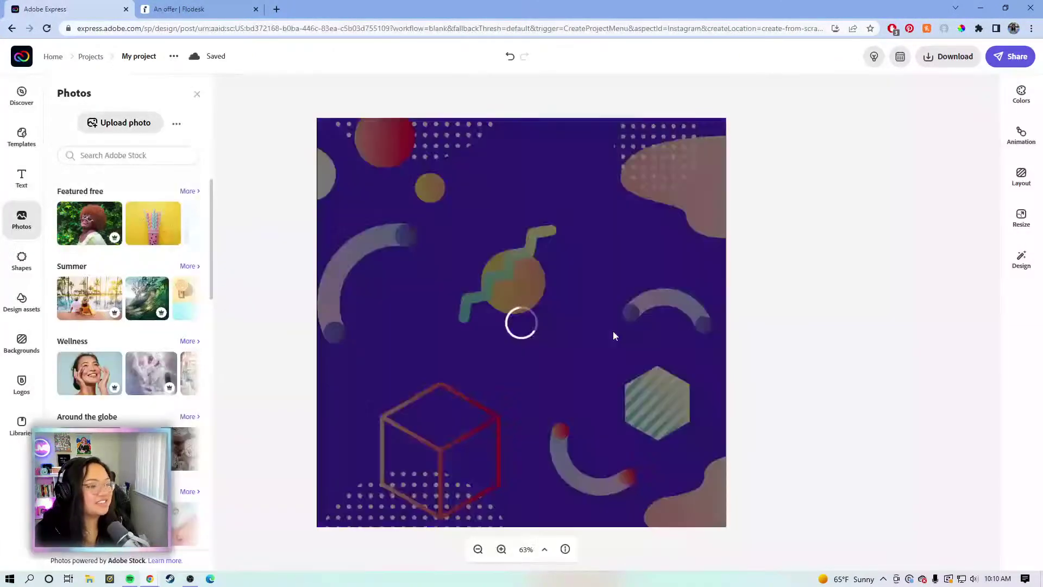
Move the headshot and enlarge it over the post's left side
click(391, 306)
drag(407, 287, 453, 342)
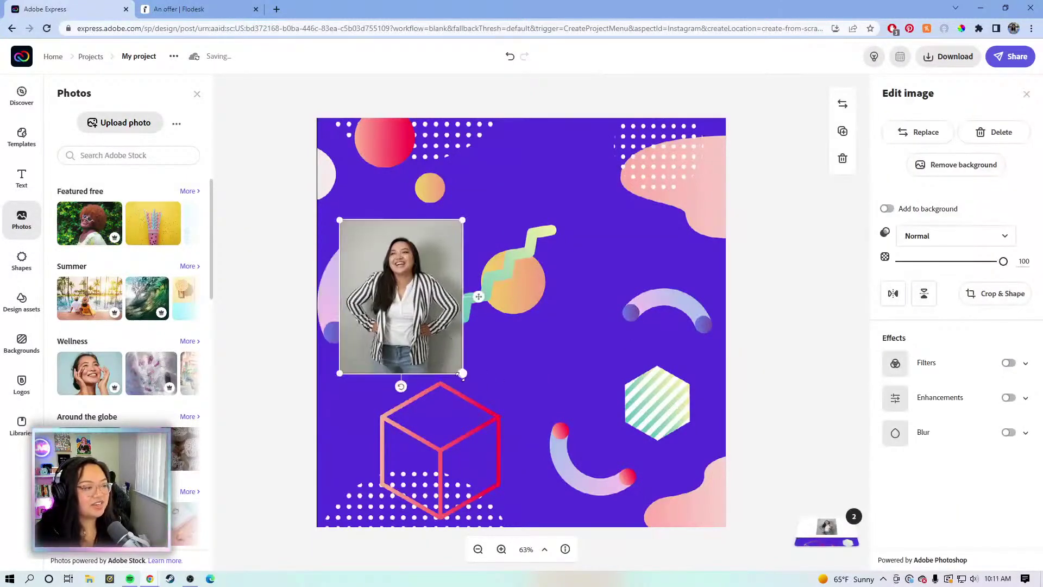
drag(460, 377, 566, 505)
Nudge and slightly enlarge the headshot, then remove its background and accept the cutout
drag(411, 358, 409, 323)
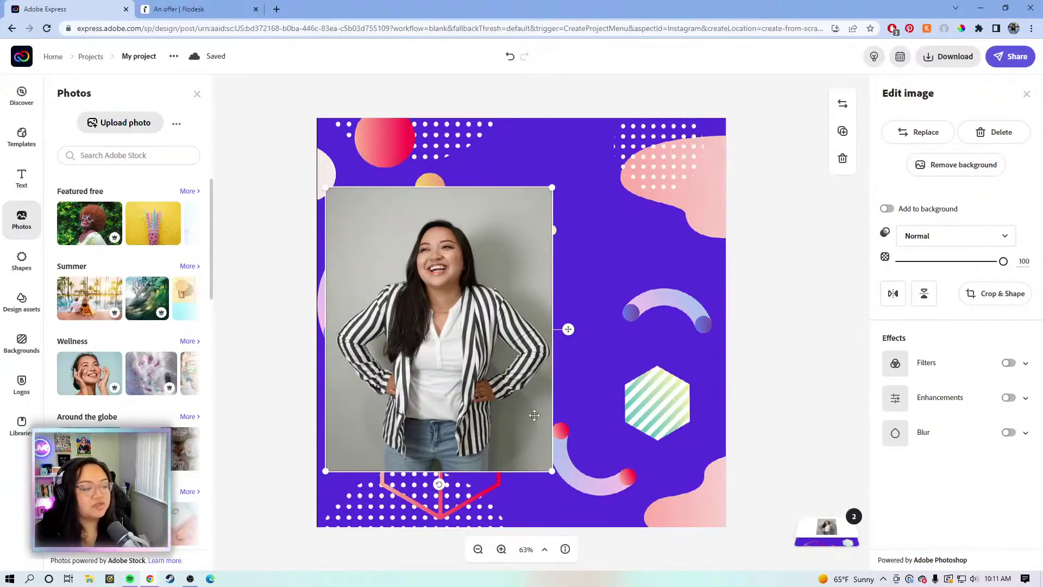
drag(555, 473, 580, 507)
drag(488, 371, 486, 355)
click(935, 175)
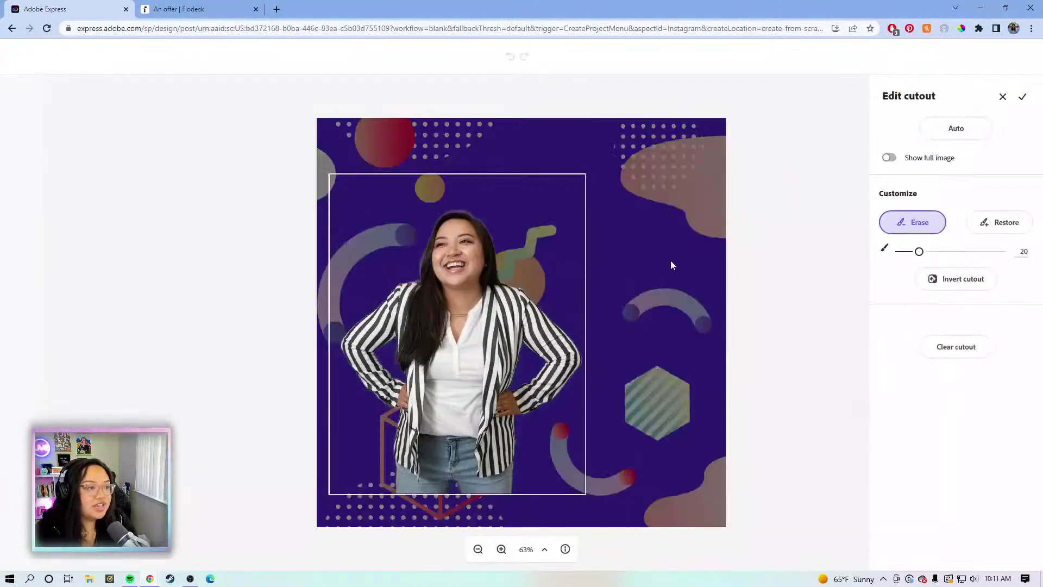
click(1026, 100)
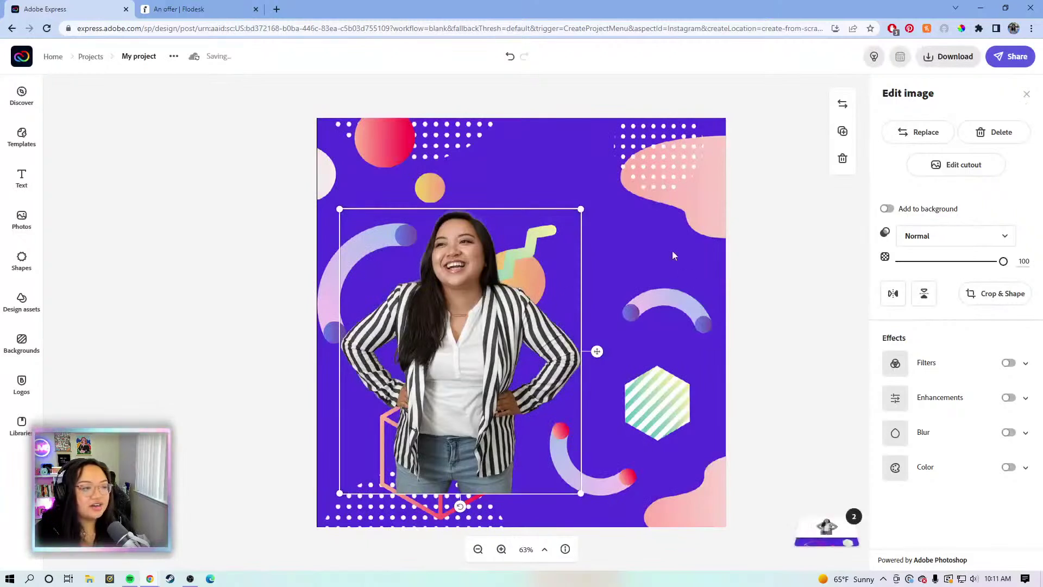
Flip the cutout horizontally and resize it to fill the left side past the bottom edge
click(895, 296)
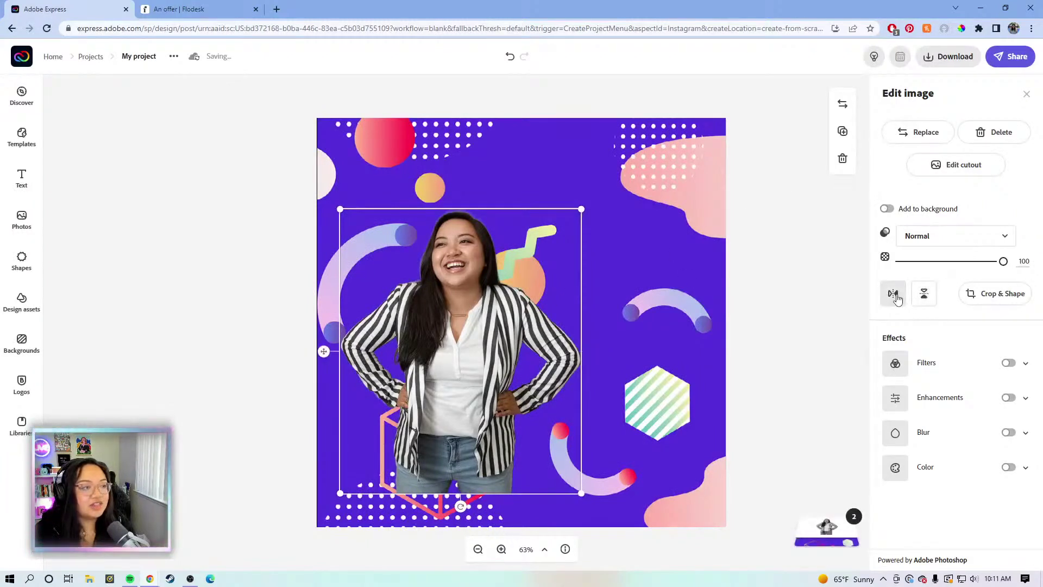
click(896, 298)
drag(443, 306, 381, 256)
drag(517, 439, 587, 576)
drag(443, 400, 439, 392)
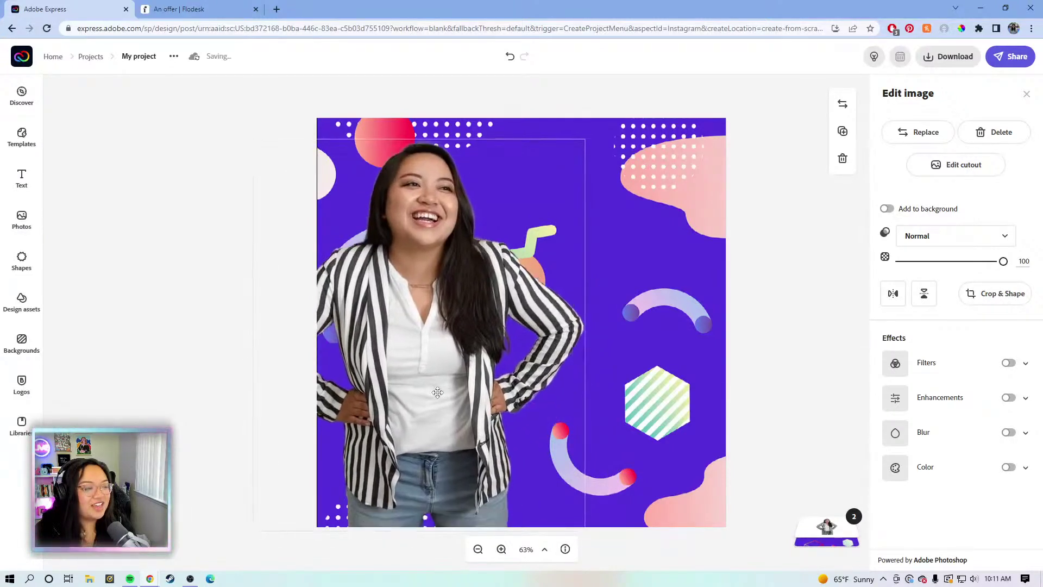
drag(436, 392, 436, 392)
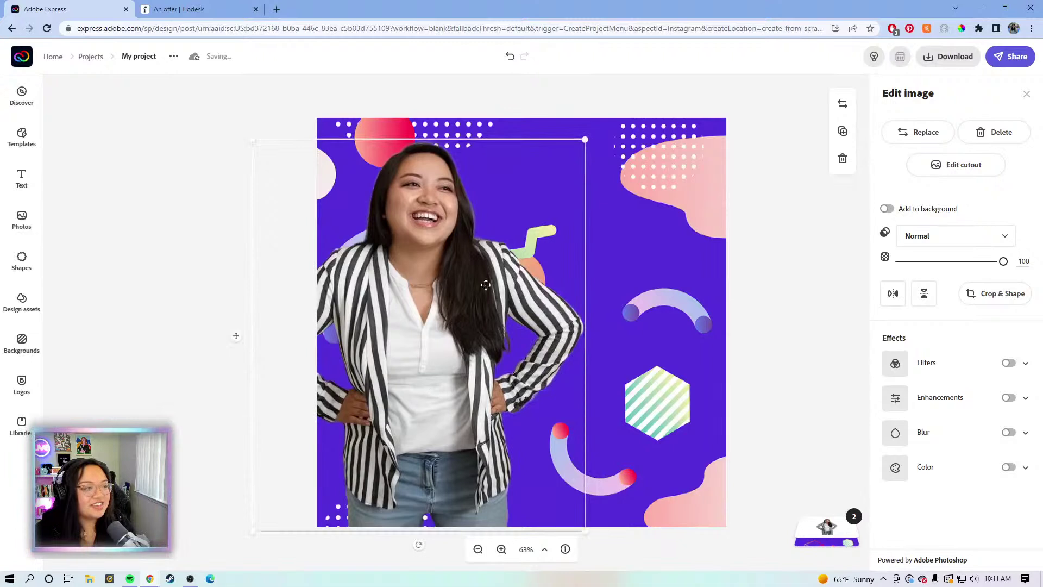
drag(585, 139, 571, 155)
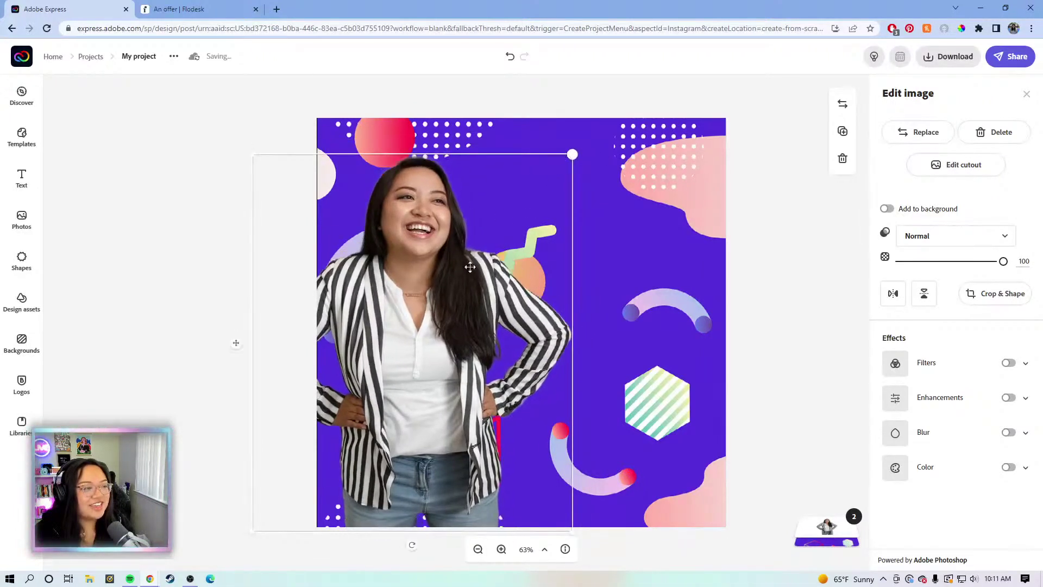
Add a new text box and move it to the upper right of the post
click(21, 178)
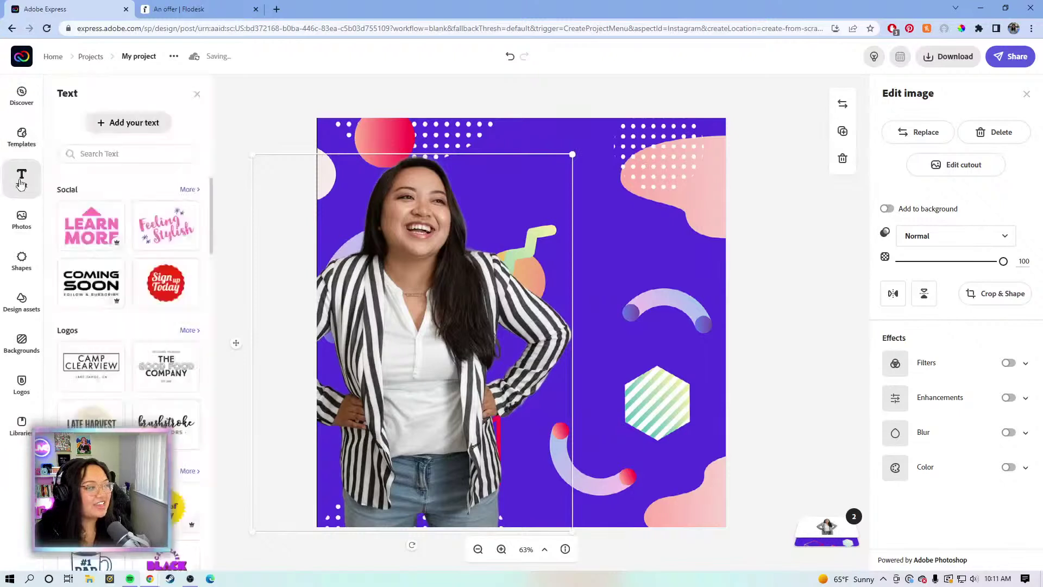
click(114, 123)
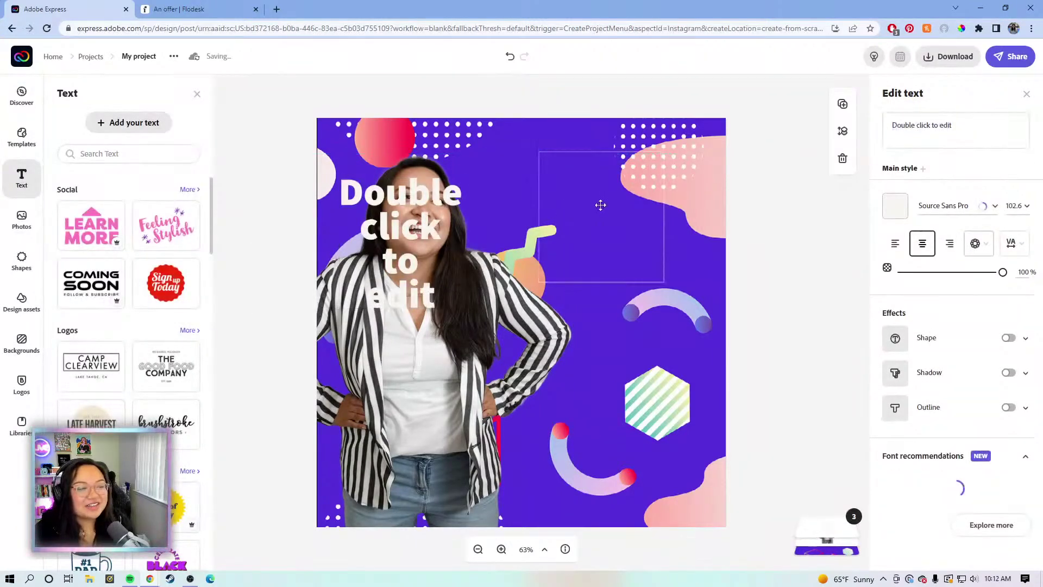
drag(597, 218, 591, 246)
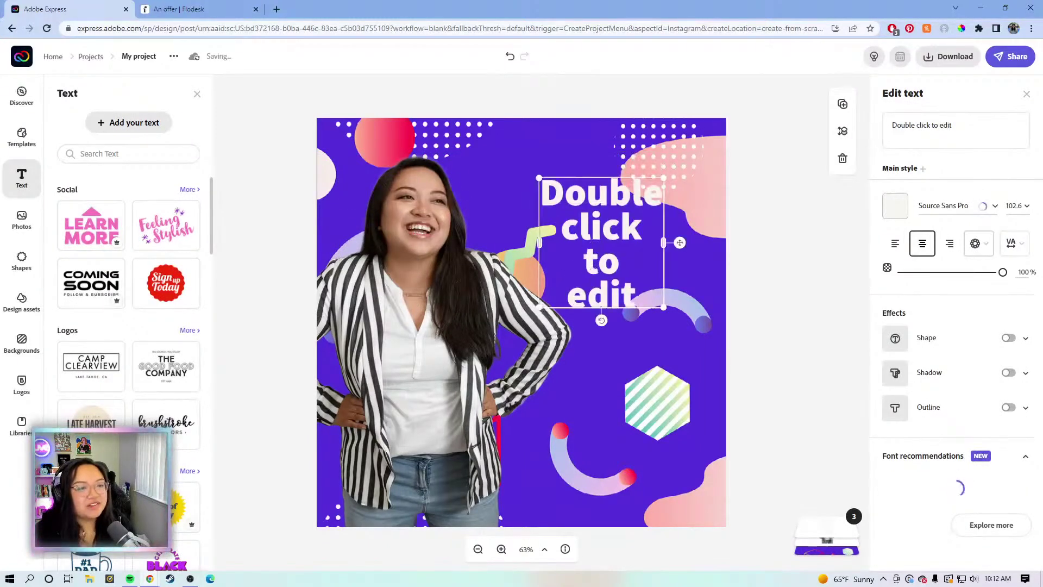
Change the text to 'HEY FRIEND!' and widen the box so it fits one line
click(966, 129)
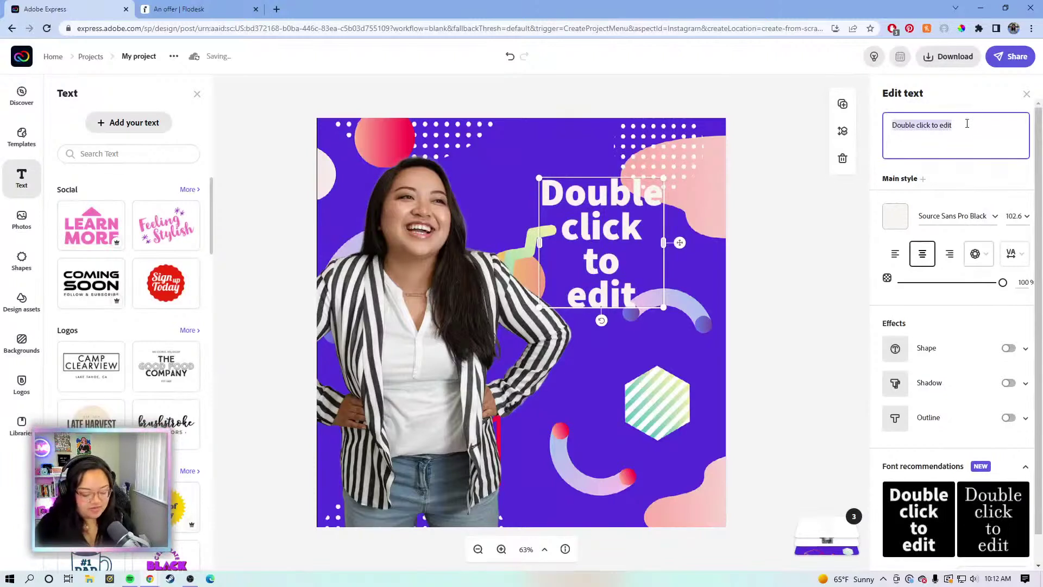
text(HEY YOU!)
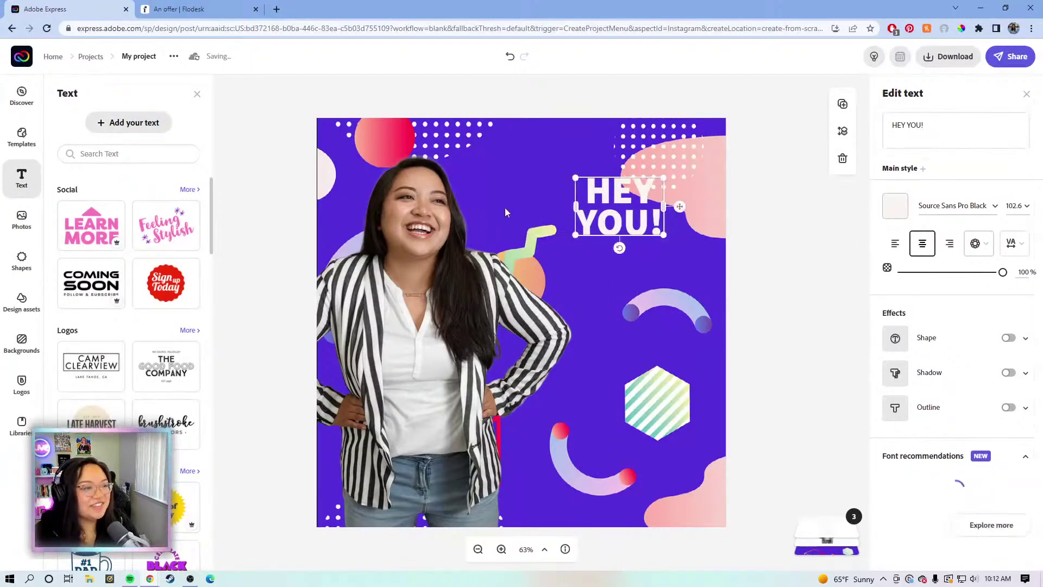
click(919, 125)
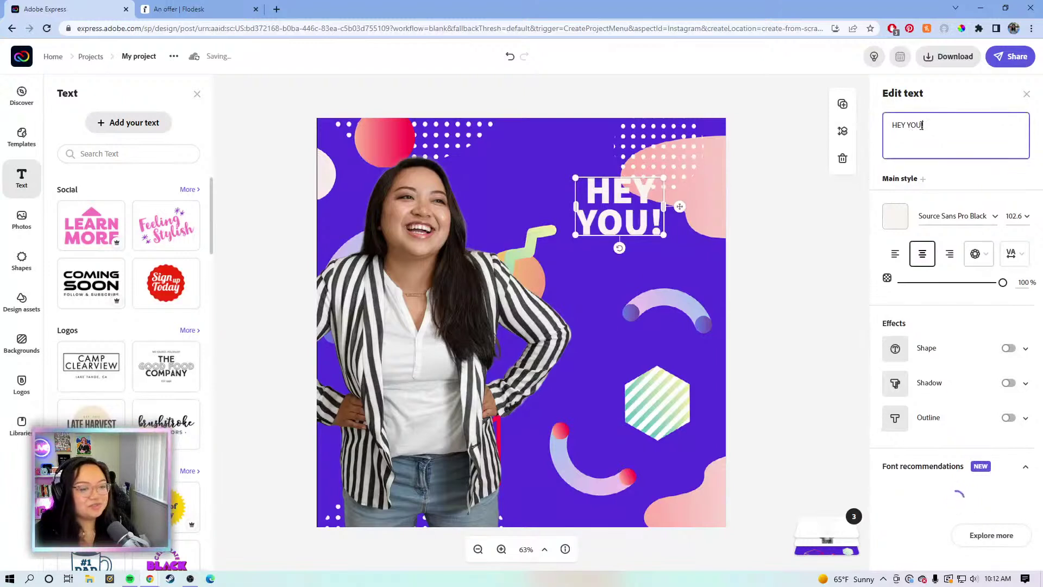
key(BackSpace)
key(BackSpace)
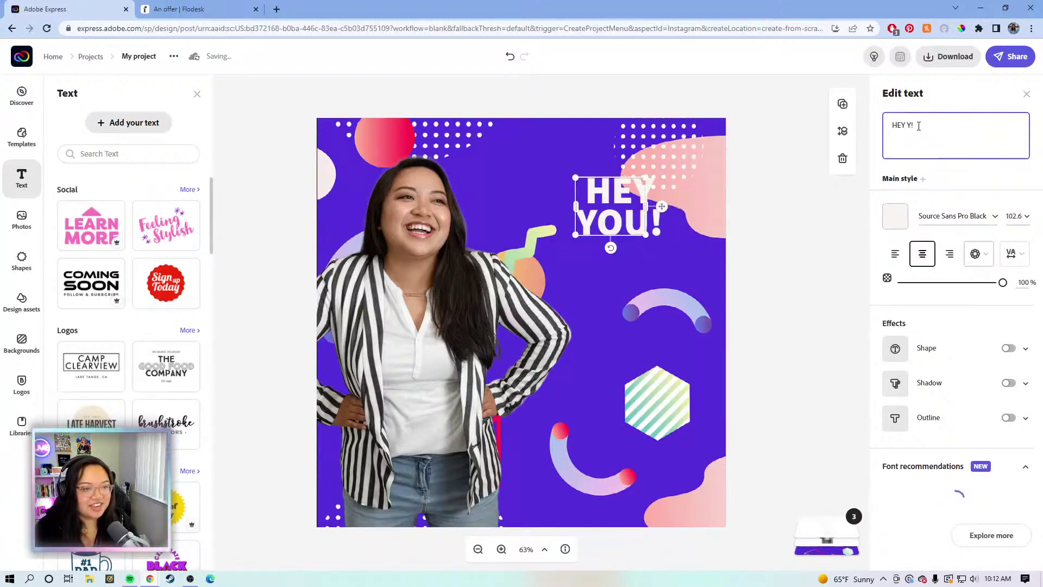
key(BackSpace)
text(FRIEND)
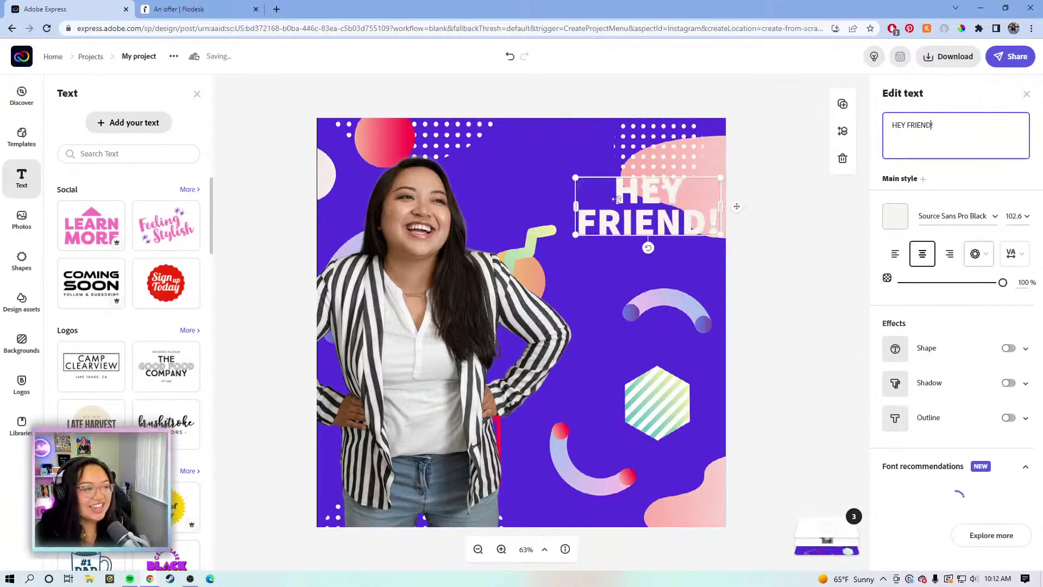
drag(477, 206, 473, 212)
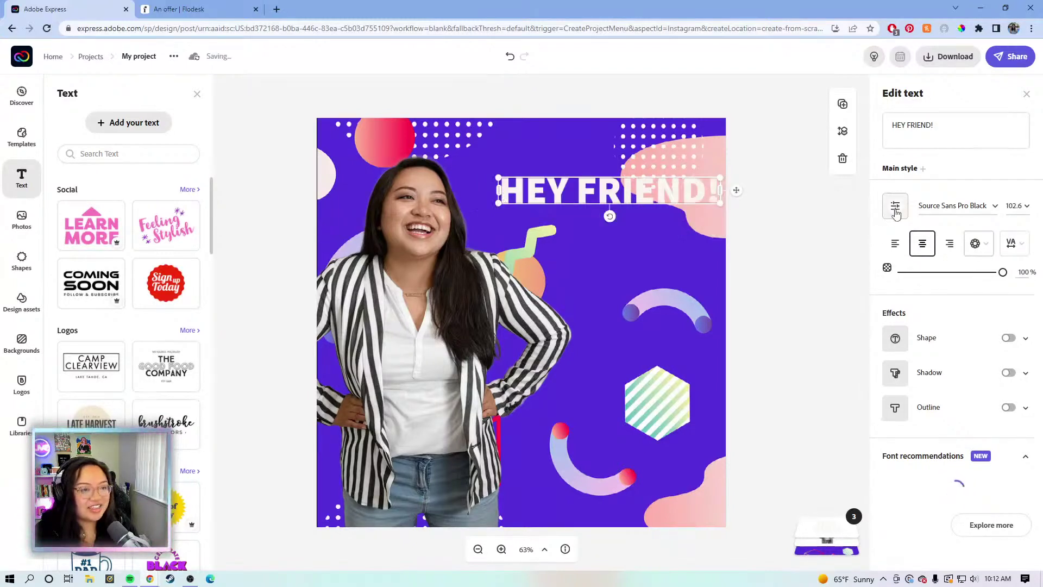
Give HEY FRIEND! a black drop shadow and near-black outline, then shift it down slightly
click(1008, 373)
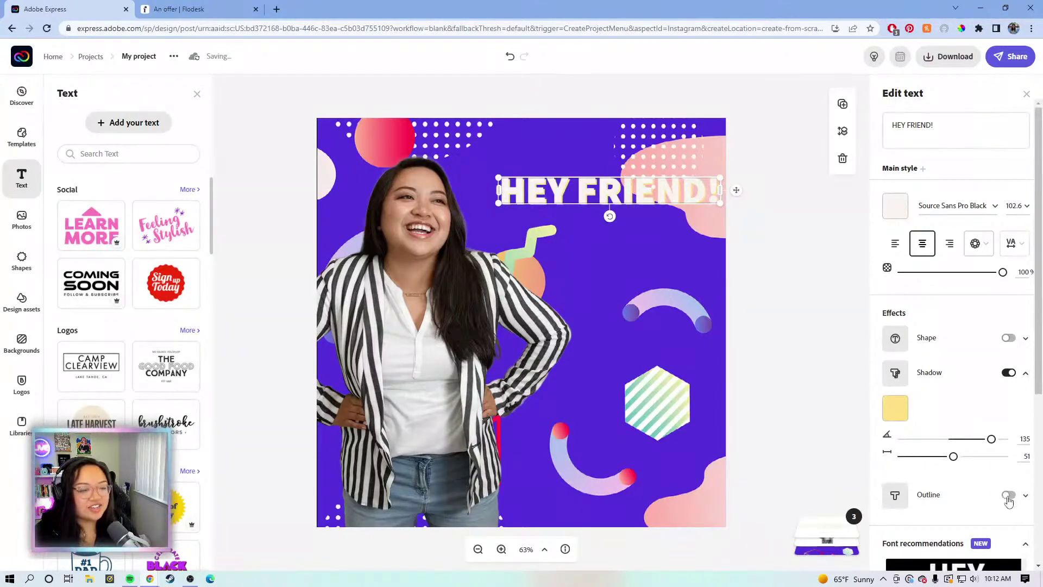
click(1009, 495)
click(895, 407)
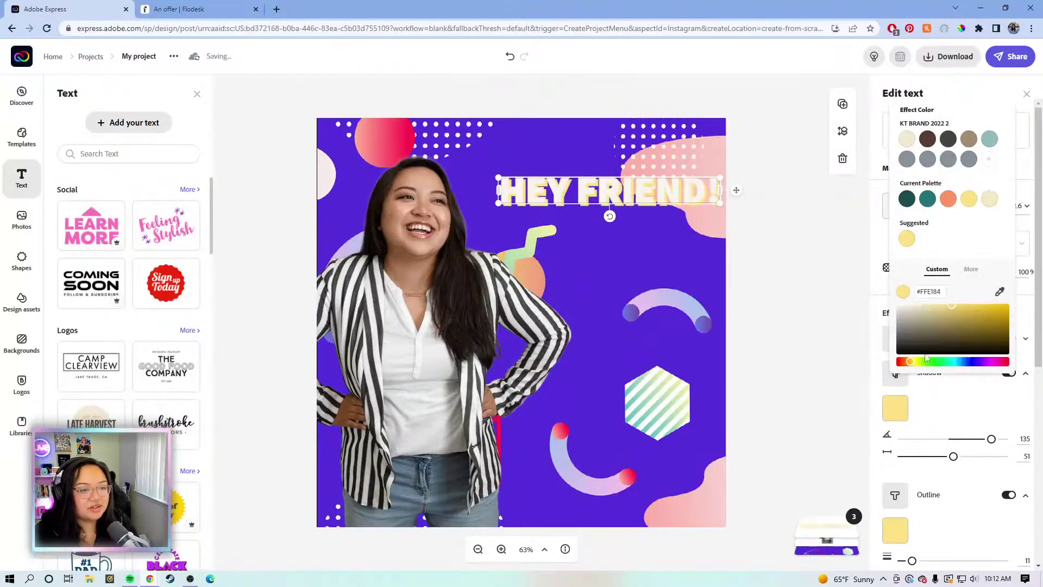
drag(915, 338, 880, 360)
click(880, 360)
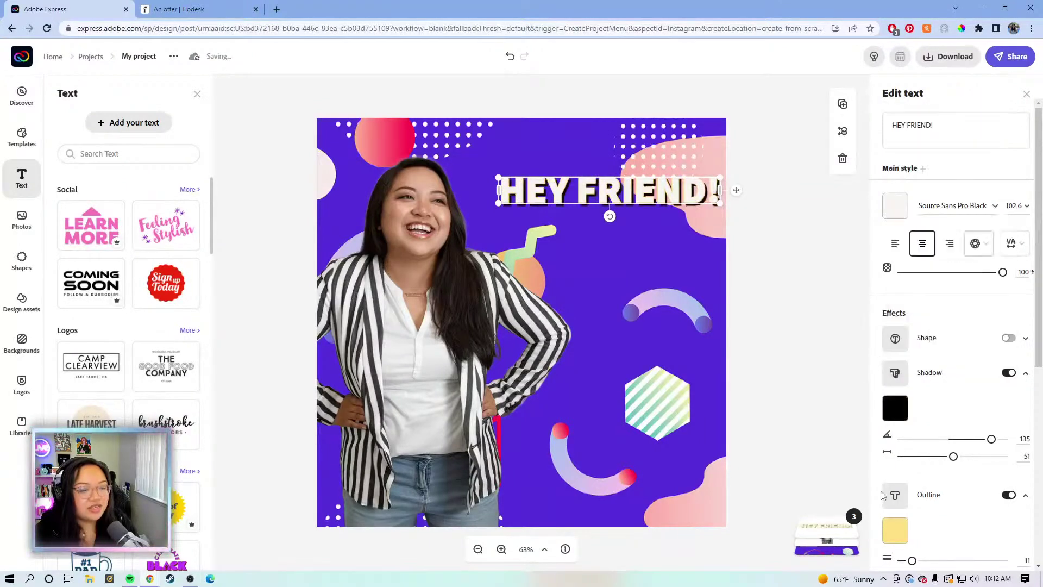
click(895, 529)
click(895, 475)
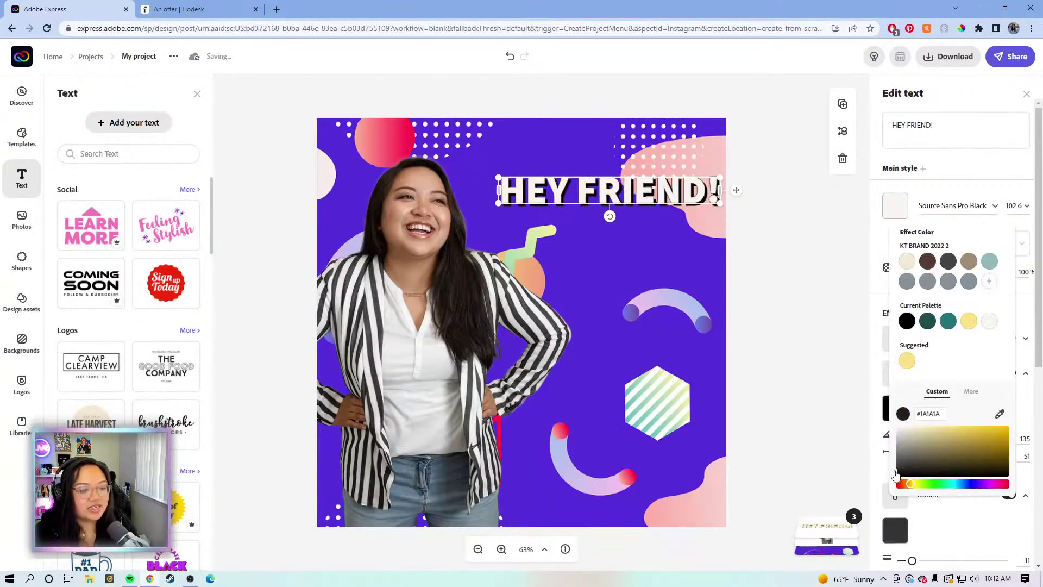
click(558, 187)
drag(558, 187, 484, 198)
drag(545, 217, 536, 217)
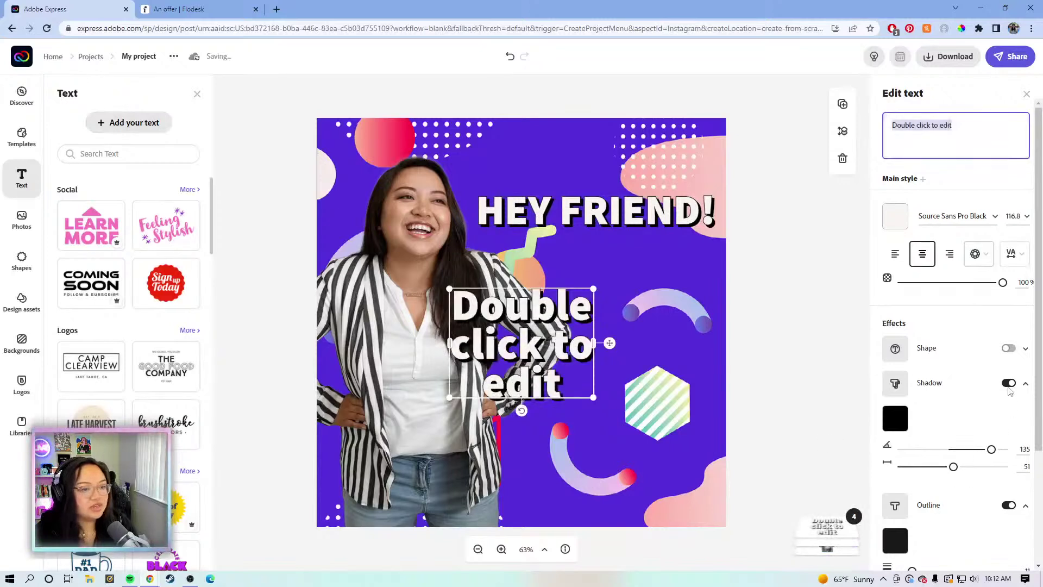
Remove the shadow and outline from the new text and clear its placeholder wording
click(1008, 384)
click(1003, 409)
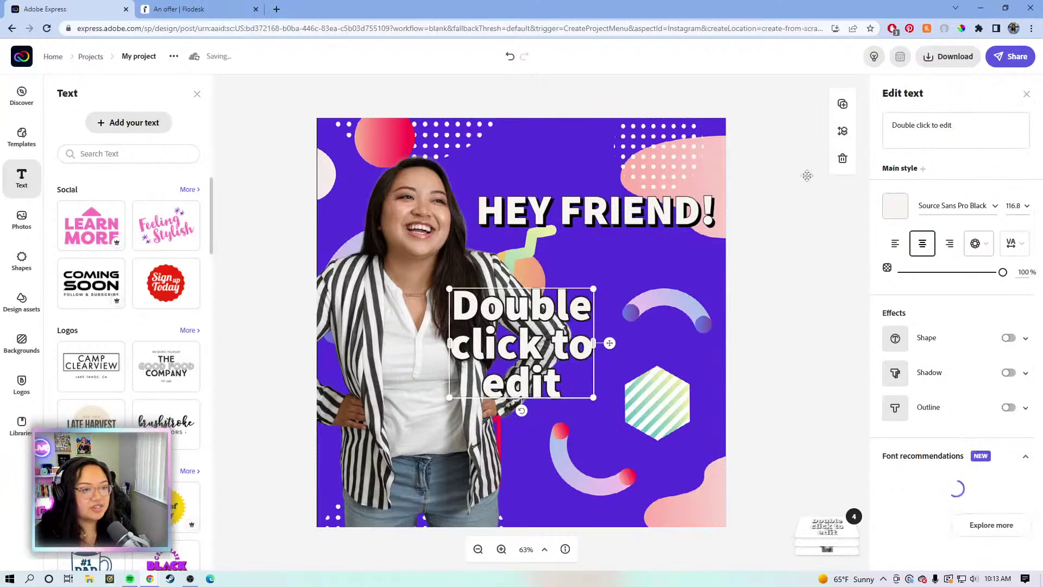
click(966, 132)
drag(980, 132, 896, 129)
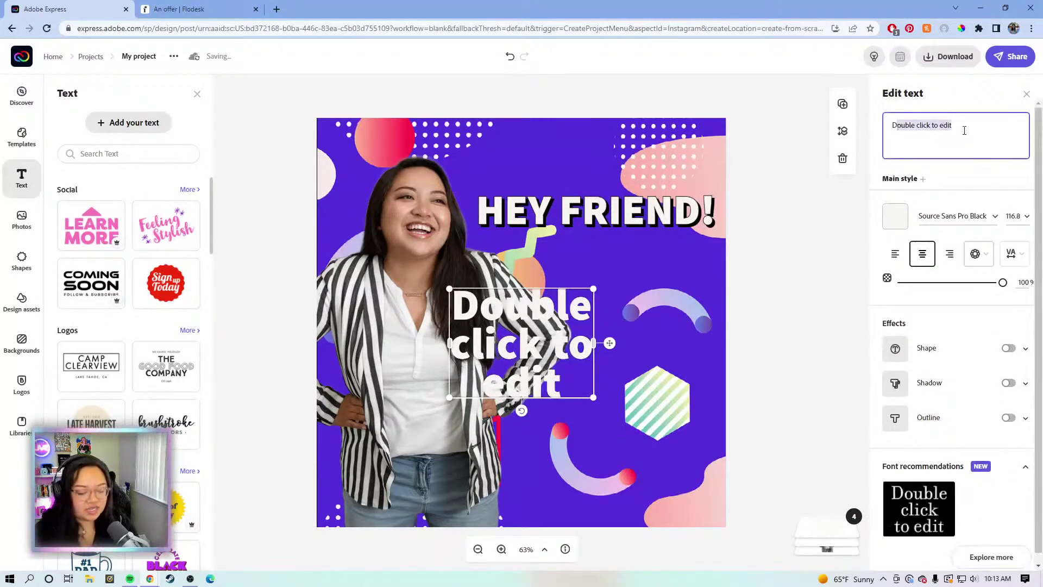
key(BackSpace)
Make the text read 'Grab my creator template bundle! Free for a limited time.' and shrink it to 51.7
text(g)
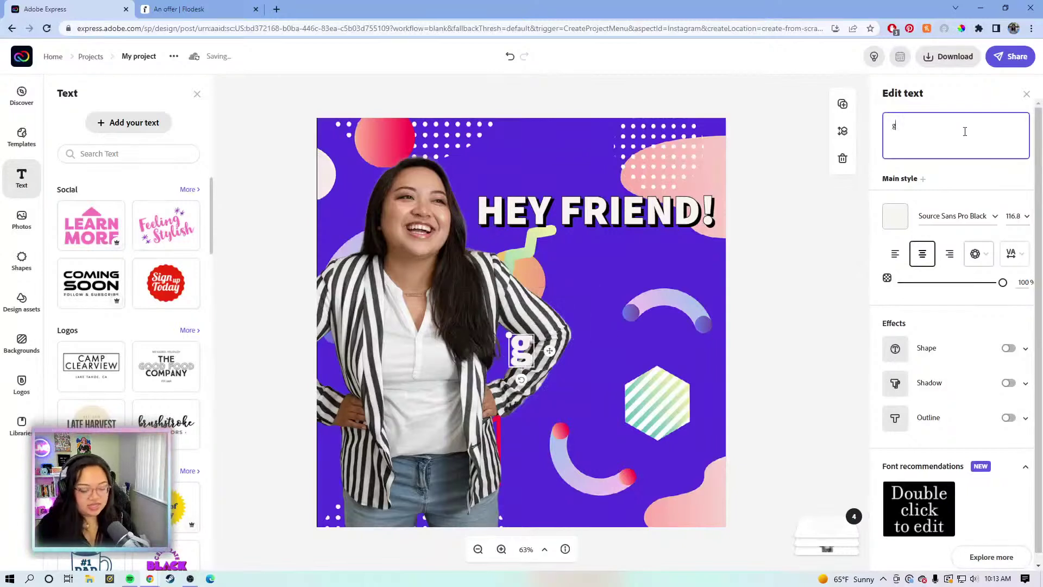
text(Grab my c)
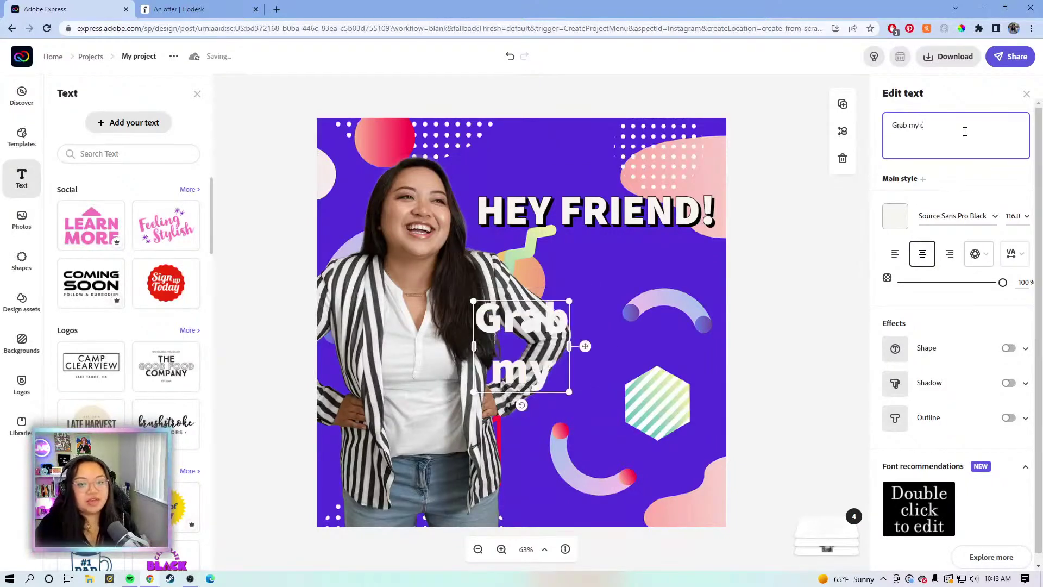
text(reator templat)
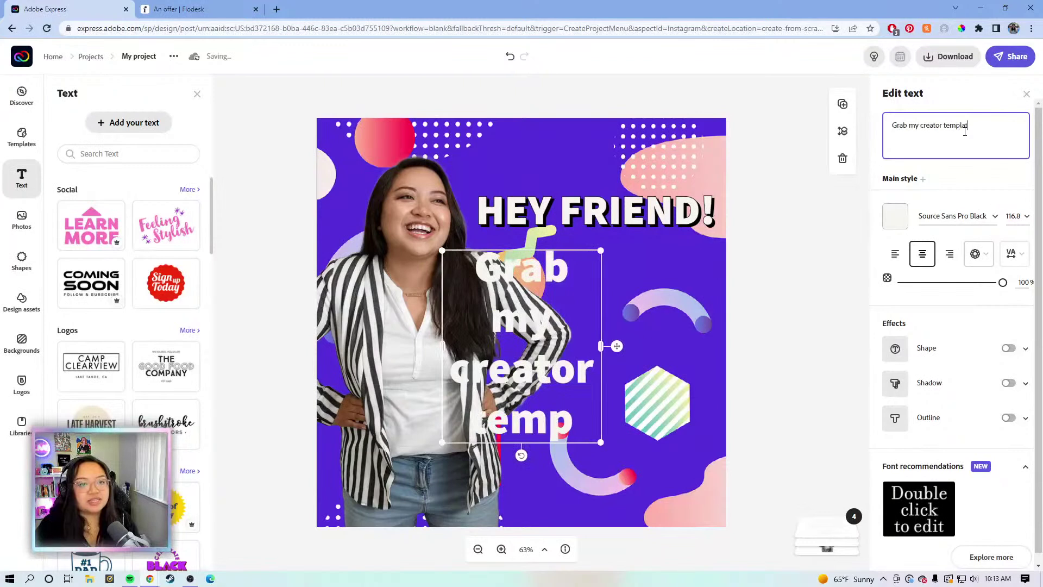
text(e bundle for A)
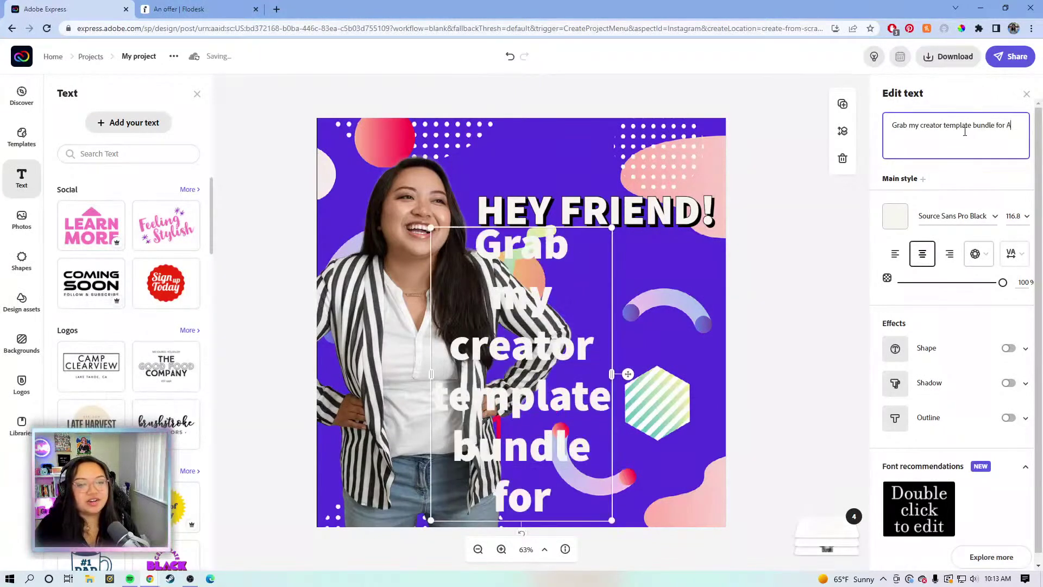
text(dobe)
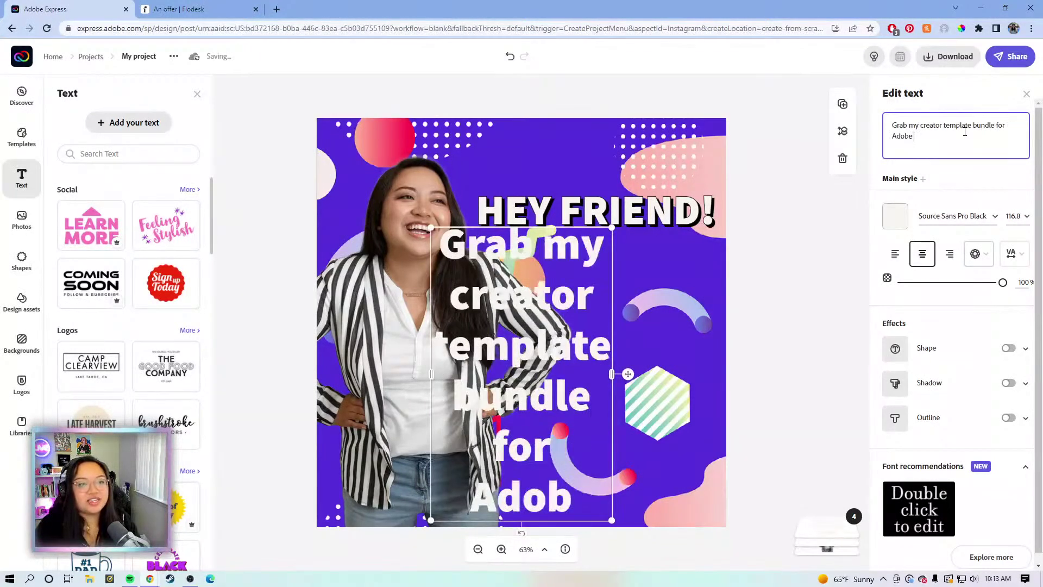
text( Express)
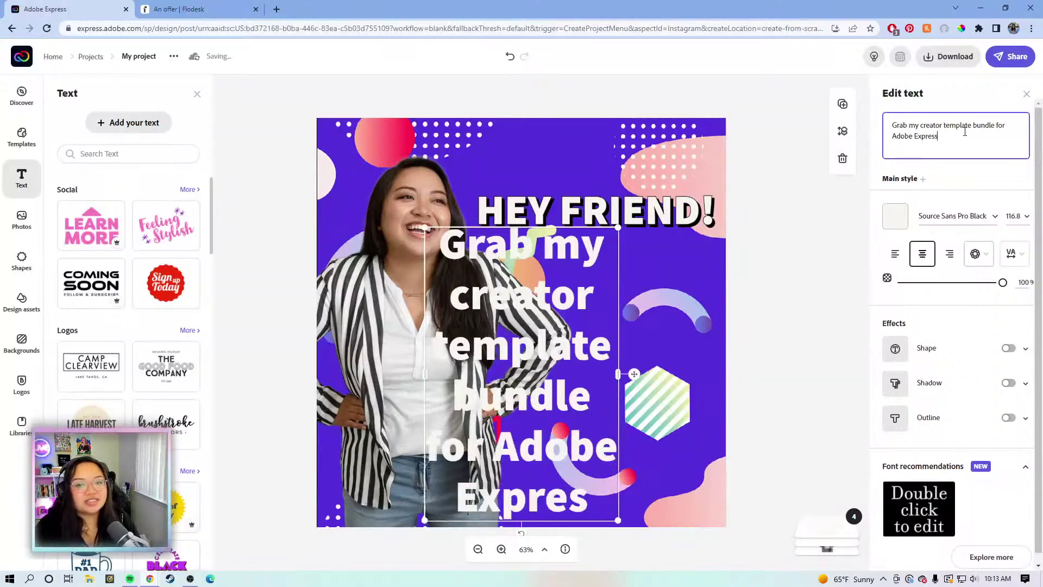
text(!)
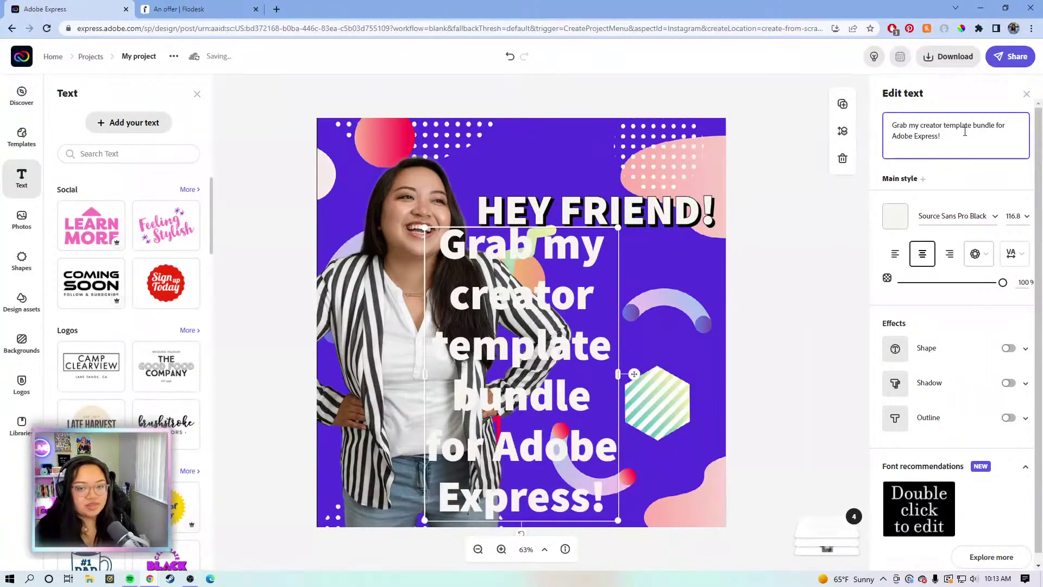
text( Free)
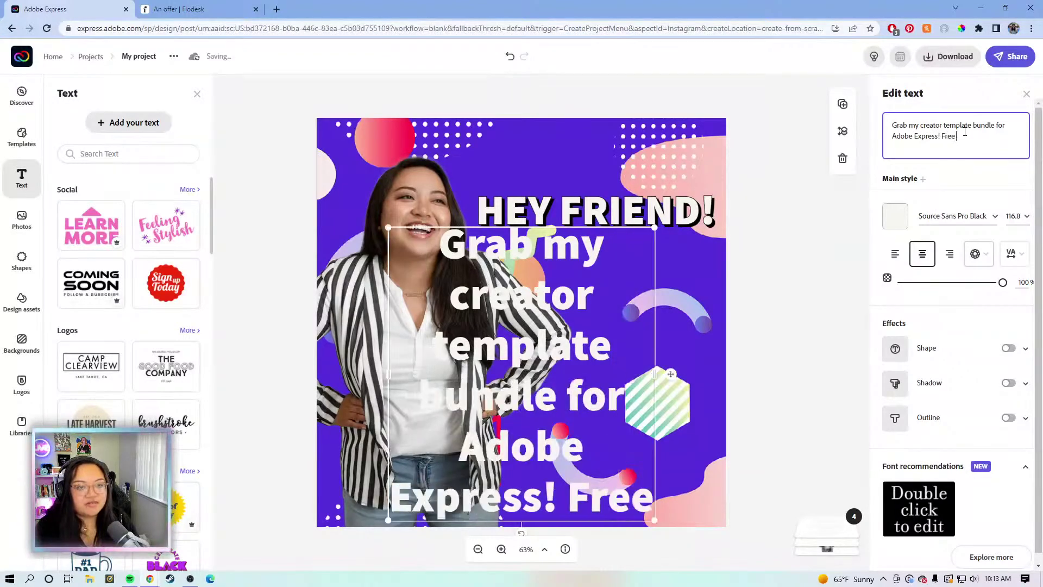
text( for a limi)
text(ted time)
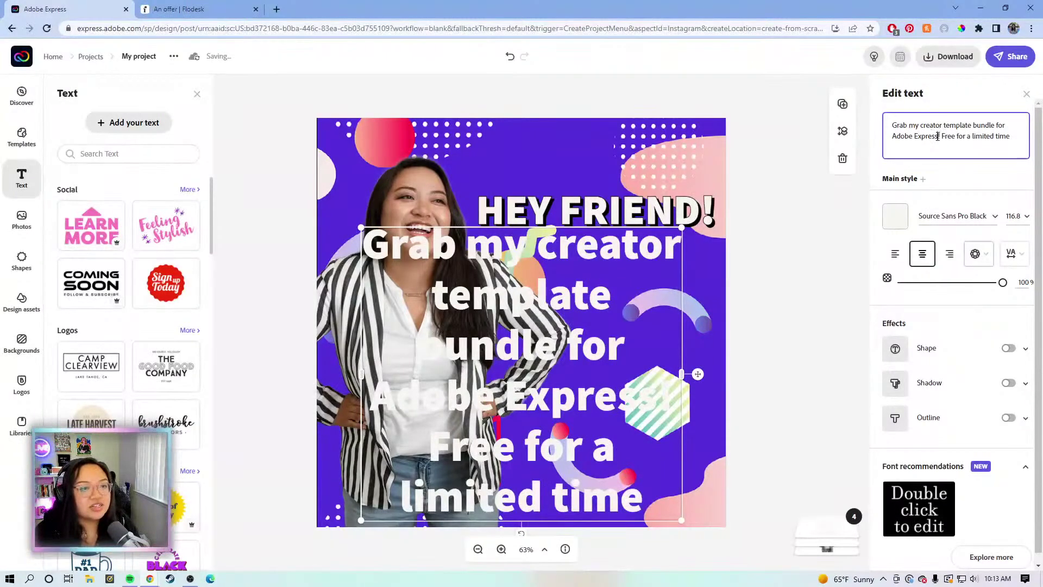
drag(933, 136, 905, 135)
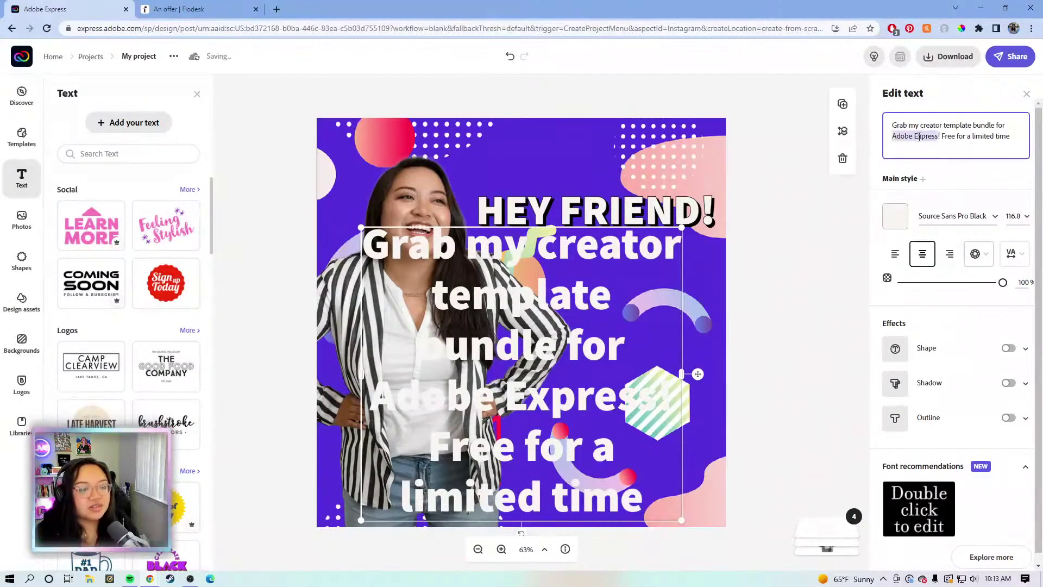
key(BackSpace)
key(BackSpace)
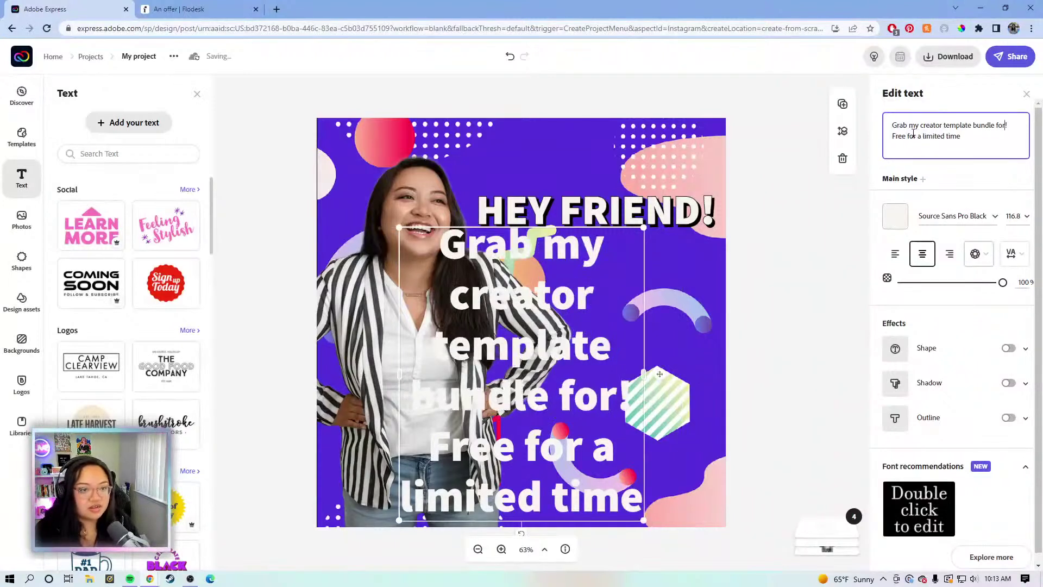
key(BackSpace)
key(BackSpace)
key(BackSpace)
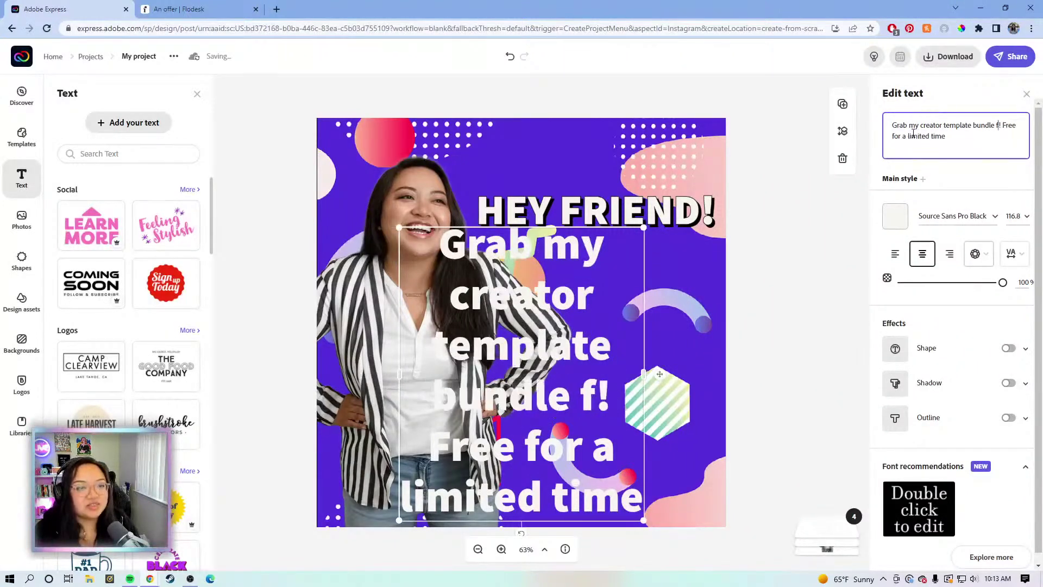
key(BackSpace)
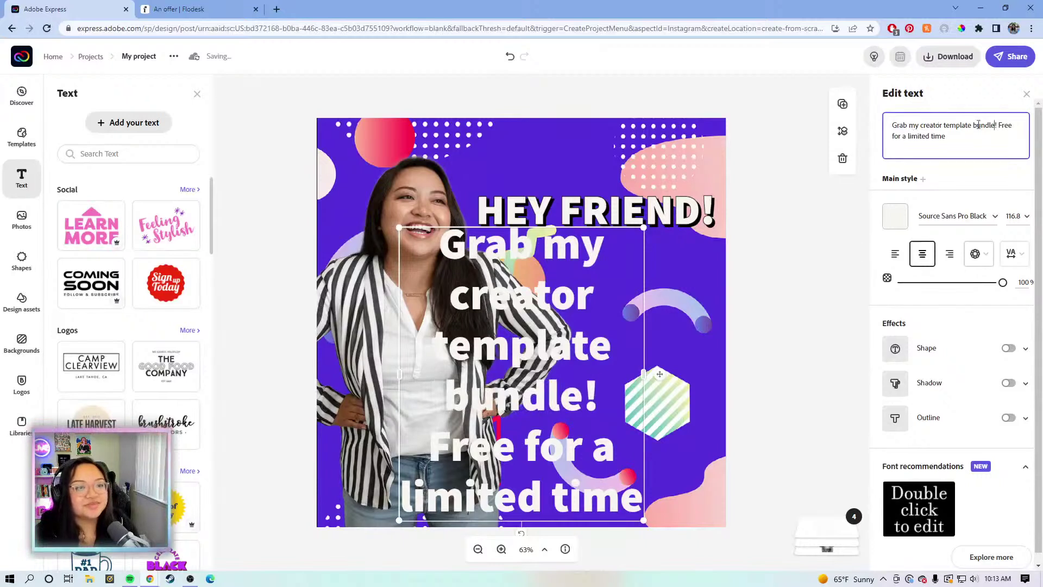
text(.)
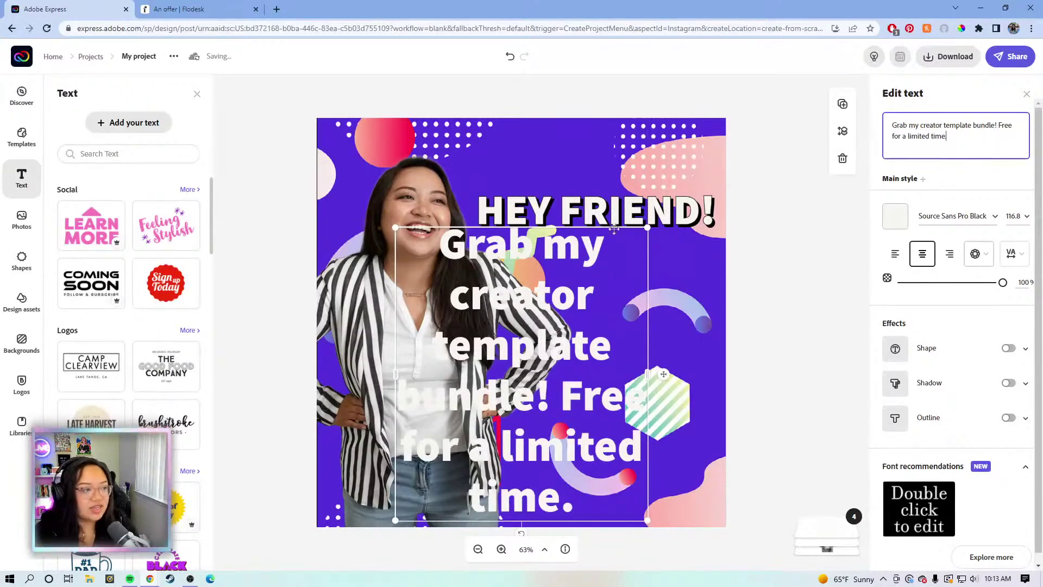
drag(549, 406, 546, 405)
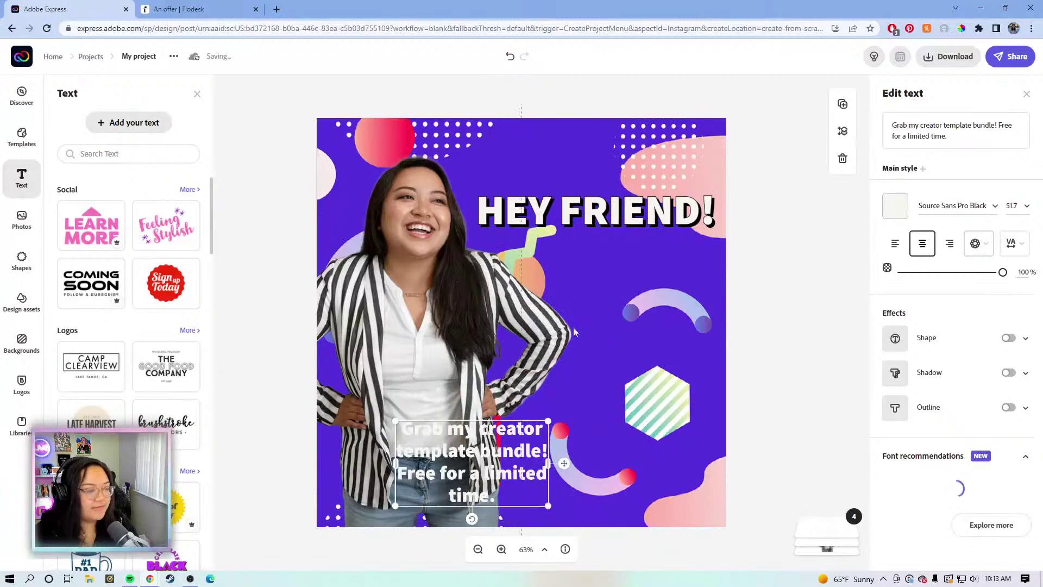
Move the promo text beneath HEY FRIEND!, widen it to three lines, and add a drop shadow
drag(476, 429, 628, 249)
drag(550, 282, 495, 285)
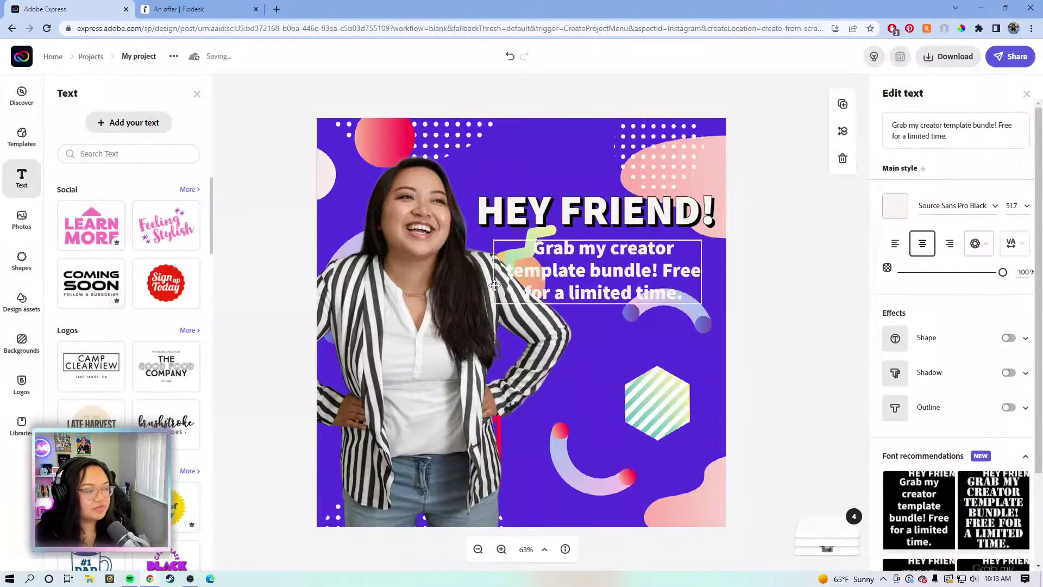
drag(601, 278, 617, 279)
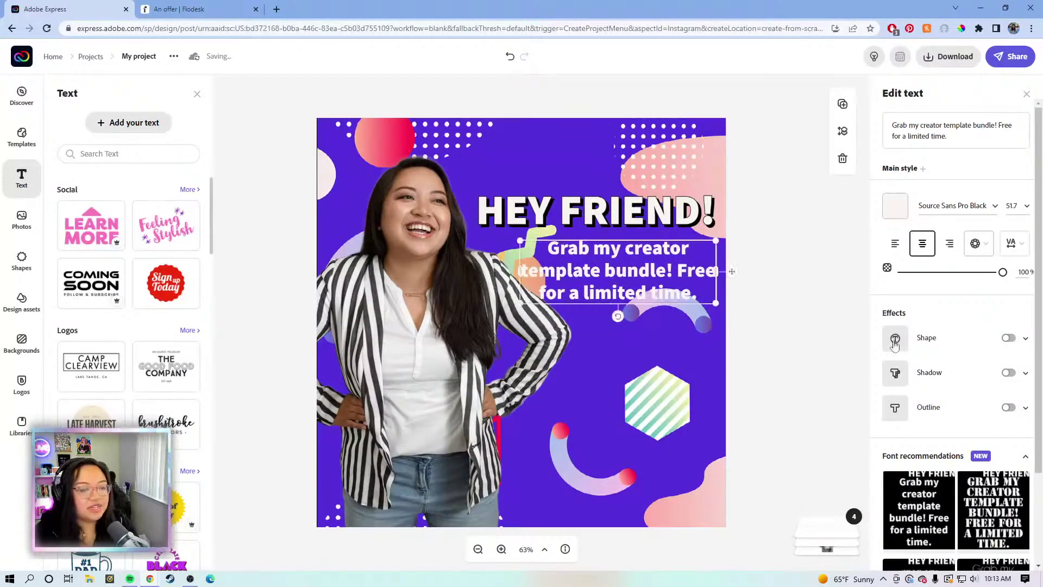
click(1007, 372)
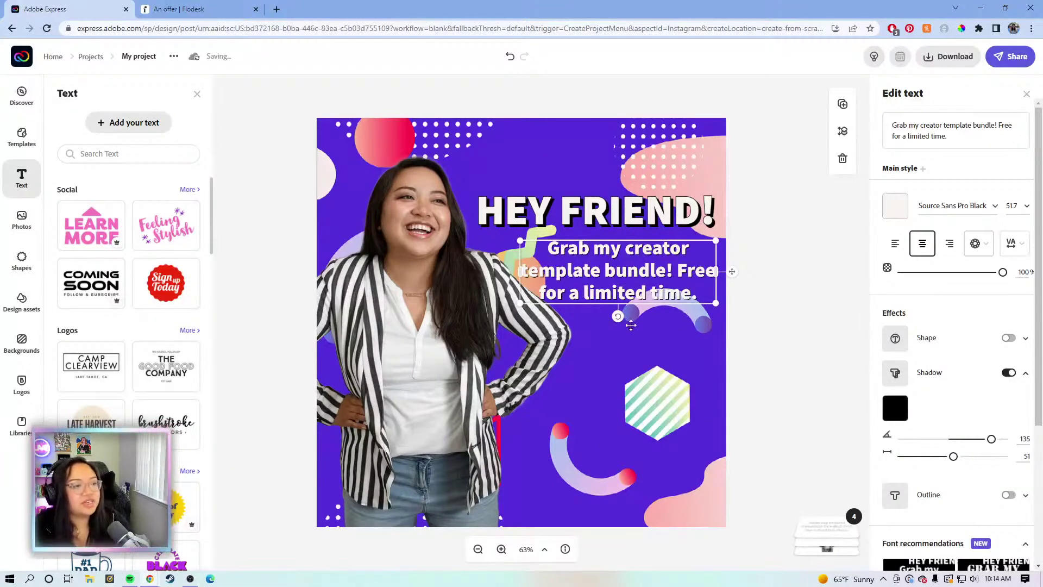
click(769, 325)
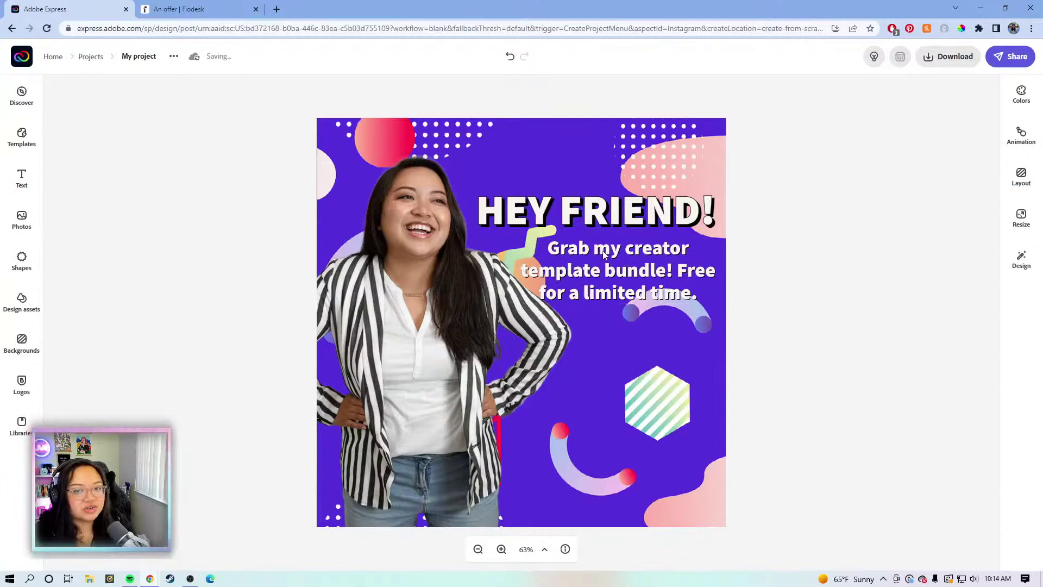
Left-align the promo text, resize it to 44.2, and nudge the headshot slightly left
click(644, 276)
click(894, 246)
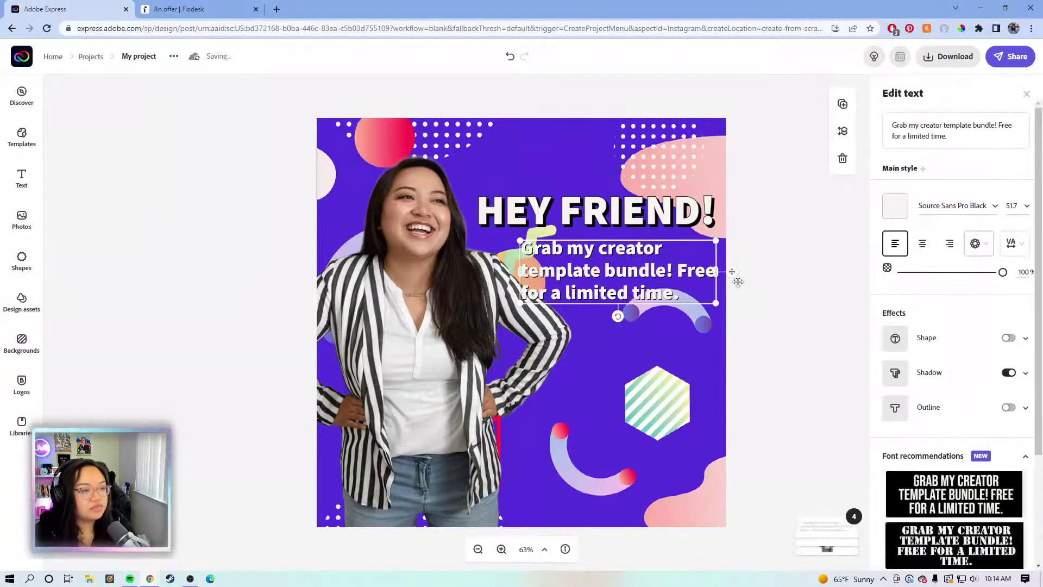
drag(716, 271, 705, 275)
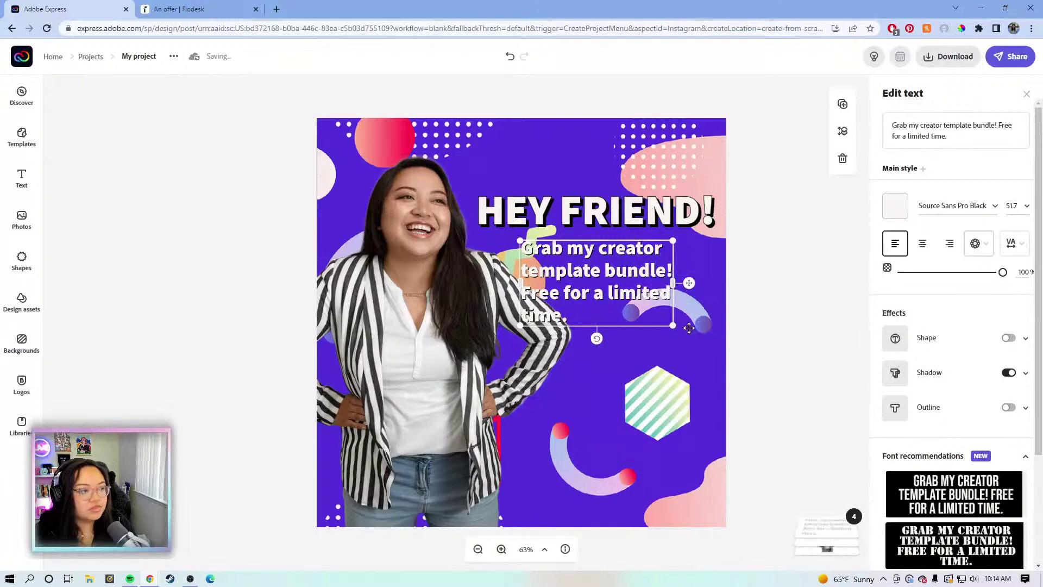
drag(672, 325, 713, 295)
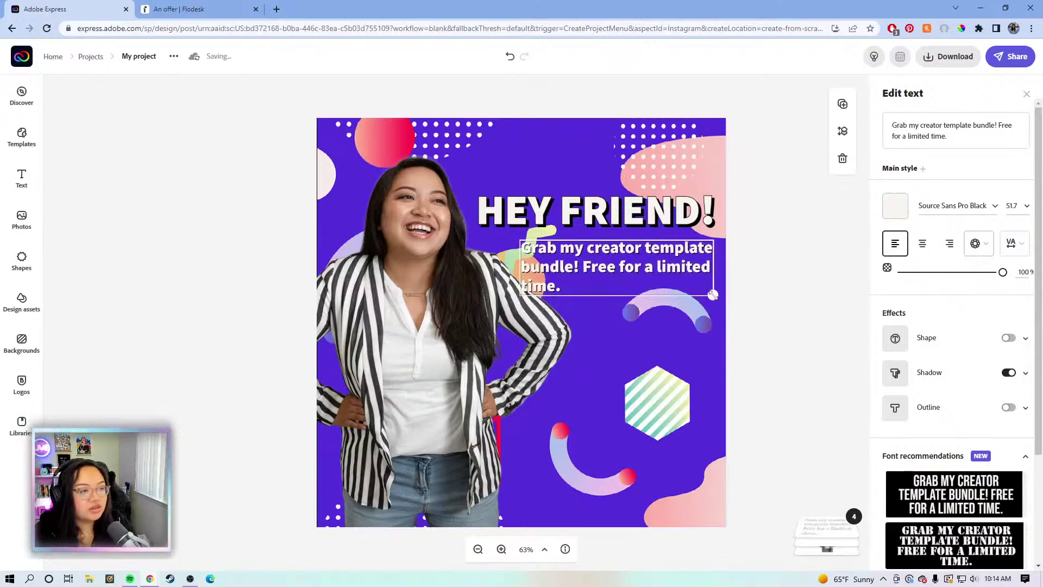
drag(643, 264, 647, 268)
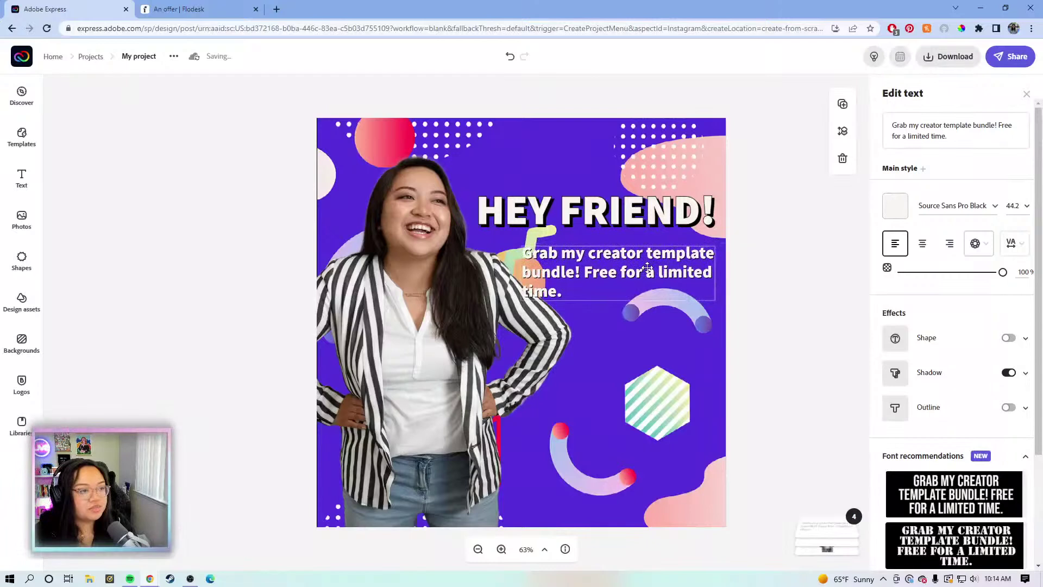
mouse_move(415, 326)
mouse_down()
mouse_move(390, 325)
mouse_move(400, 332)
mouse_up()
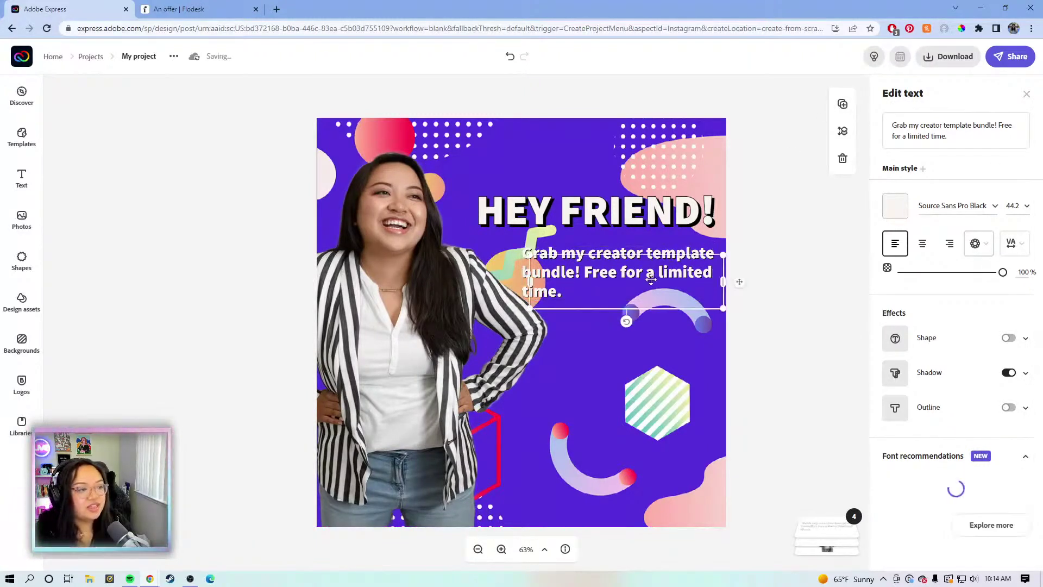
Duplicate the promo text below itself and change the copy to 'What's included:'
key(ctrl+d)
drag(637, 363, 638, 410)
click(958, 137)
key(ctrl+a)
key(BackSpace)
text(What)
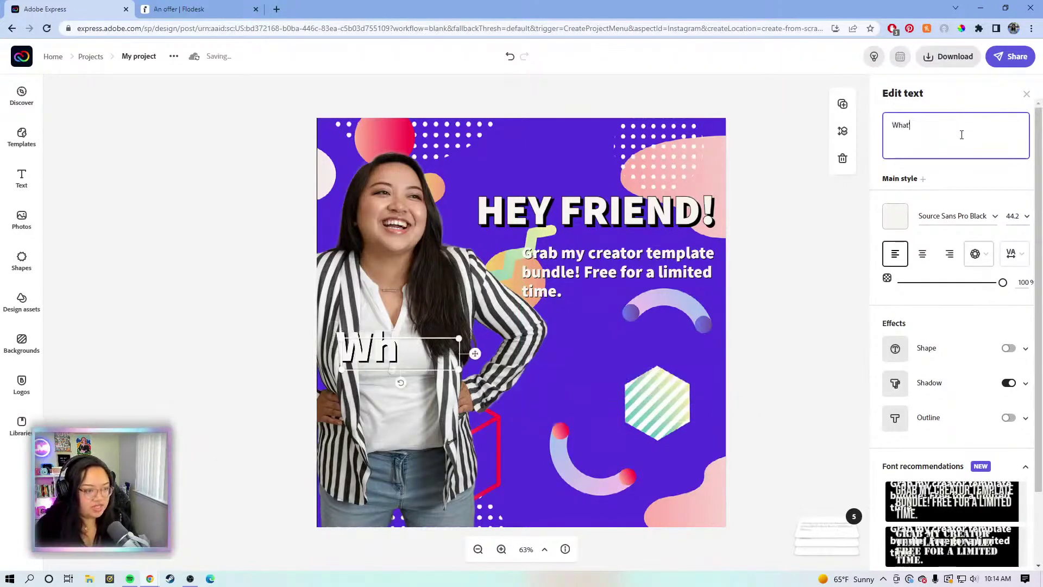
text('s included)
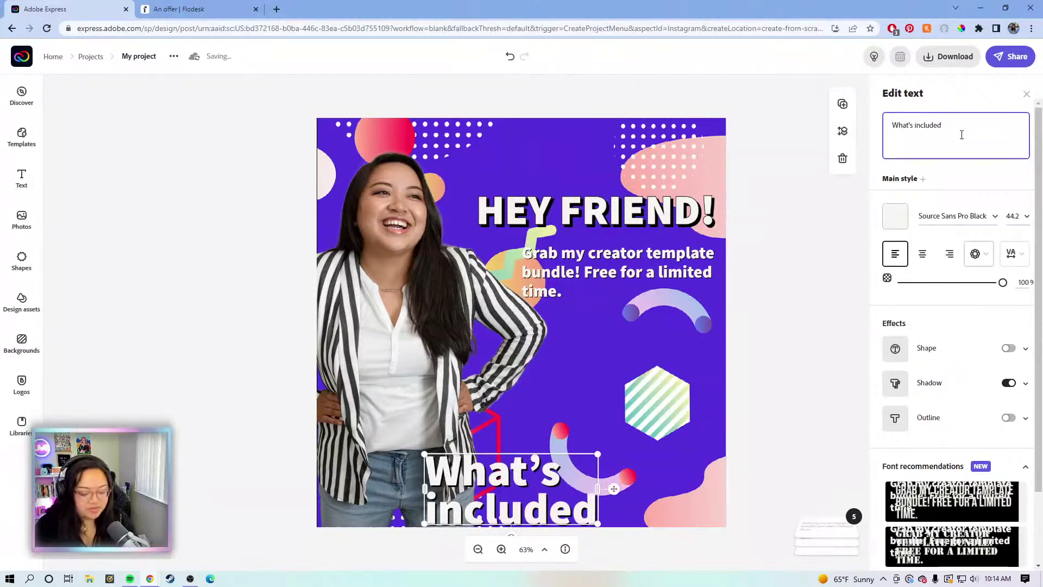
text(:)
Position the 'What's included:' heading beside the top of the striped hexagon
drag(586, 471, 565, 358)
drag(494, 387, 597, 401)
click(576, 472)
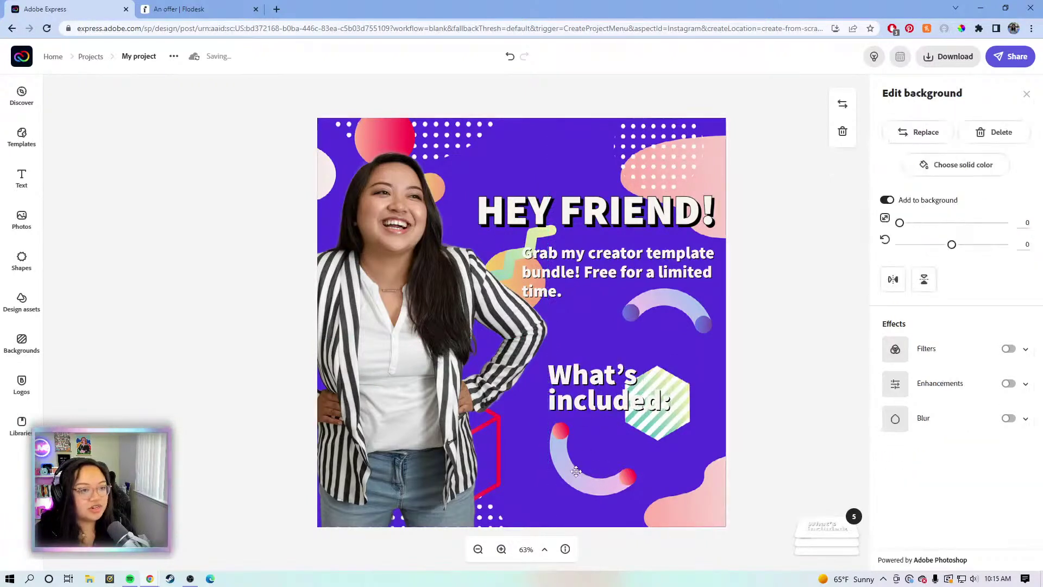
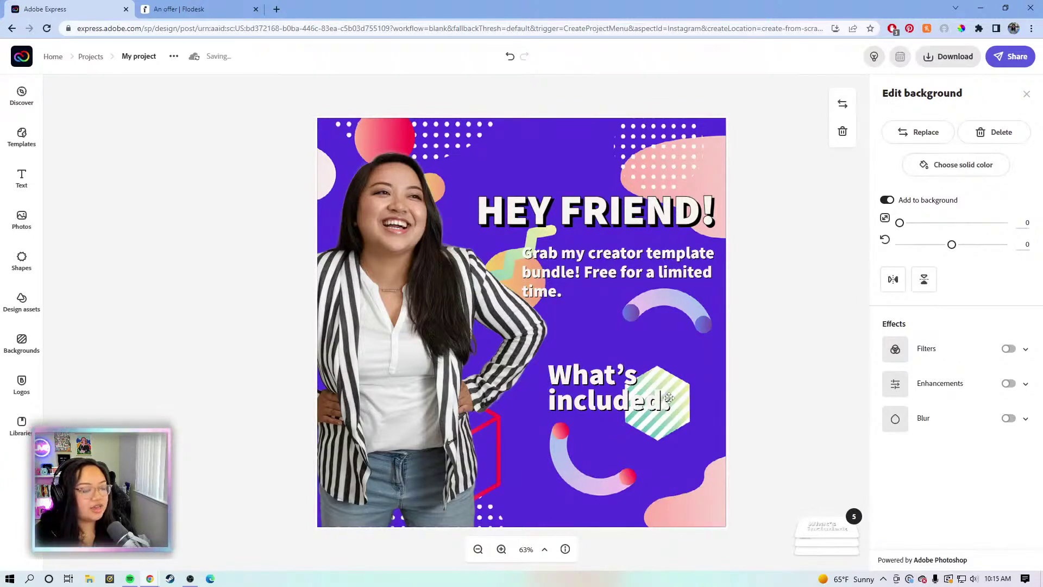
Turn on Enhancements for the background photo and fine-tune its contrast and saturation
click(1026, 384)
drag(964, 424, 918, 424)
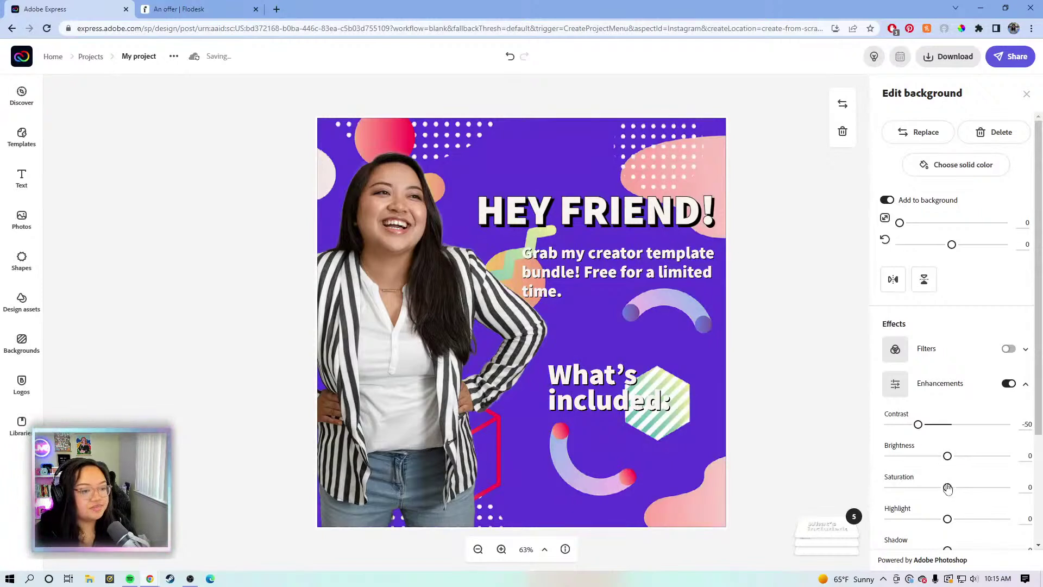
mouse_move(948, 488)
mouse_down()
mouse_move(932, 485)
mouse_move(949, 488)
mouse_up()
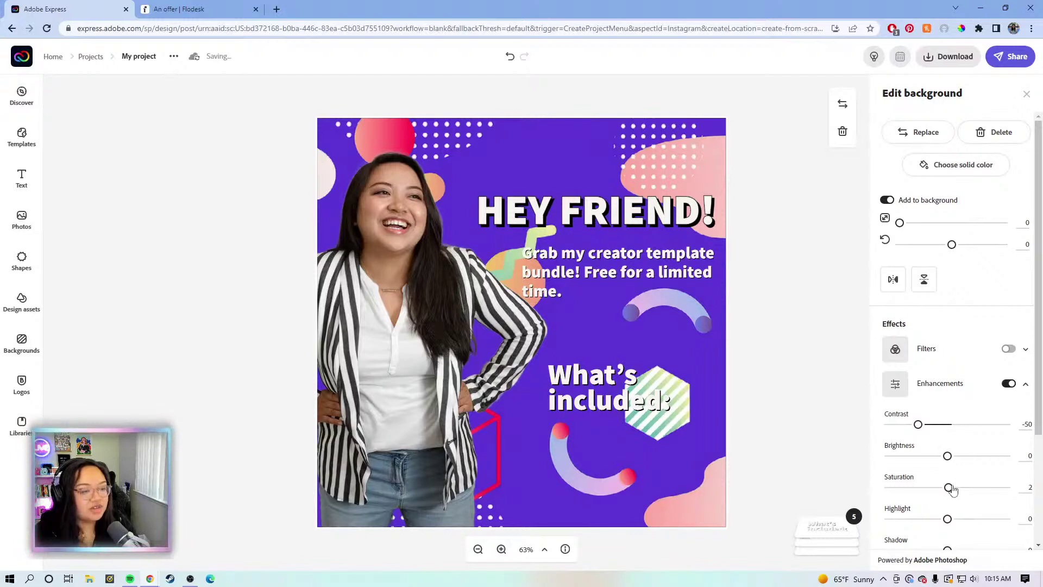
mouse_move(947, 488)
mouse_down()
mouse_move(905, 484)
mouse_move(949, 487)
mouse_up()
drag(920, 428, 949, 427)
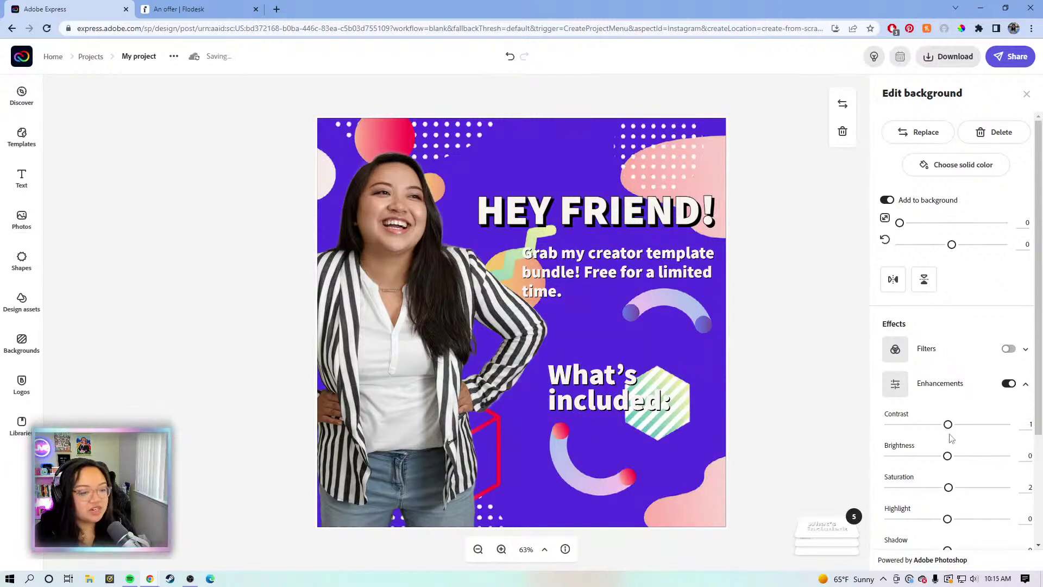
Collapse the enhancements and give the background photo a blur of 1
scroll(946, 445, down, 2)
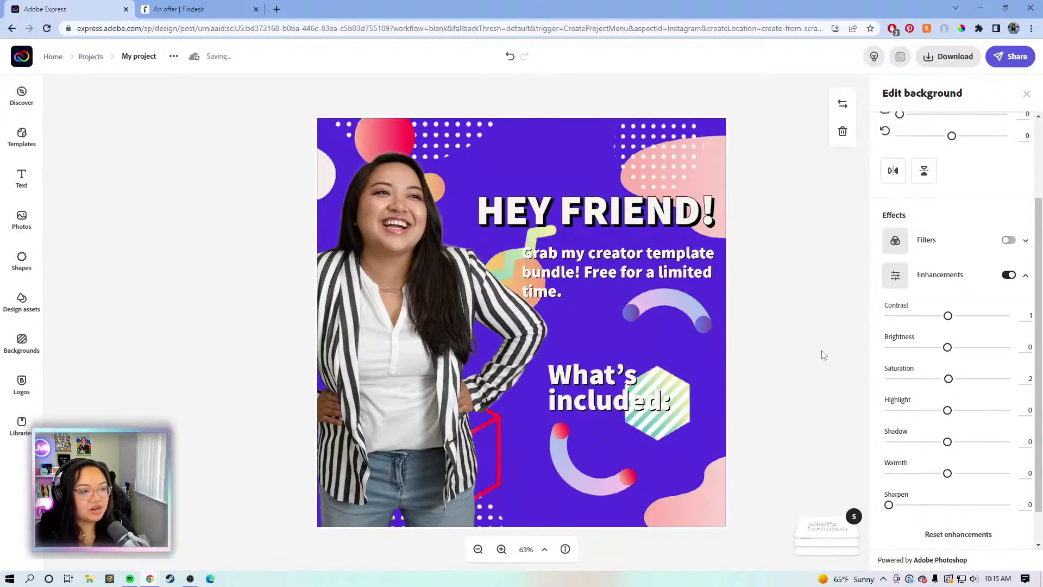
click(1026, 277)
click(1025, 420)
drag(889, 452, 889, 454)
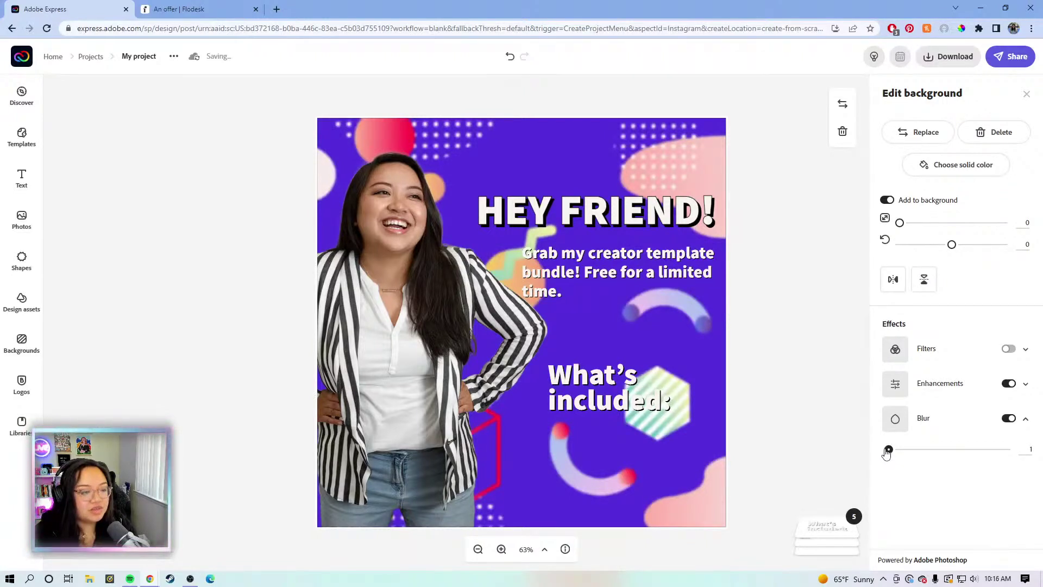
Outline the 'What's included:' heading and the promo description, with outline width 1 on the description
click(633, 402)
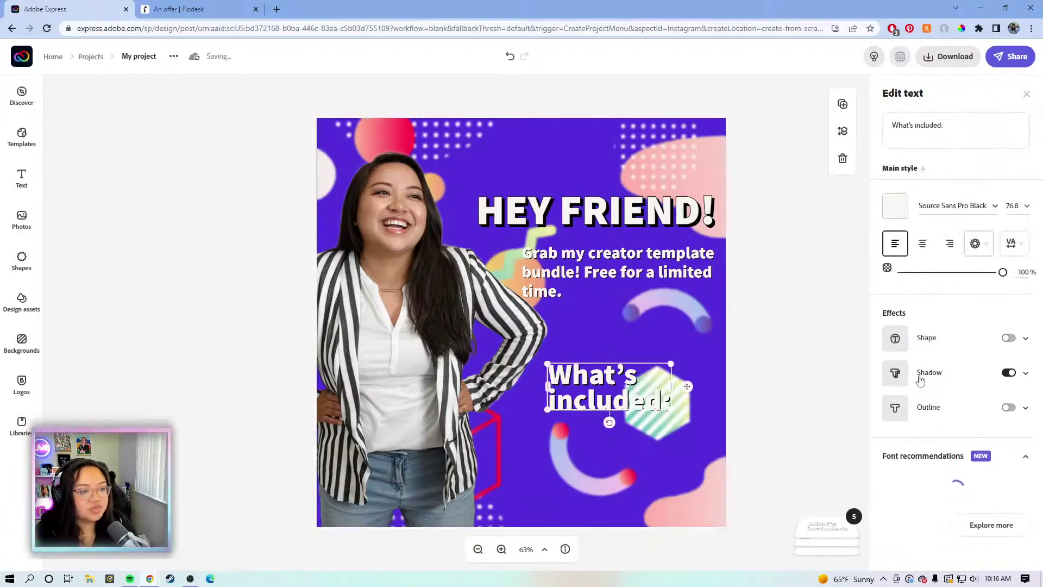
click(1009, 407)
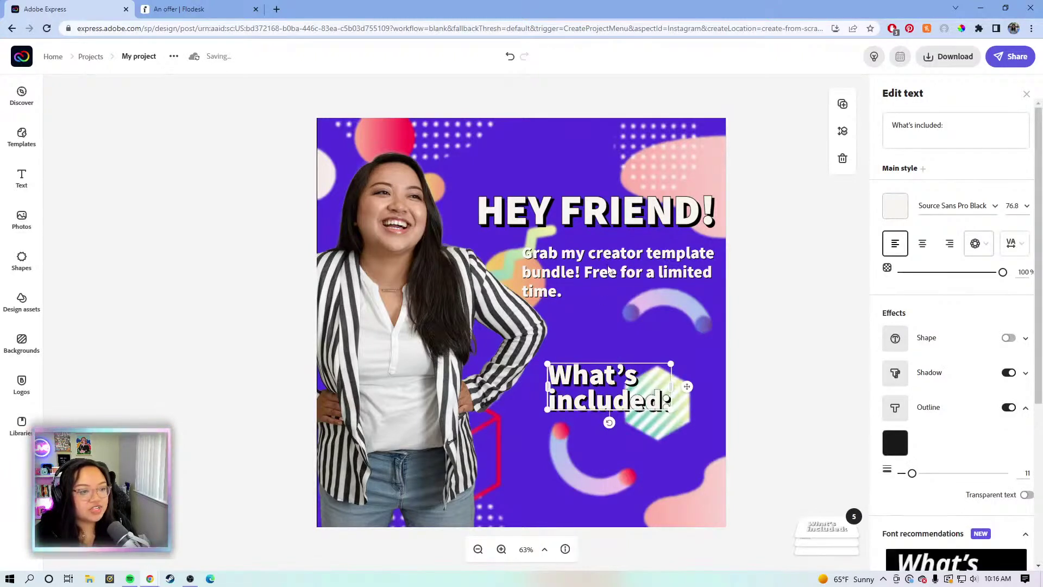
click(609, 270)
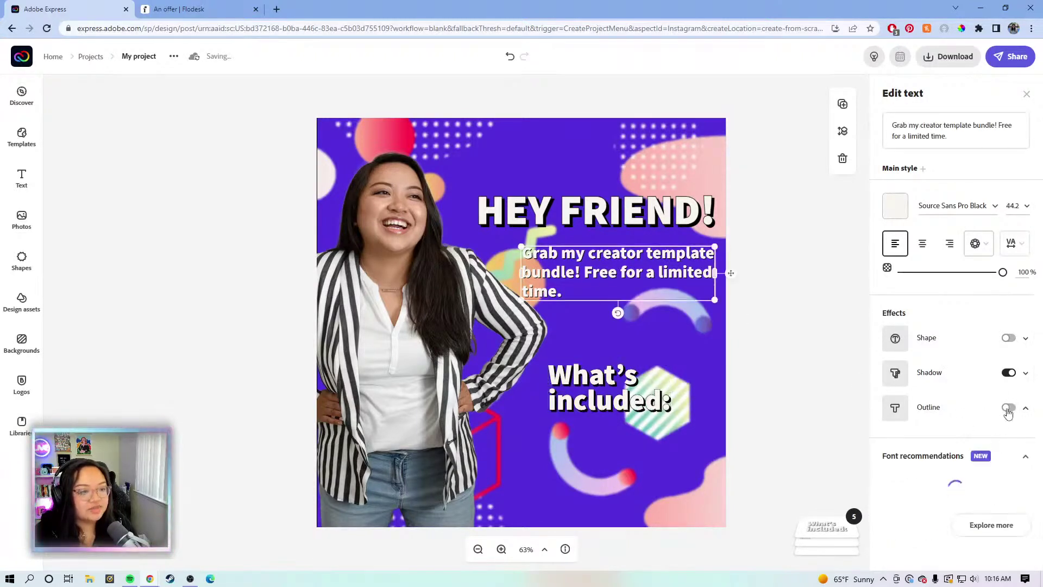
click(1008, 409)
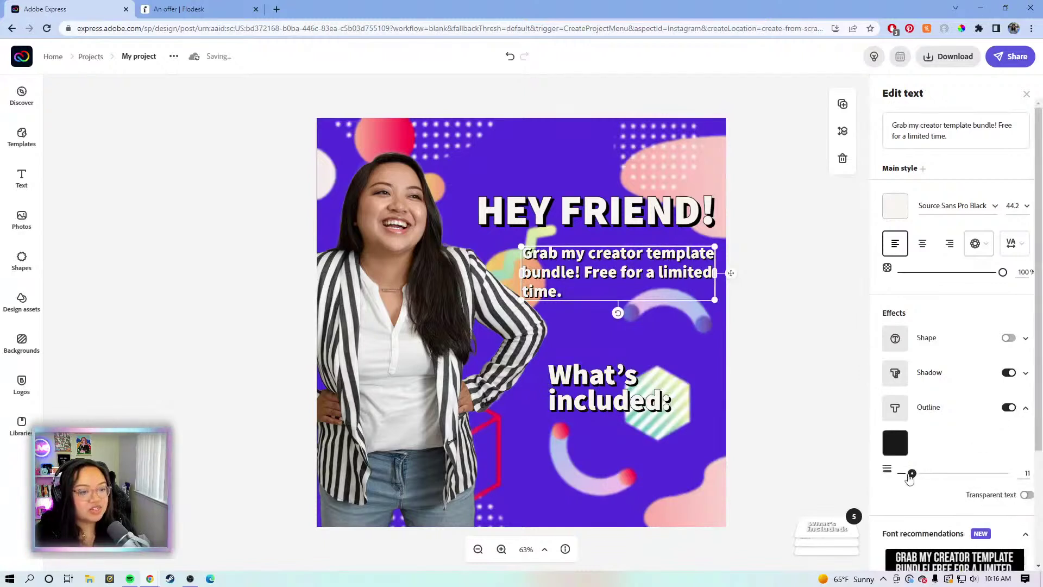
drag(903, 477, 901, 476)
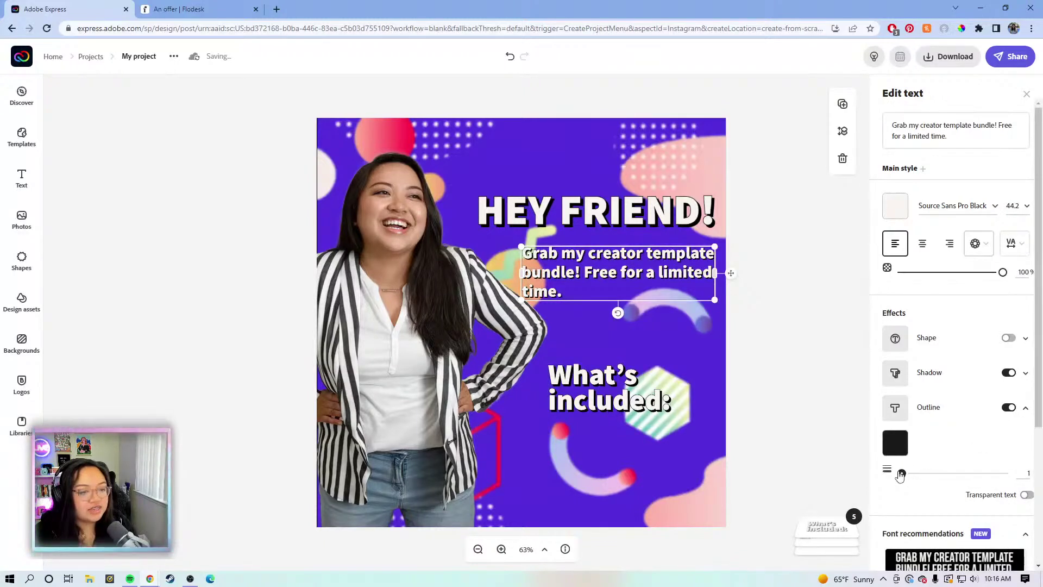
Move 'What's included:' up and place a duplicate of the description below it
click(617, 395)
mouse_move(618, 395)
mouse_down()
mouse_move(638, 374)
mouse_move(626, 380)
mouse_up()
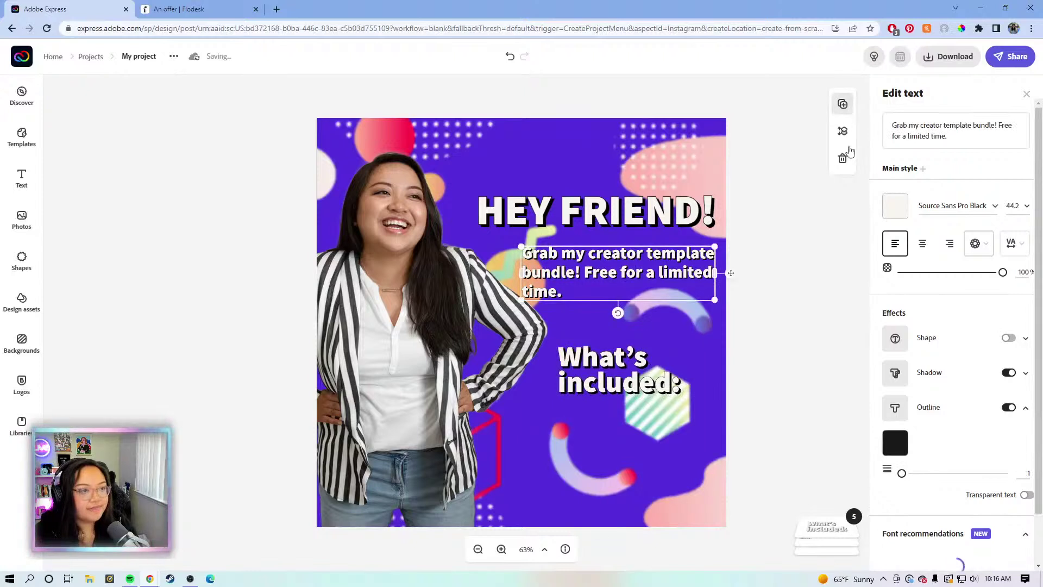
click(842, 104)
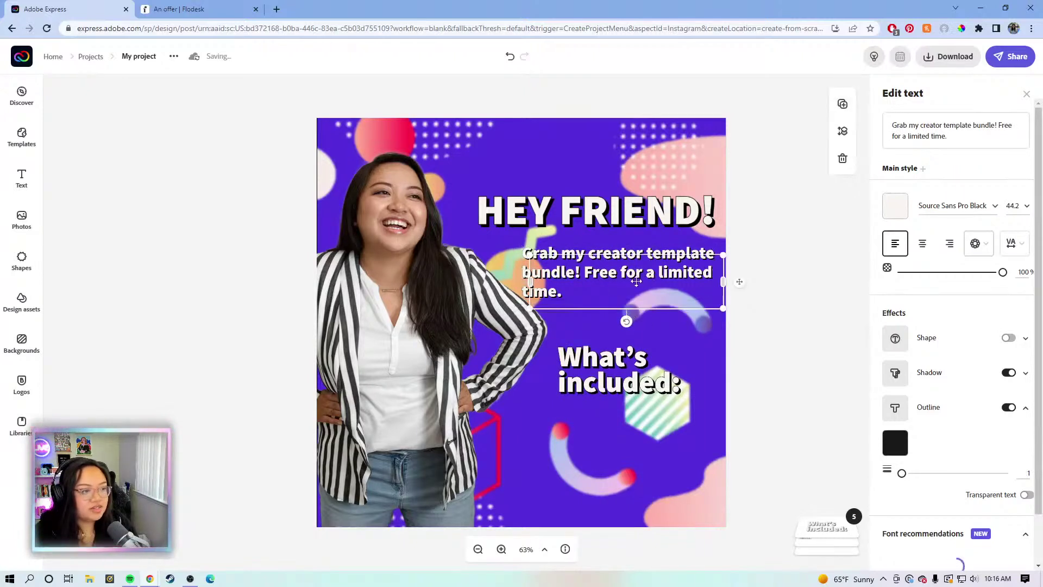
drag(641, 443, 641, 432)
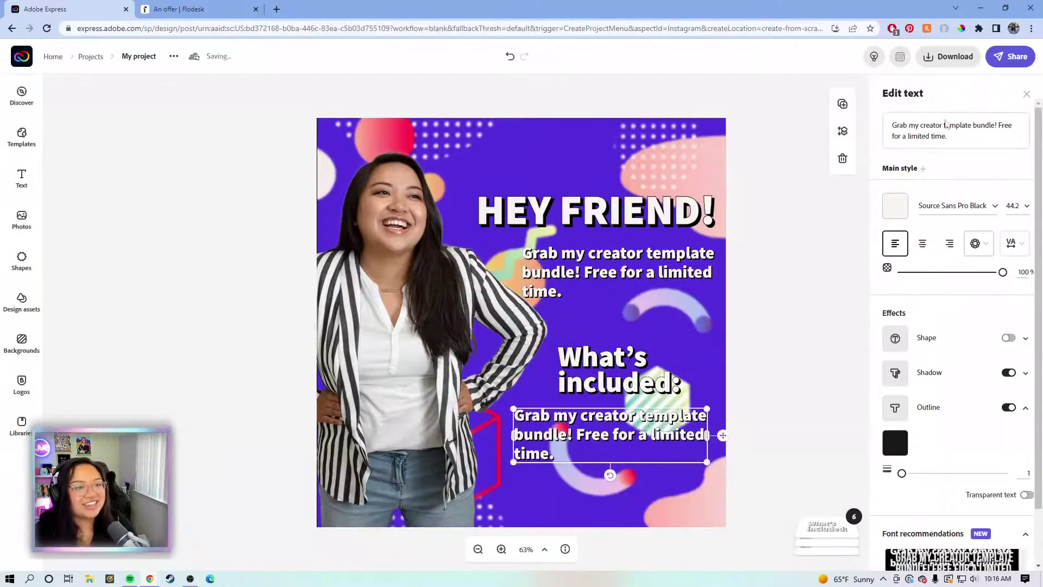
Replace the copied text with two lines: '- 50 content ideas' and '- video content planner'
click(948, 130)
key(ctrl+a)
text(-)
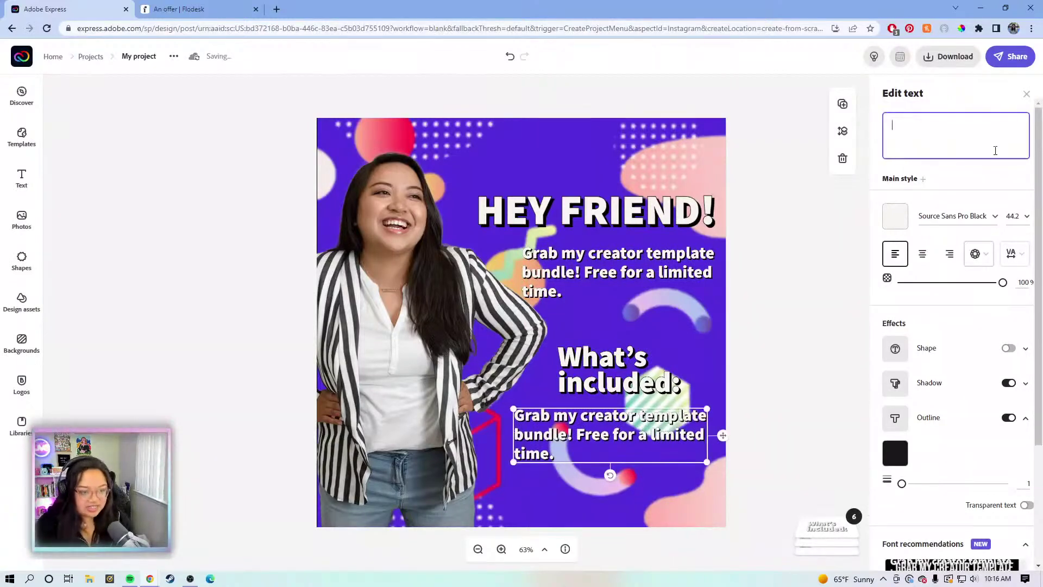
text( 50 content)
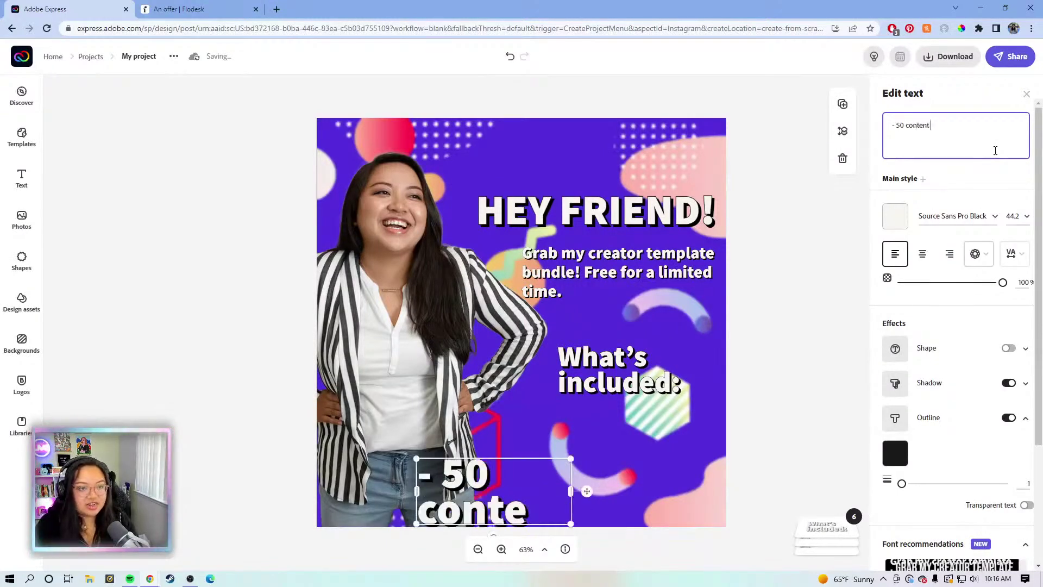
text( ideas)
key(Return)
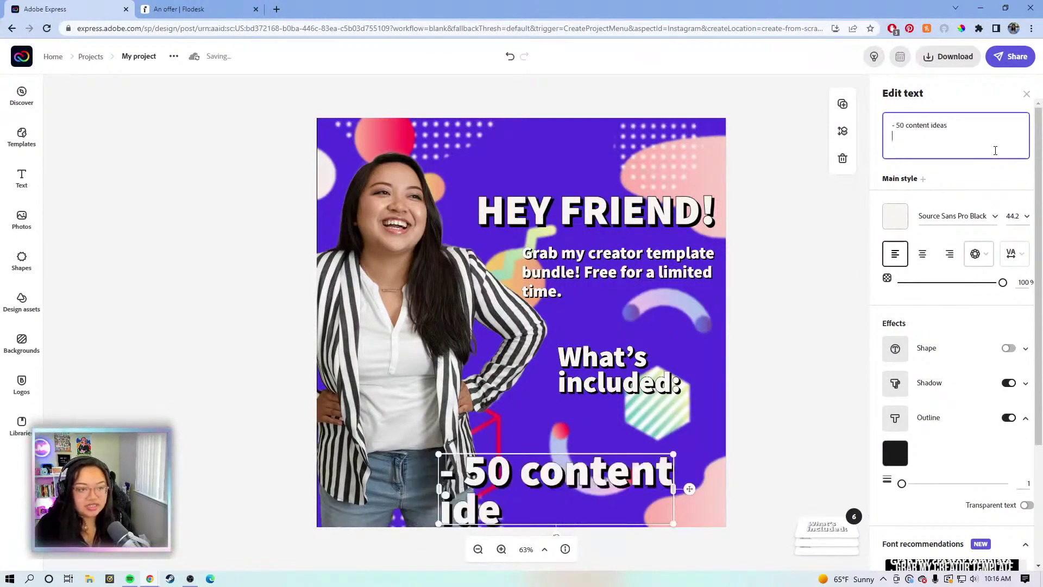
text(-)
text(con)
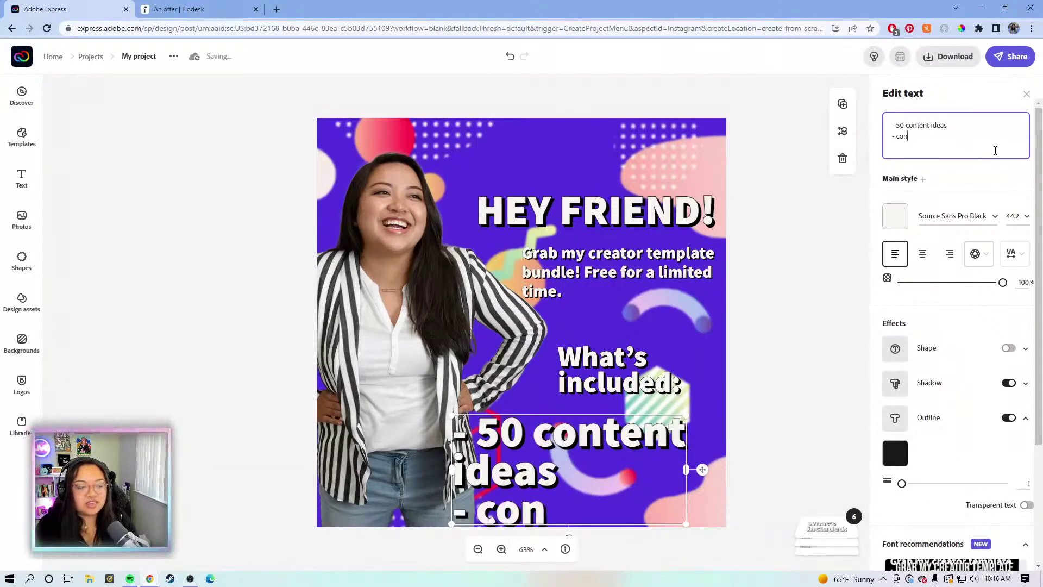
key(BackSpace)
key(BackSpace)
key(BackSpace)
text(video content planner)
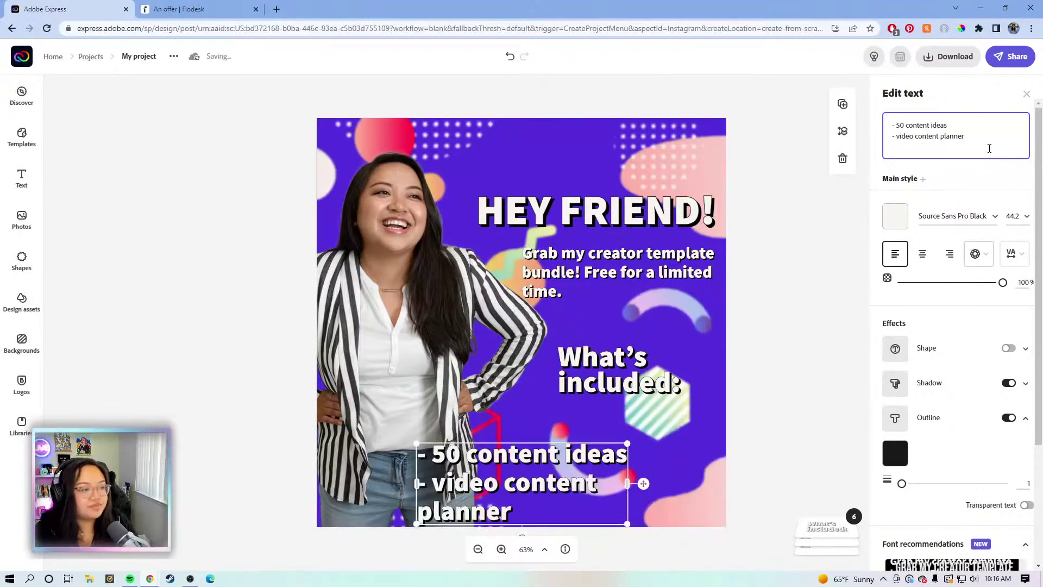
Widen and shrink the list, then position it snugly under 'What's included:'
drag(626, 483, 733, 482)
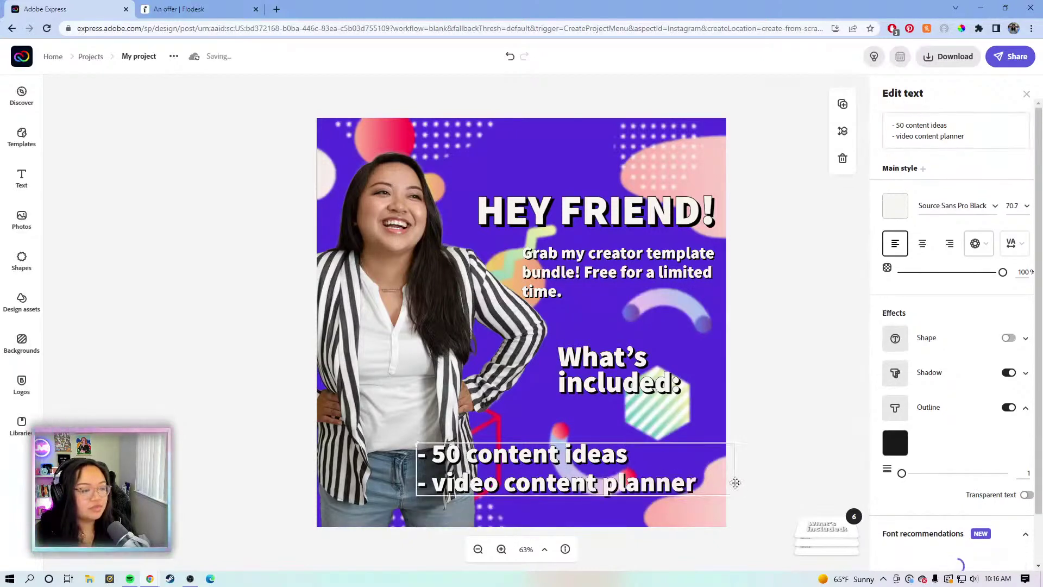
drag(416, 444, 584, 468)
drag(657, 429, 652, 417)
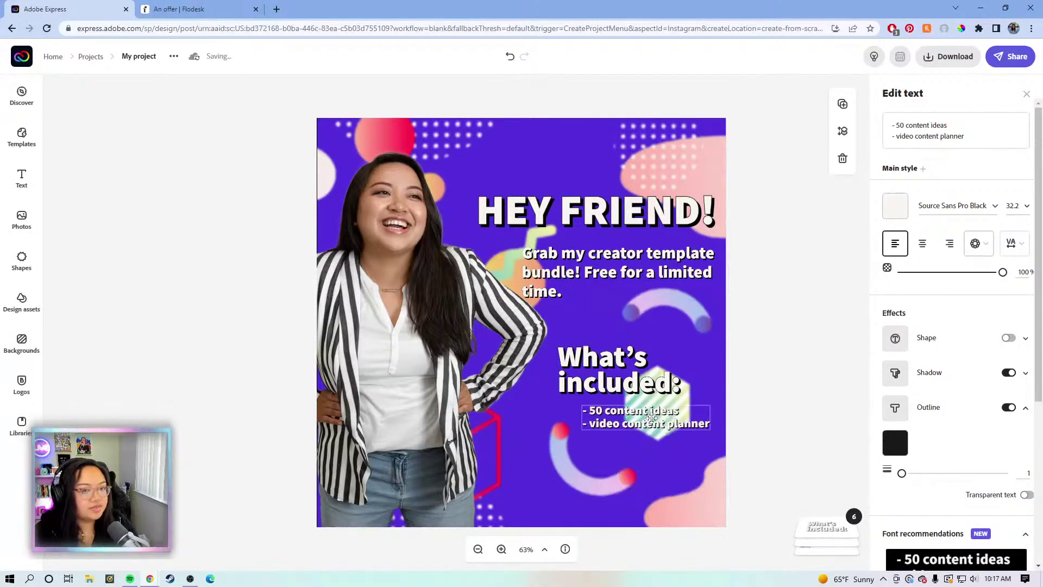
click(645, 344)
mouse_move(613, 367)
mouse_down()
mouse_move(616, 358)
mouse_move(614, 373)
mouse_up()
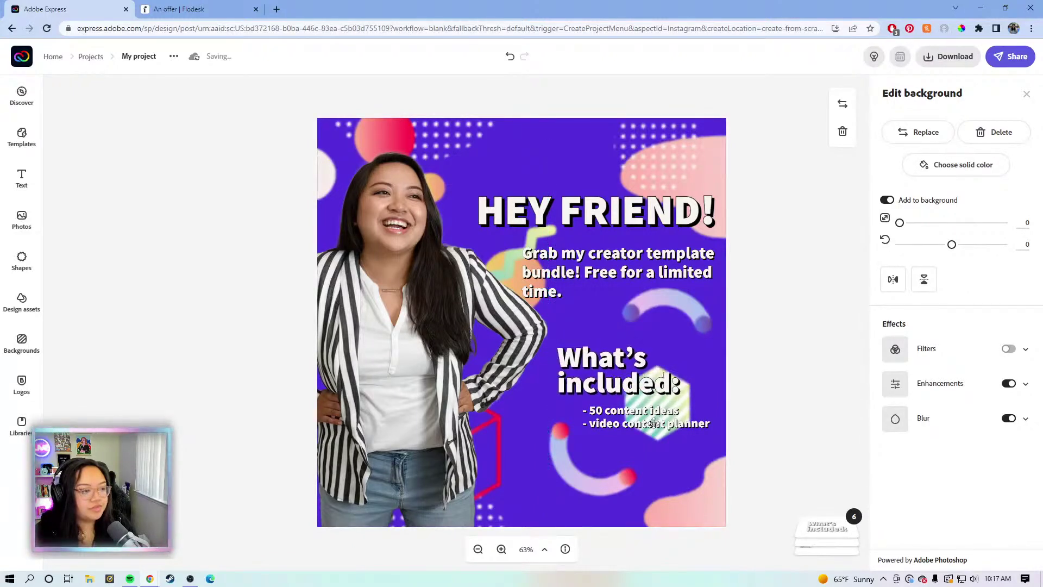
click(631, 420)
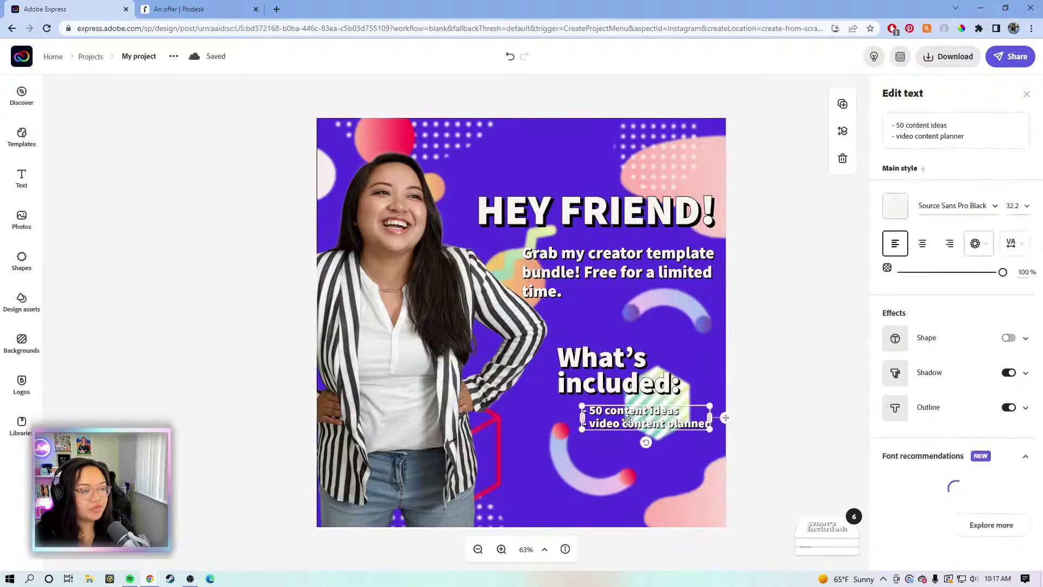
click(675, 387)
drag(679, 392, 656, 381)
mouse_move(637, 420)
mouse_down()
mouse_move(632, 402)
mouse_move(633, 413)
mouse_up()
Increase the list's line spacing to 47
click(1013, 243)
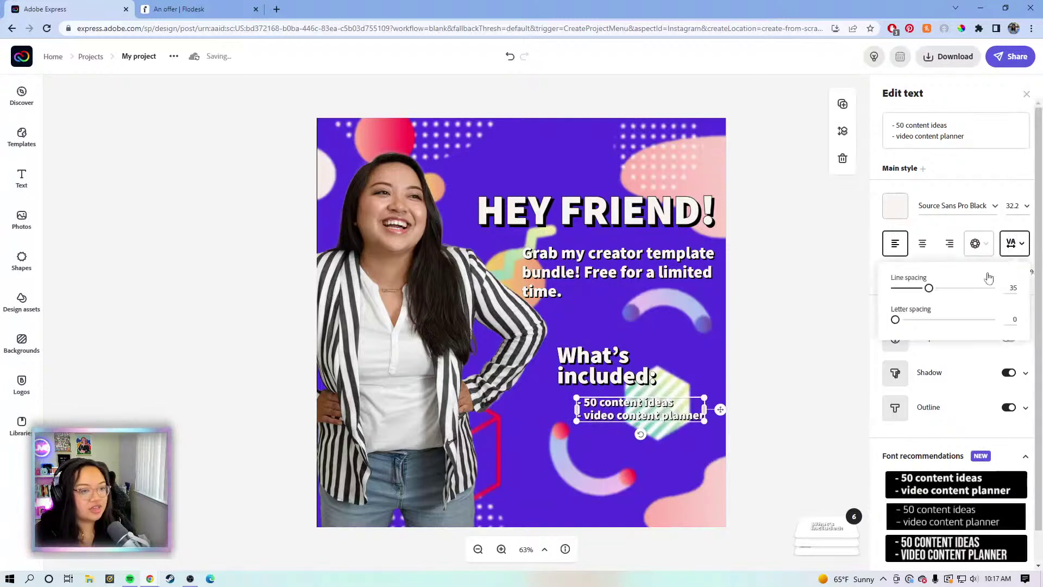
drag(929, 292, 941, 290)
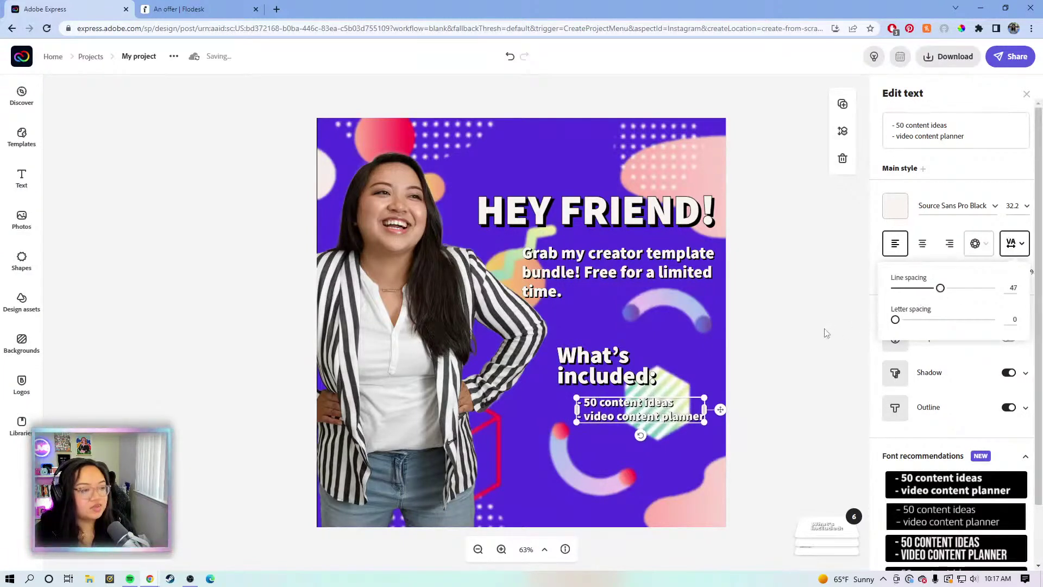
click(825, 329)
click(28, 256)
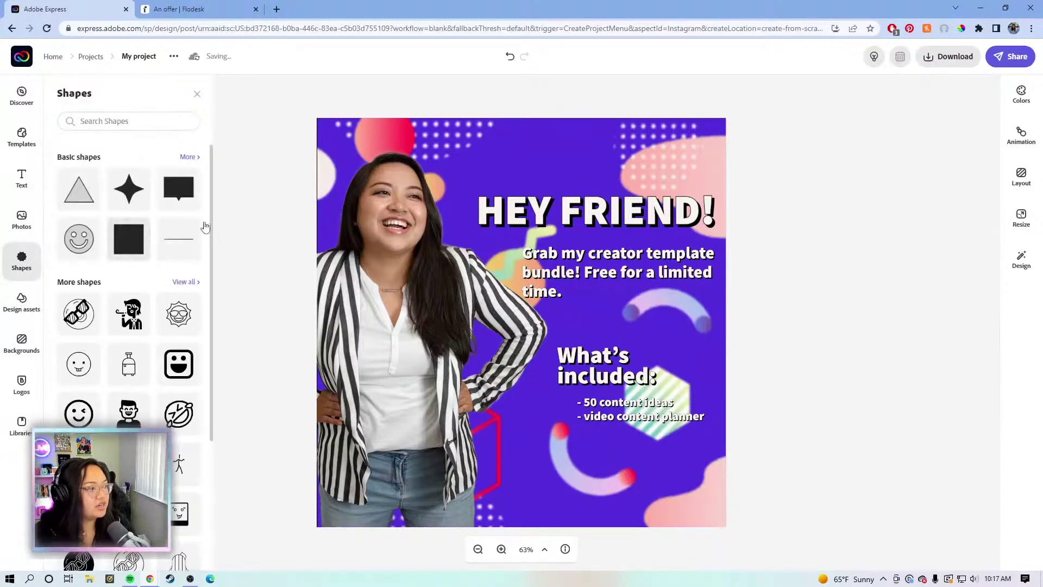
Add a black square, stretch it to the canvas edges, and send it behind the photo and text
drag(128, 238, 333, 195)
click(438, 226)
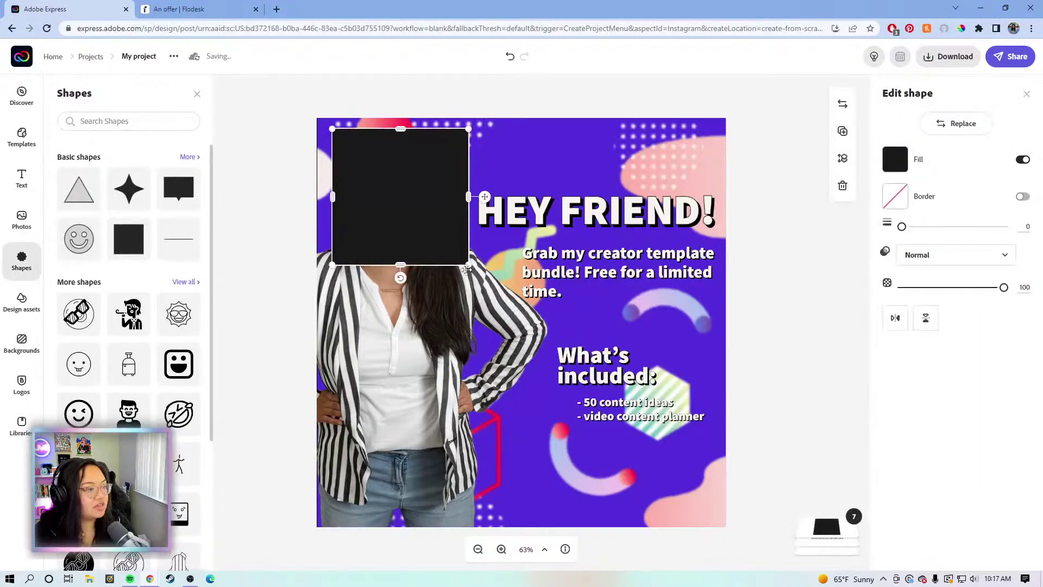
drag(468, 265, 676, 472)
mouse_move(711, 511)
mouse_down()
mouse_move(729, 526)
mouse_move(709, 525)
mouse_up()
drag(567, 350, 563, 358)
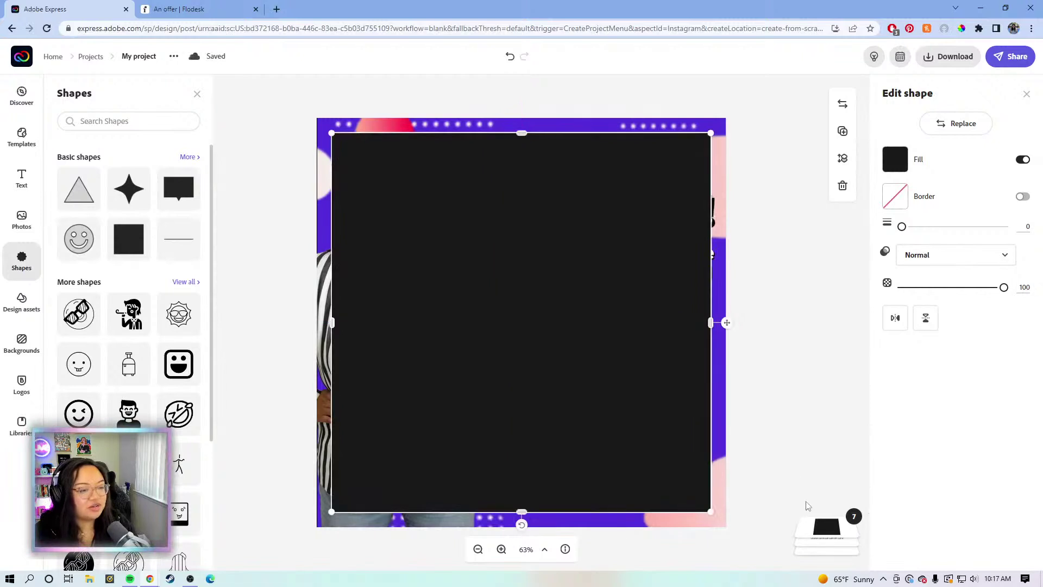
drag(812, 525, 825, 492)
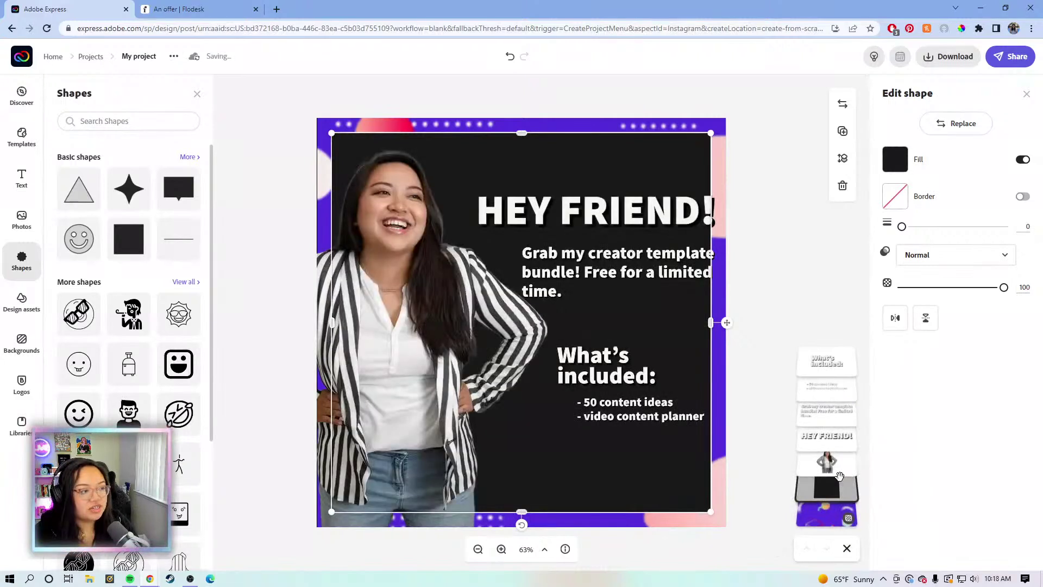
Fill the panel with a dark purple sampled from the border and lower its opacity to about 45
click(899, 157)
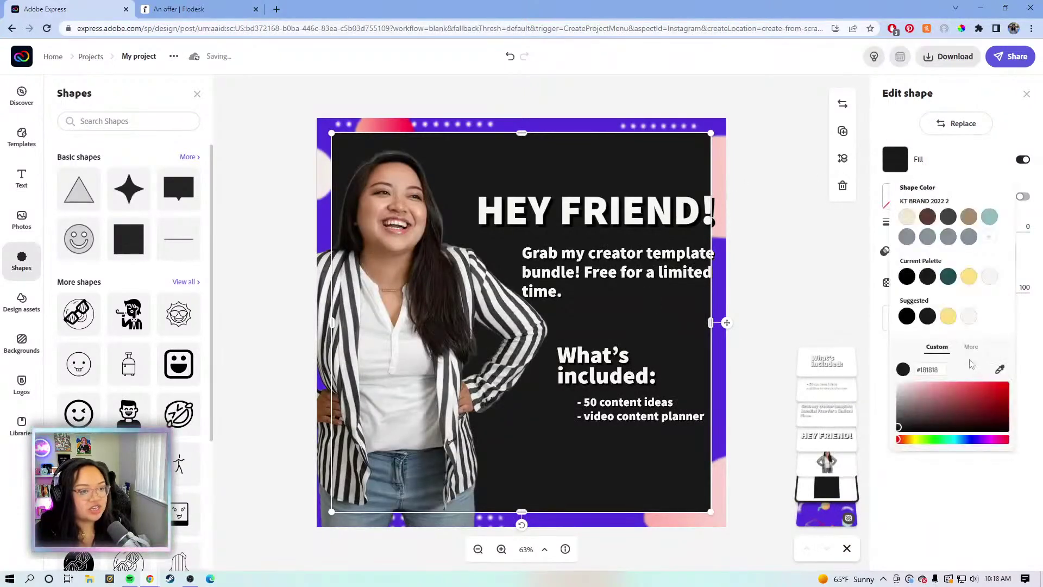
click(1000, 371)
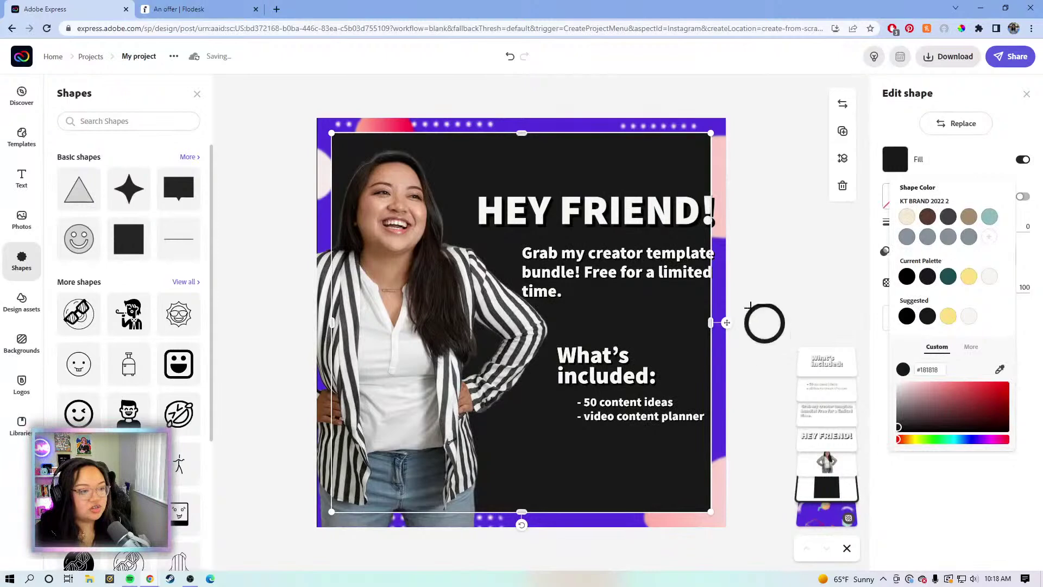
click(720, 270)
drag(991, 403, 988, 414)
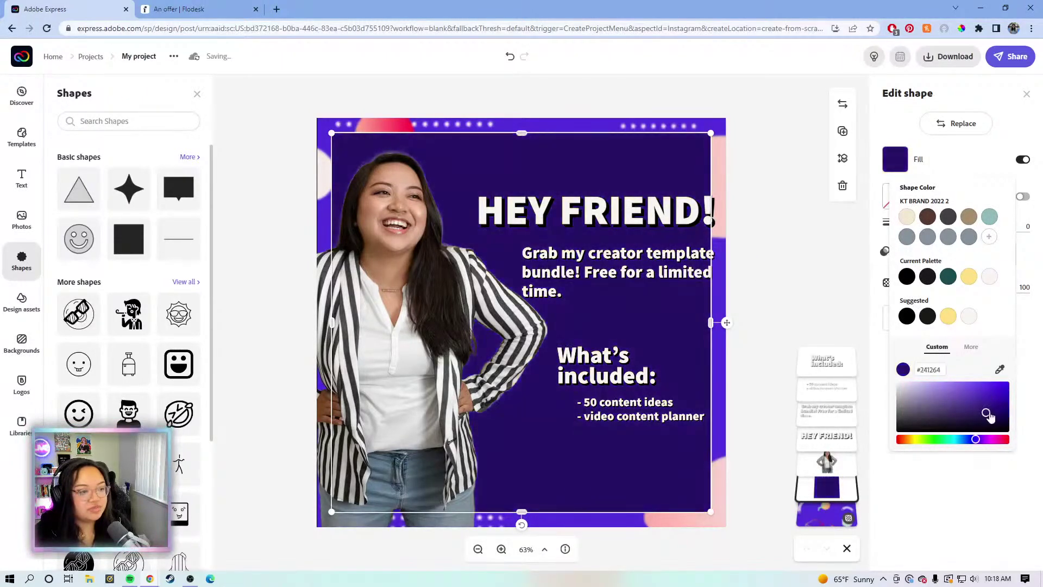
drag(989, 415, 993, 422)
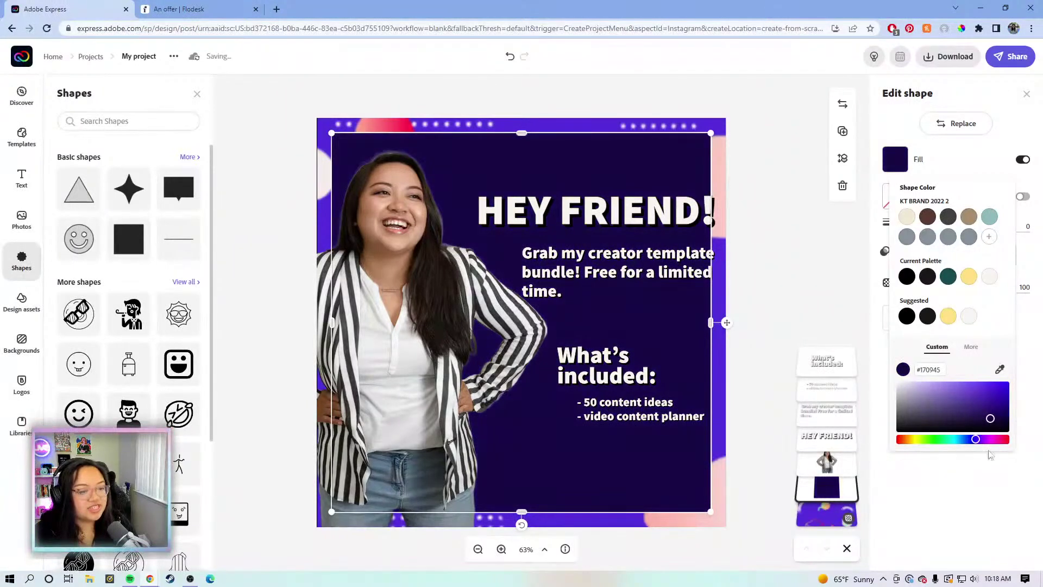
click(991, 479)
drag(993, 292, 952, 295)
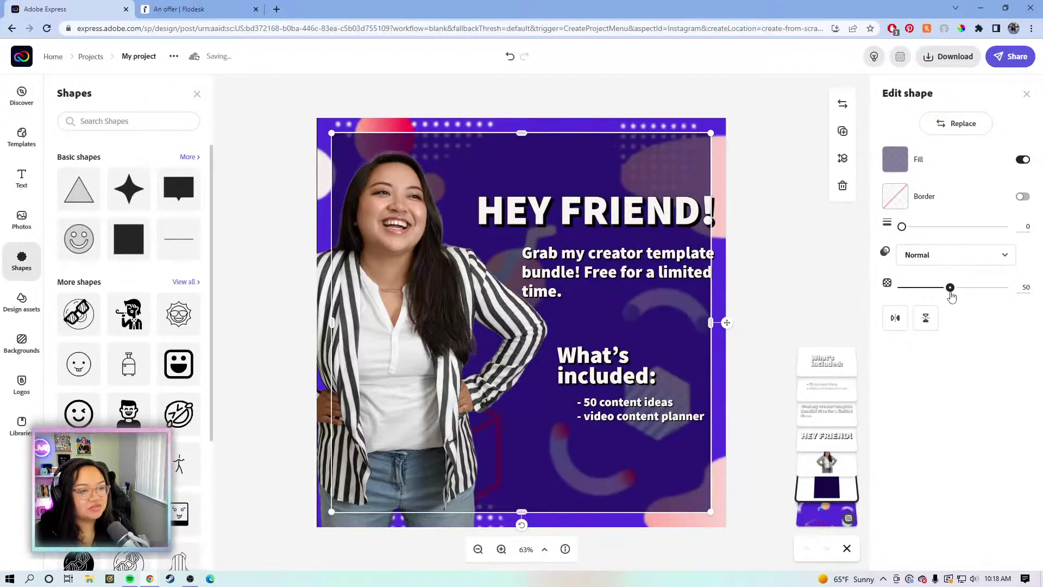
drag(951, 295, 946, 296)
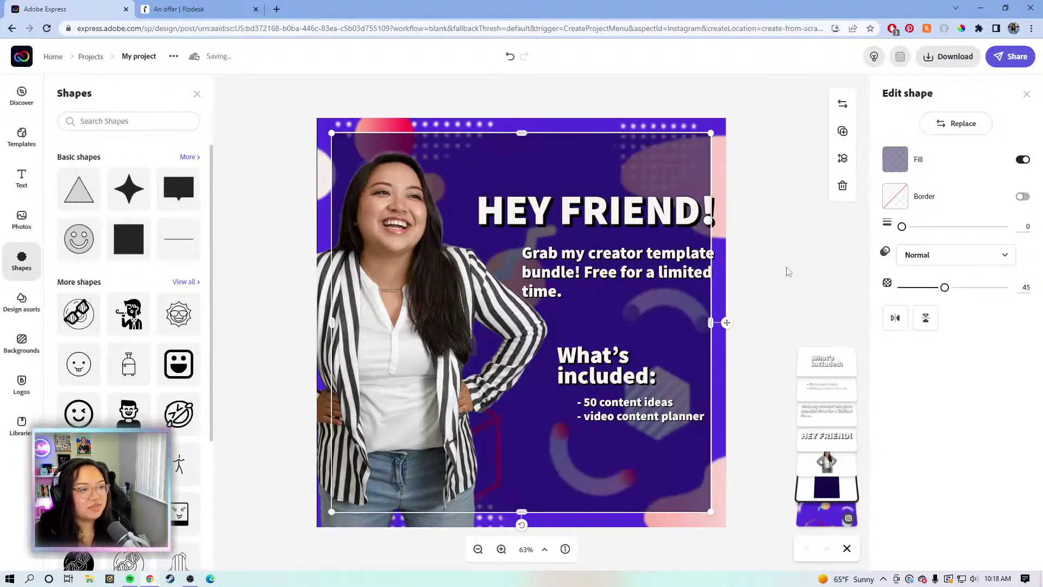
click(837, 240)
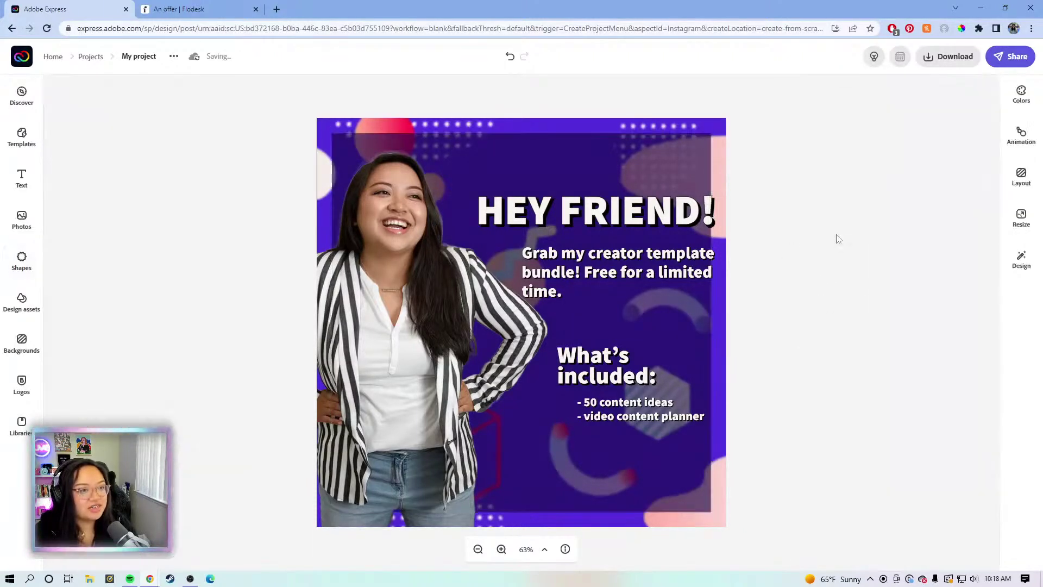
Move the 'HEY FRIEND!' headline up and place the offer text right beneath it
click(670, 220)
mouse_move(641, 204)
mouse_down()
mouse_move(629, 194)
mouse_move(641, 191)
mouse_up()
click(660, 265)
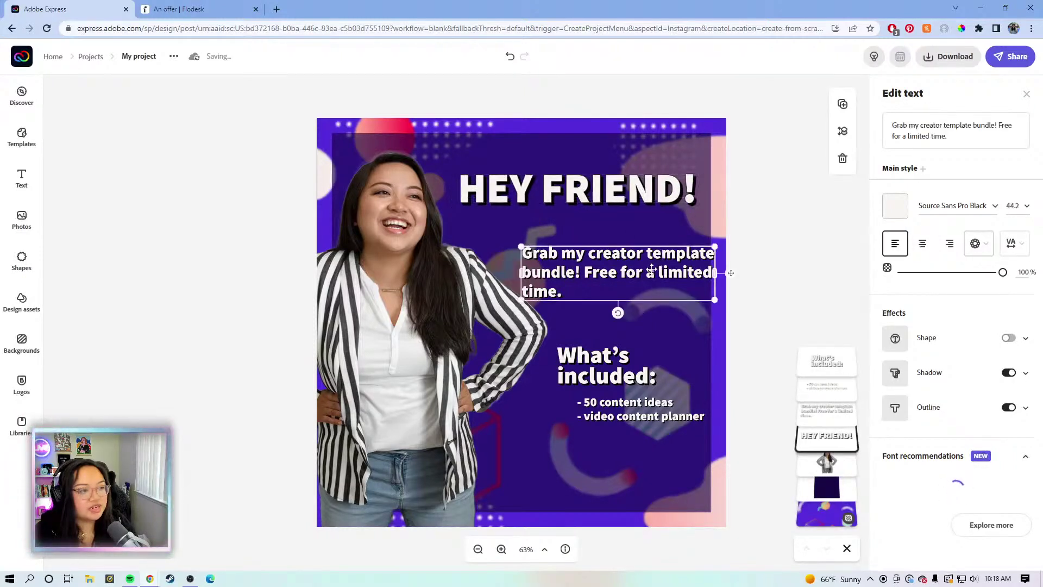
drag(632, 276, 634, 246)
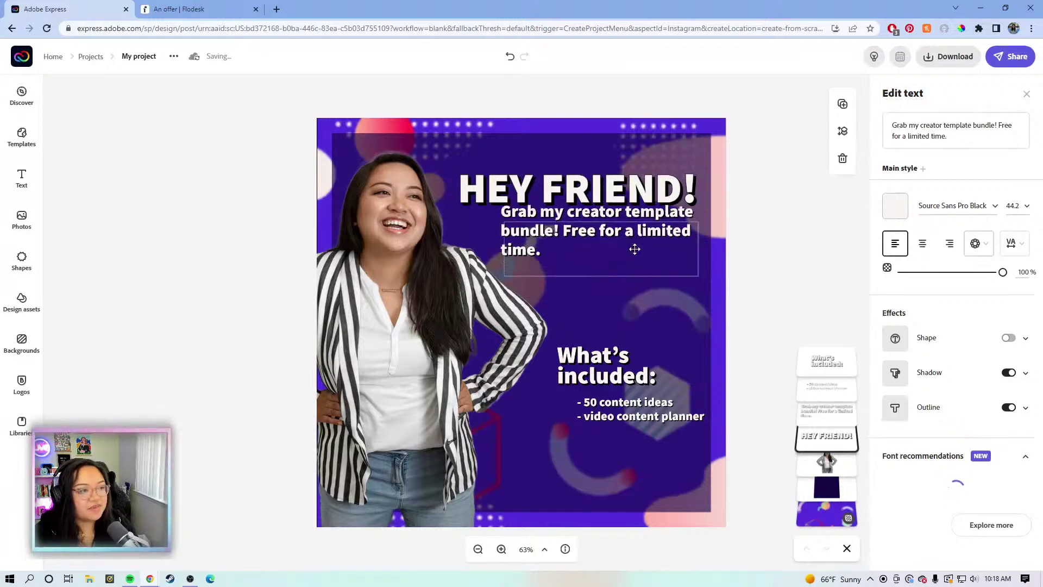
drag(634, 248, 633, 248)
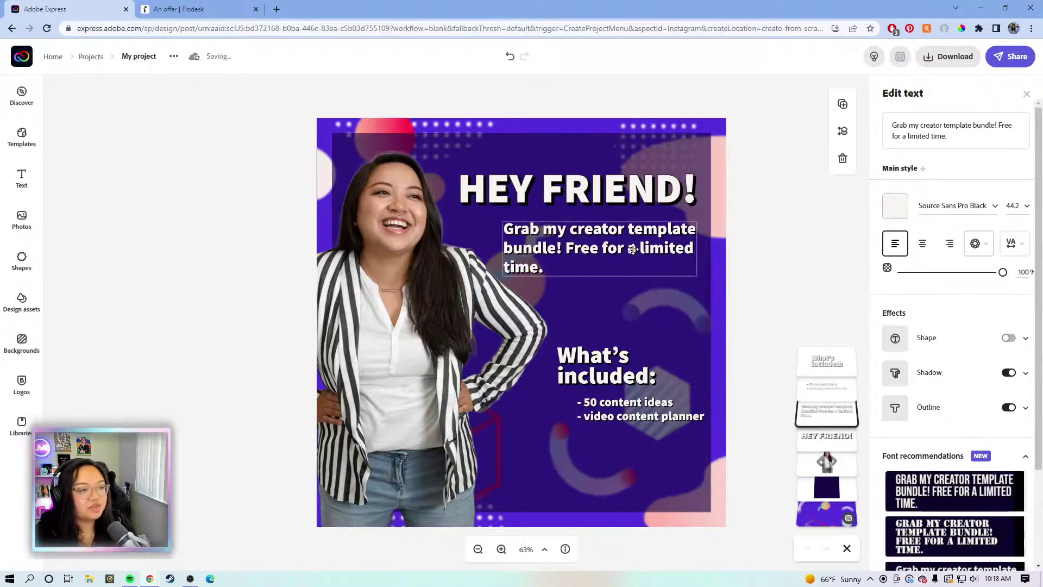
click(633, 249)
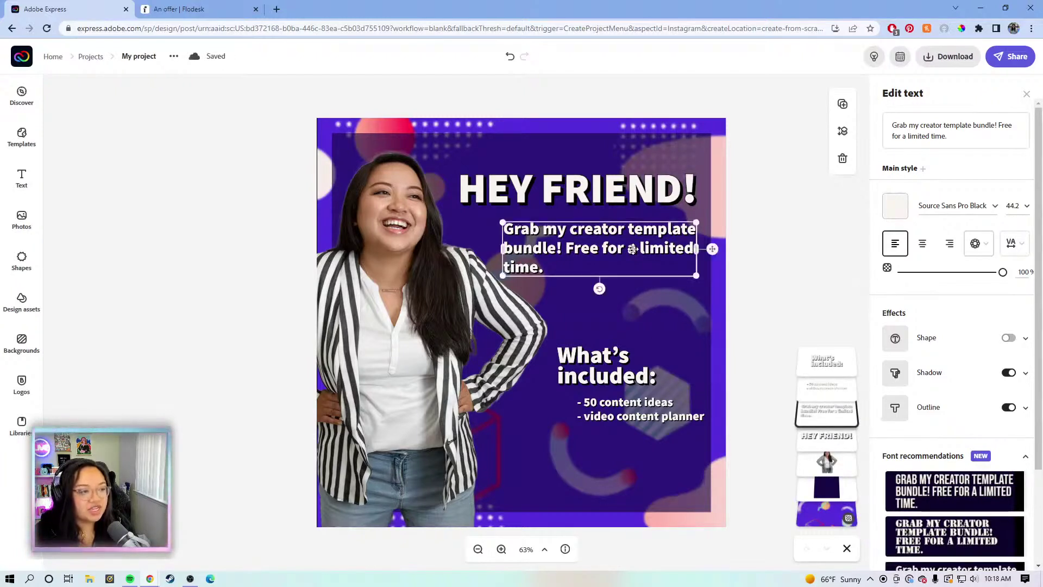
Move 'What's included:' up under the offer text, with the bullet list directly below
click(622, 375)
drag(637, 355, 624, 339)
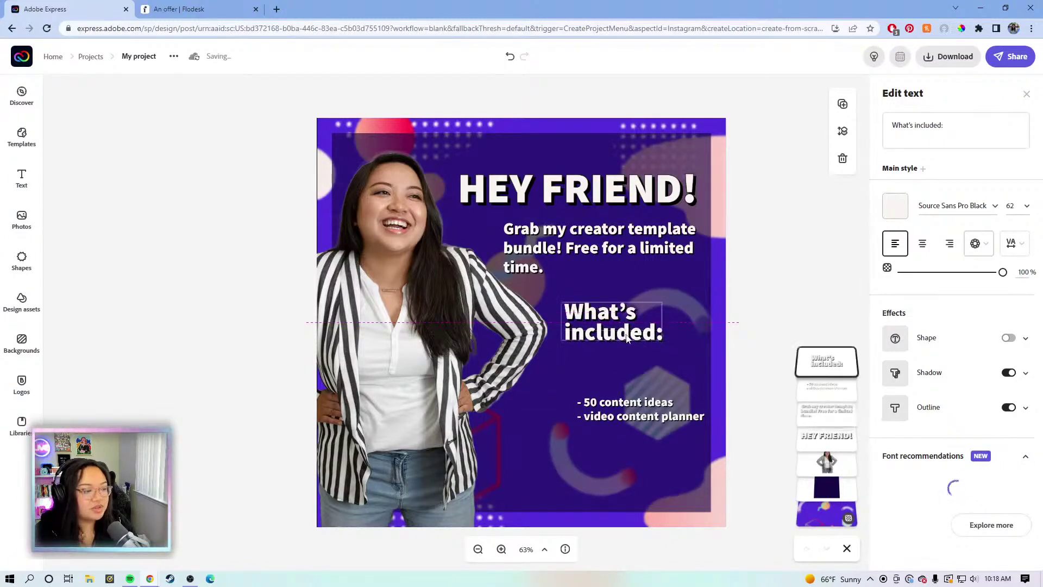
click(631, 413)
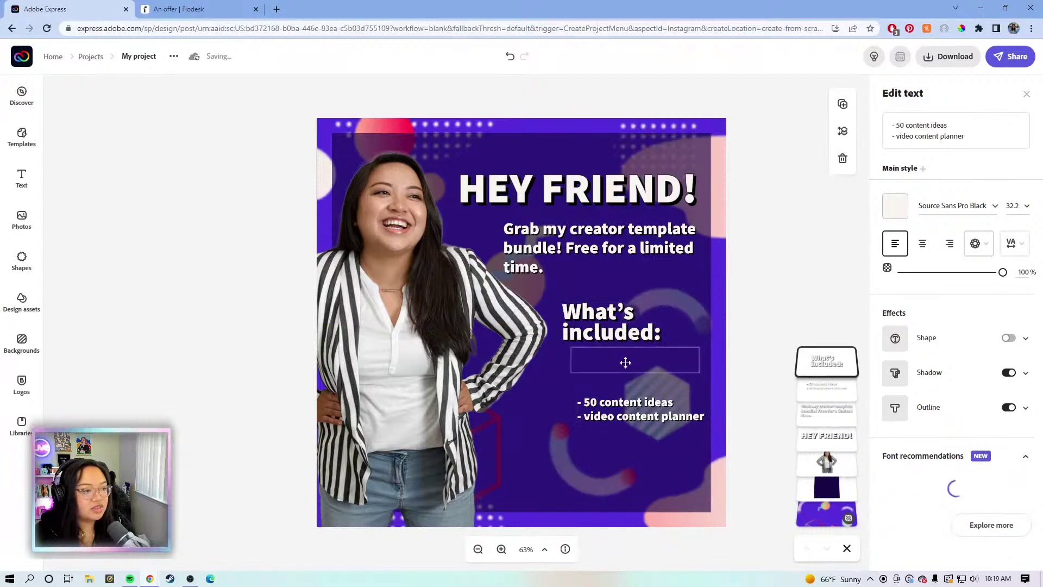
drag(627, 365, 629, 370)
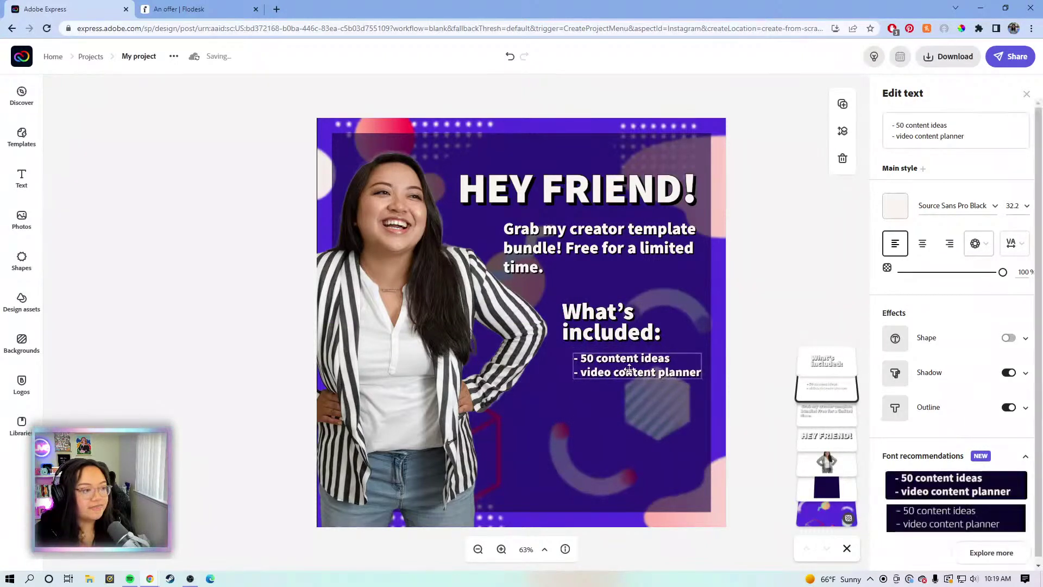
drag(629, 368, 627, 369)
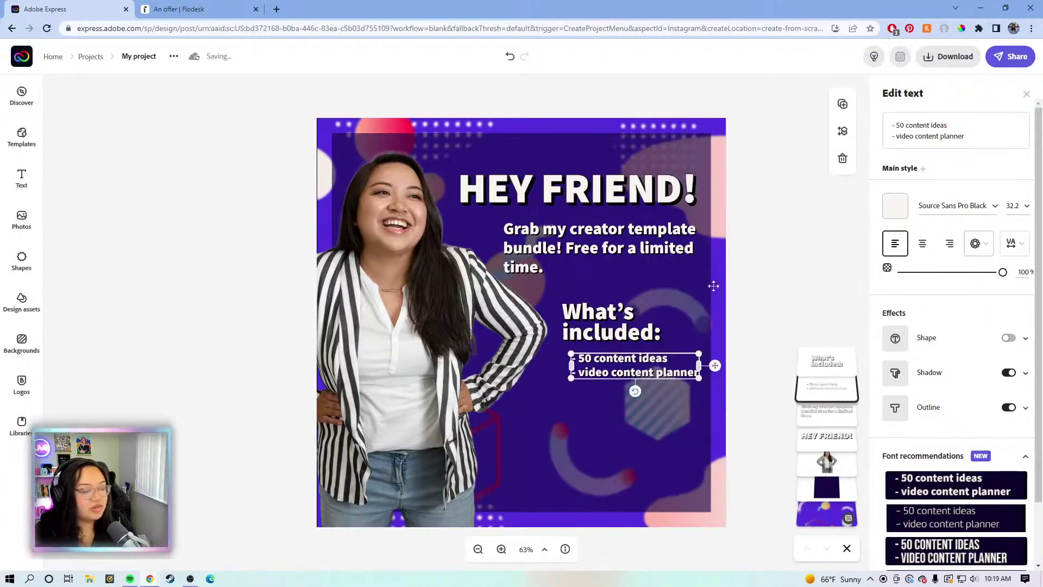
click(22, 259)
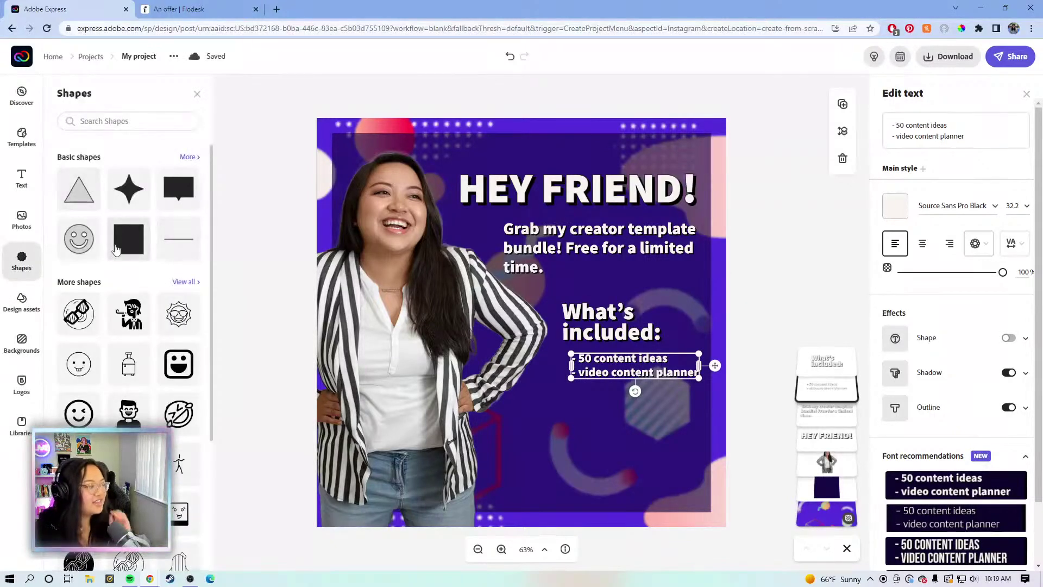
Add the outlined rounded rectangle from Basic shapes > Rectangles and drag it to the lower right
click(189, 157)
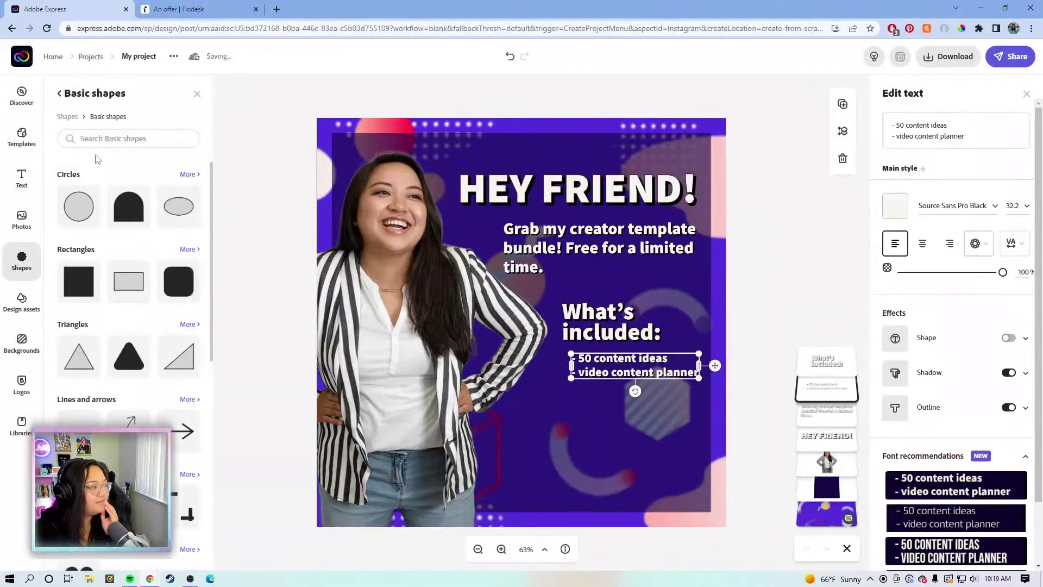
click(190, 249)
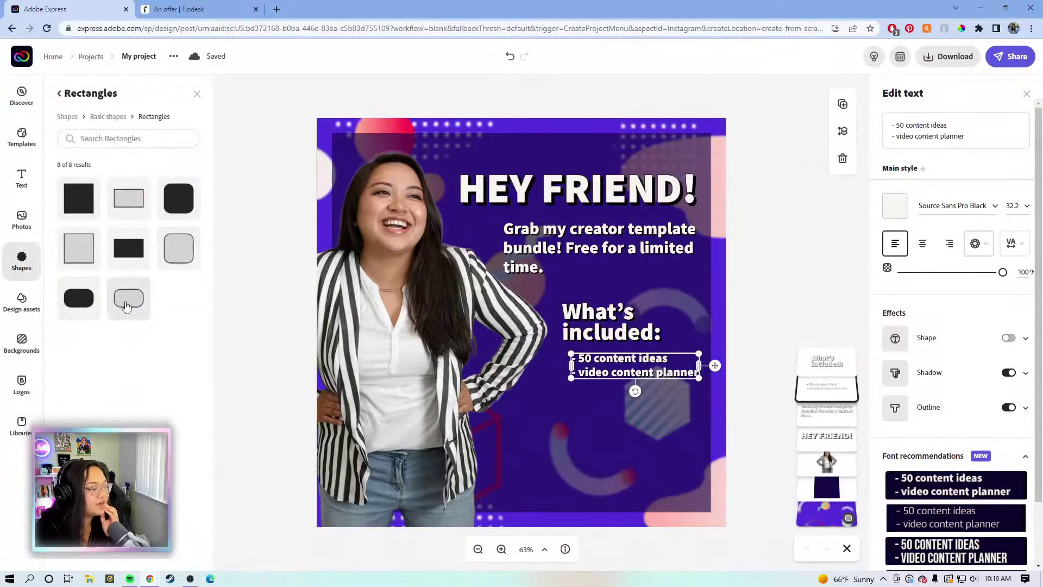
click(125, 305)
drag(525, 434, 598, 407)
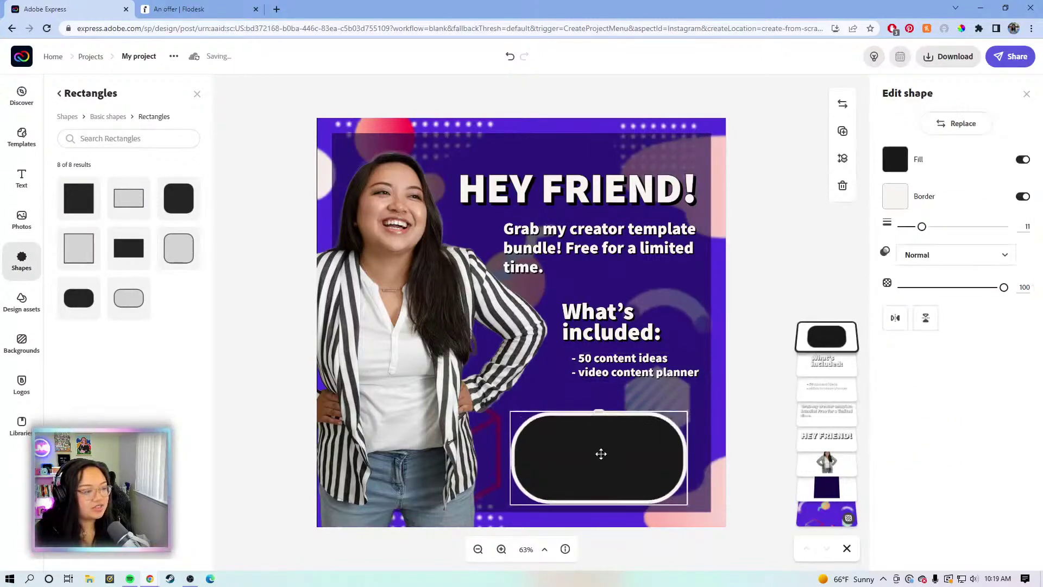
Reshape the rectangle into a wide pill with white fill and black outline, then duplicate it
drag(686, 412, 685, 481)
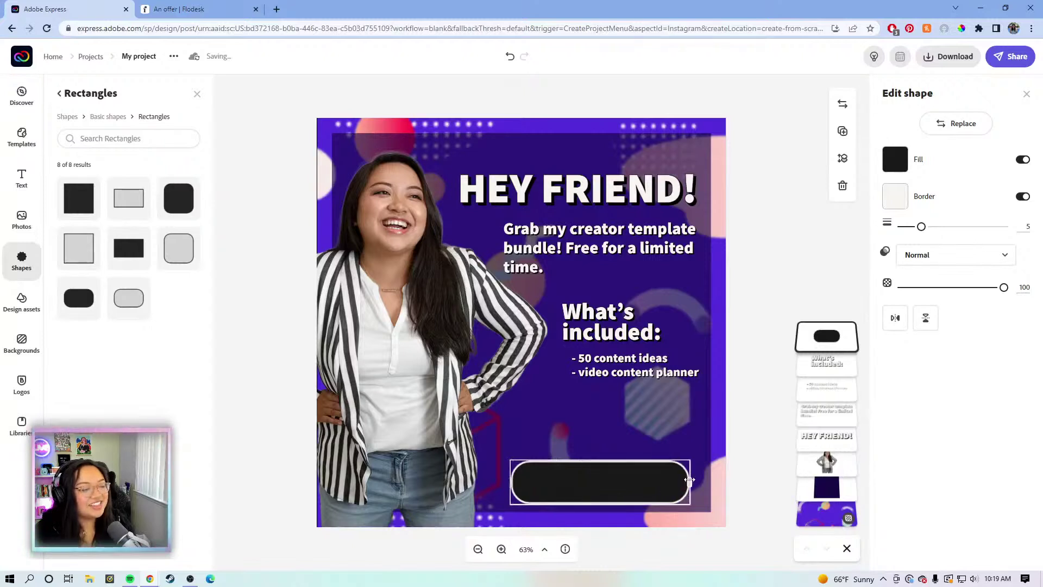
drag(610, 478, 604, 457)
click(894, 162)
drag(904, 402, 882, 356)
click(894, 196)
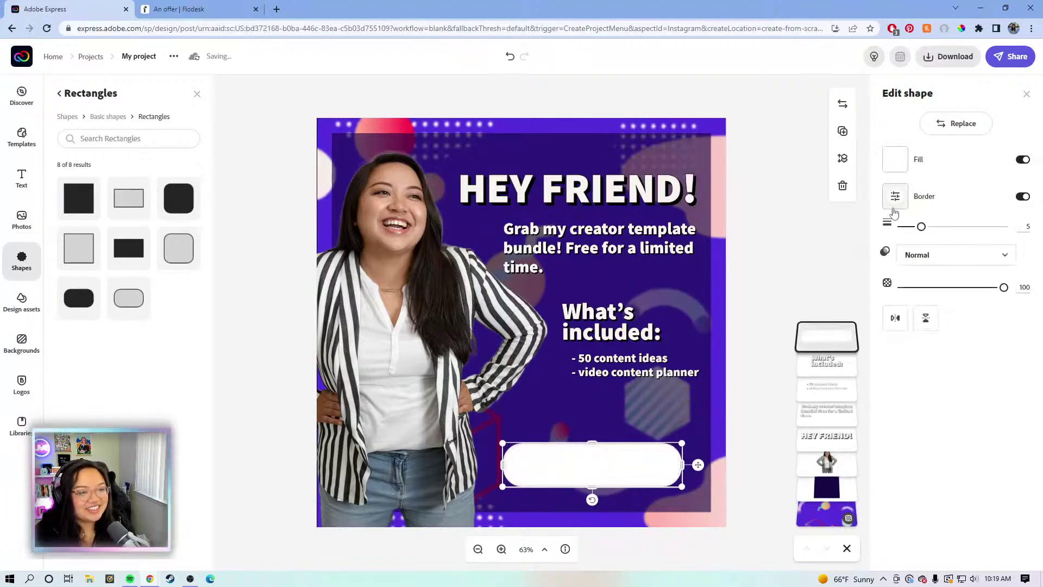
drag(912, 465, 897, 488)
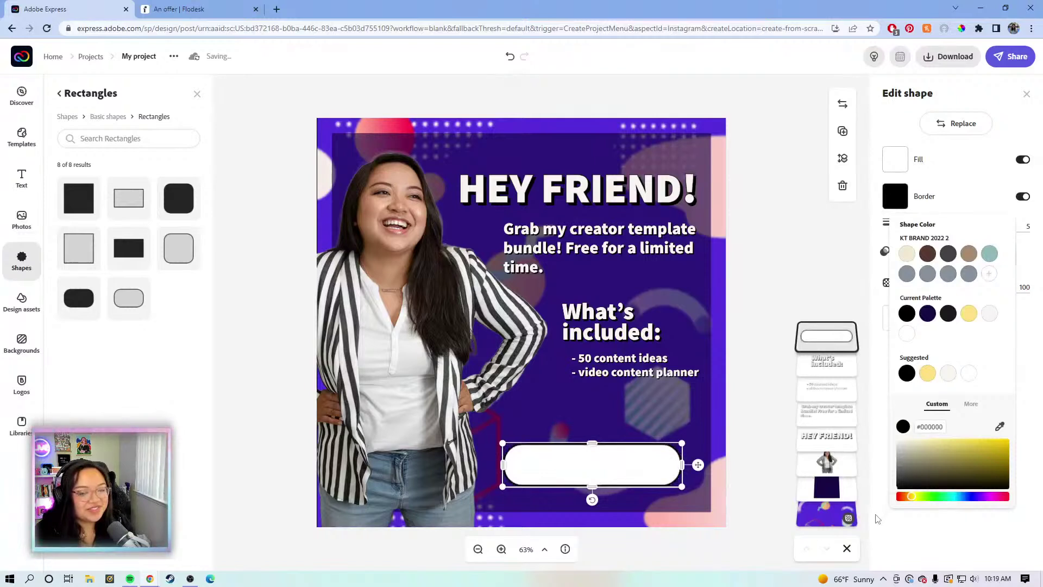
click(876, 522)
drag(598, 473, 587, 463)
click(841, 133)
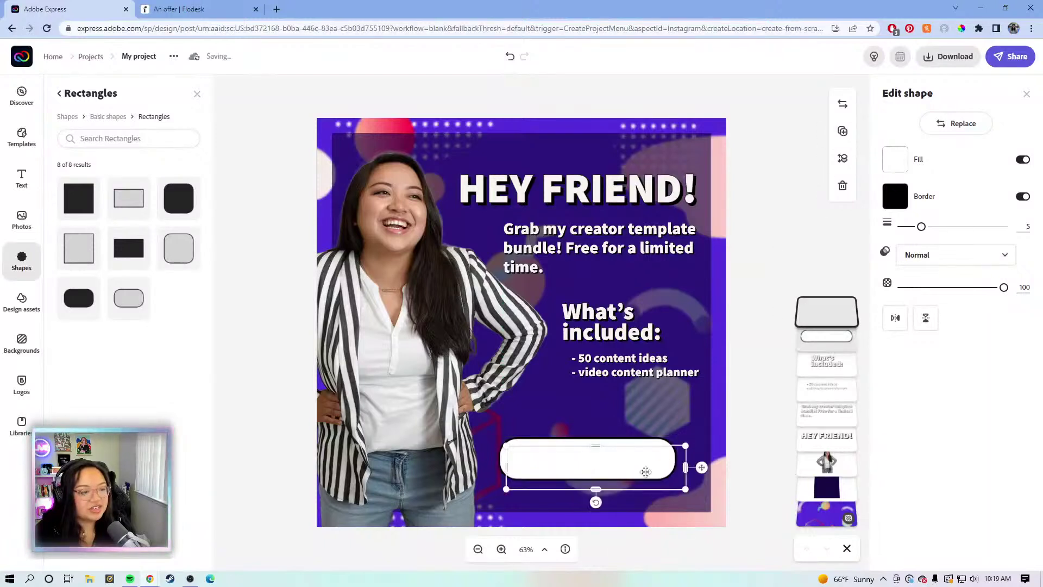
Fill the duplicate pill black and align the white pill on top of it
drag(643, 470, 608, 436)
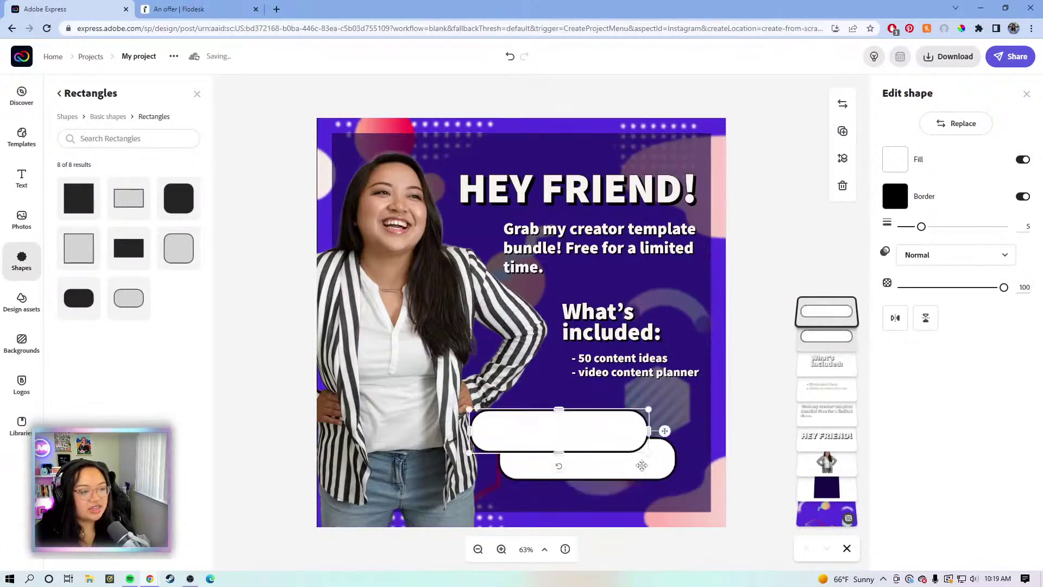
click(660, 465)
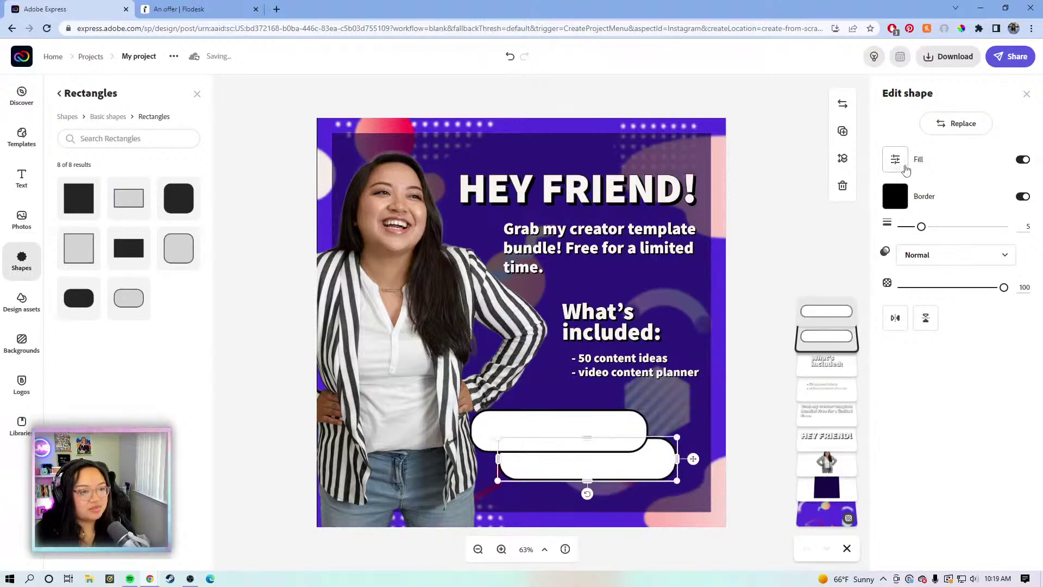
click(895, 162)
click(906, 336)
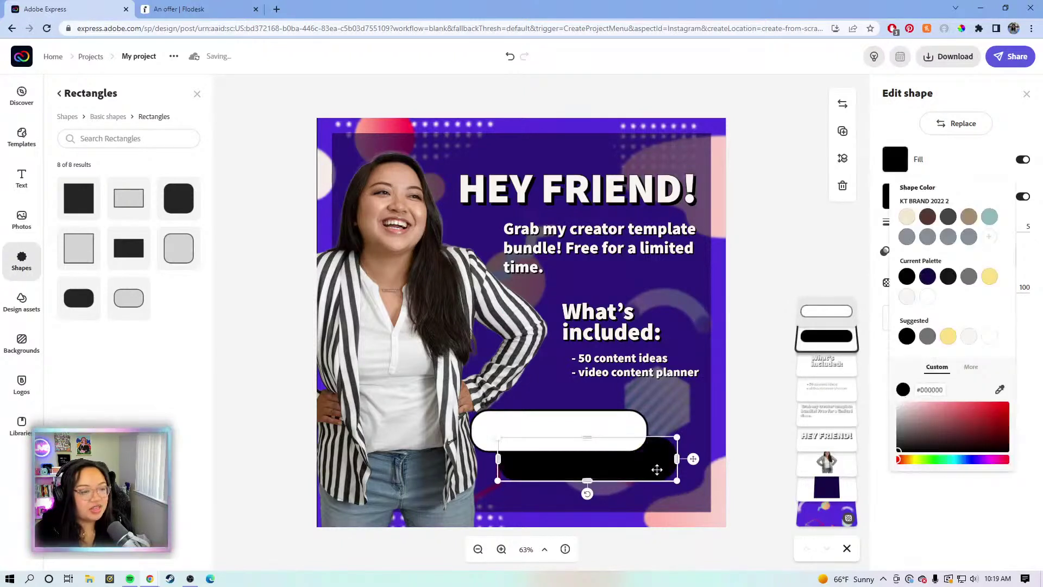
drag(669, 477, 672, 474)
drag(591, 442, 626, 464)
drag(637, 482, 629, 478)
Nudge the black shadow pill upward with the arrow keys to fine-tune the offset
click(664, 461)
key(Right)
key(Right)
key(Right)
key(Right)
key(Right)
key(Right)
key(Right)
key(Right)
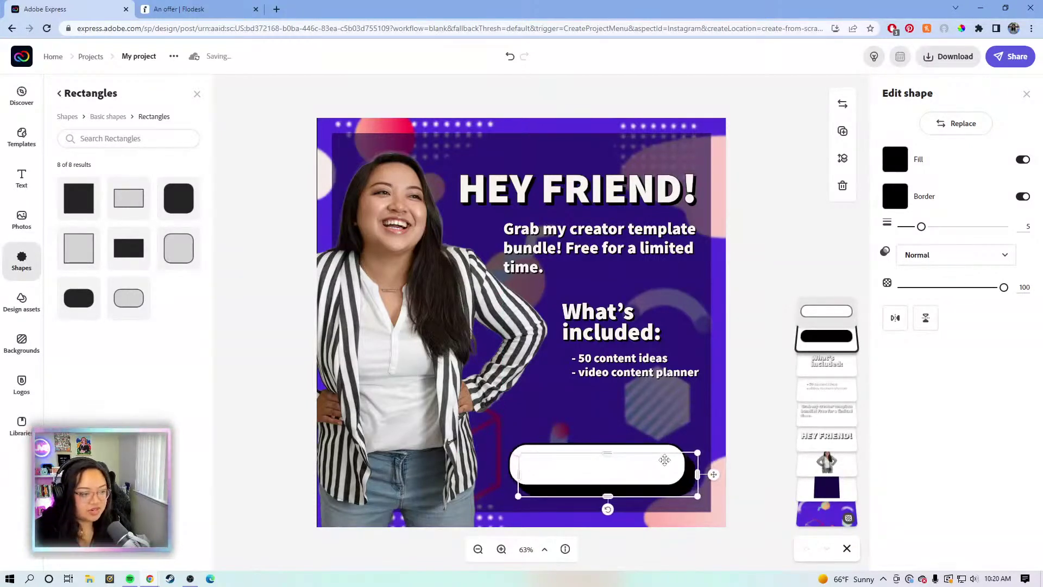
key(Left)
key(Left)
key(Left)
key(Left)
key(Left)
key(Left)
key(Left)
key(Left)
key(Left)
key(Left)
key(Left)
key(Left)
key(Left)
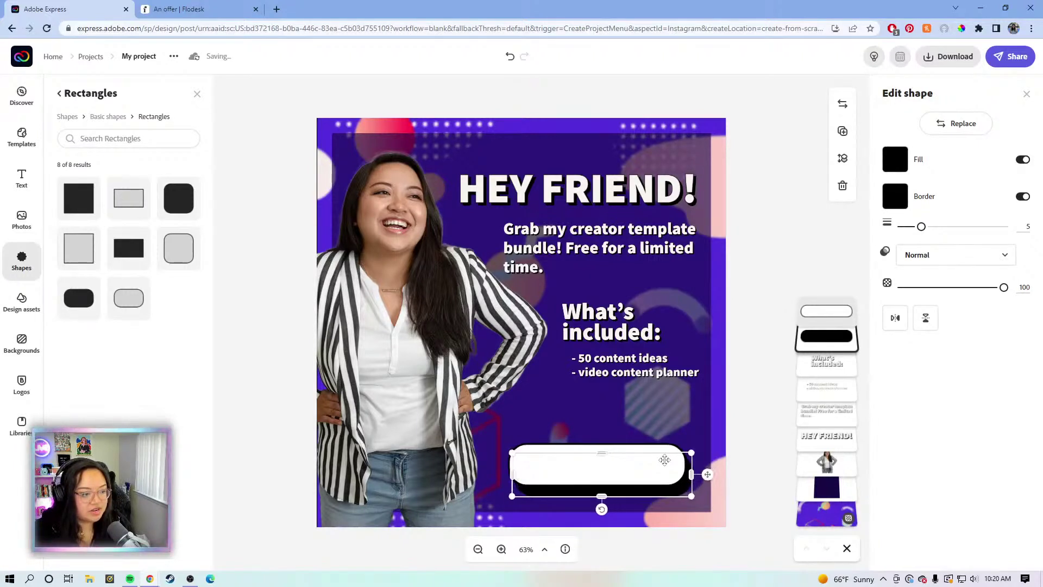
key(Up)
key(Up)
key(Up)
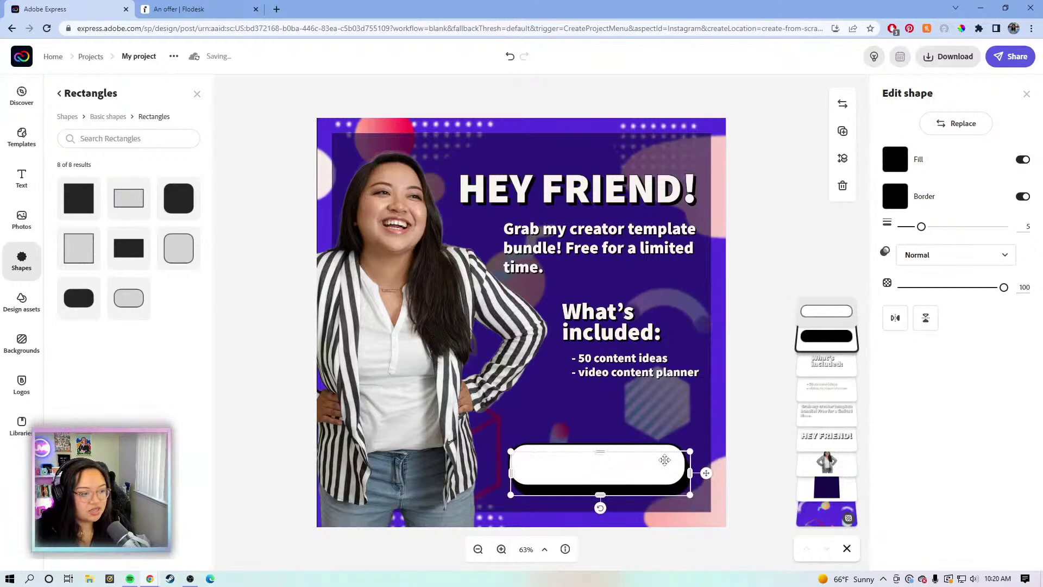
click(805, 241)
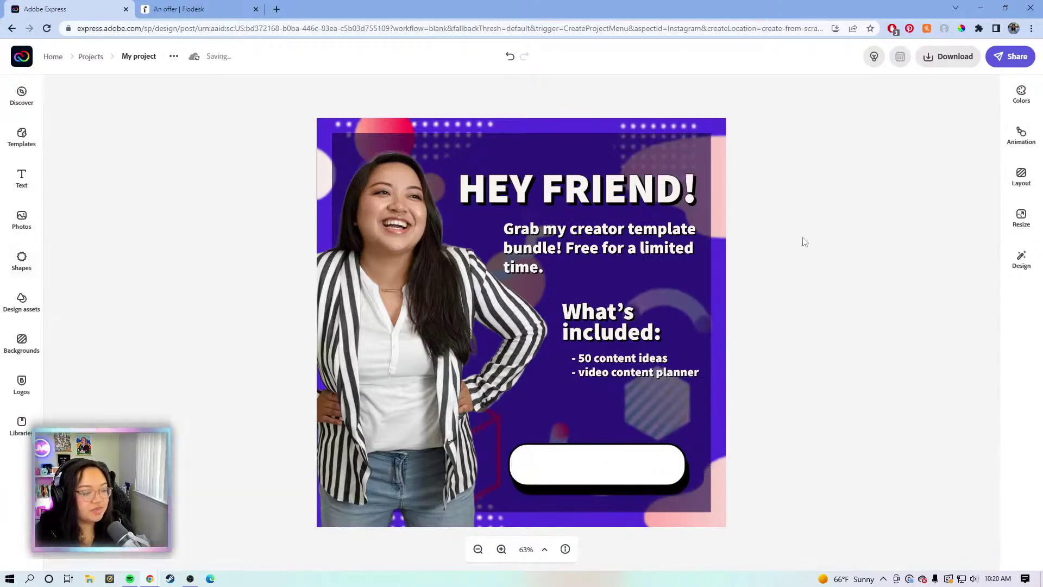
click(684, 488)
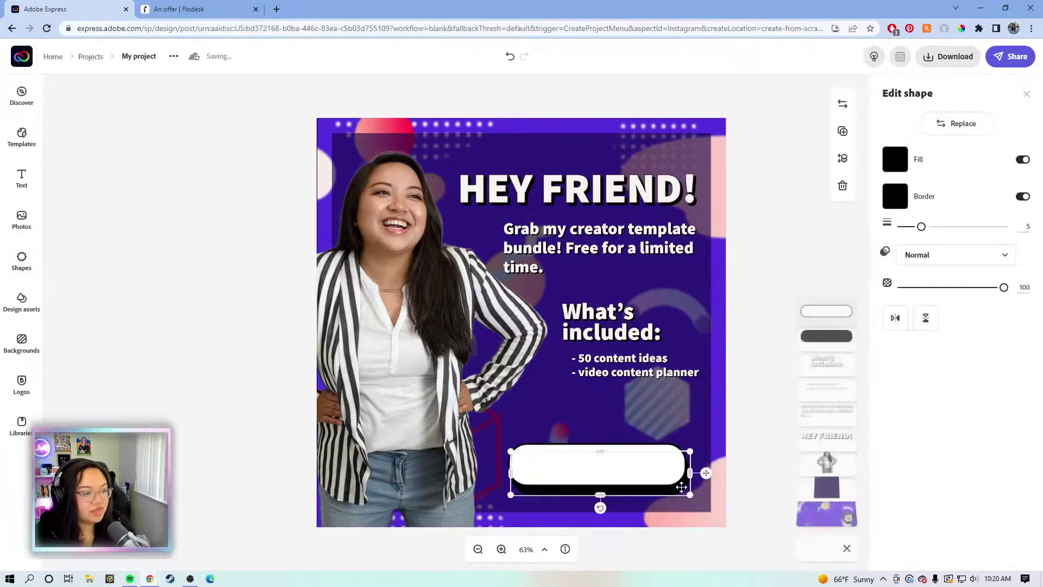
key(Up)
key(Up)
key(Up)
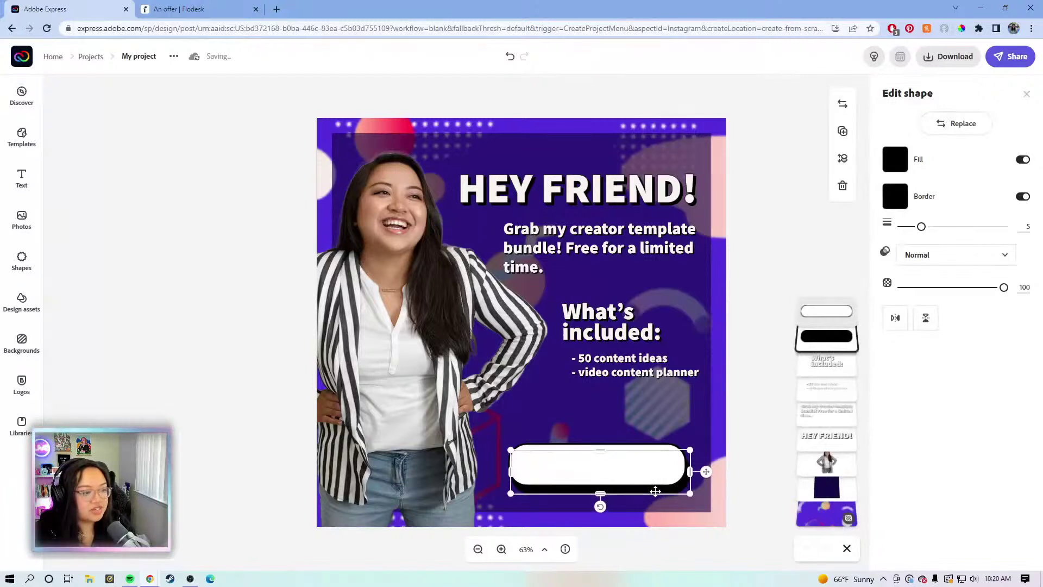
click(759, 319)
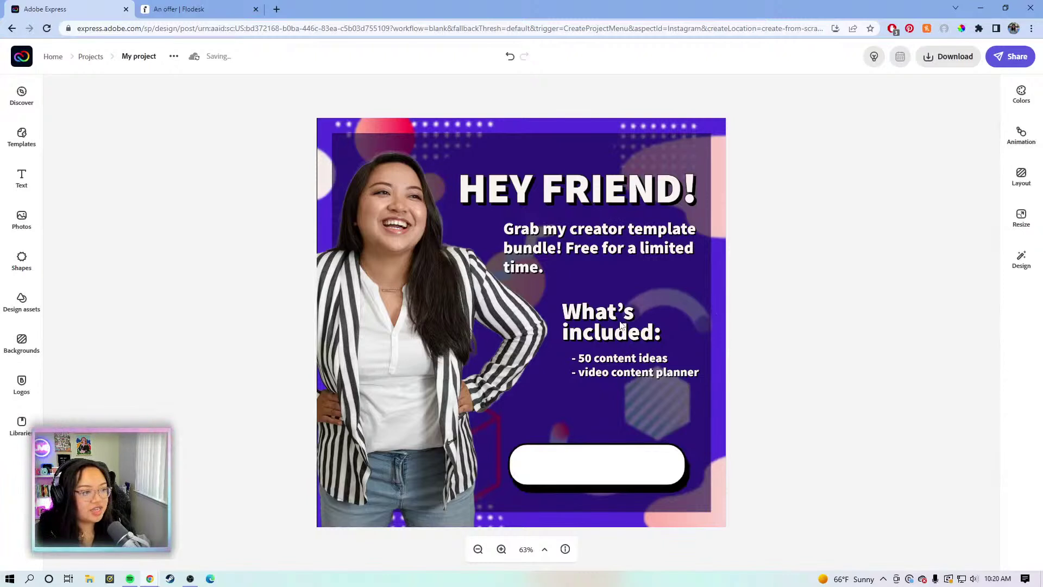
Duplicate the description text, reword it to 'DOWNLOAD', and remove its shadow
click(619, 248)
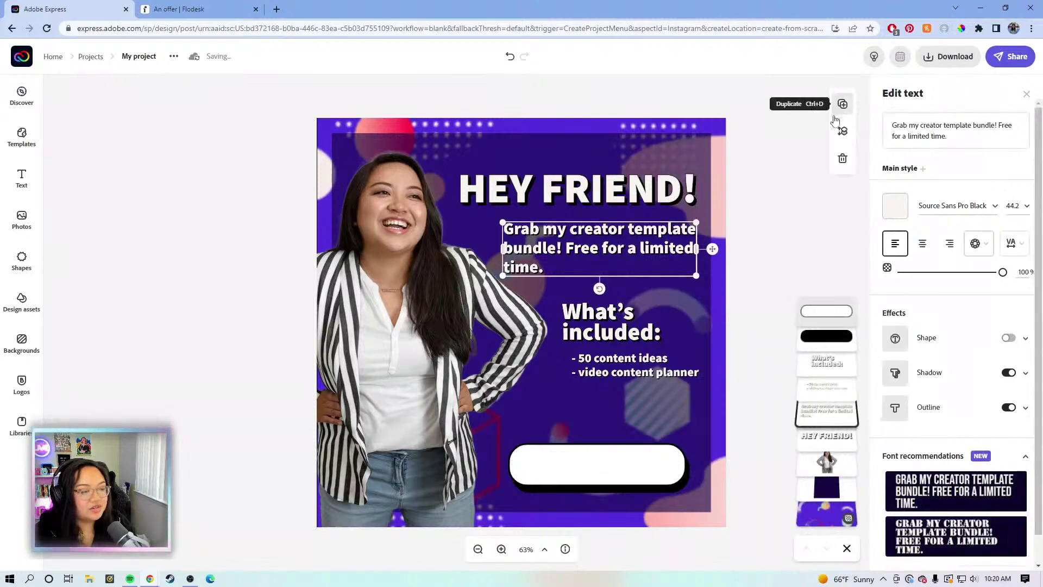
click(842, 106)
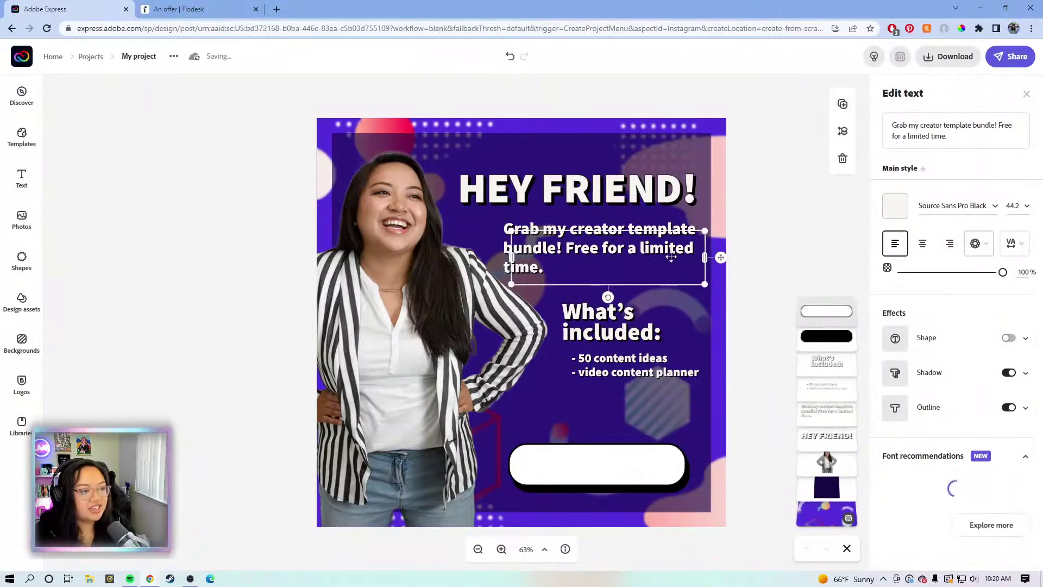
drag(641, 456, 648, 410)
click(925, 131)
text(Dow)
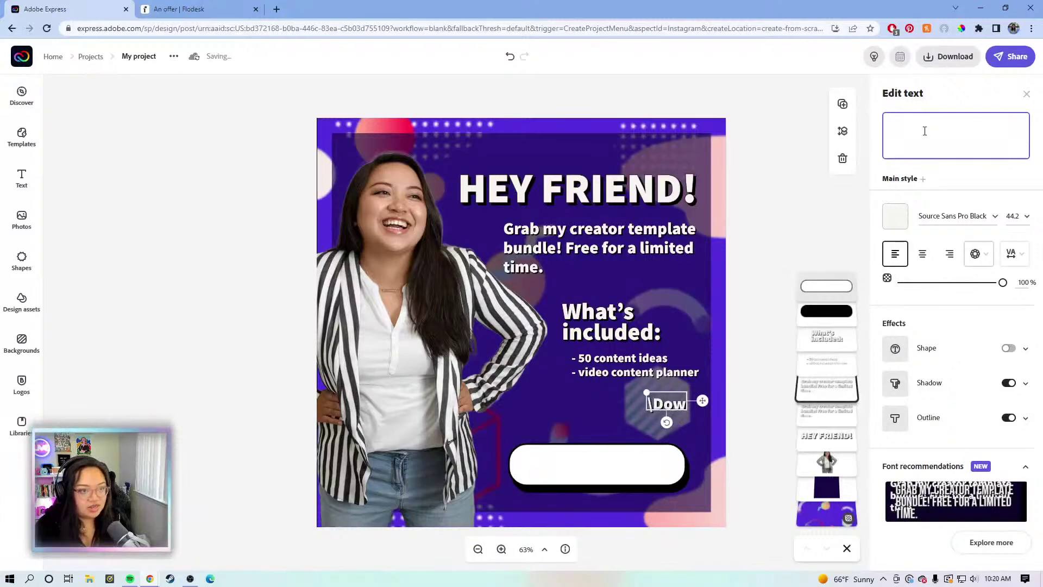
text(nload)
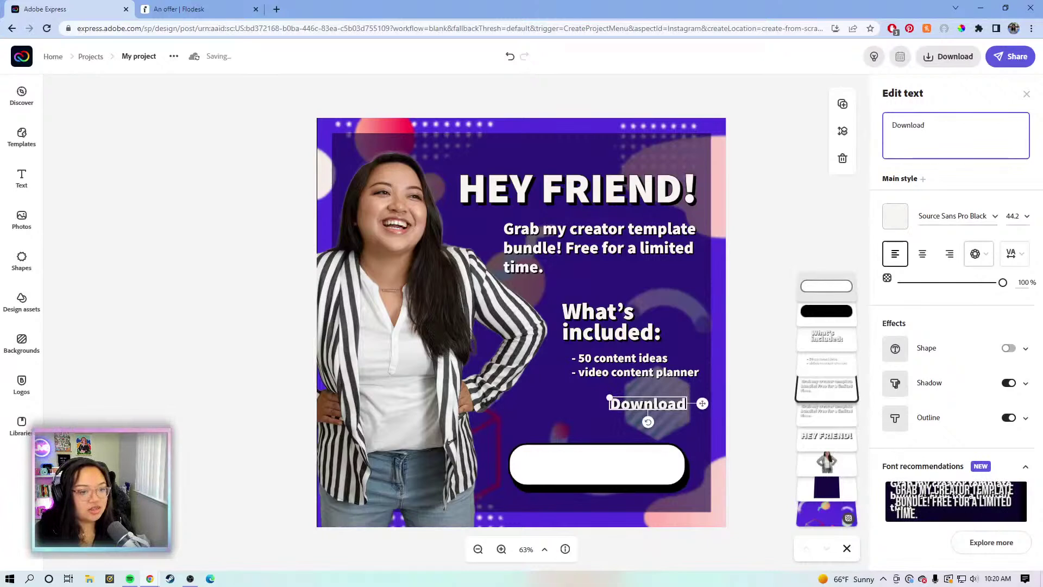
click(1008, 409)
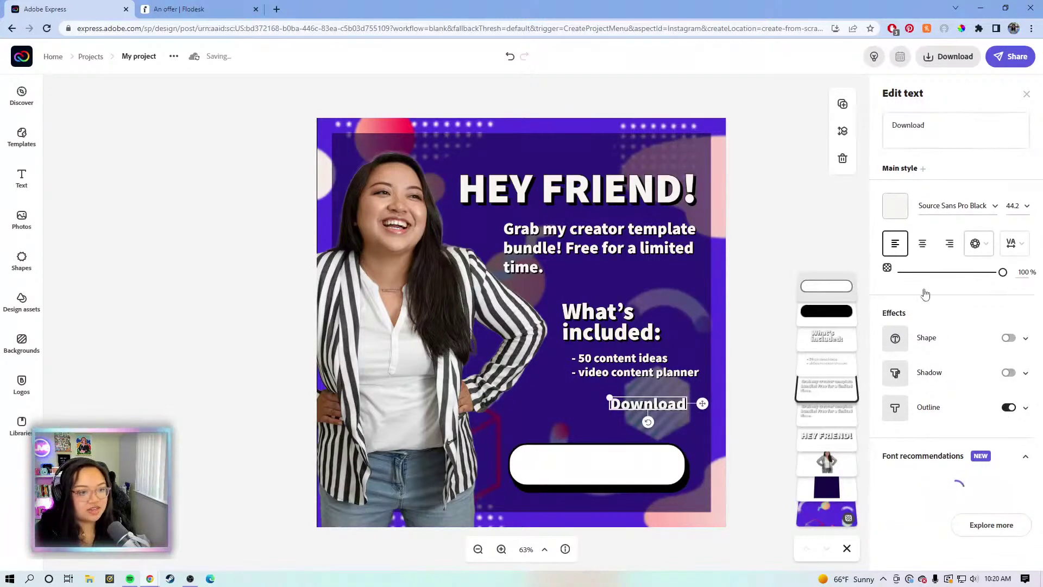
click(946, 125)
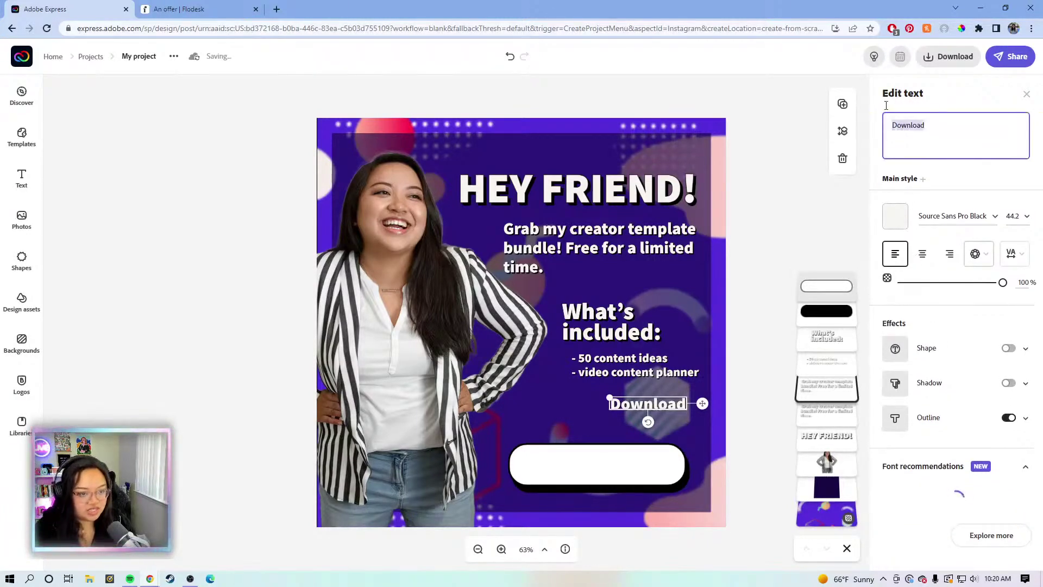
text(DOWNLOAD)
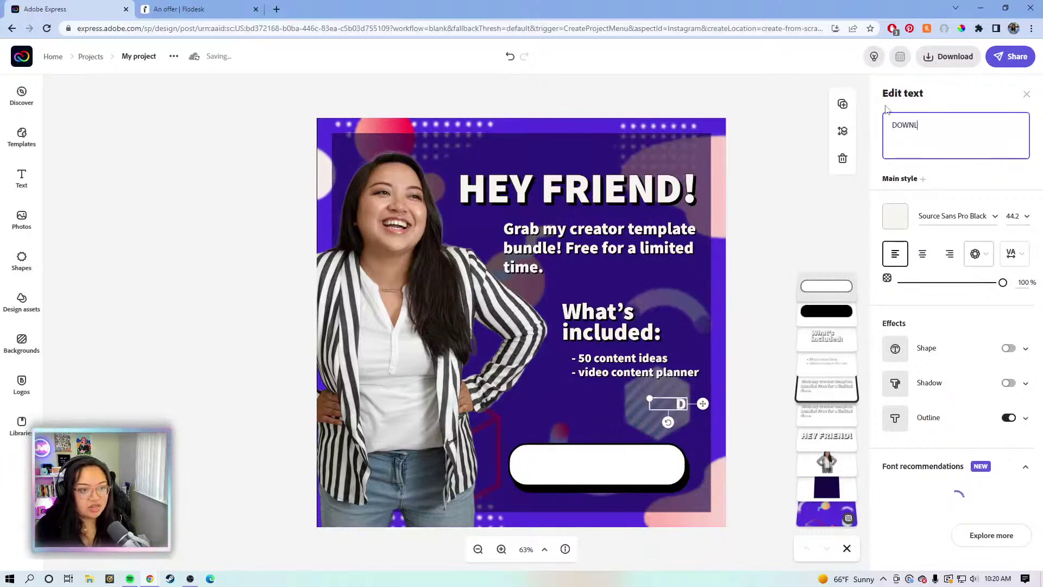
Make 'DOWNLOAD' black, bring it to the front, and centre it on the white button
click(905, 219)
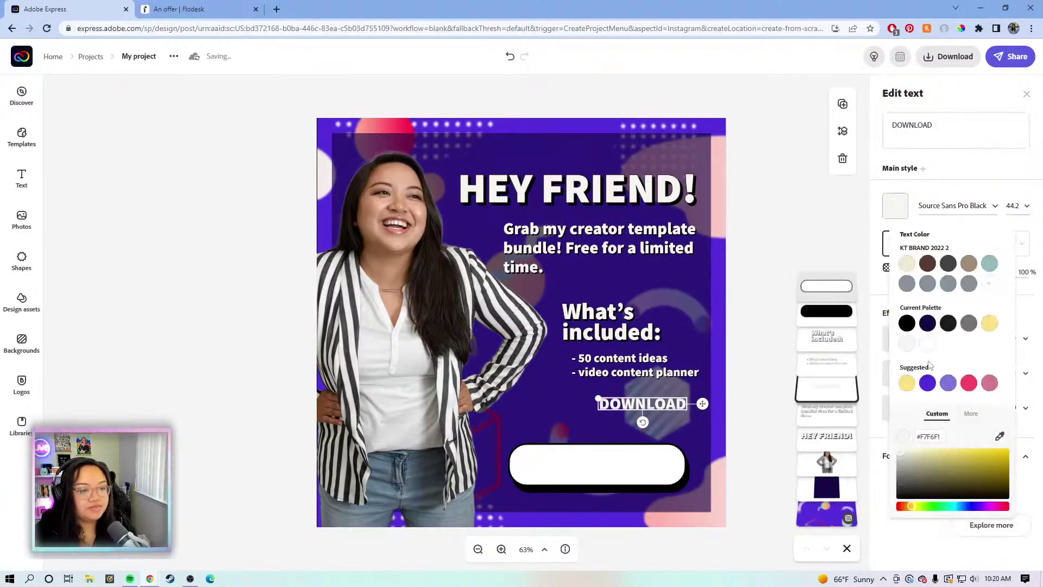
click(907, 325)
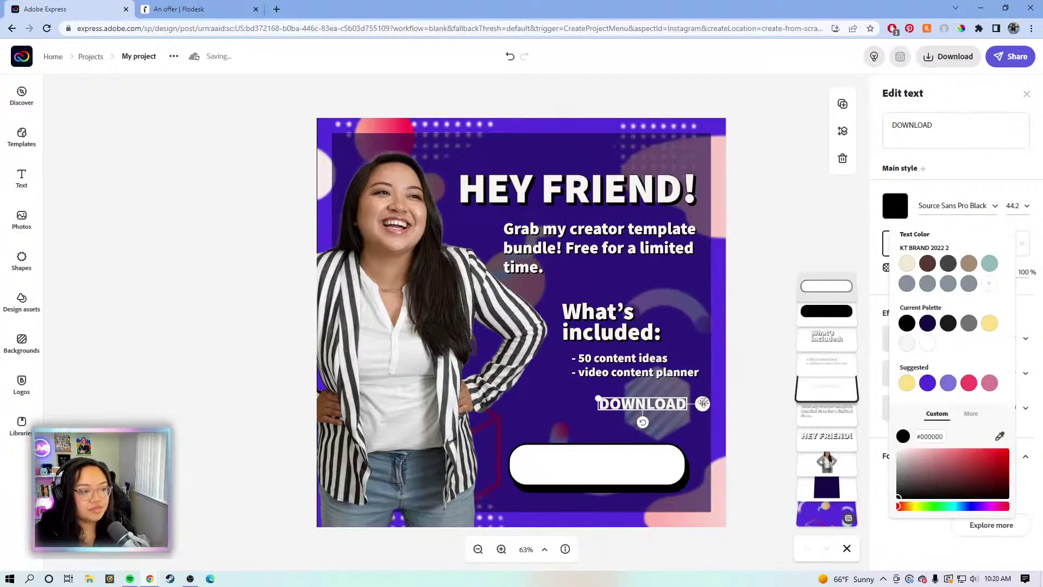
drag(703, 403, 655, 429)
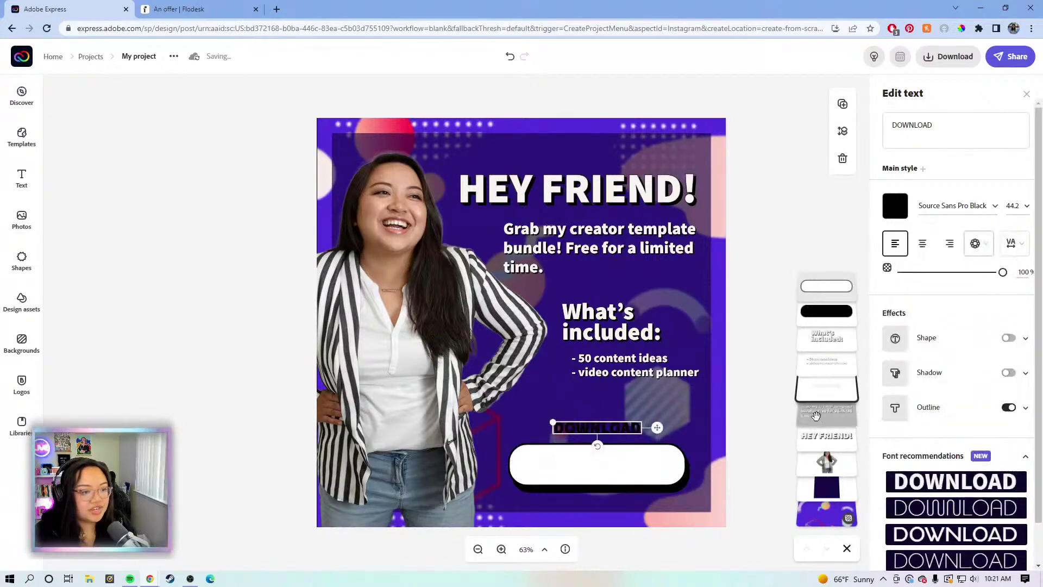
drag(825, 411, 820, 285)
drag(657, 427, 656, 464)
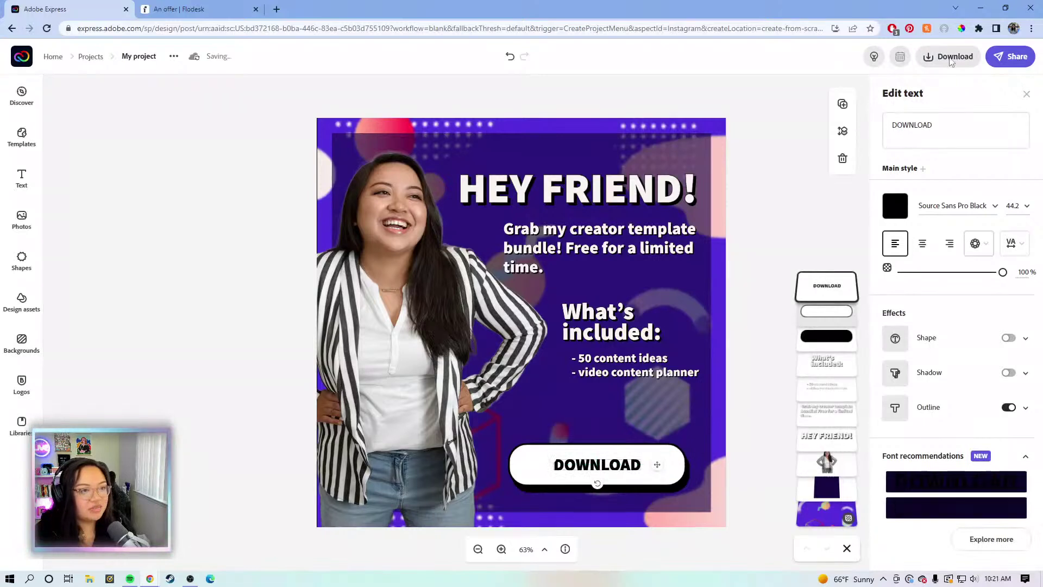
Download the design as a PNG named 'EMAIL GRAPHIC' and go back to the home page
click(951, 59)
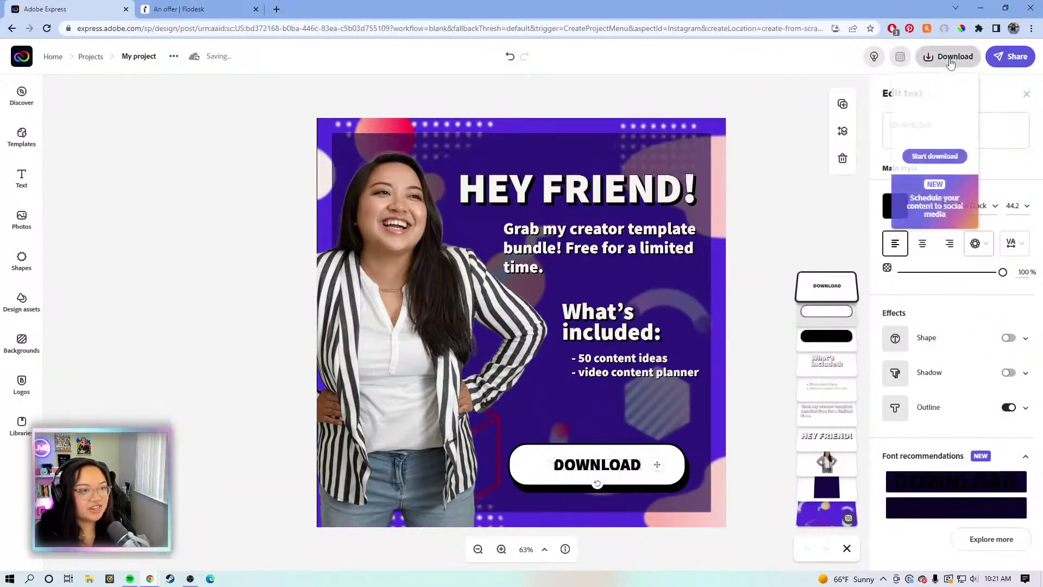
click(948, 157)
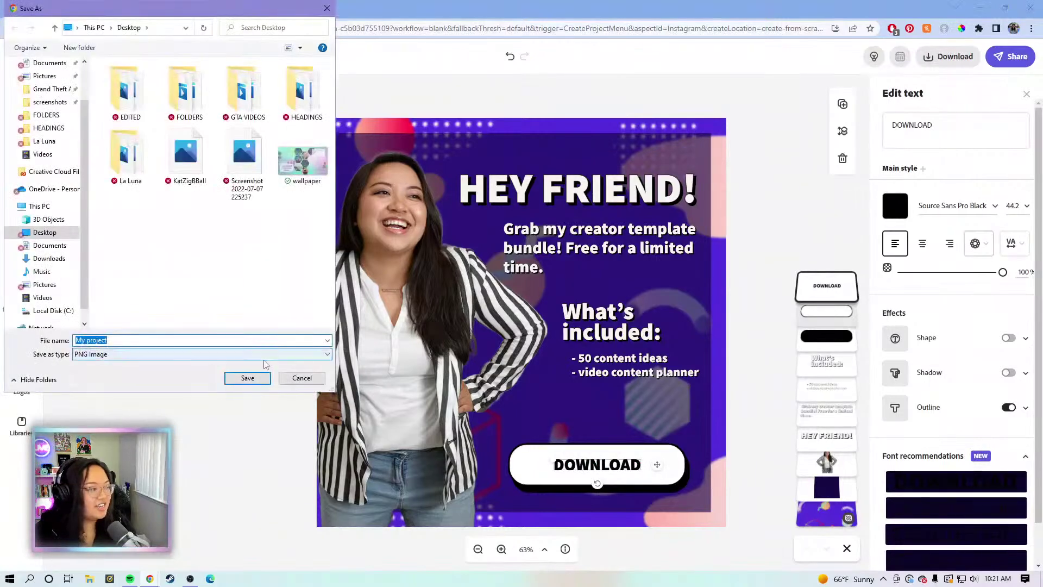
text(EMAIL)
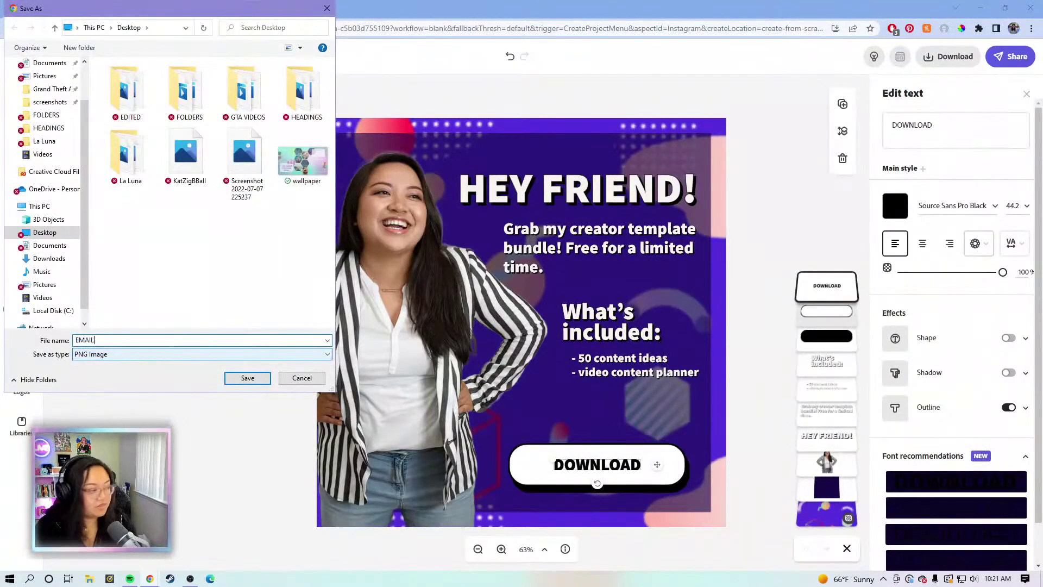
text( GRAPHIC)
click(247, 378)
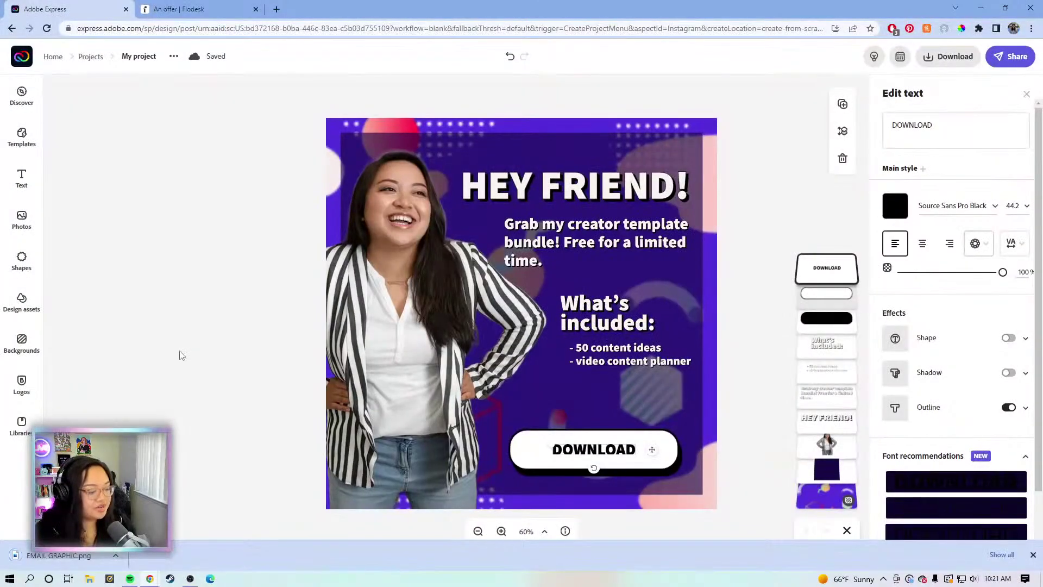
click(17, 53)
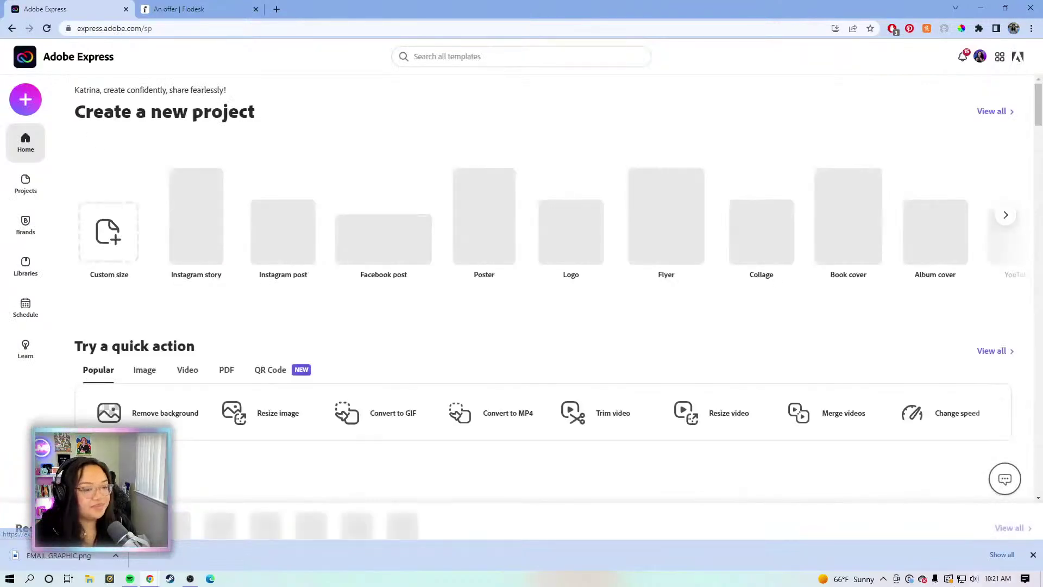
Open the Combine files tool from the PDF quick actions in Adobe Express
click(1034, 556)
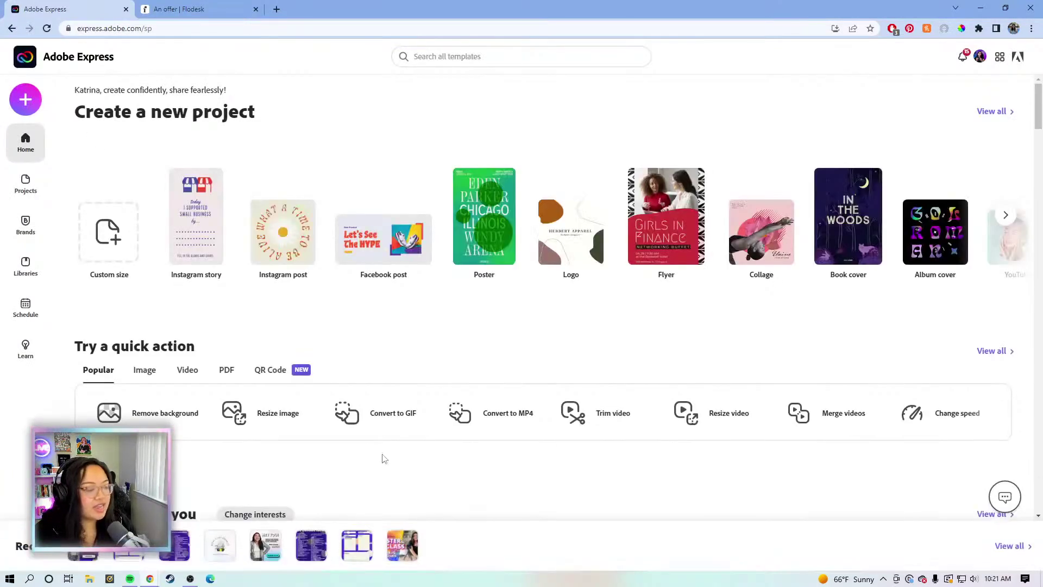
click(226, 375)
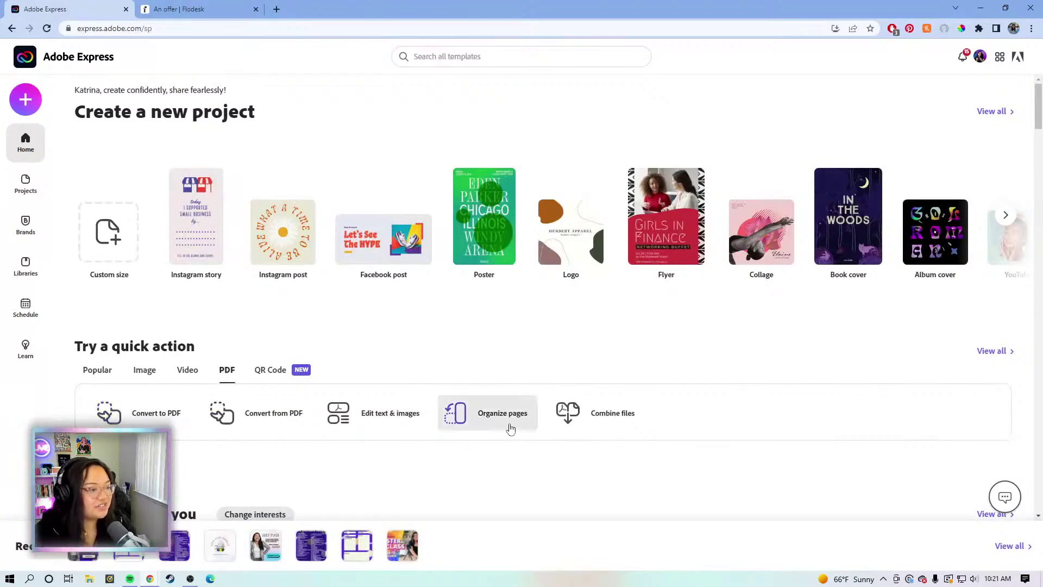
click(587, 421)
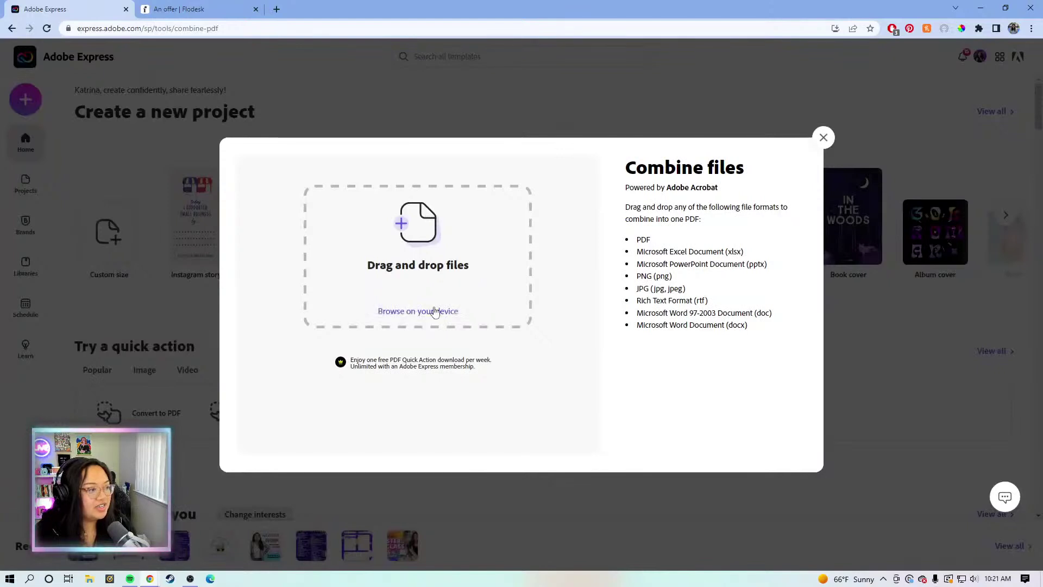
Add the 50 Content Ideas and Video Content Planner PDFs from the Desktop to Combine files
click(432, 310)
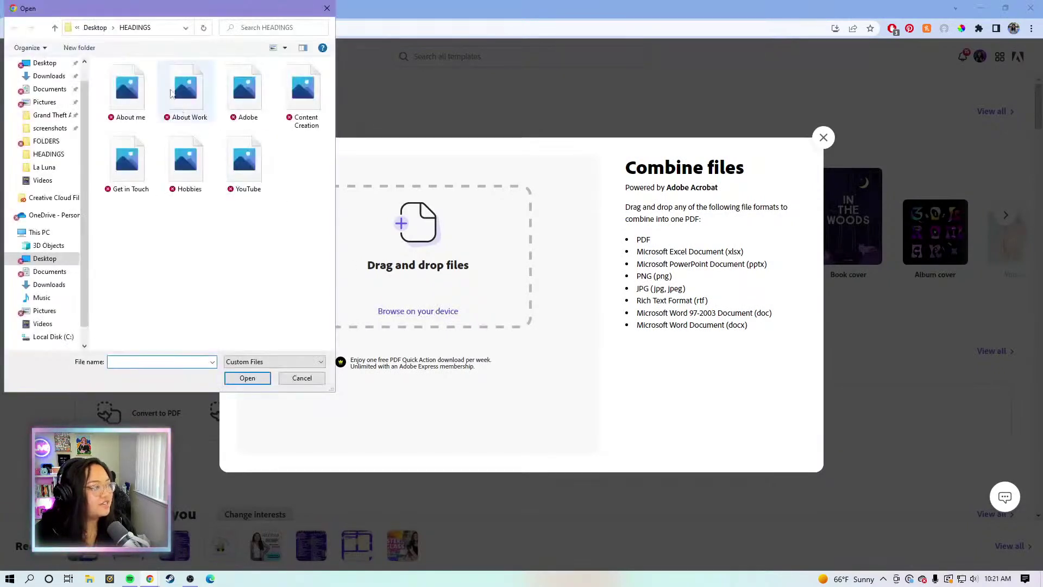
click(95, 27)
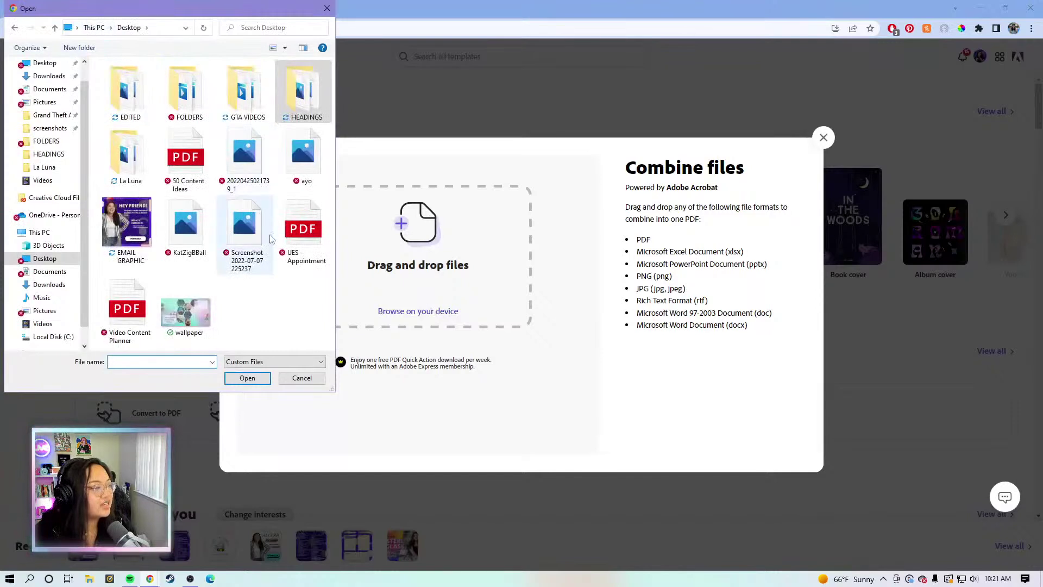
click(183, 160)
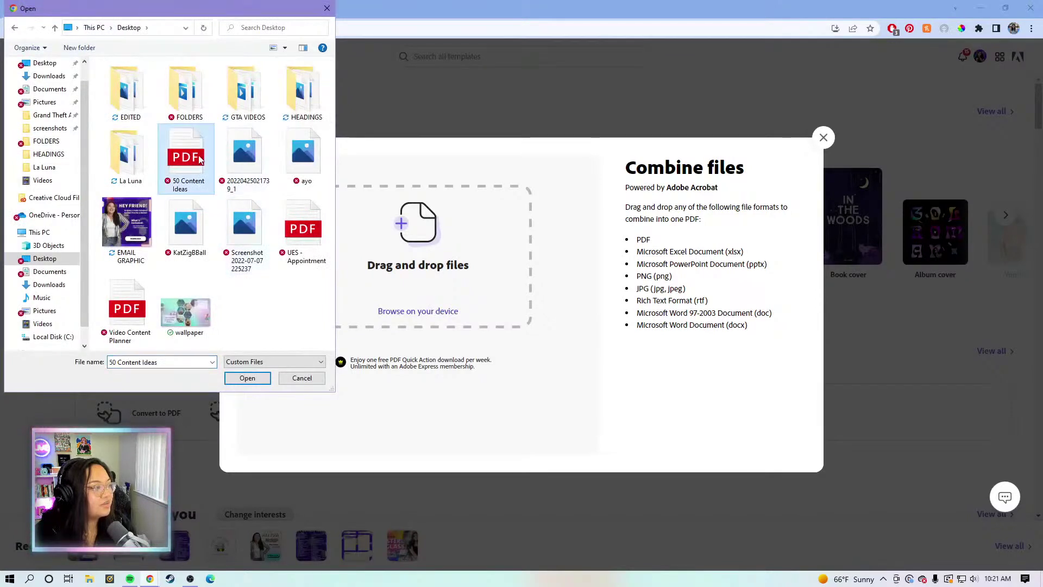
shift+click(142, 302)
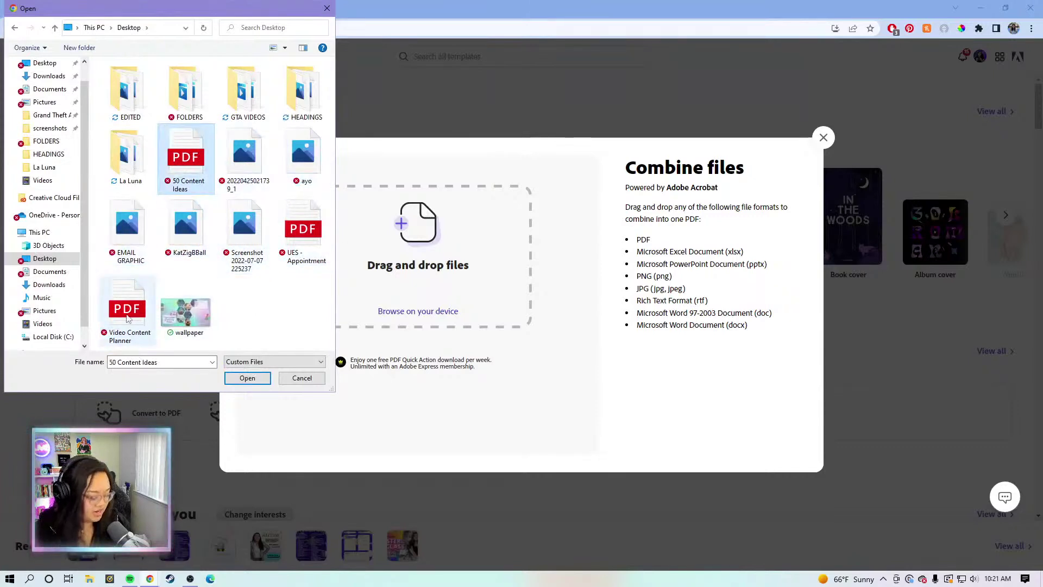
ctrl+click(126, 315)
drag(125, 315, 421, 228)
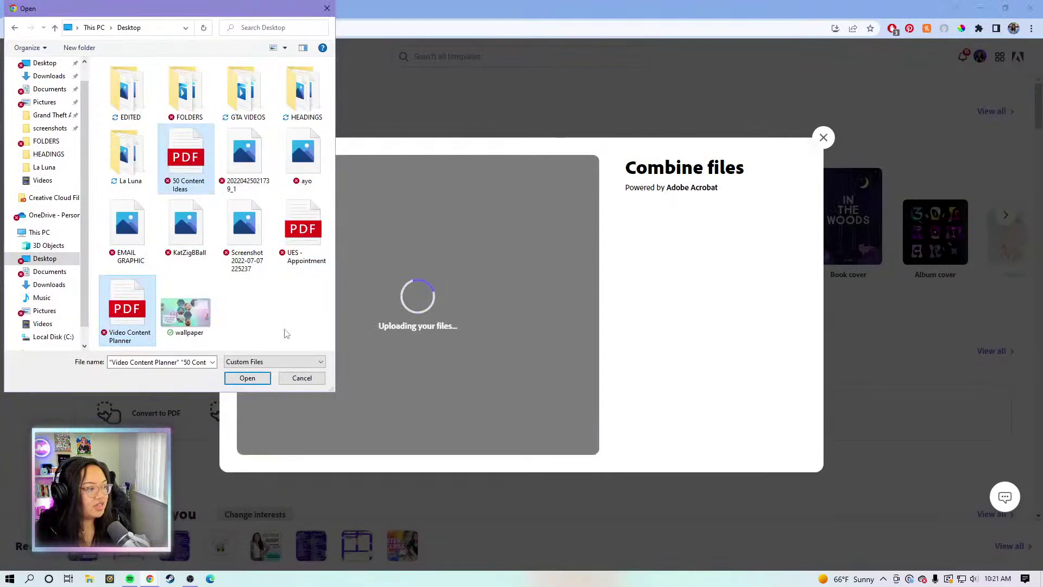
click(327, 8)
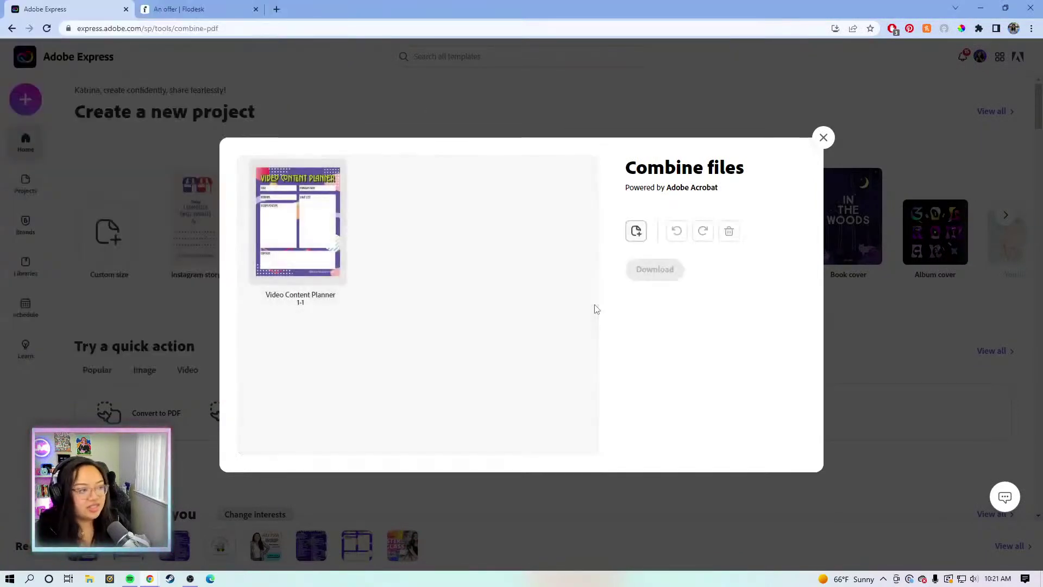
Save the merged PDF as 'Content Creator Bundle' and close the download confirmation
click(286, 238)
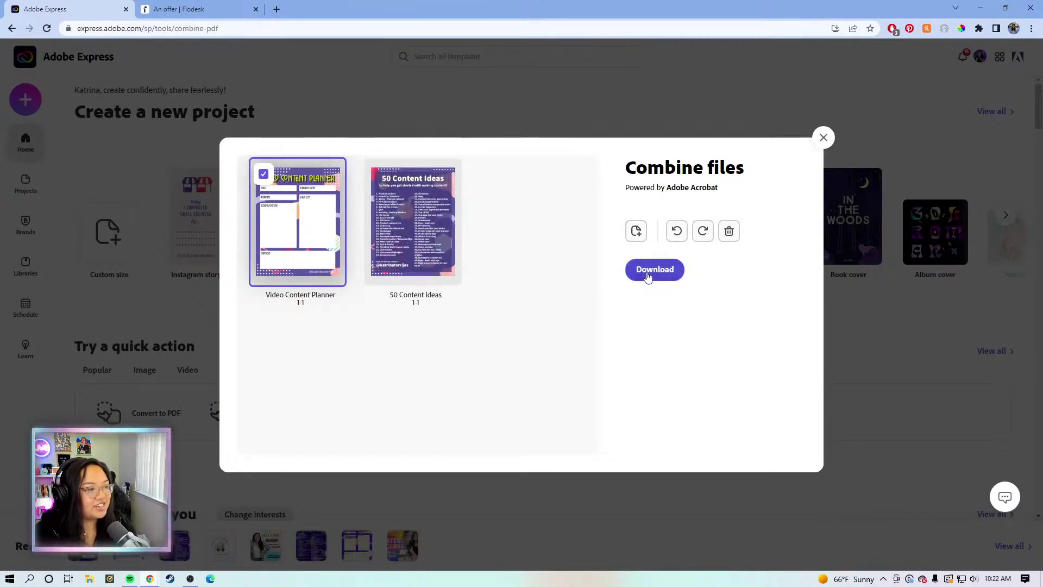
click(650, 275)
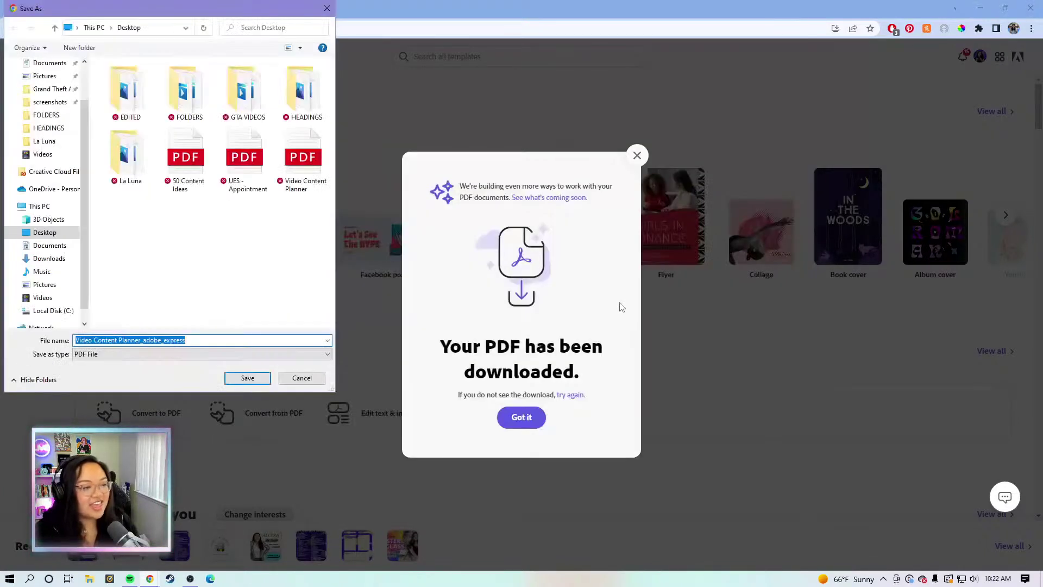
text(Content C)
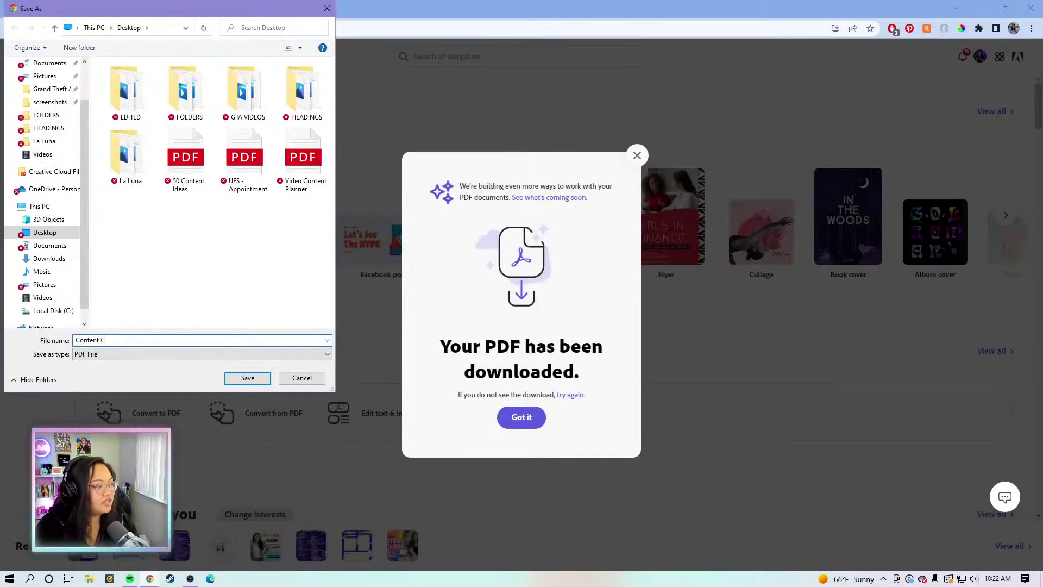
text(reator Bundle)
key(Return)
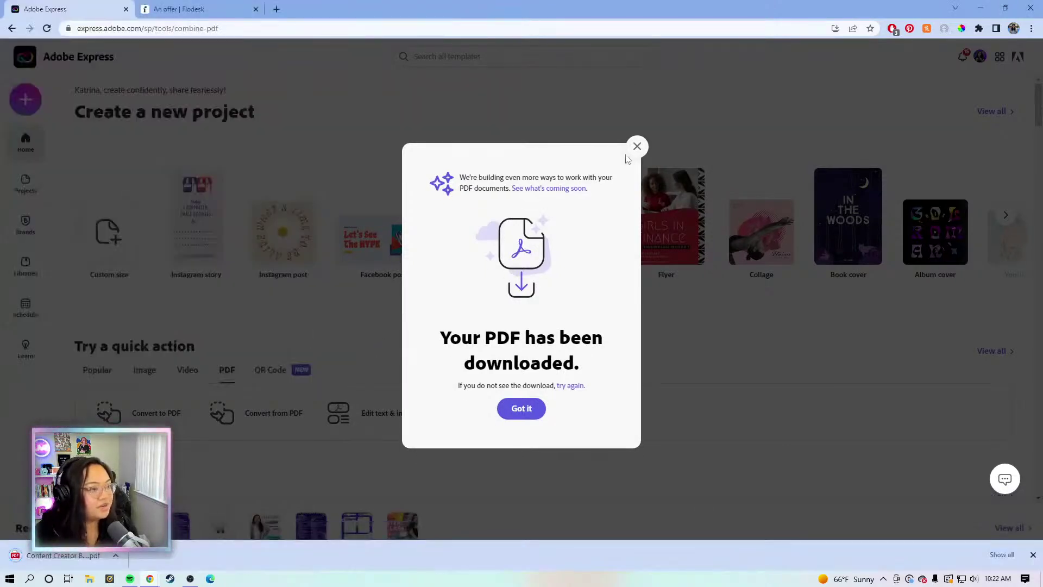
click(633, 145)
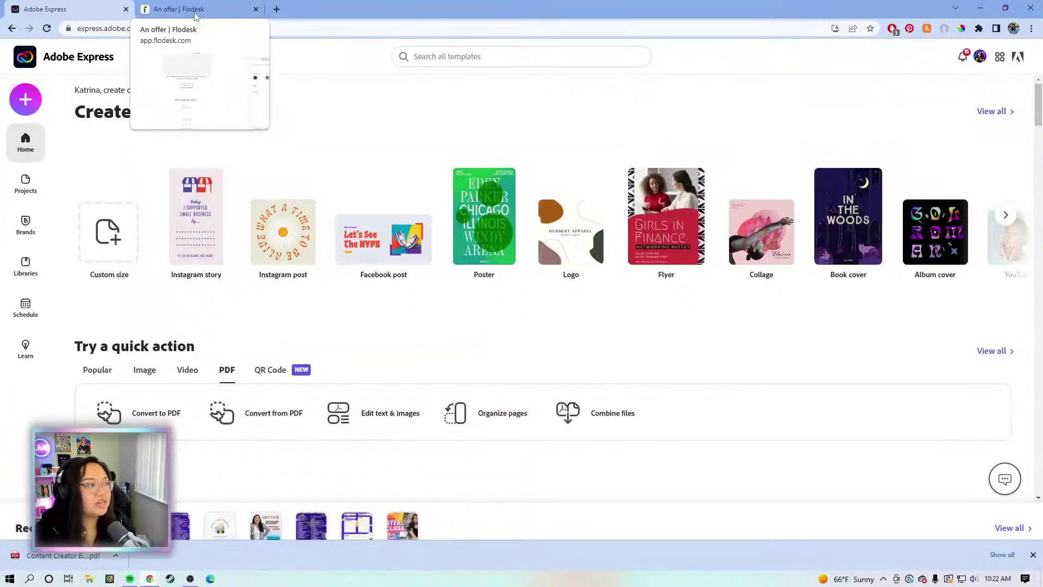
In Flodesk, upload EMAIL GRAPHIC from the Desktop into the email's empty image block
click(194, 12)
scroll(152, 168, up, 7)
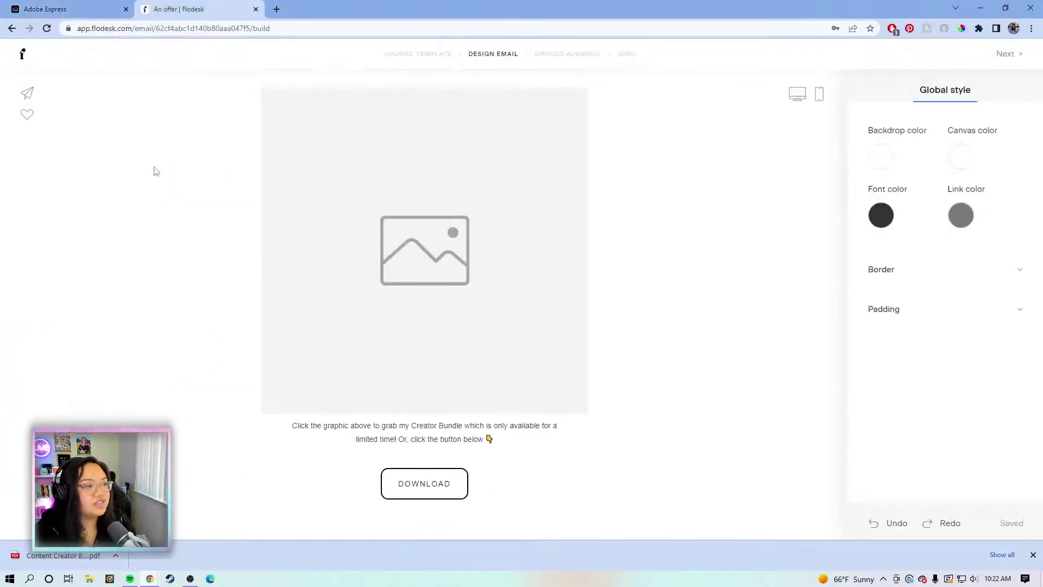
scroll(152, 167, down, 3)
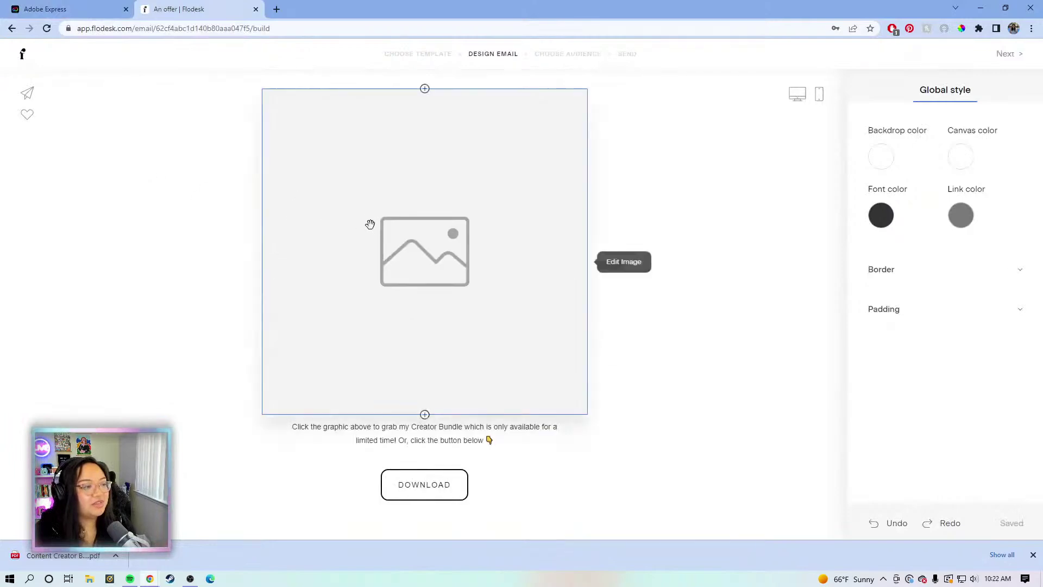
click(437, 229)
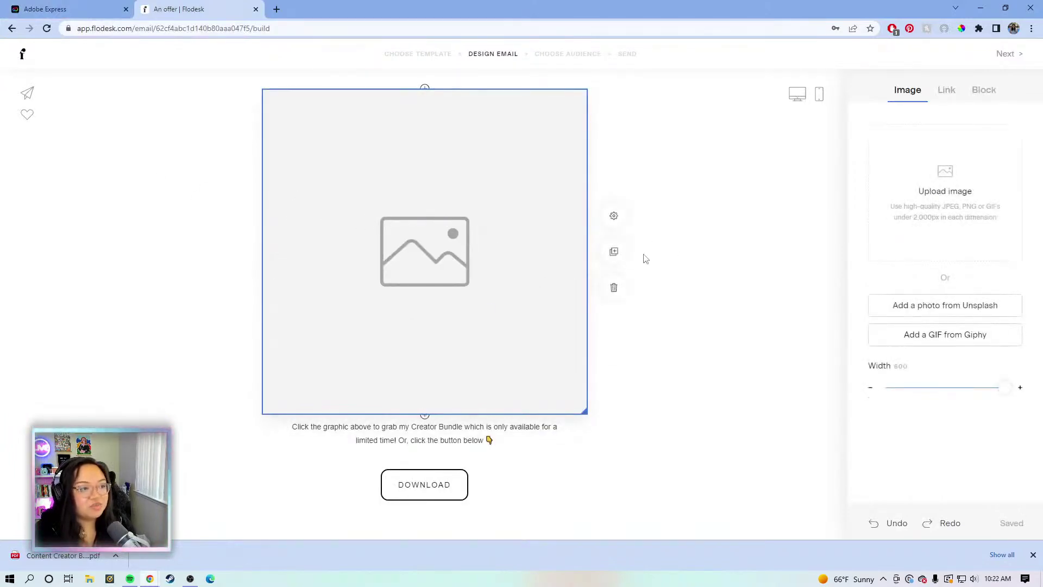
click(967, 210)
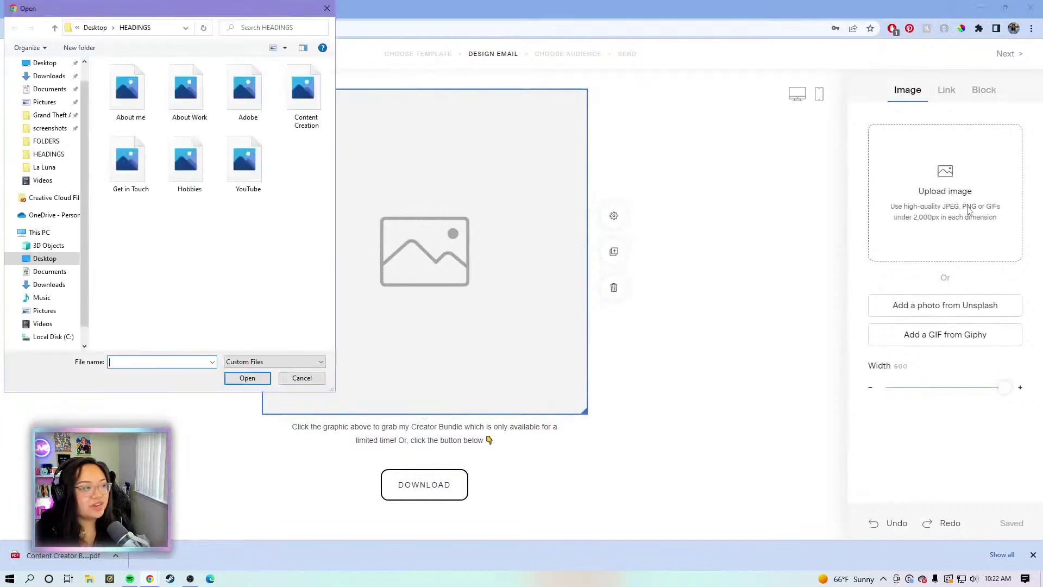
click(86, 29)
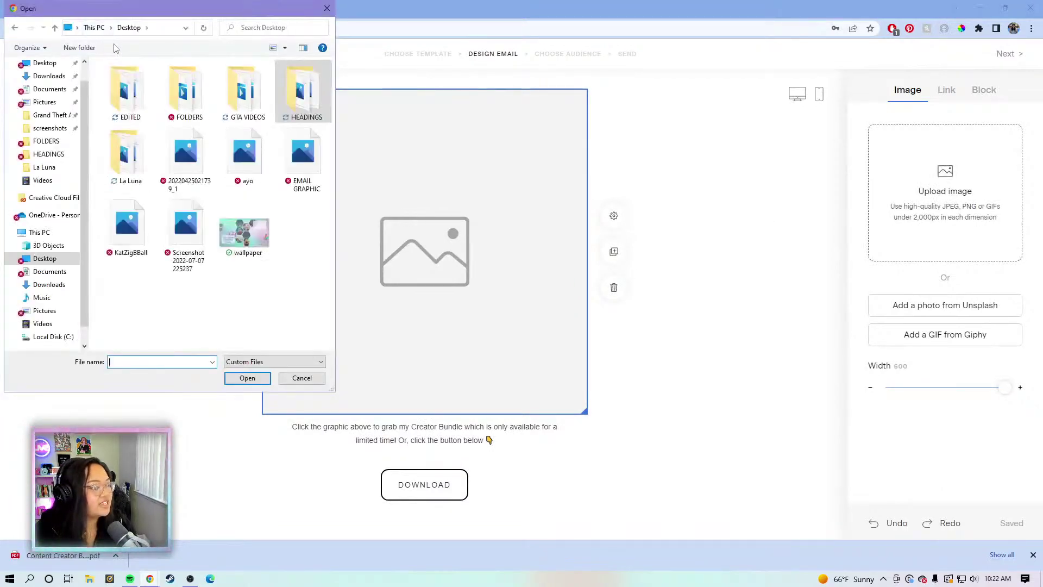
double_click(301, 155)
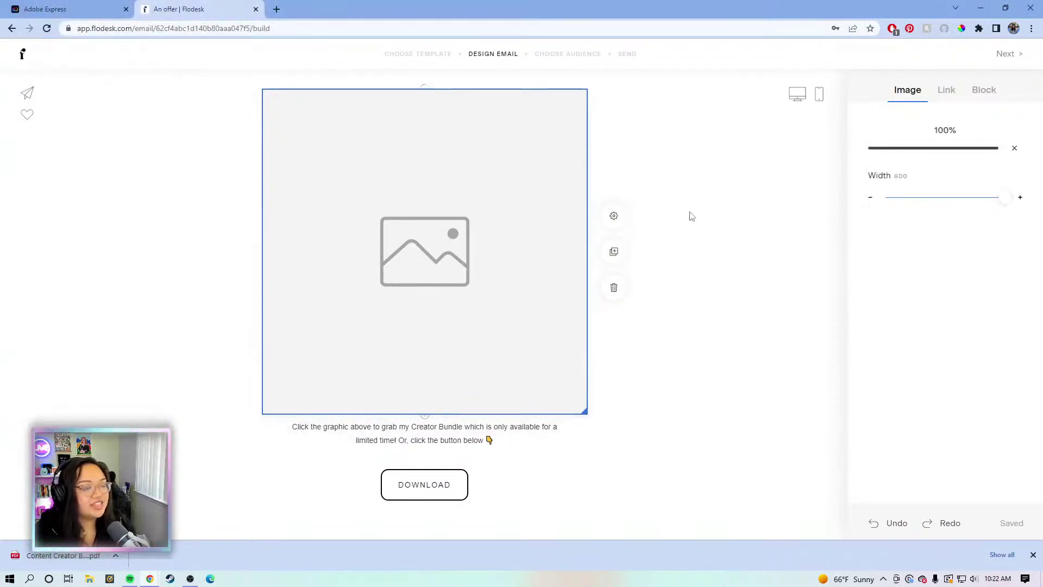
Attach the Content Creator Bundle PDF as the image's link
click(947, 94)
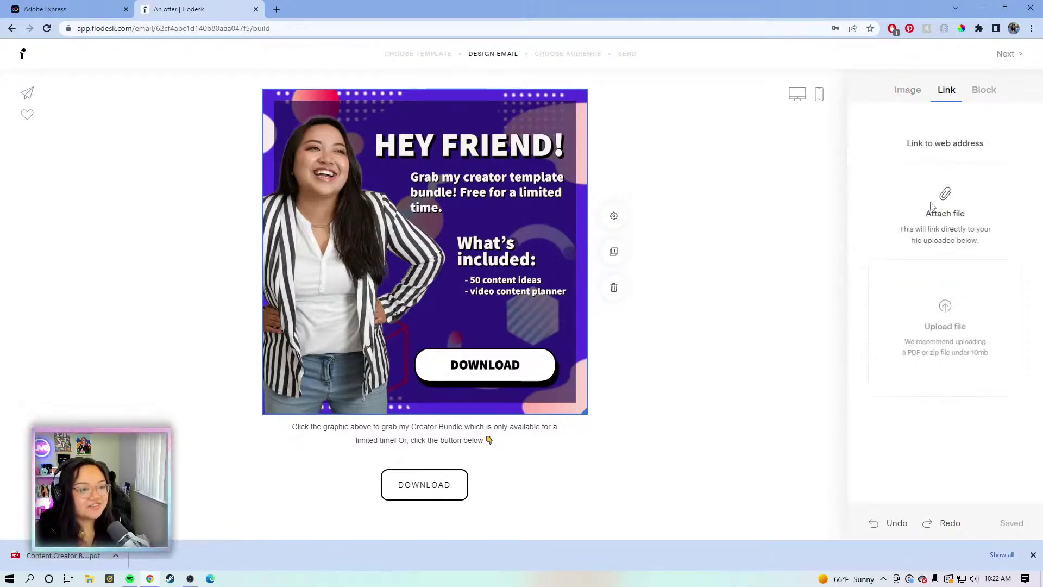
click(968, 342)
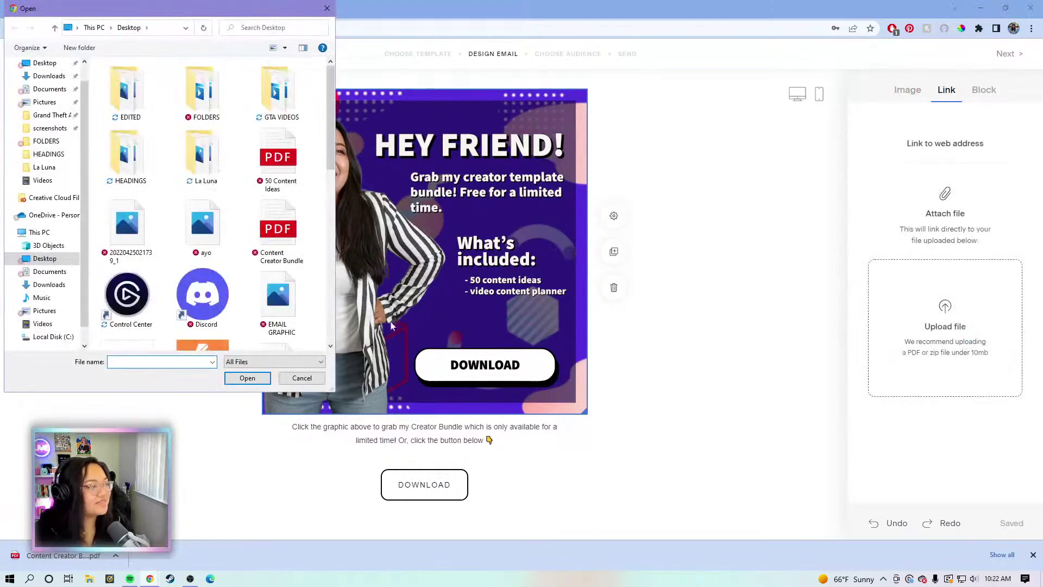
double_click(278, 228)
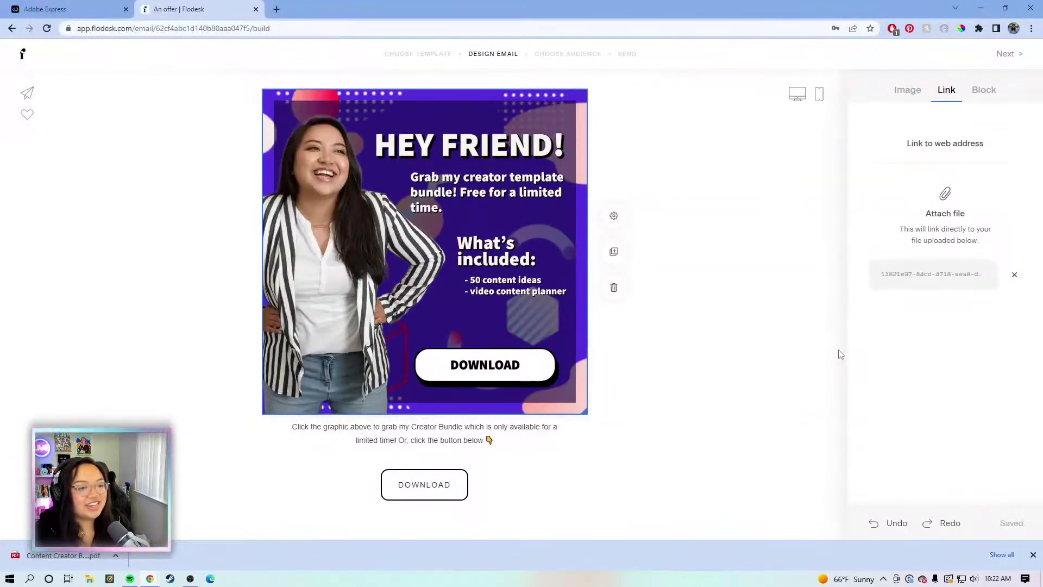
Reselect the HEY FRIEND! graphic to confirm its attached-file link, then deselect it
click(781, 214)
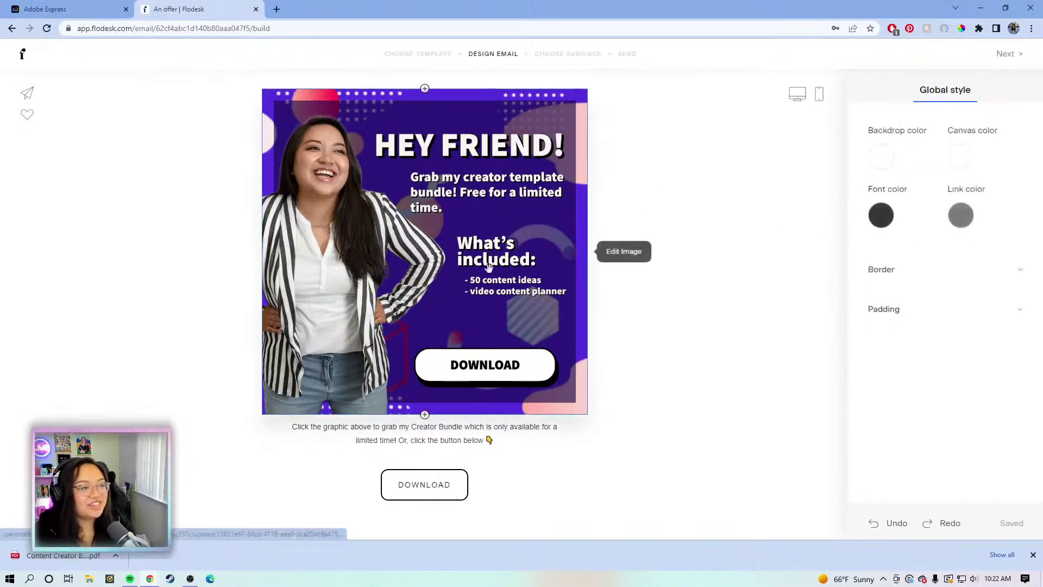
click(552, 191)
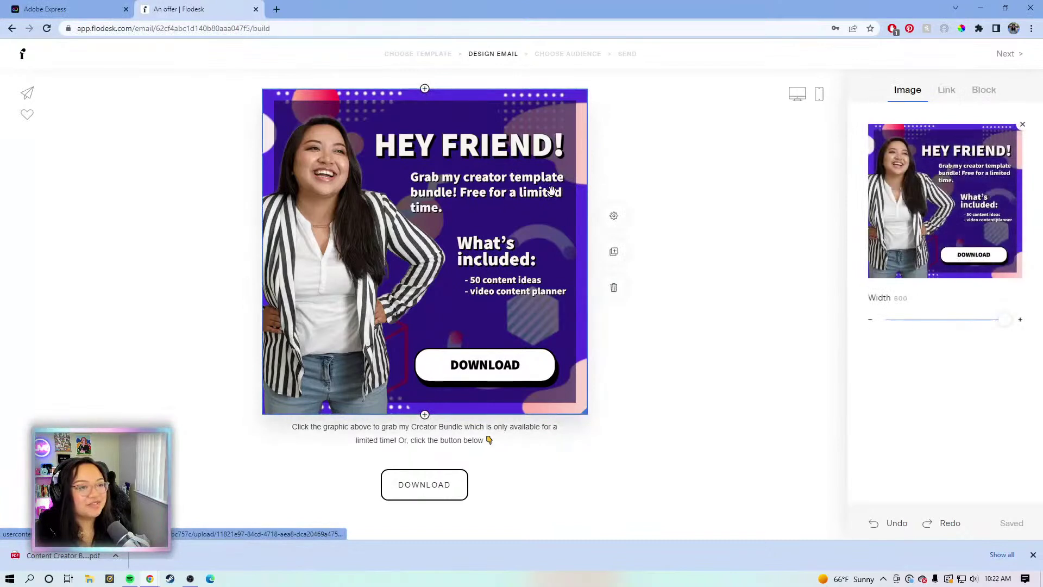
click(946, 91)
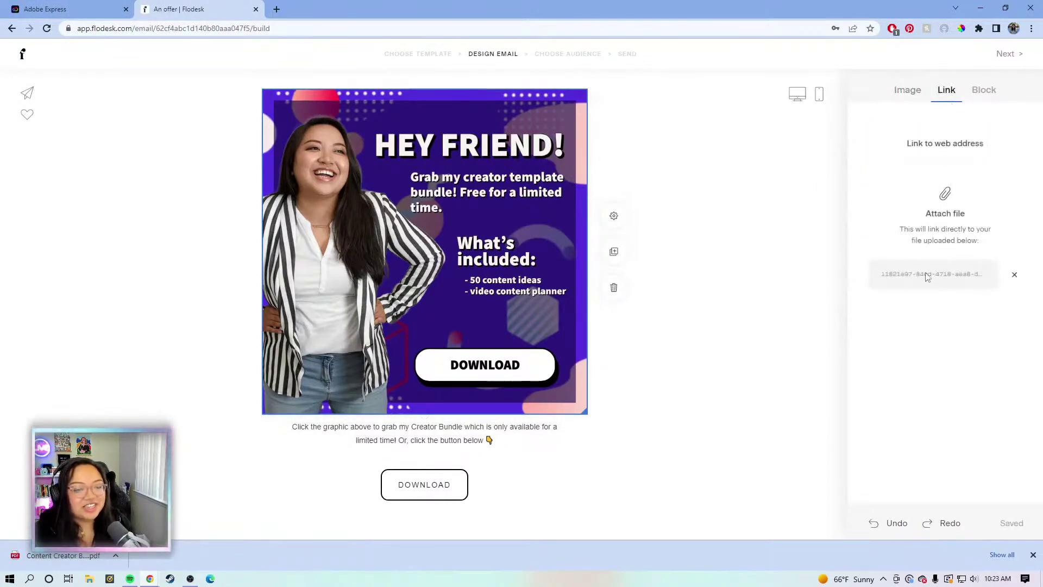
click(745, 175)
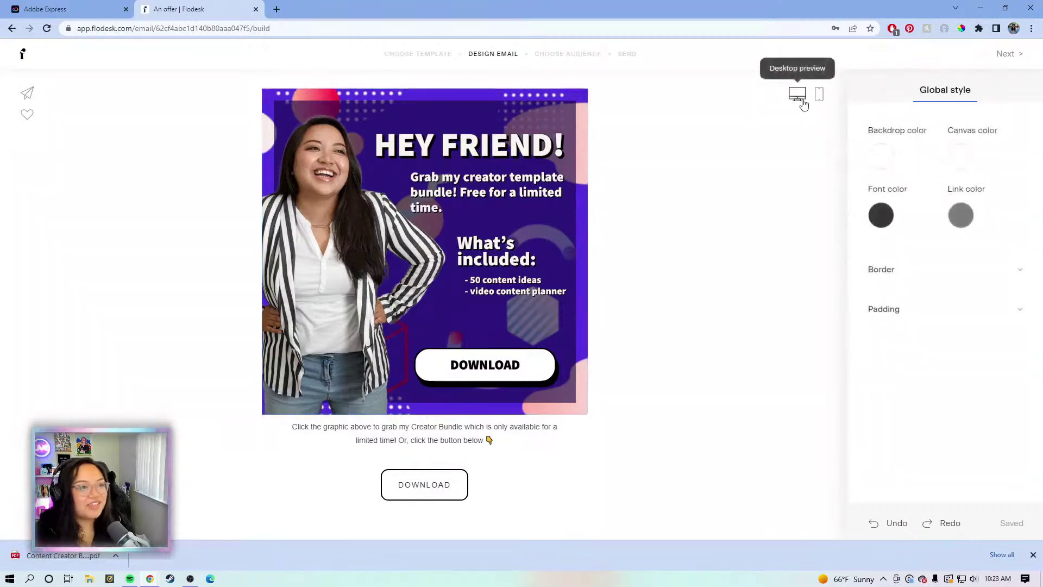
click(797, 95)
scroll(761, 119, down, 7)
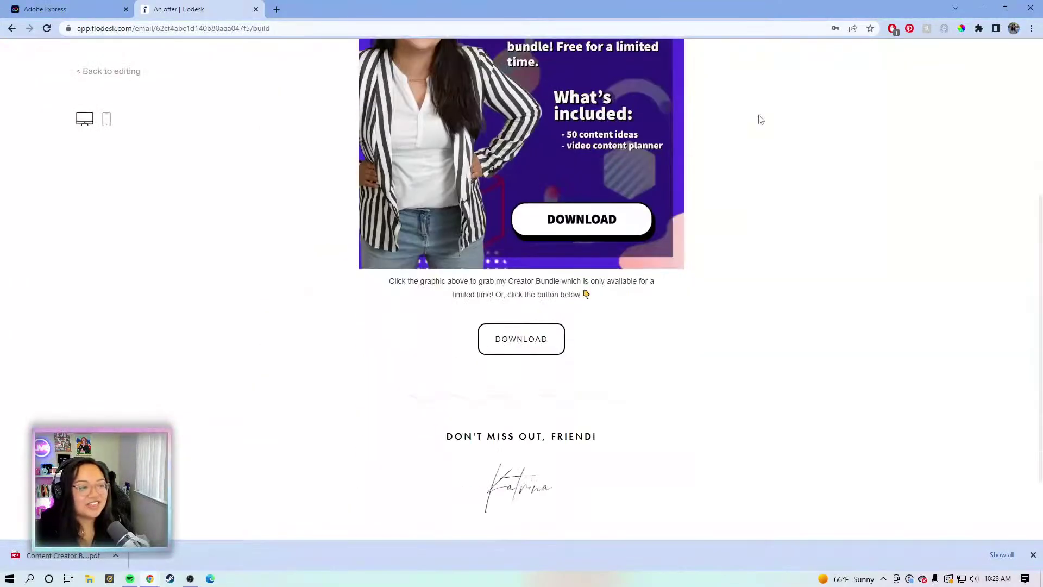
scroll(760, 119, up, 7)
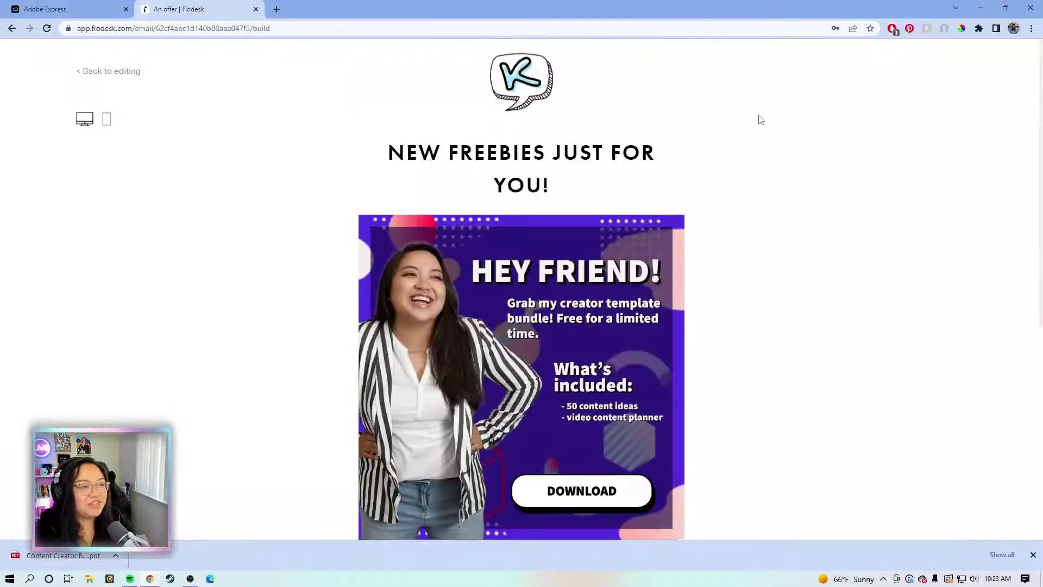
scroll(758, 117, down, 4)
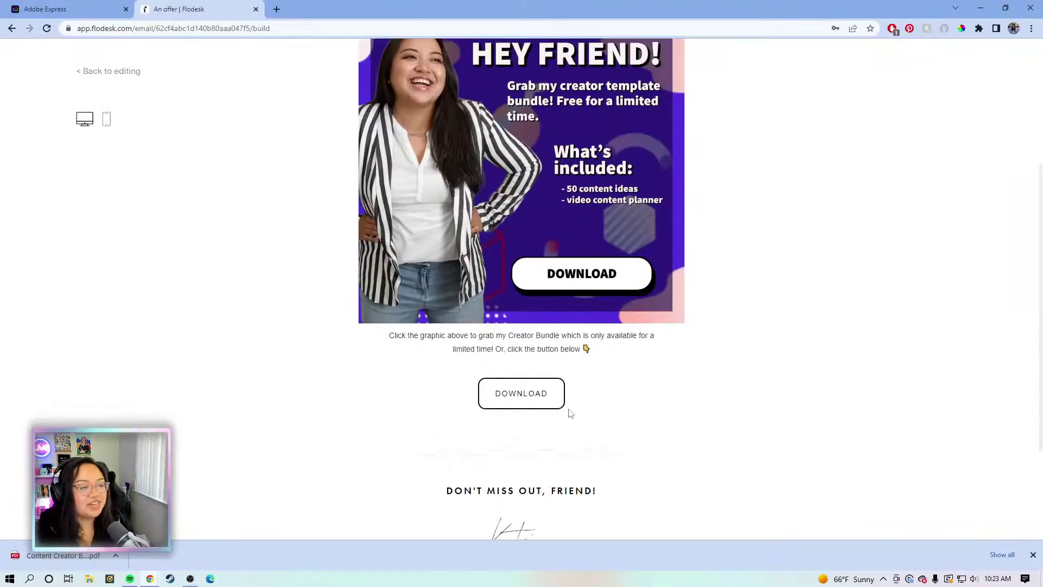
scroll(258, 270, up, 4)
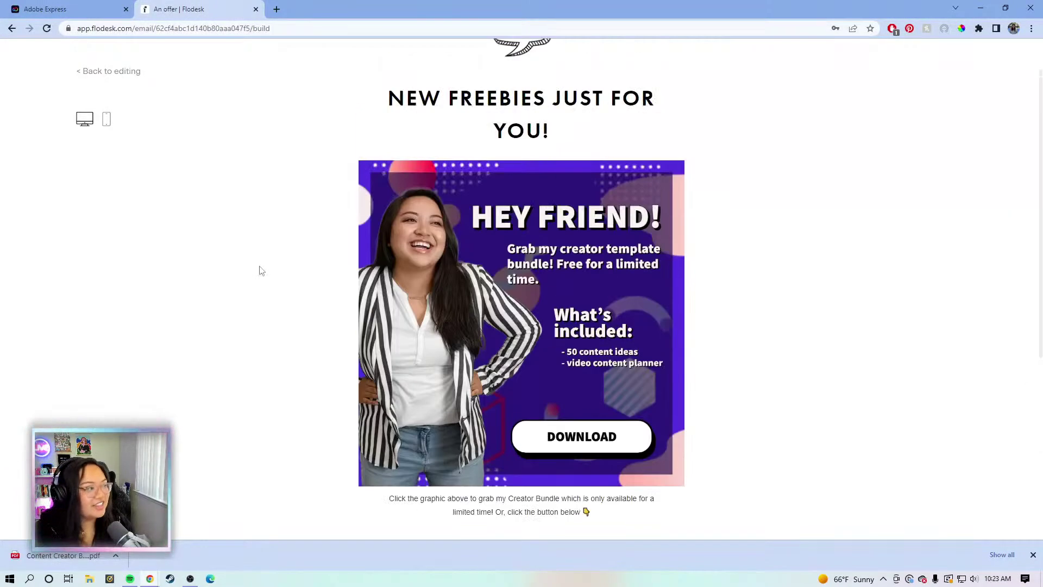
click(111, 120)
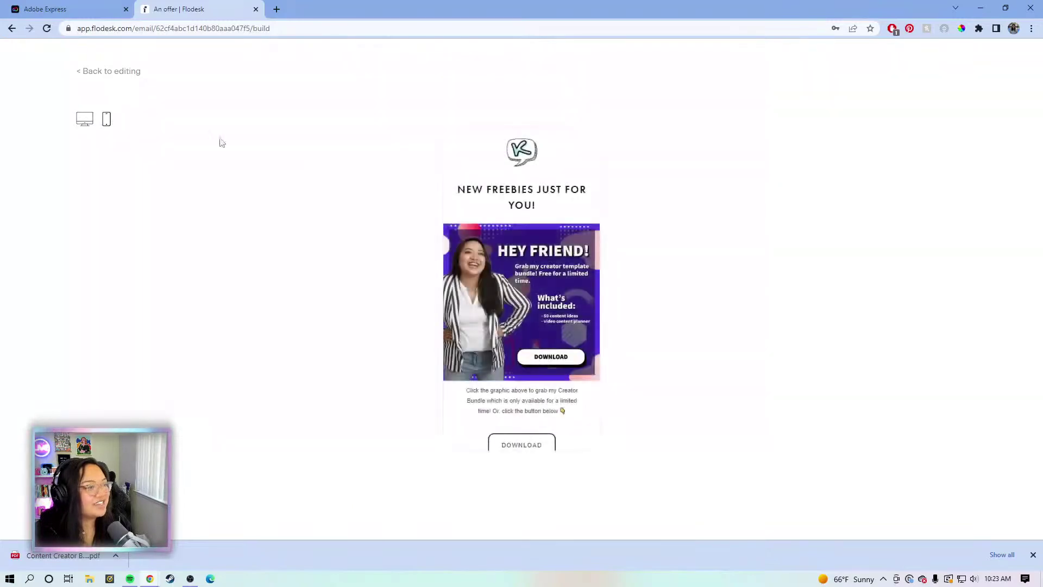
scroll(512, 202, down, 3)
scroll(512, 202, up, 2)
scroll(512, 203, up, 2)
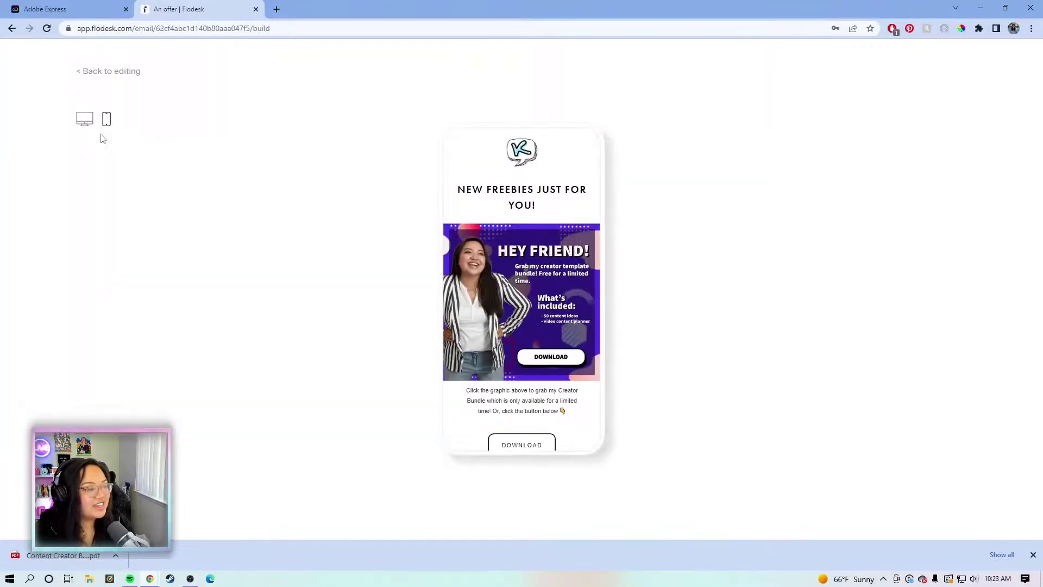
click(72, 118)
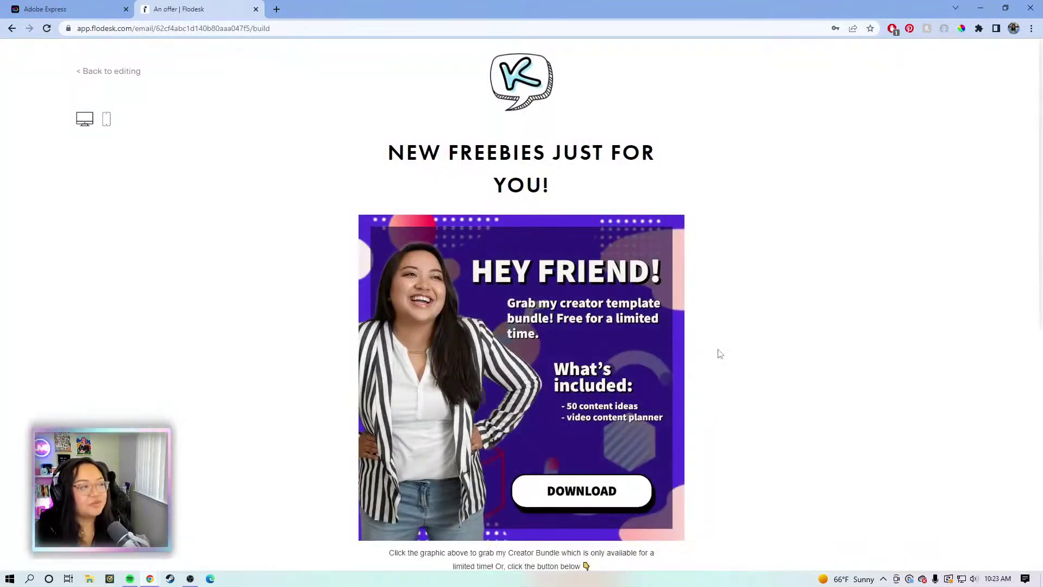
click(135, 74)
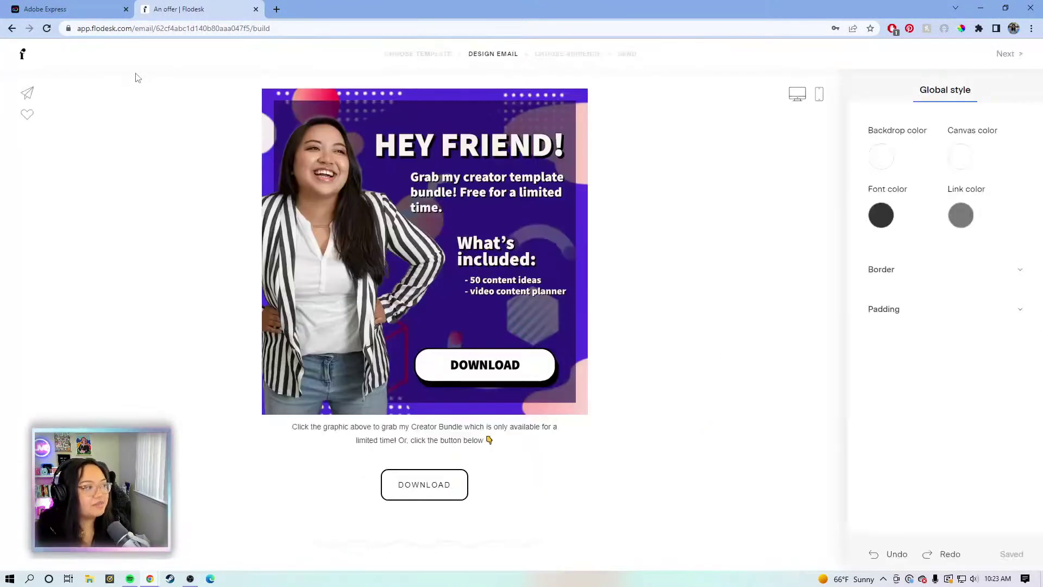